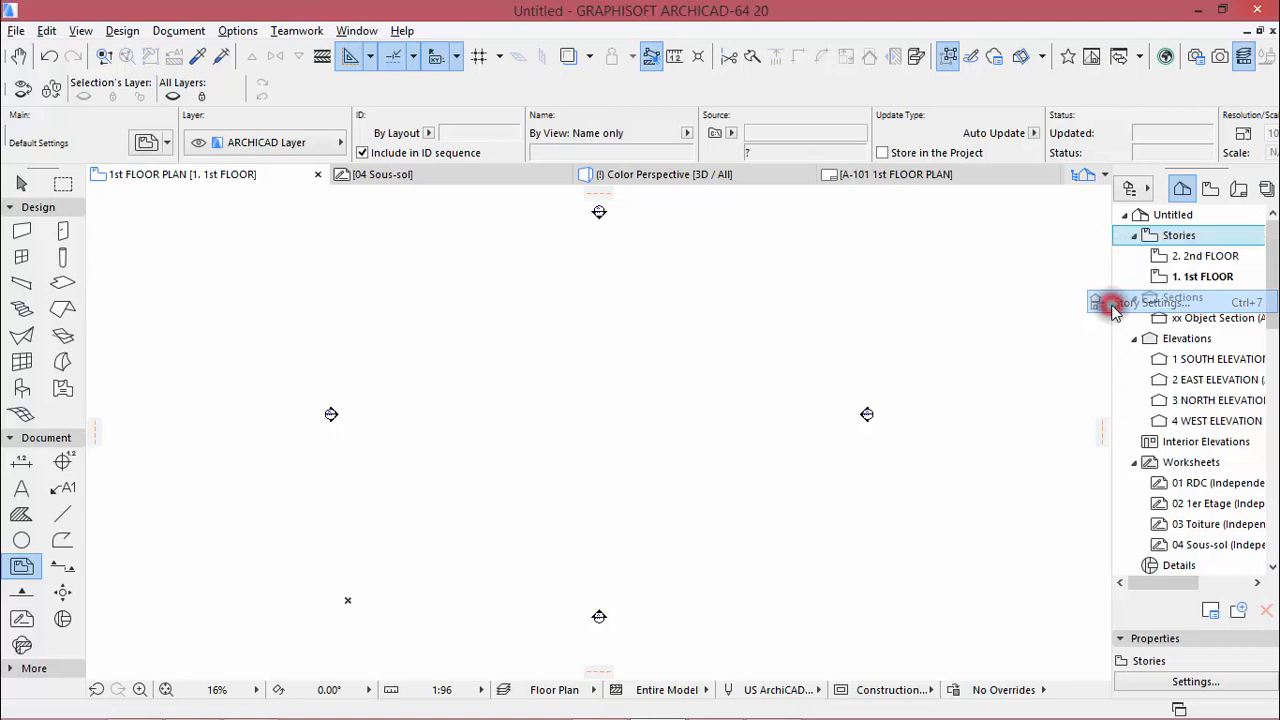
# Rename story 1 as RDC and set its height to next to 300
pyautogui.click(515, 194)
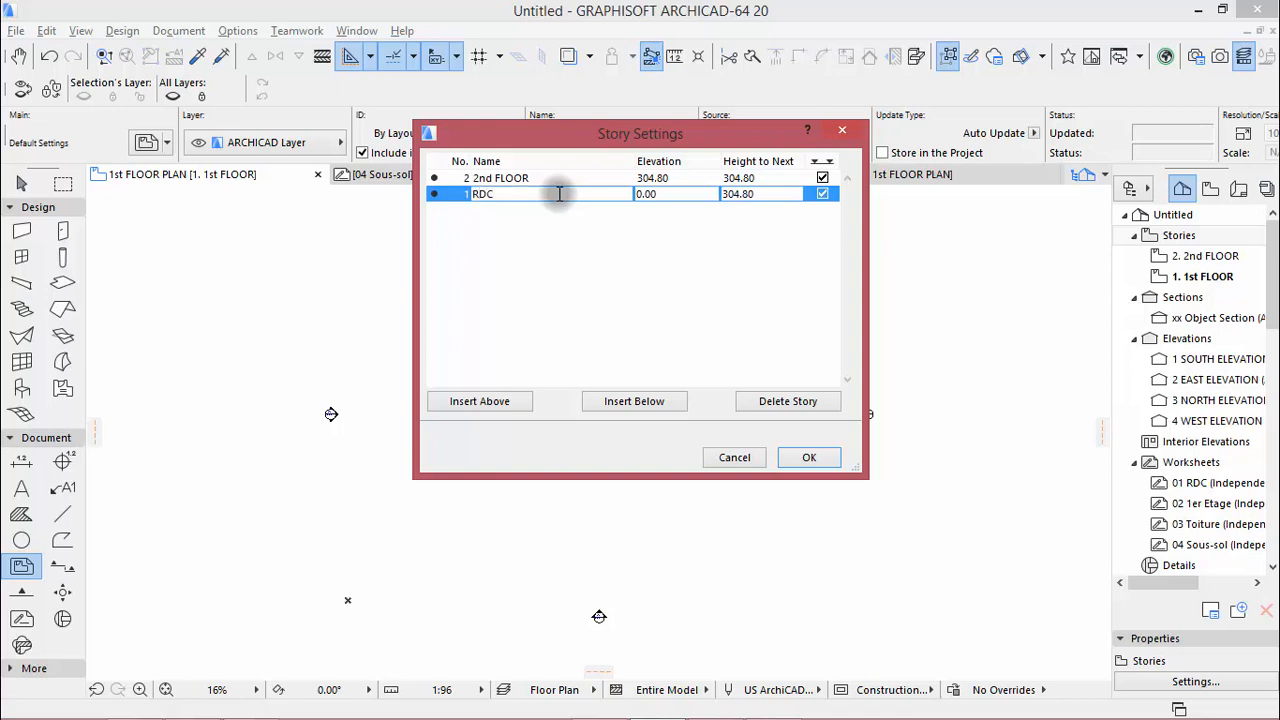
pyautogui.click(760, 194)
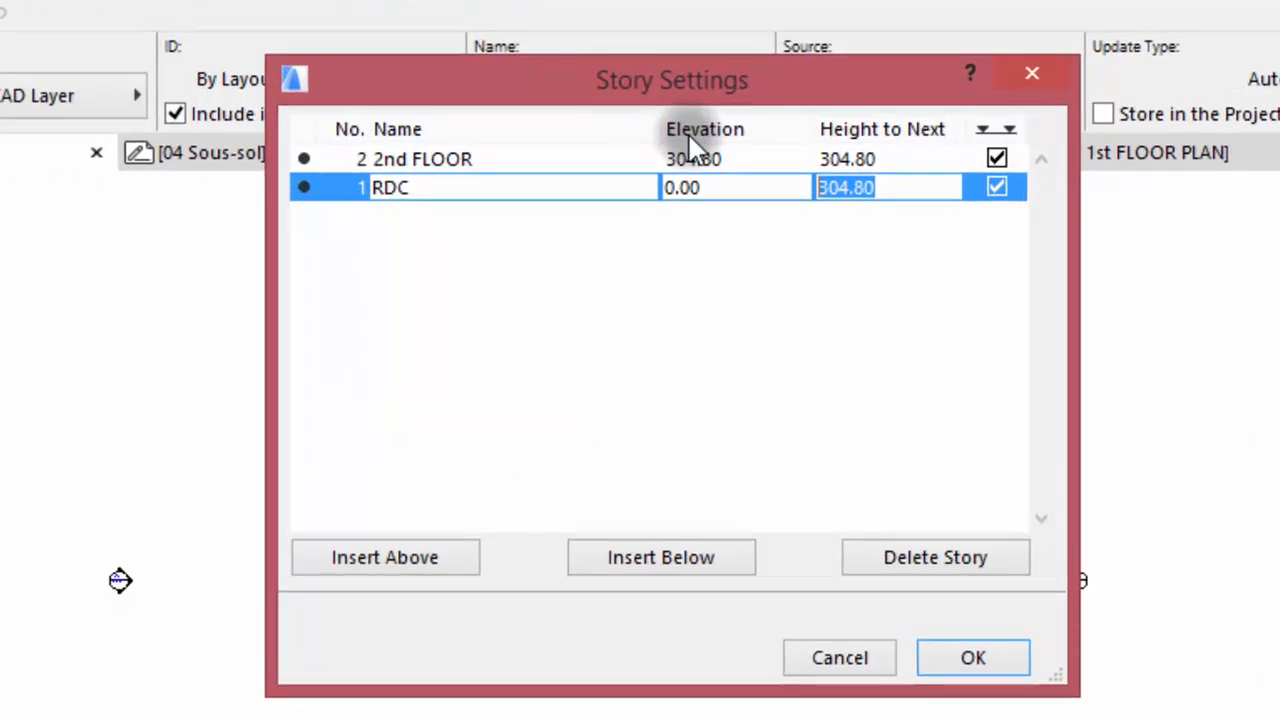
pyautogui.write('300')
pyautogui.press('Return')
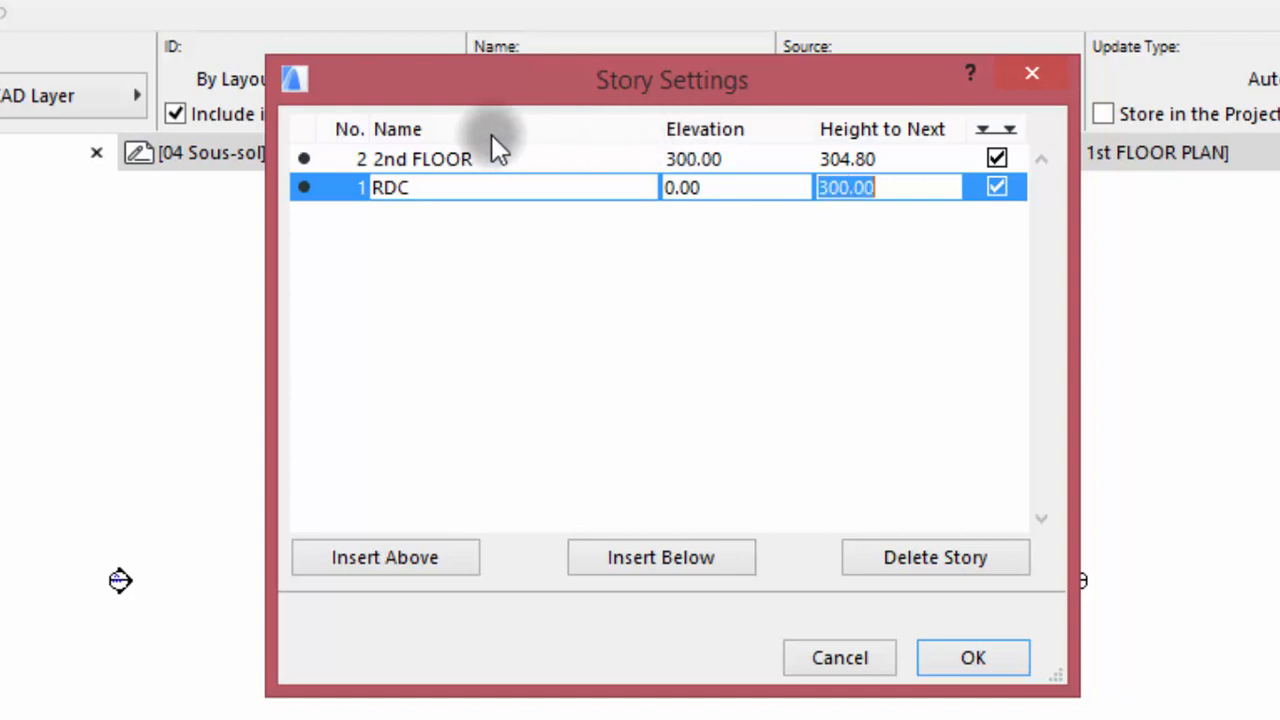
# Rename the 2nd FLOOR story as 1er Etage
pyautogui.click(480, 157)
pyautogui.moveTo(497, 160); pyautogui.dragTo(330, 150)
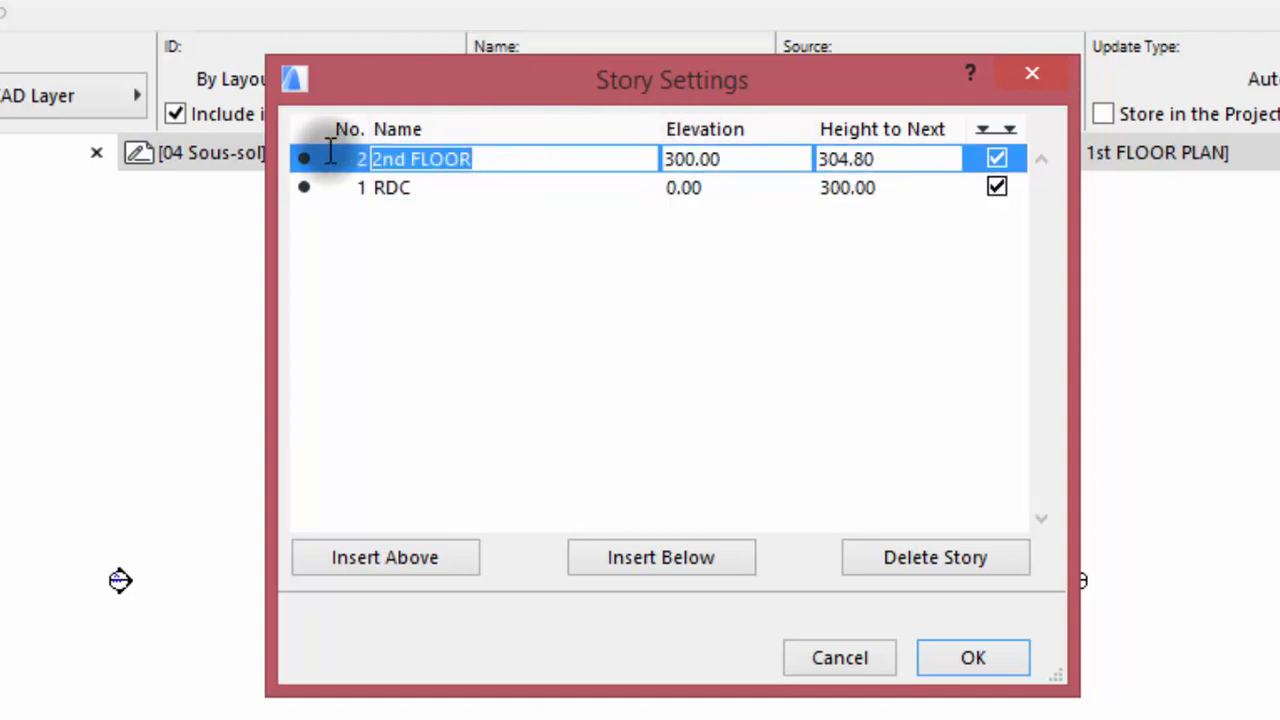
pyautogui.write('1er Etage')
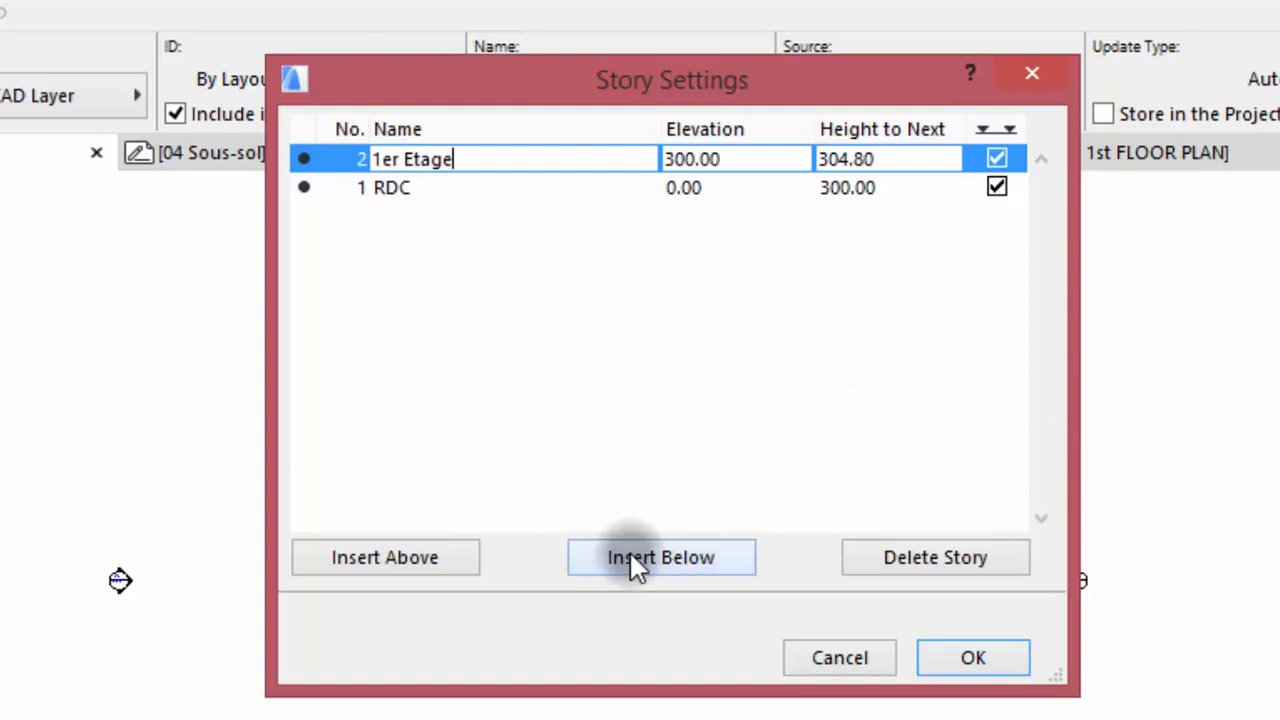
# Insert a new story above 1er Etage and name it Toiture
pyautogui.click(657, 560)
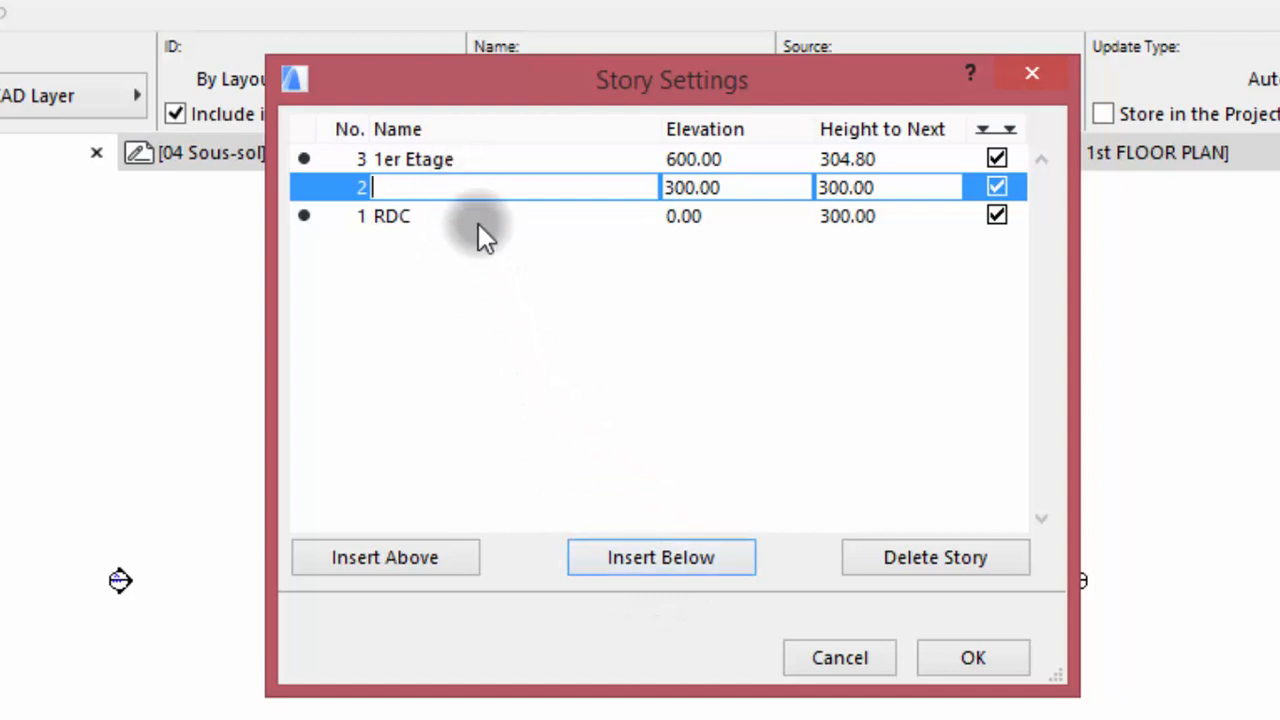
pyautogui.click(930, 555)
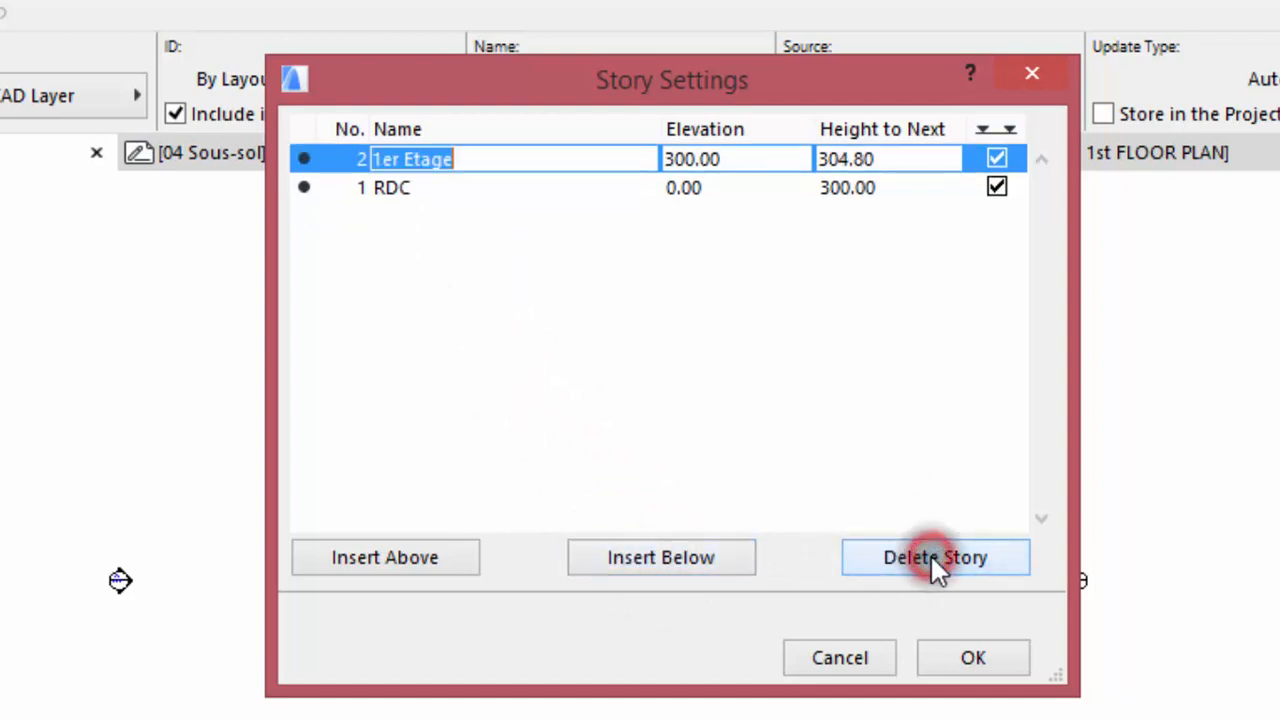
pyautogui.click(389, 561)
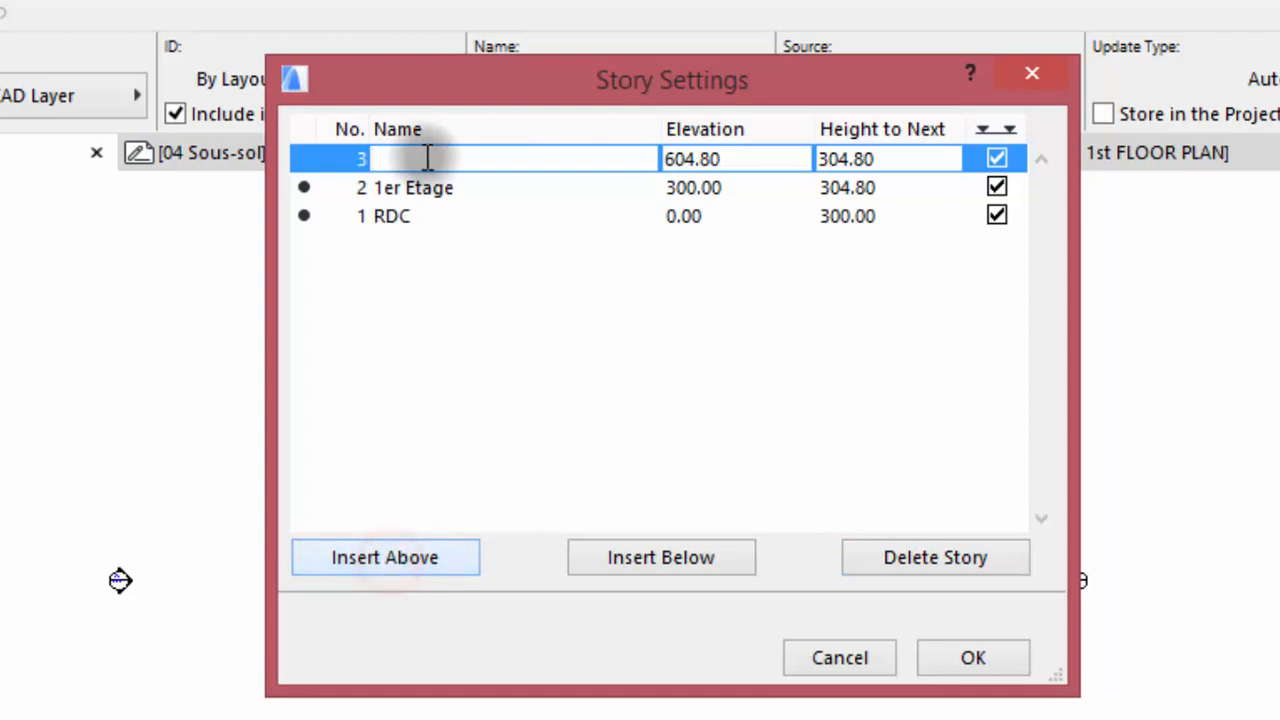
pyautogui.write('To')
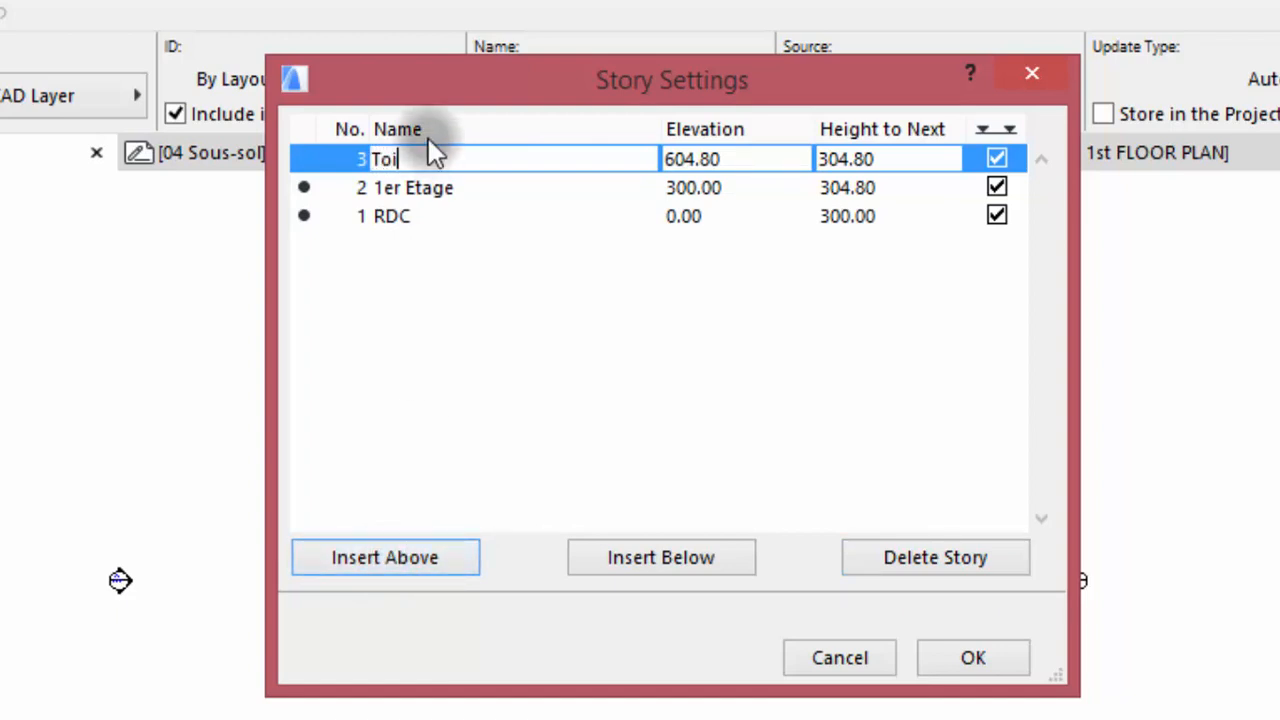
pyautogui.write('iture')
# Set the height to next of both the 1er Etage and Toiture stories to 300
pyautogui.doubleClick(869, 187)
pyautogui.write('30')
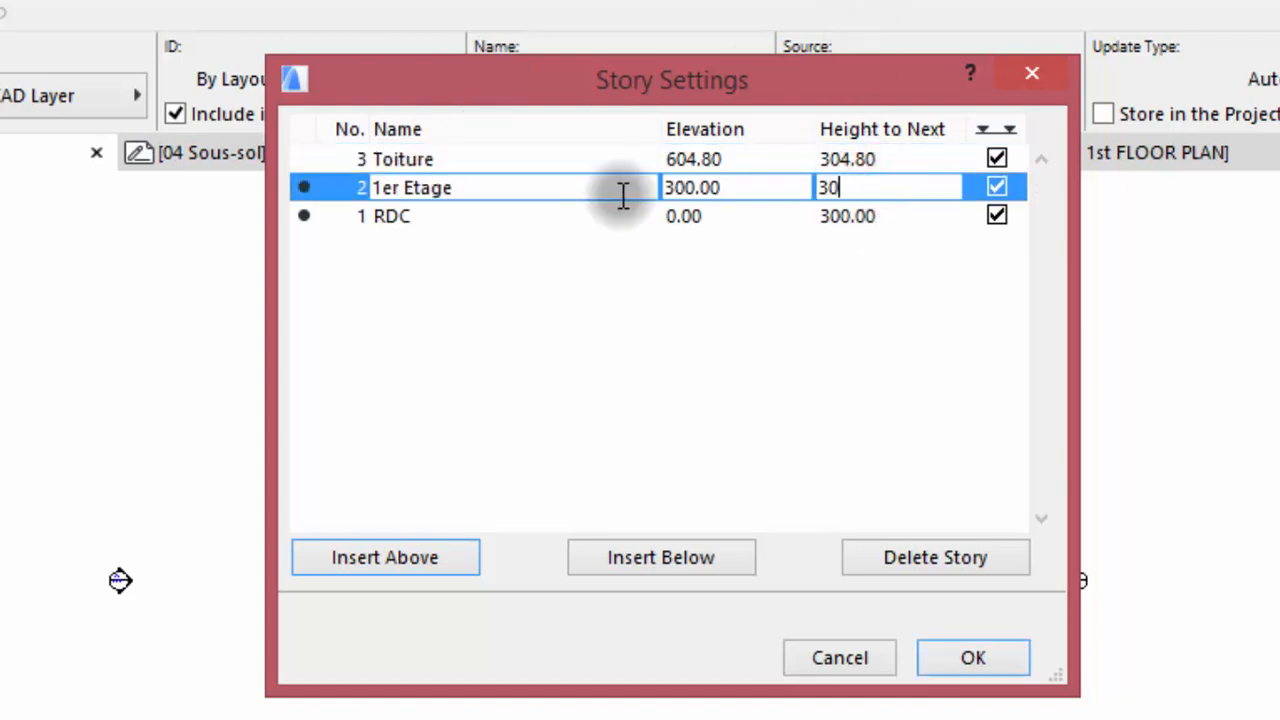
pyautogui.write('0')
pyautogui.doubleClick(888, 160)
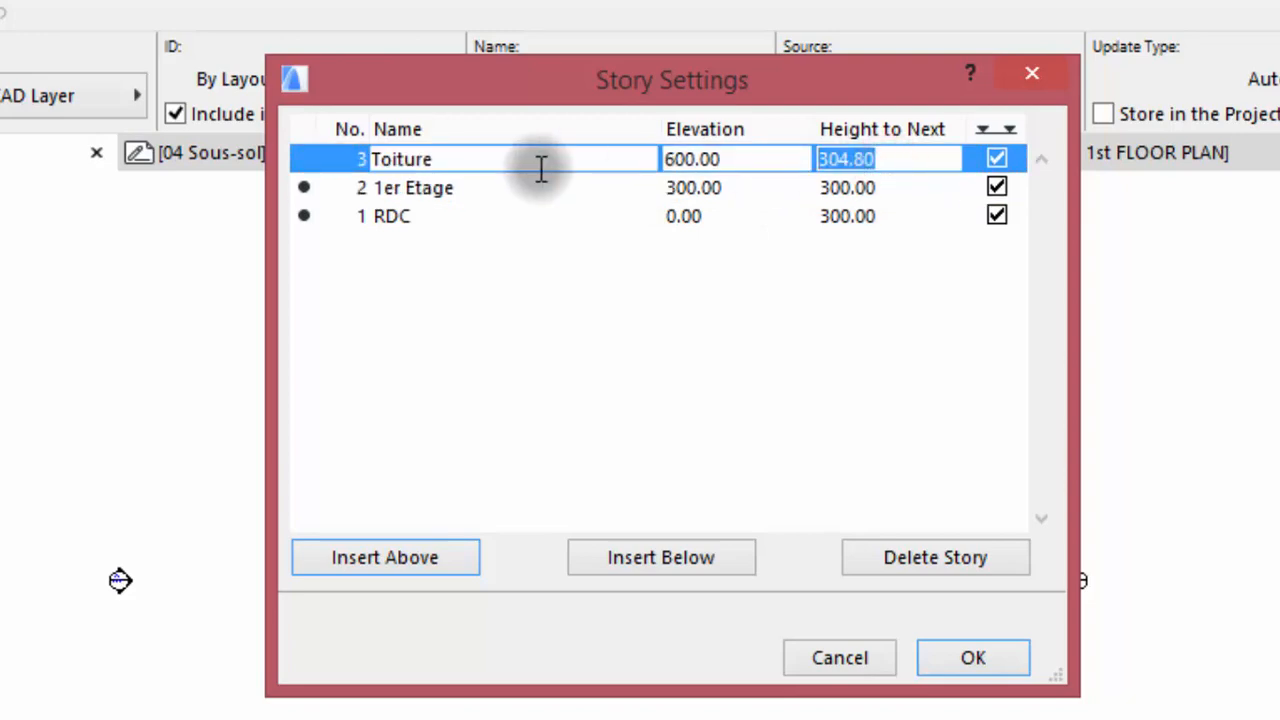
pyautogui.write('300')
# Insert a story named Sous-sol below RDC and apply the story settings
pyautogui.click(394, 210)
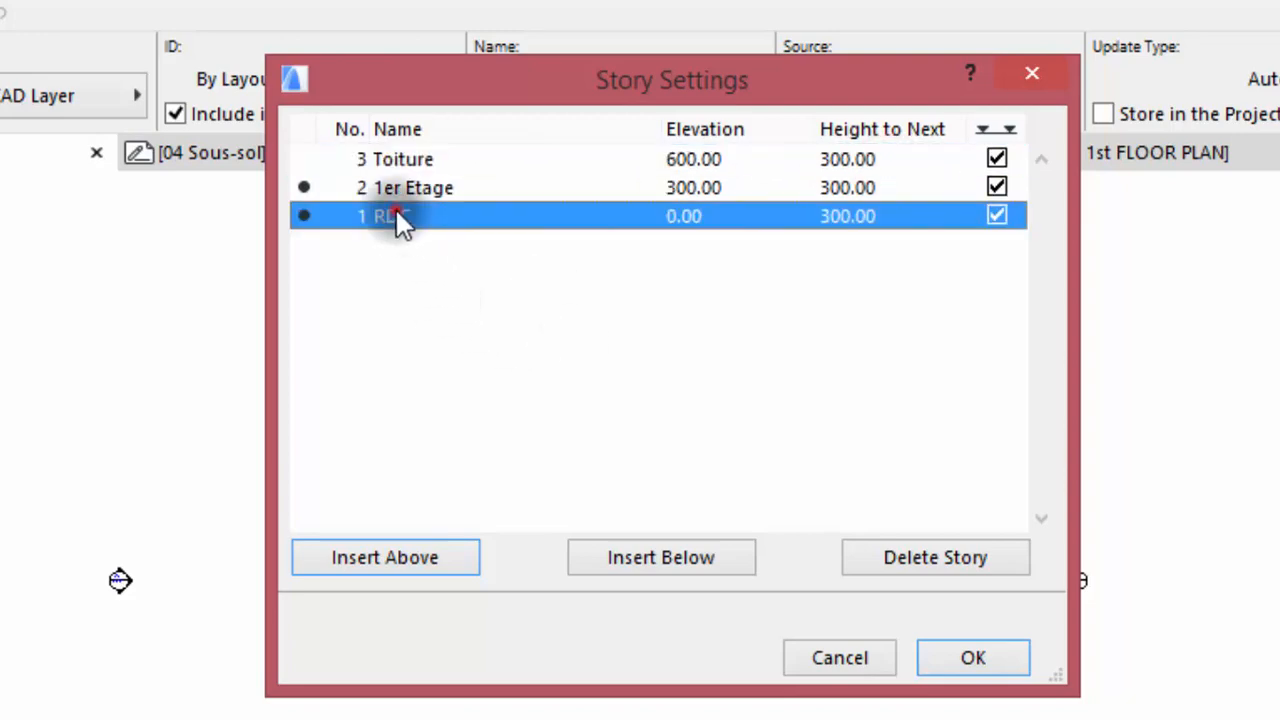
pyautogui.click(394, 208)
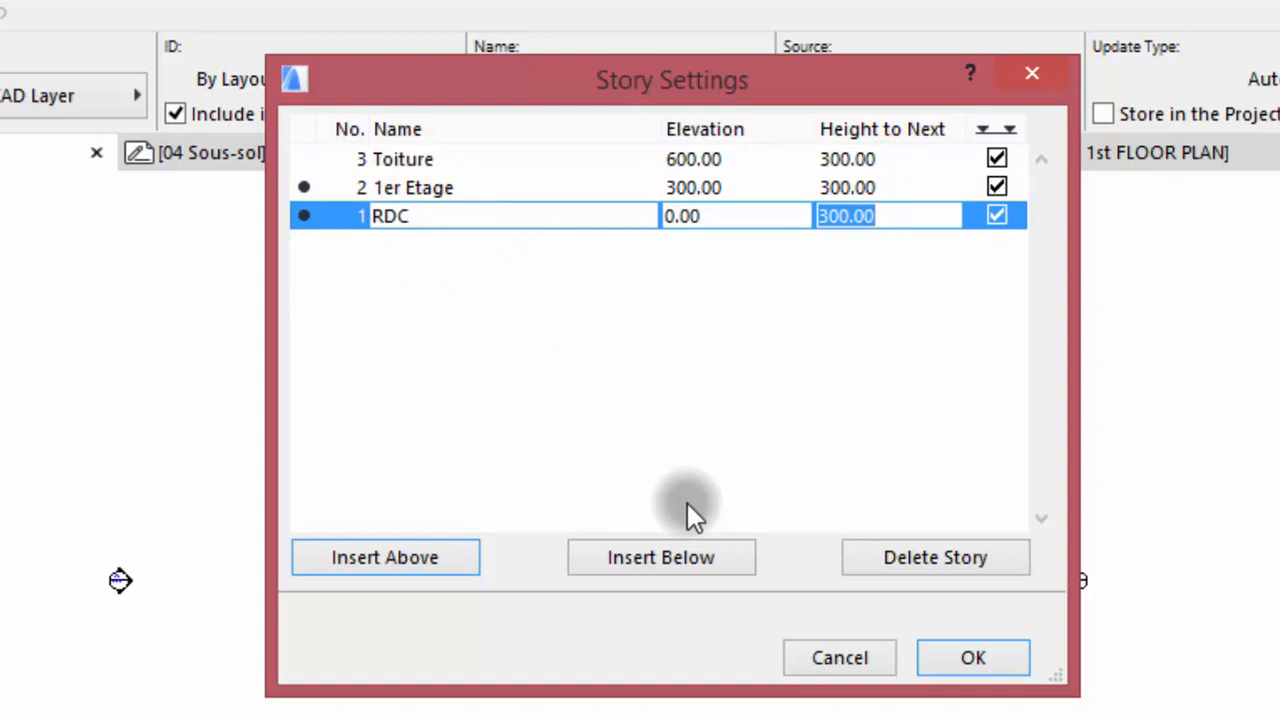
pyautogui.click(640, 563)
pyautogui.click(438, 244)
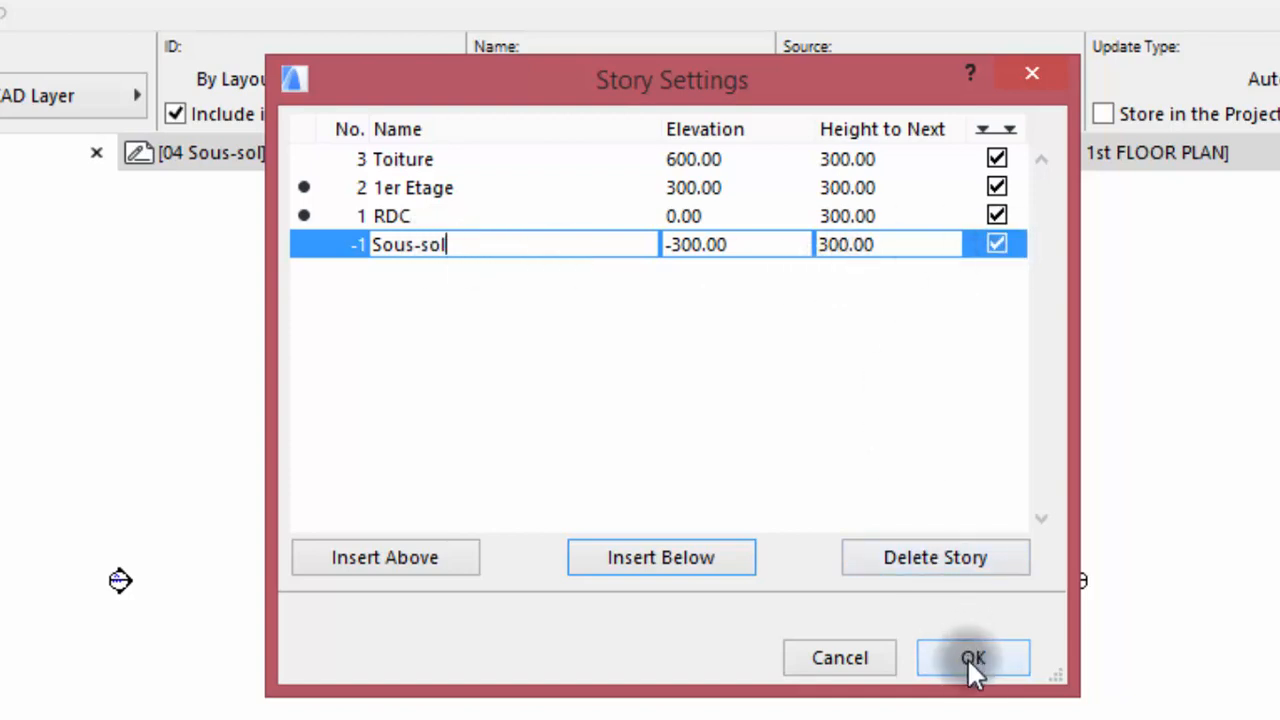
pyautogui.click(400, 212)
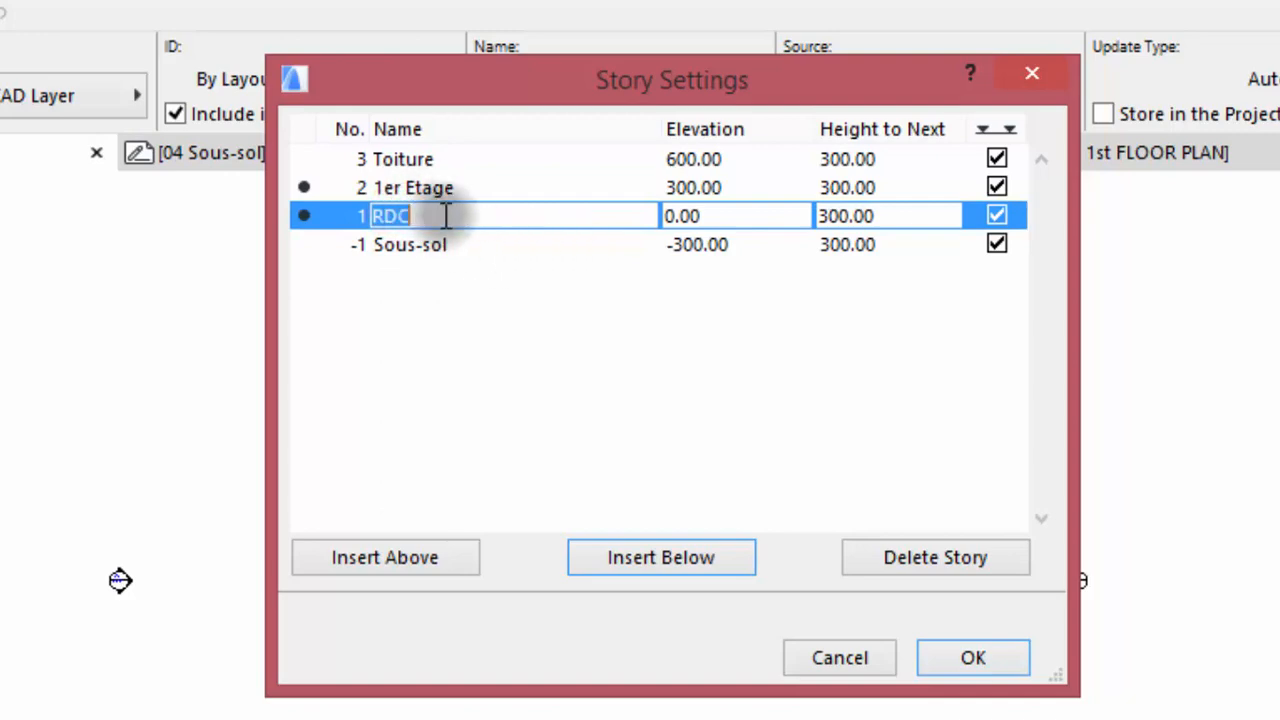
pyautogui.click(967, 660)
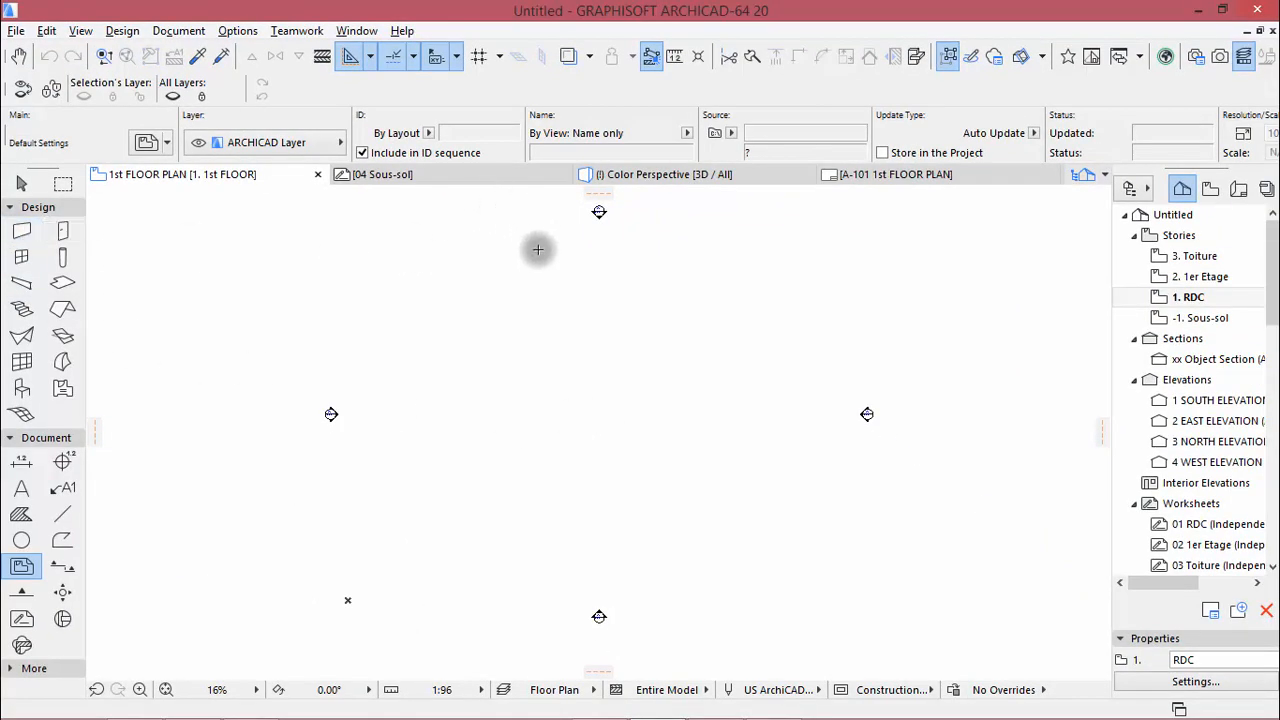
# Turn on the trace reference and open the Trace & Reference palette, placed clear of the reference drawing
pyautogui.click(567, 58)
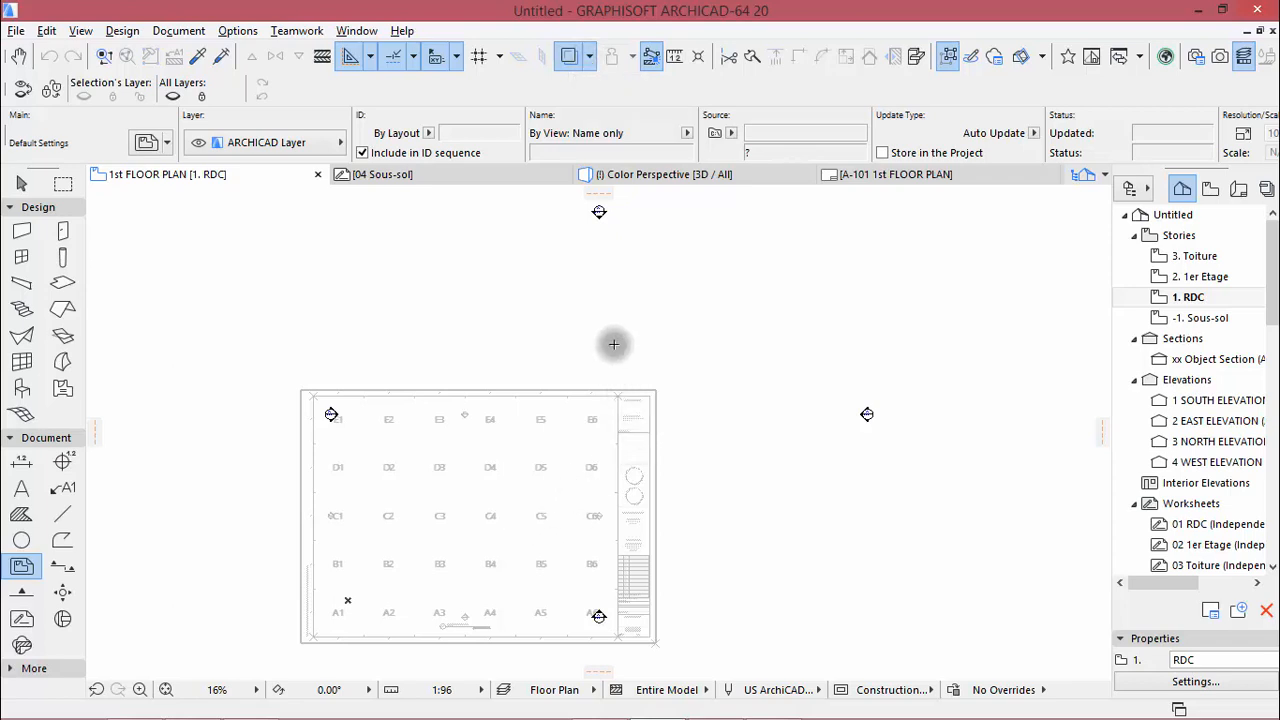
pyautogui.click(590, 57)
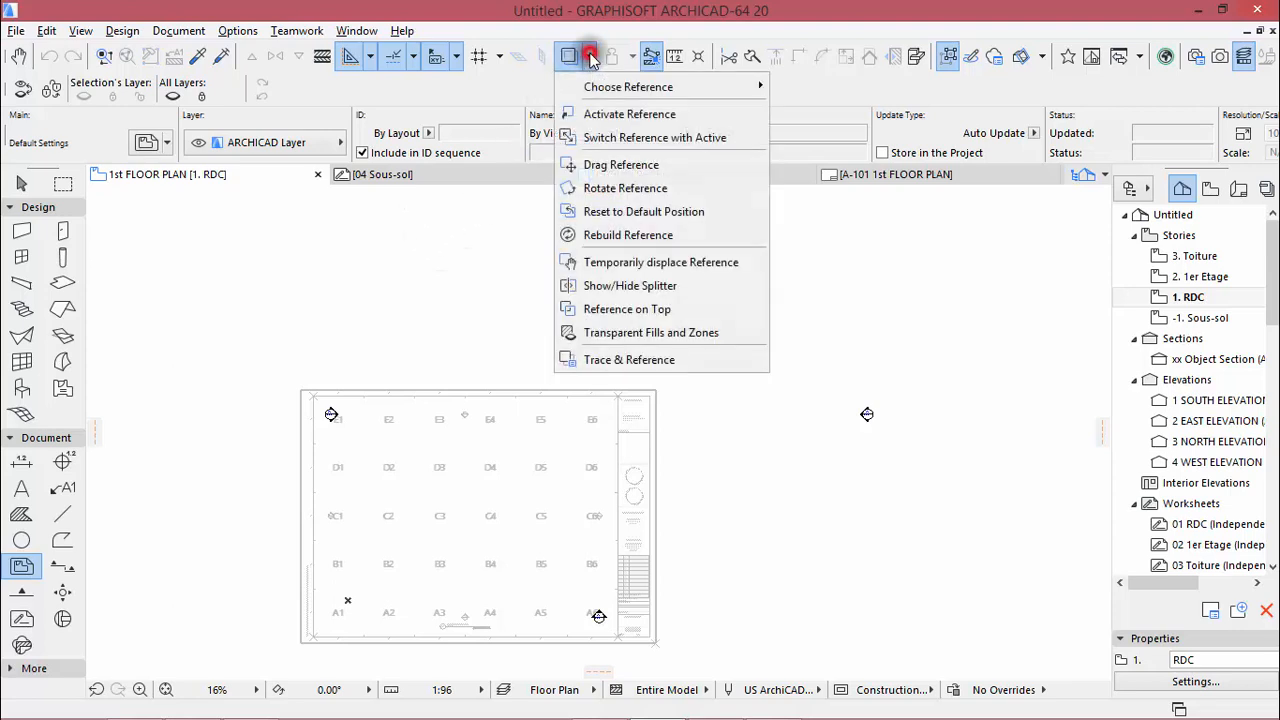
pyautogui.click(599, 360)
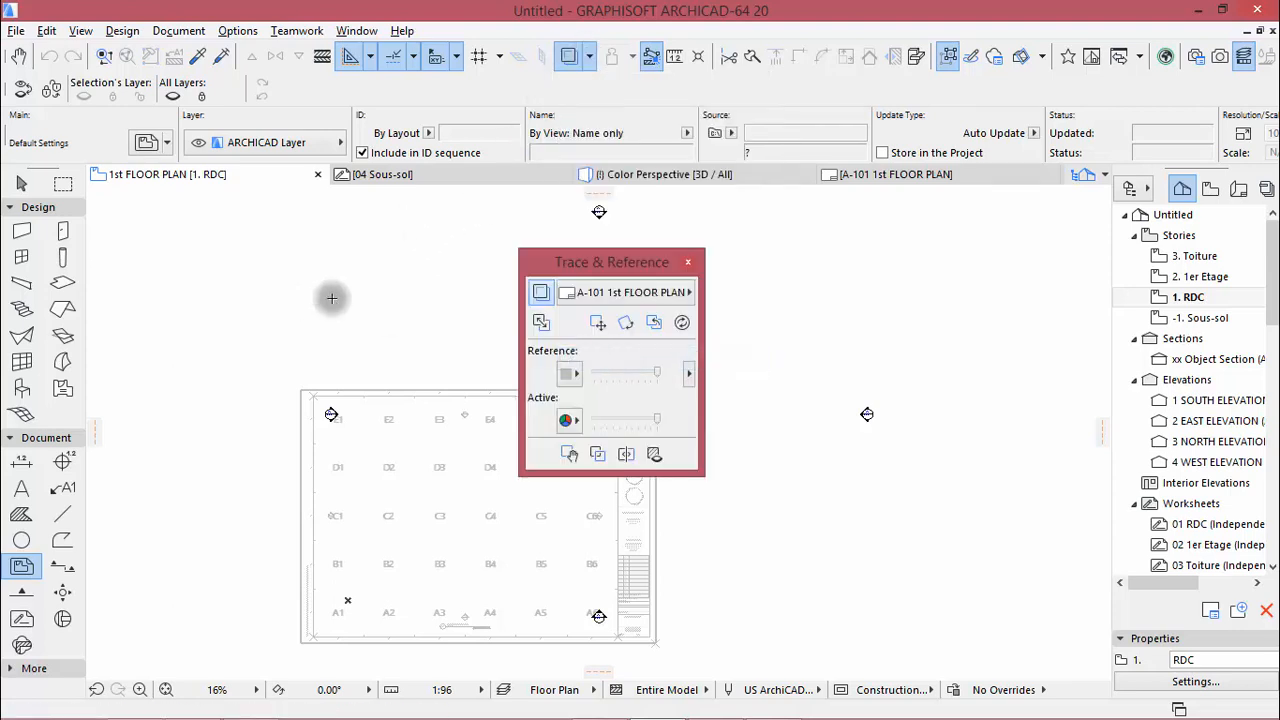
pyautogui.moveTo(565, 262); pyautogui.dragTo(163, 214)
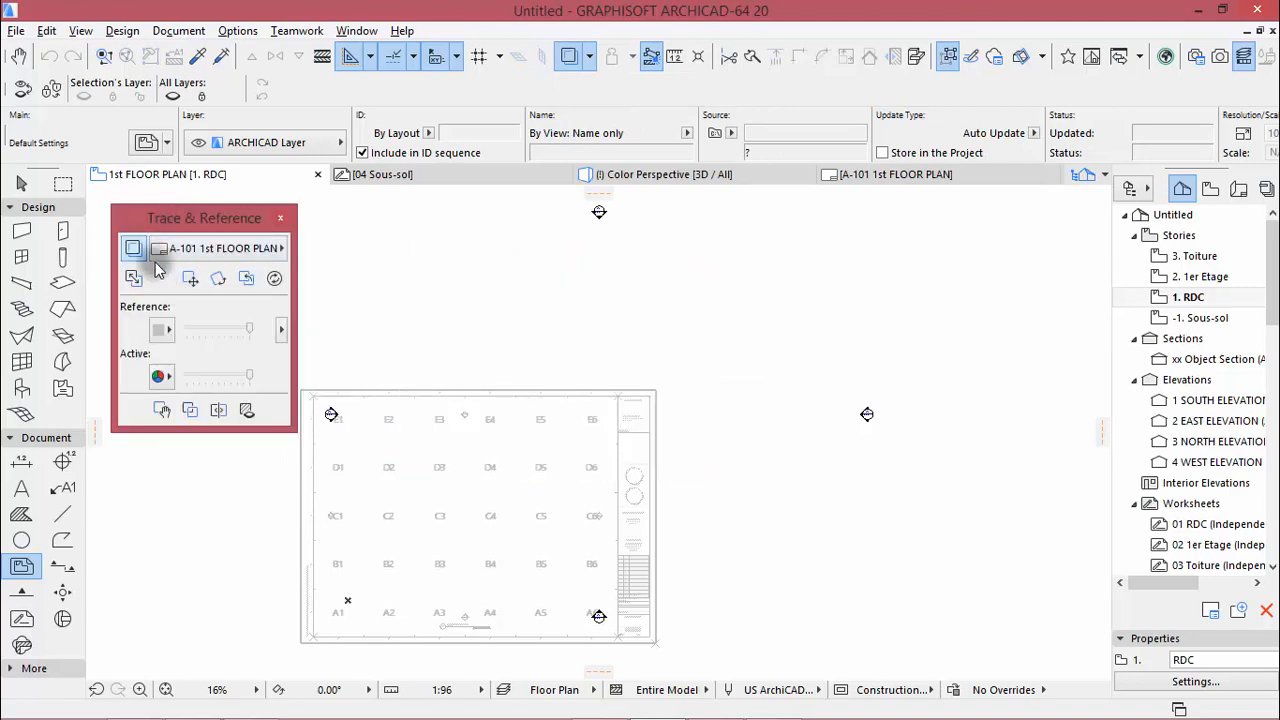
# Choose the 01 RDC worksheet as the trace reference for the RDC floor plan
pyautogui.click(205, 248)
pyautogui.click(340, 253)
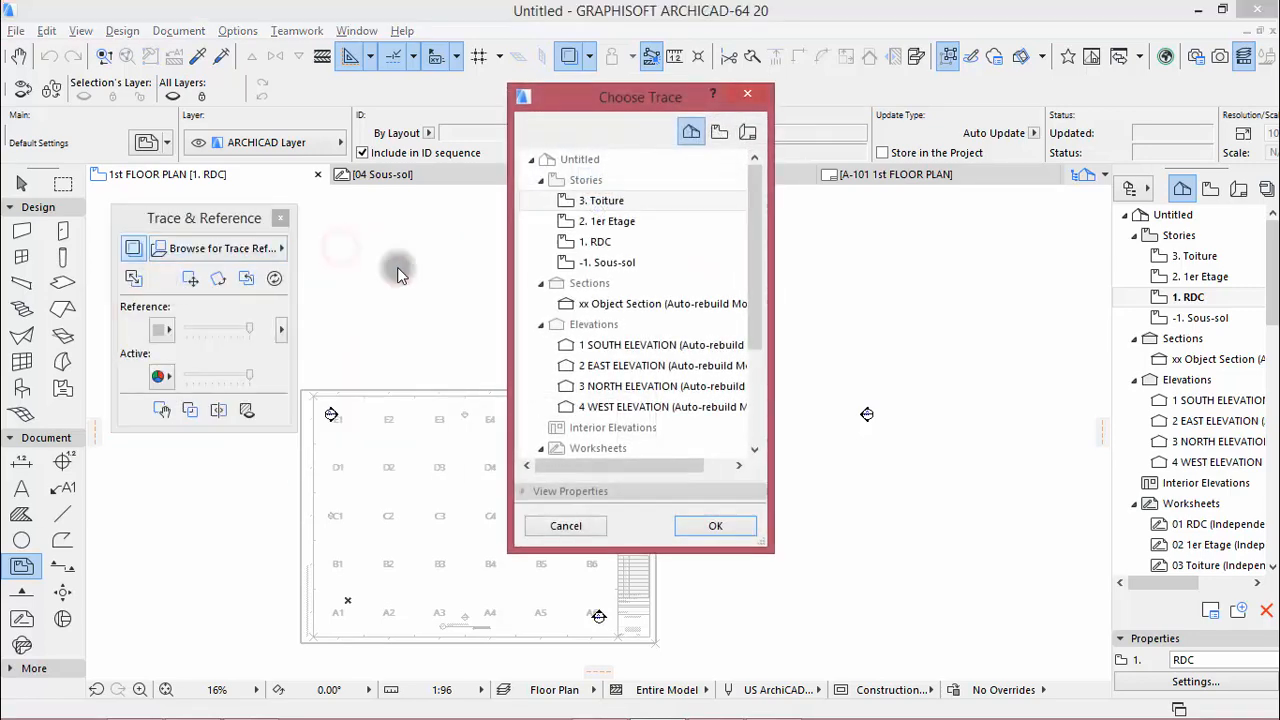
pyautogui.moveTo(757, 243); pyautogui.dragTo(760, 319)
pyautogui.click(608, 349)
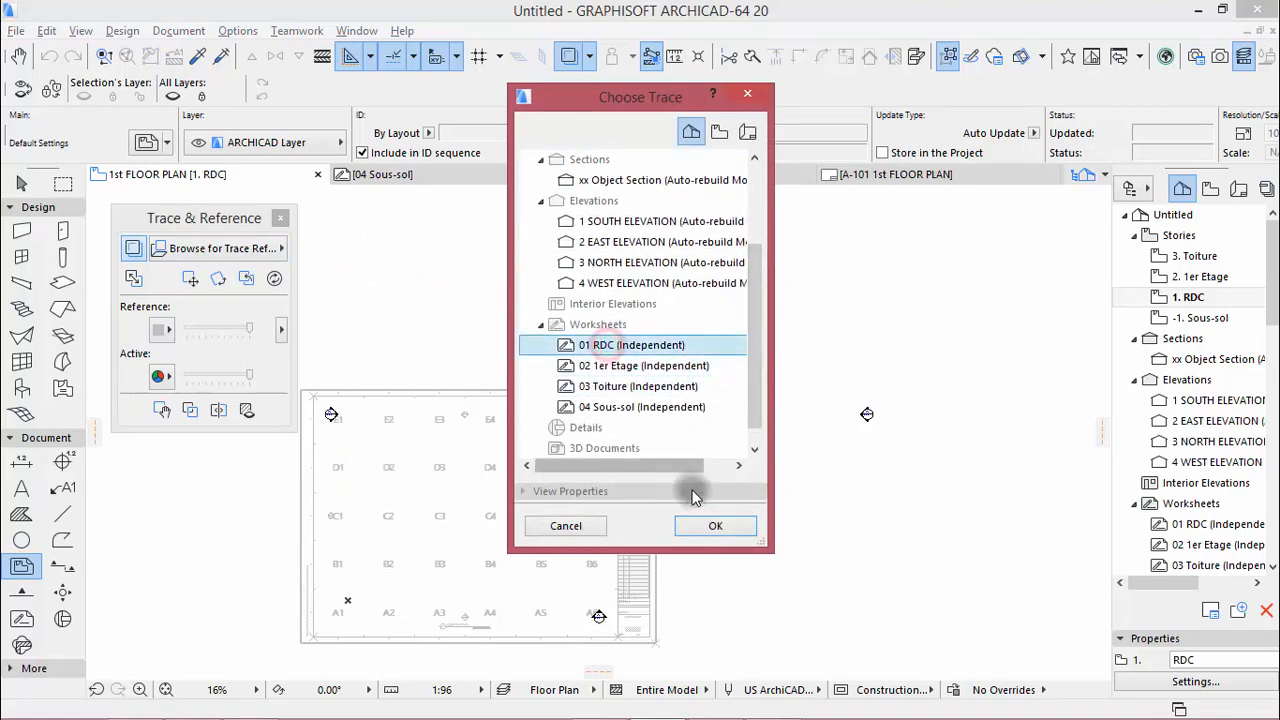
pyautogui.click(708, 526)
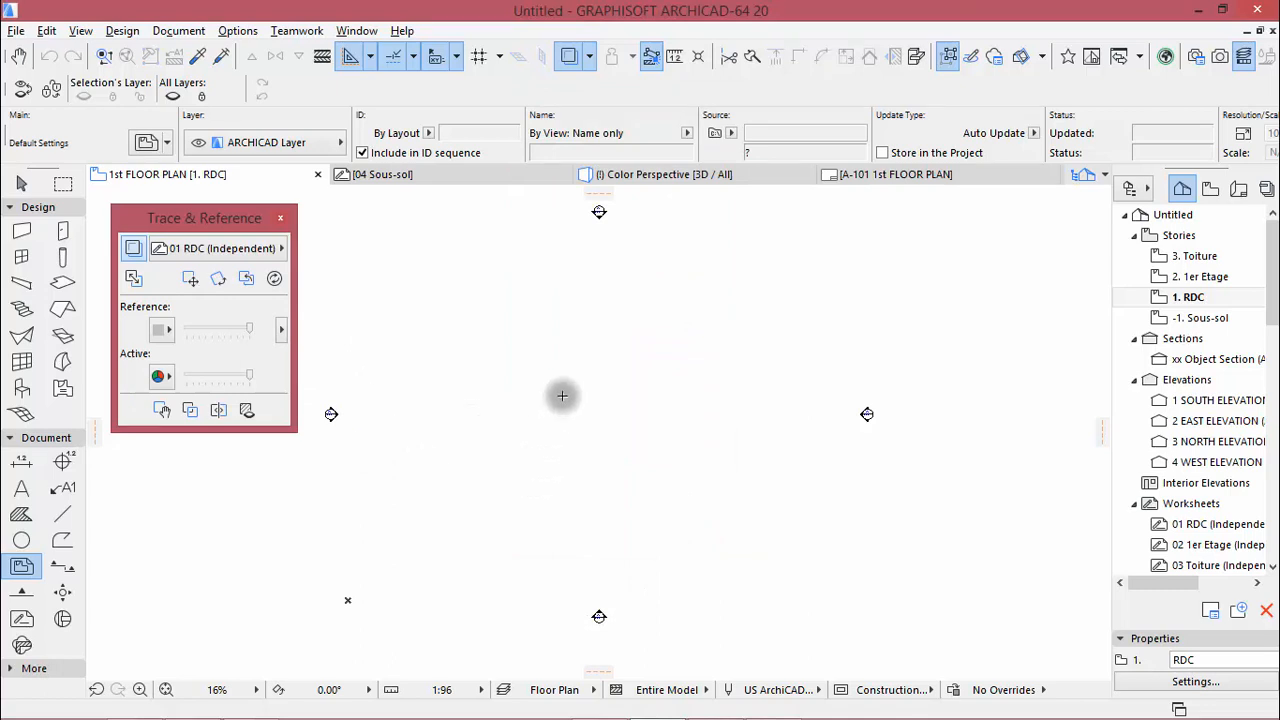
# Locate the distant traced RDC drawing and drag the reference next to the floor plan's elevation markers
pyautogui.scroll(-4, 562, 396)
pyautogui.scroll(-3, 562, 396)
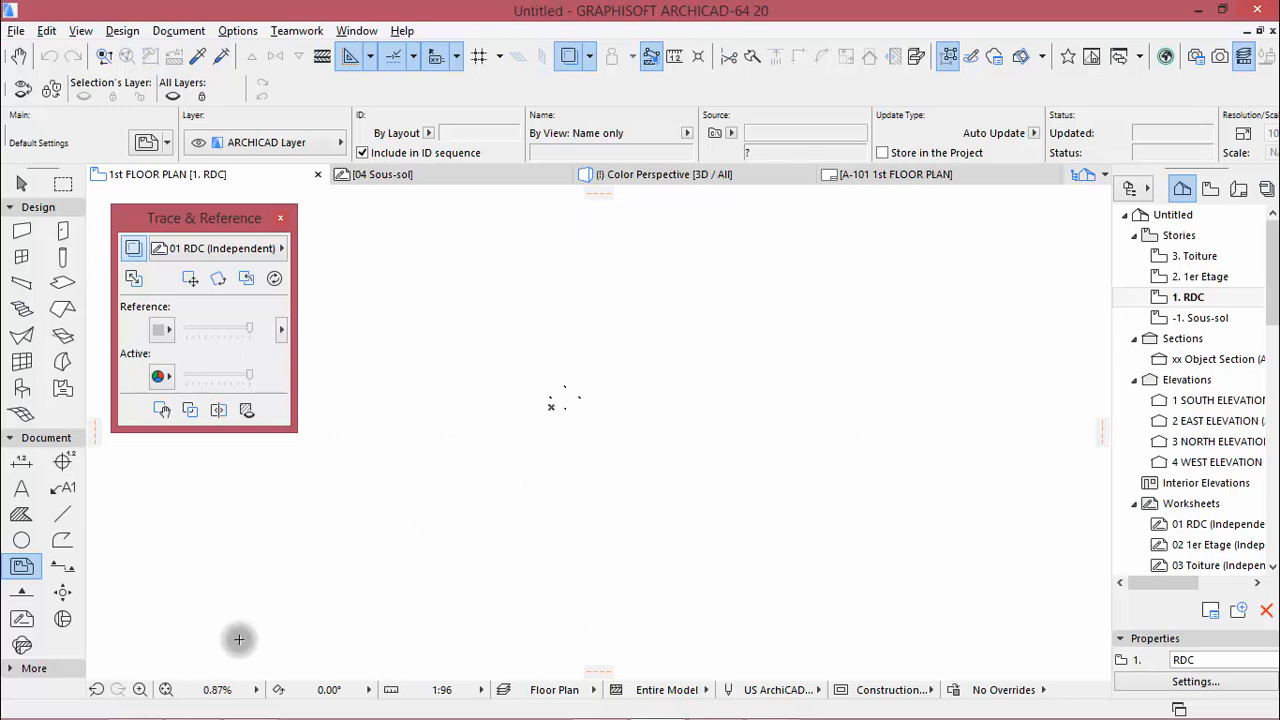
pyautogui.click(165, 690)
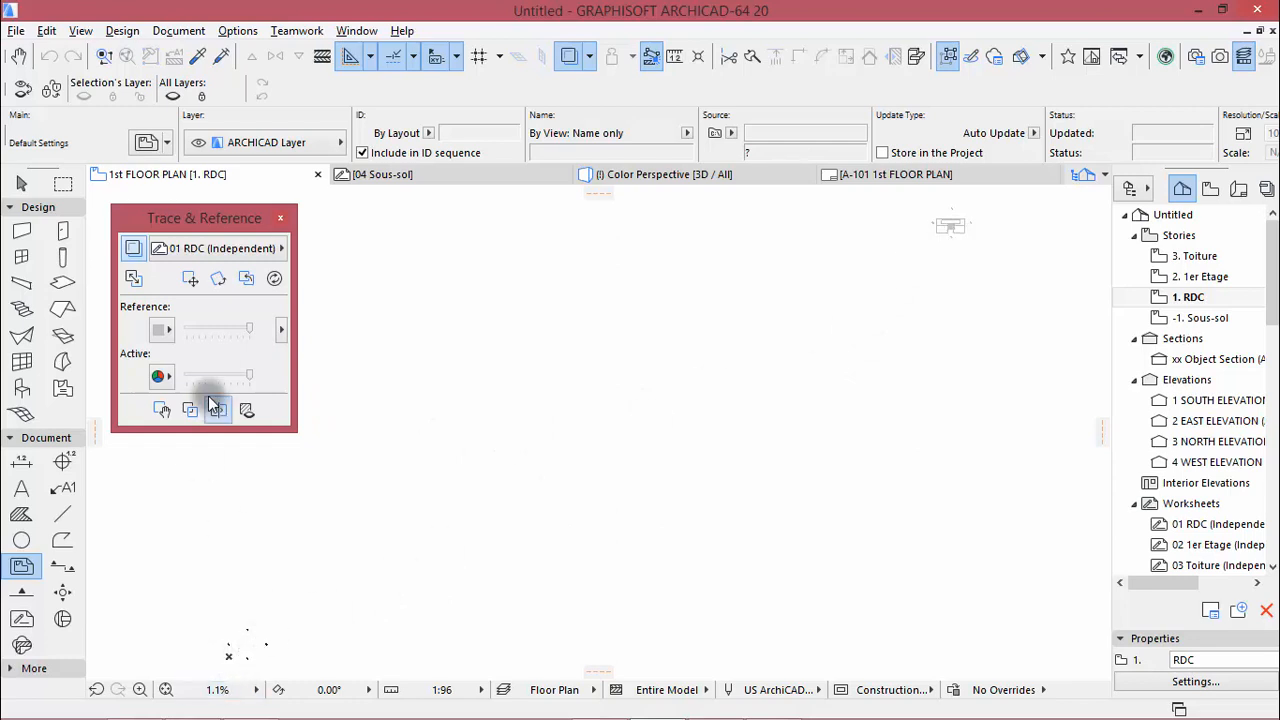
pyautogui.click(190, 282)
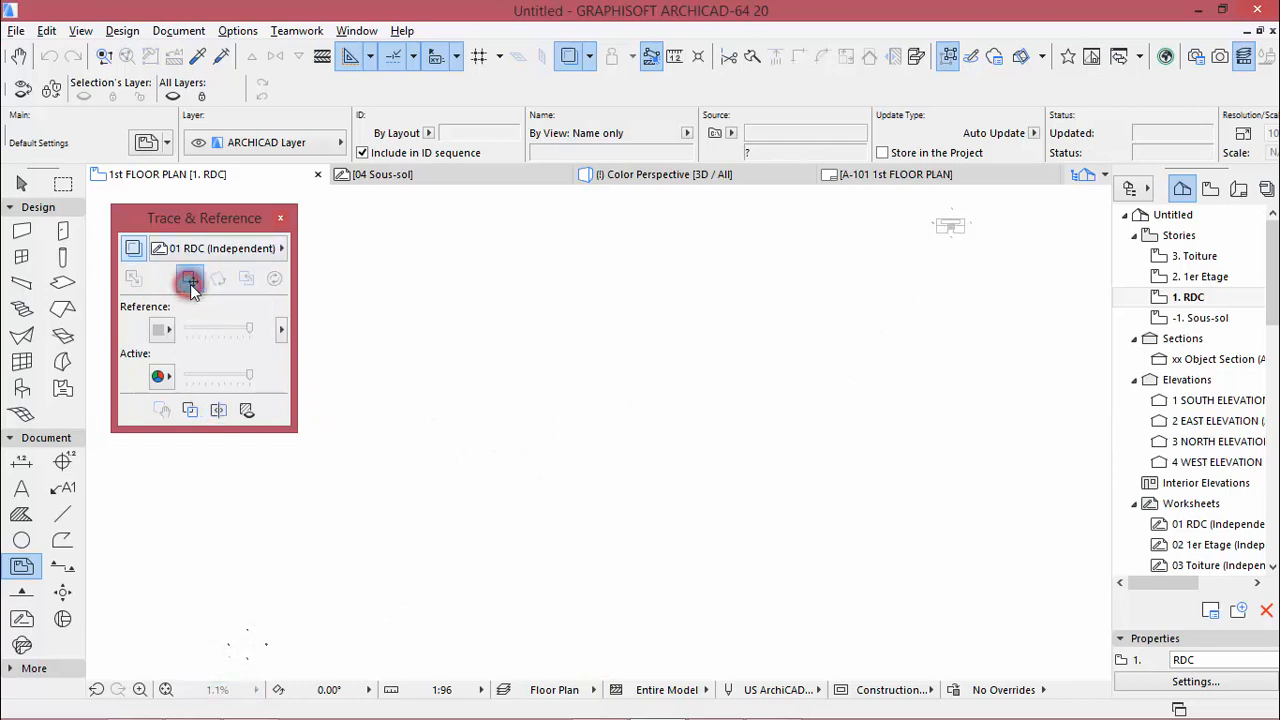
pyautogui.click(951, 226)
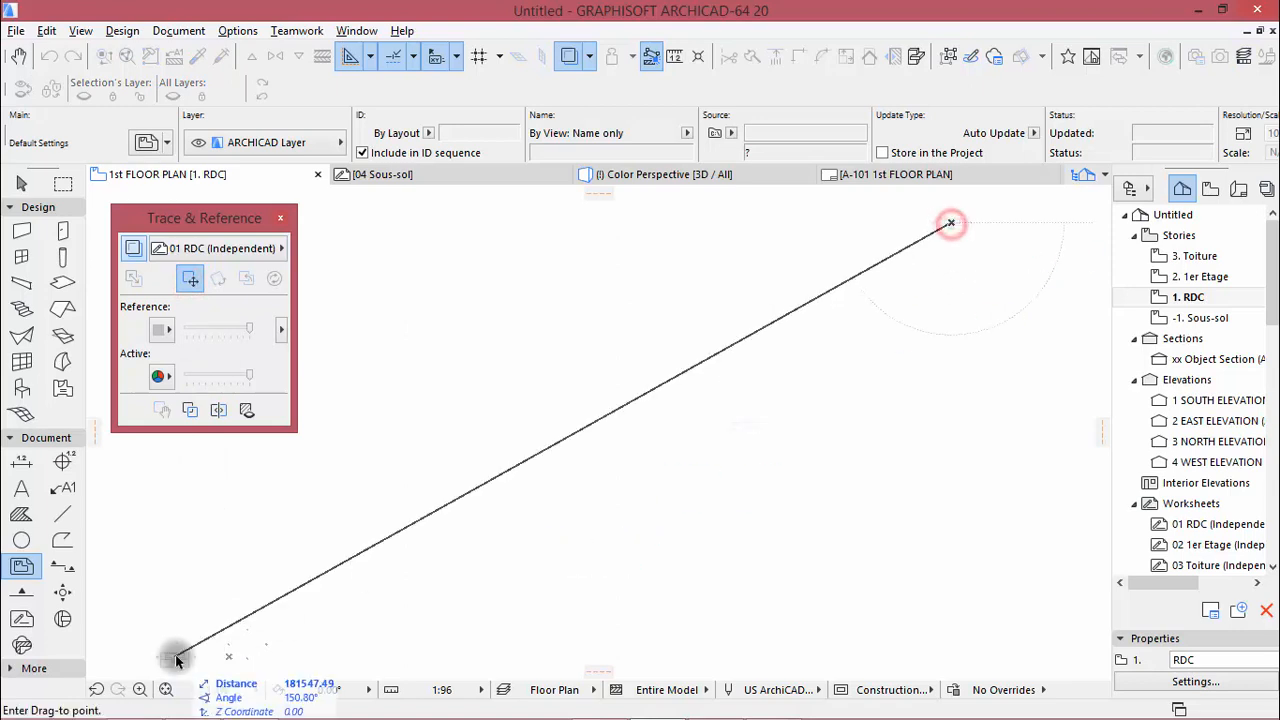
pyautogui.click(257, 650)
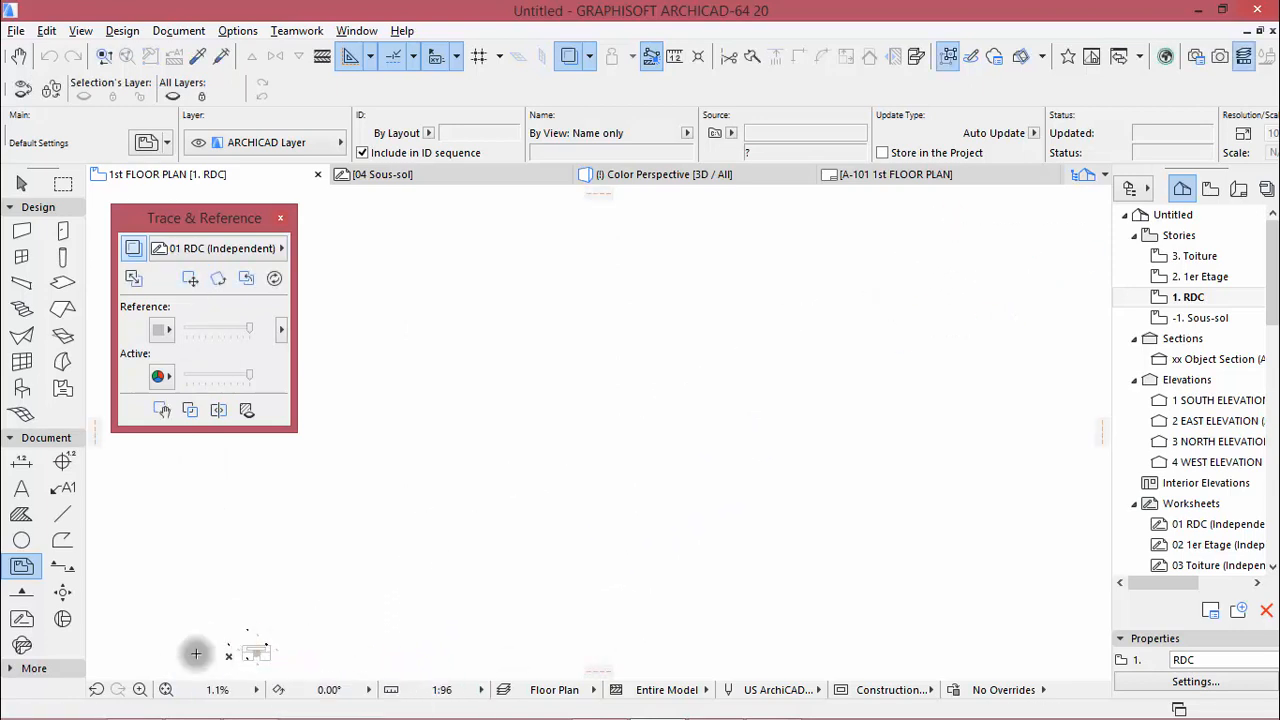
pyautogui.scroll(5, 292, 644)
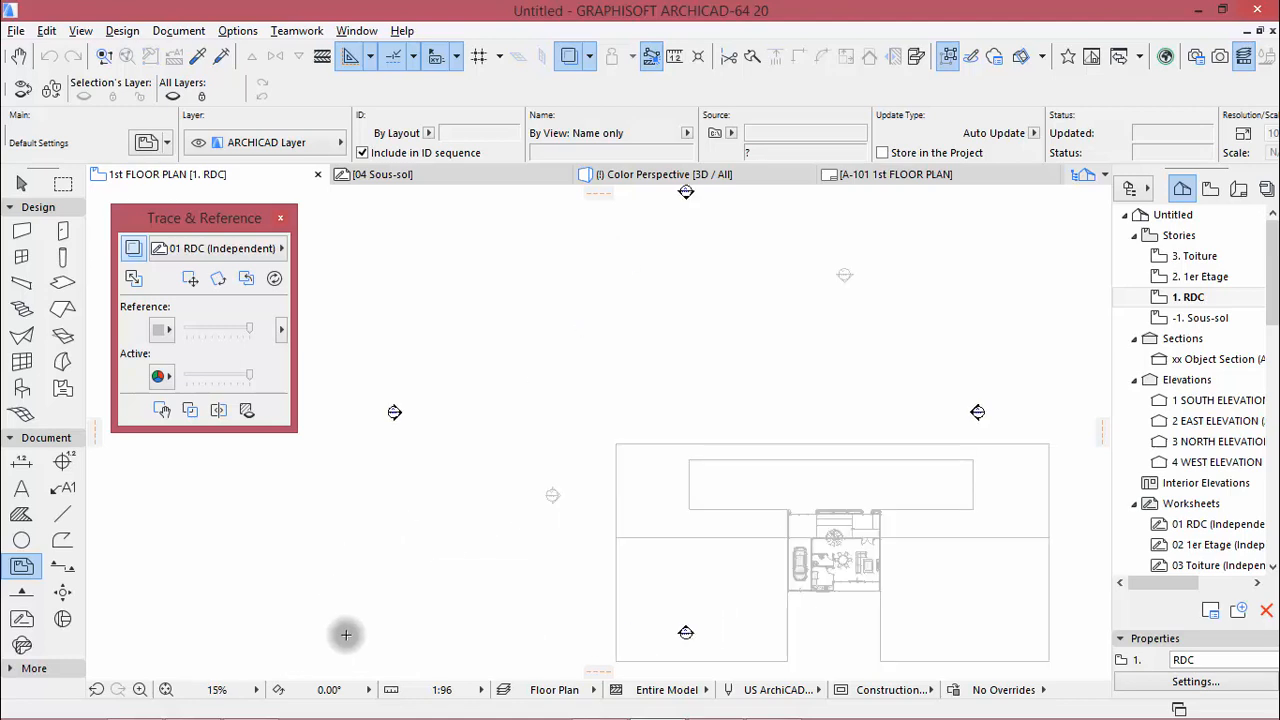
# Drag the trace reference again so the house plan sits centrally between the four elevation markers
pyautogui.click(191, 279)
pyautogui.click(860, 565)
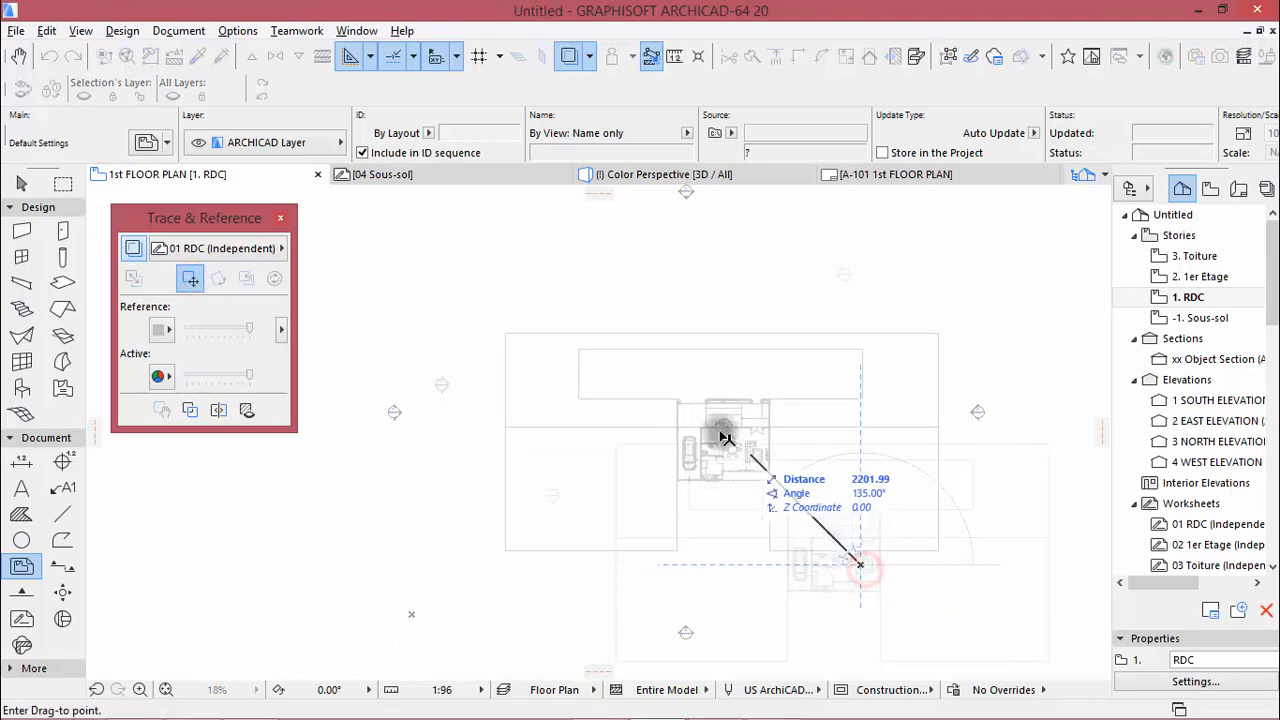
pyautogui.click(724, 424)
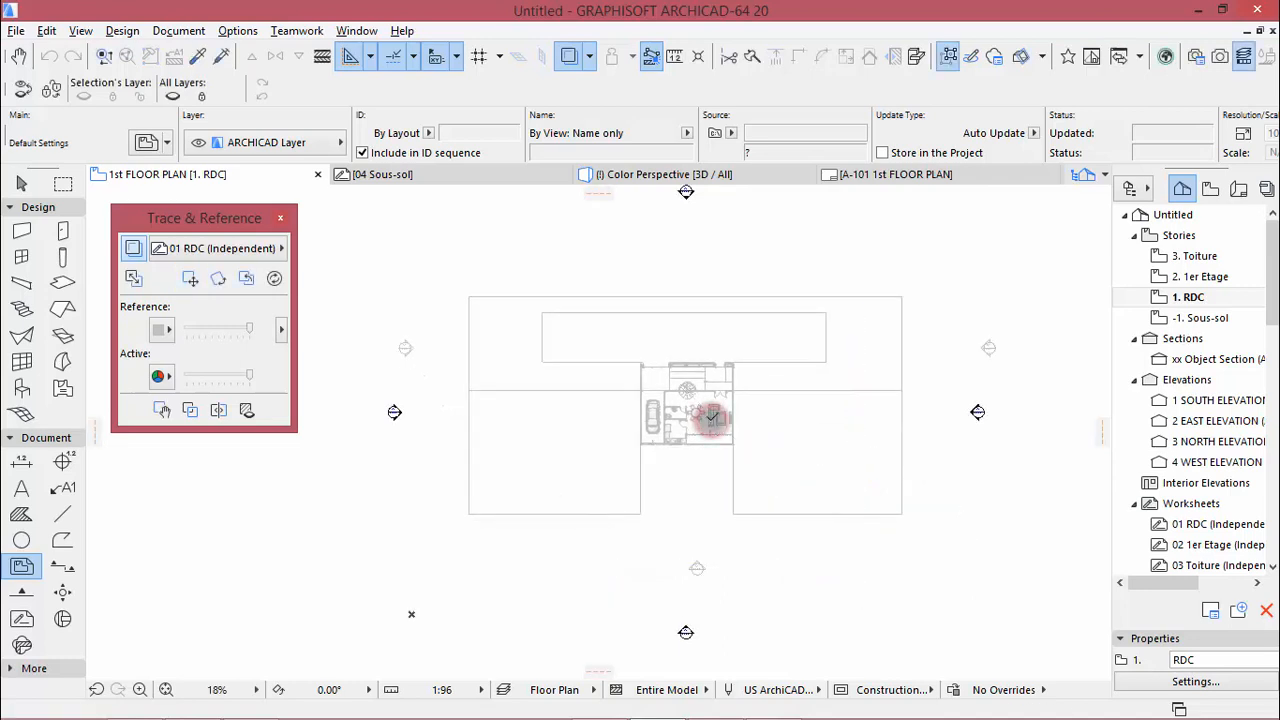
pyautogui.scroll(4, 680, 373)
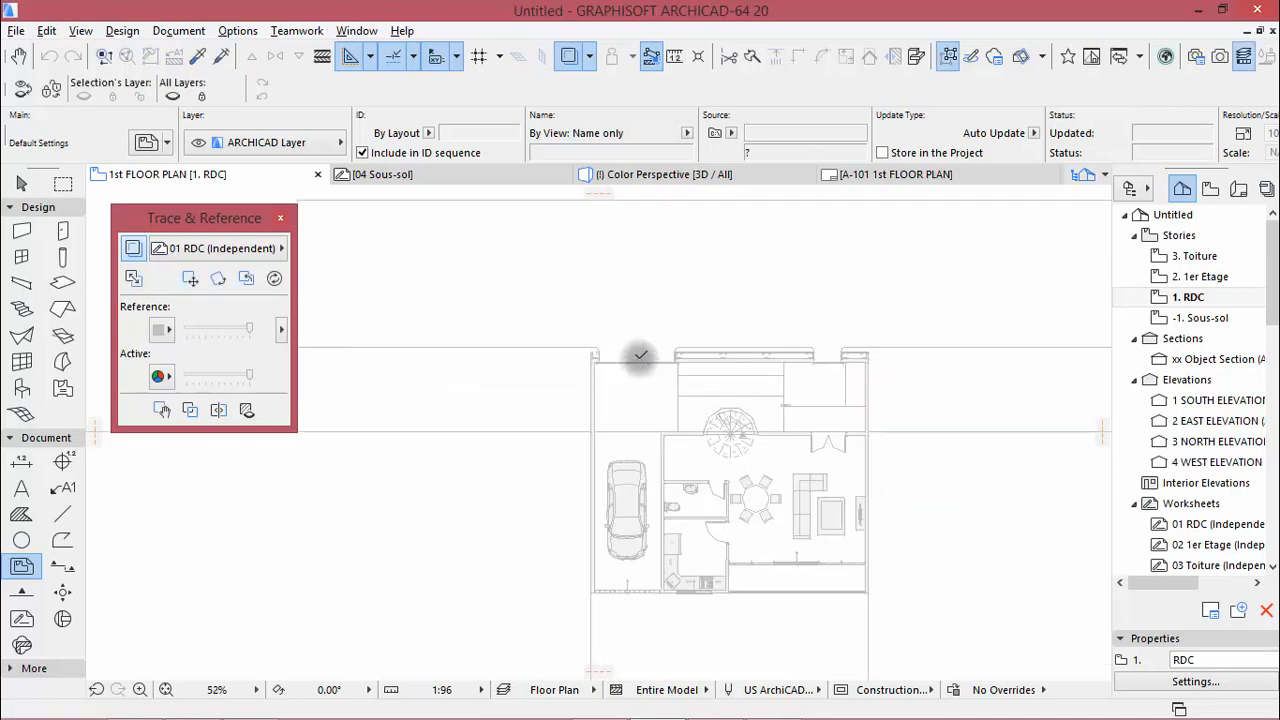
pyautogui.scroll(-4, 640, 356)
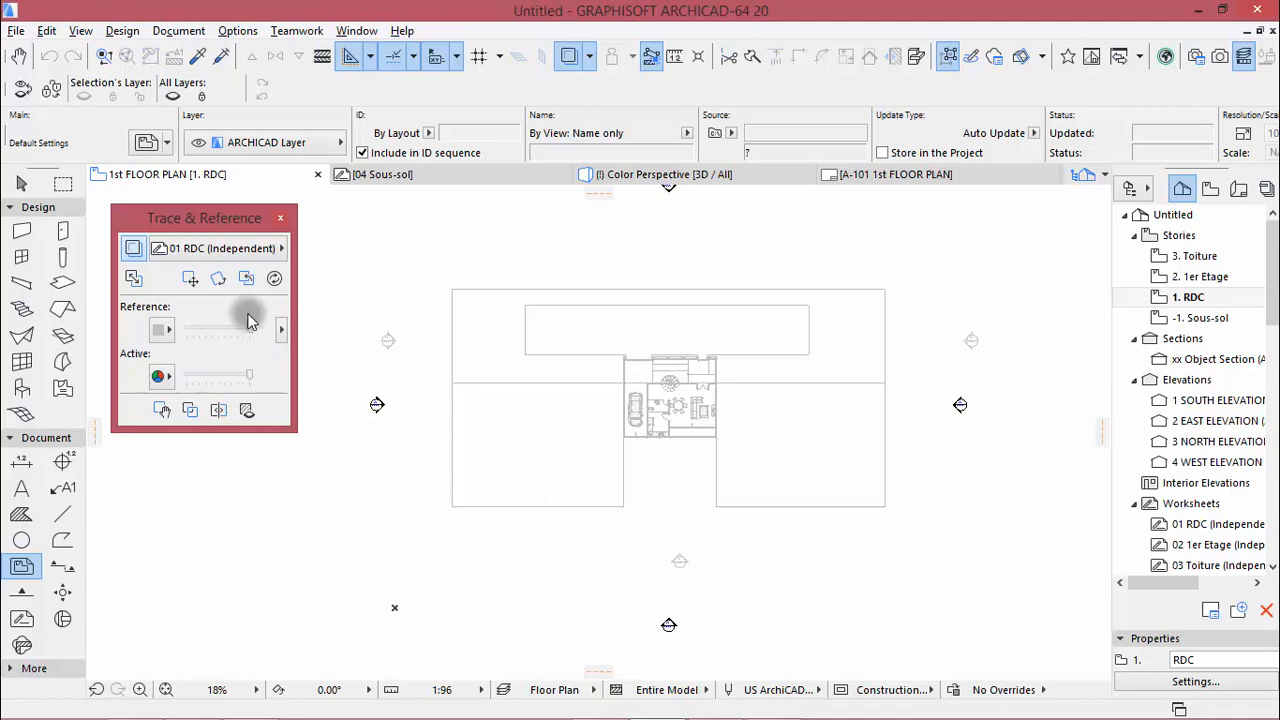
pyautogui.click(162, 330)
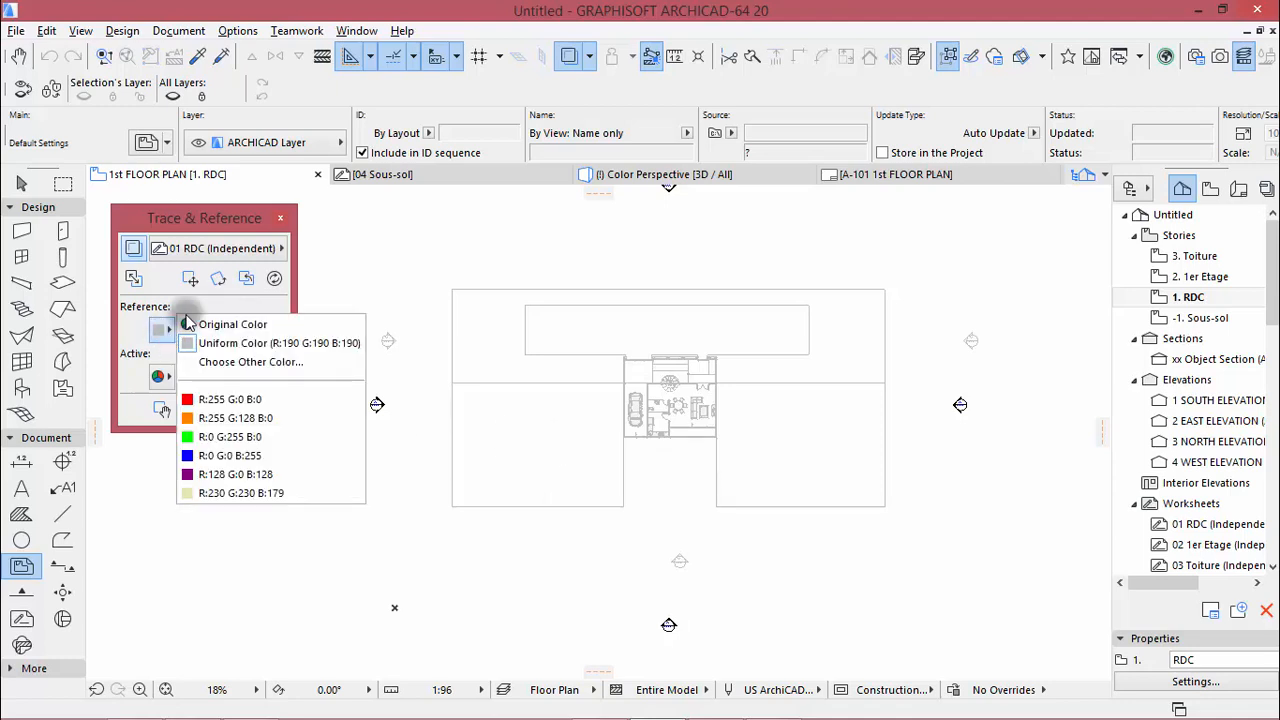
pyautogui.click(123, 330)
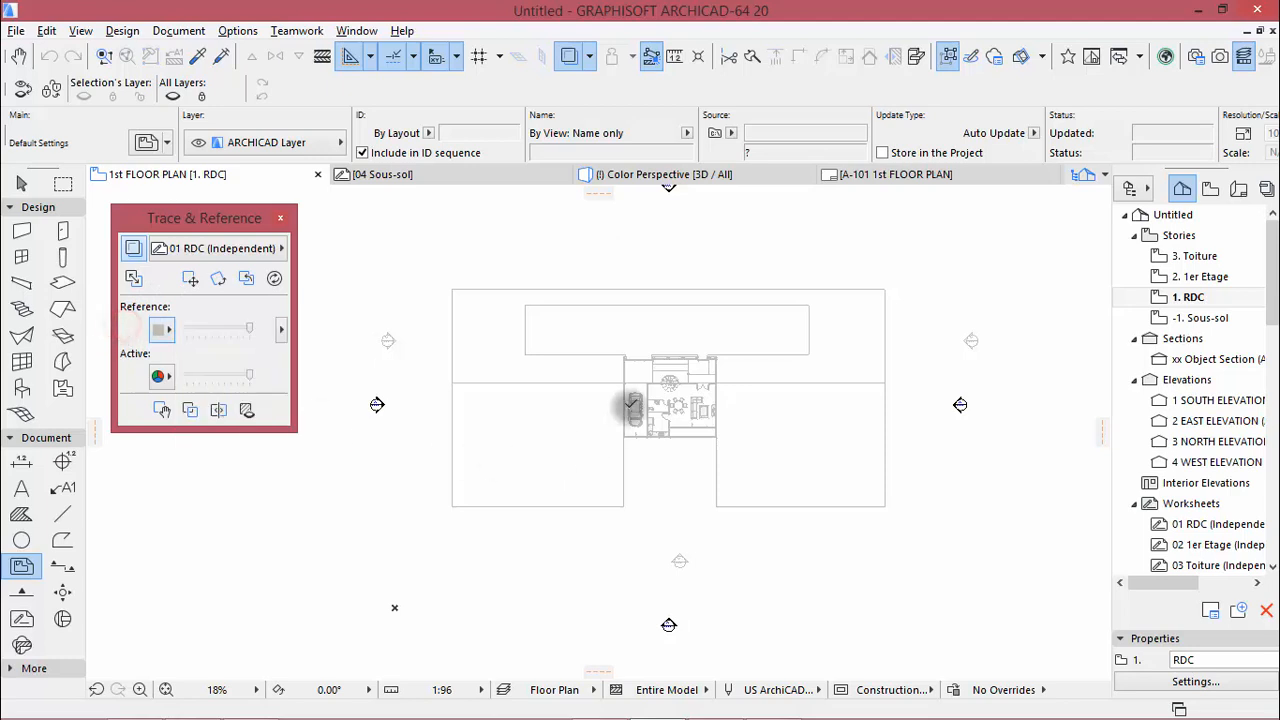
# Display the traced RDC reference in red (R:255 G:0 B:0) to make the house plan stand out
pyautogui.scroll(2, 709, 378)
pyautogui.scroll(3, 709, 378)
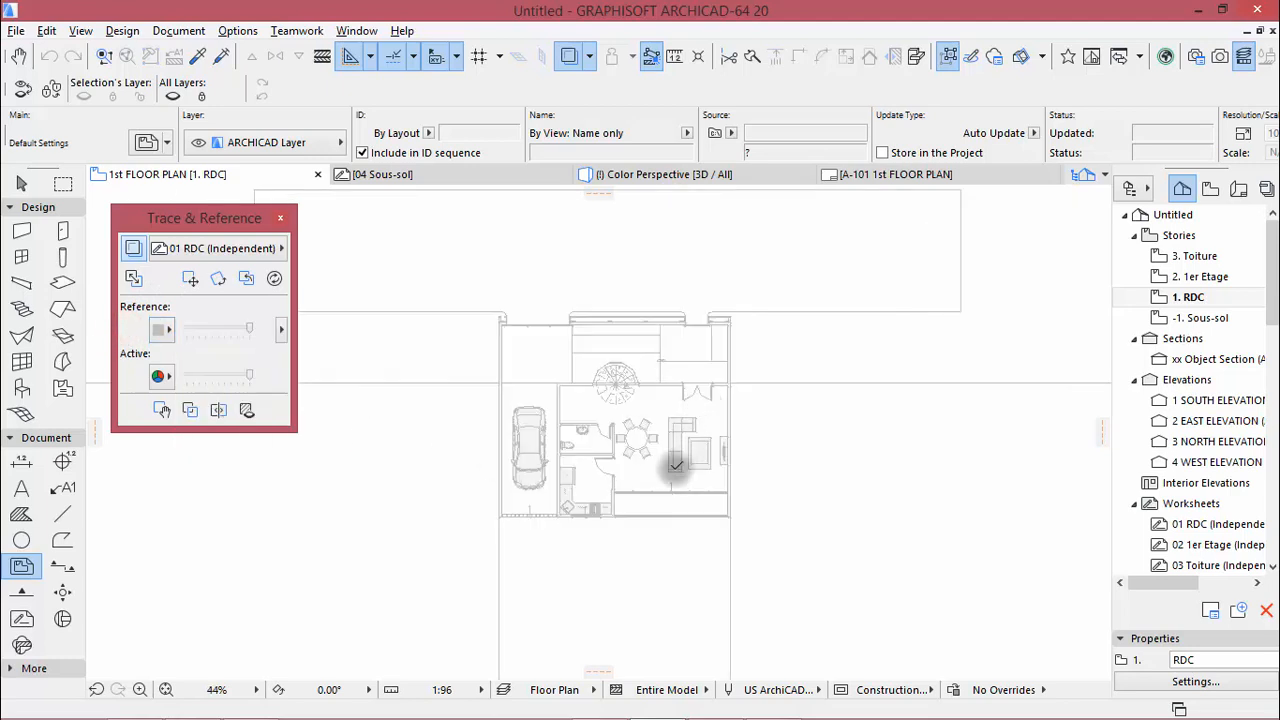
pyautogui.scroll(-2, 641, 447)
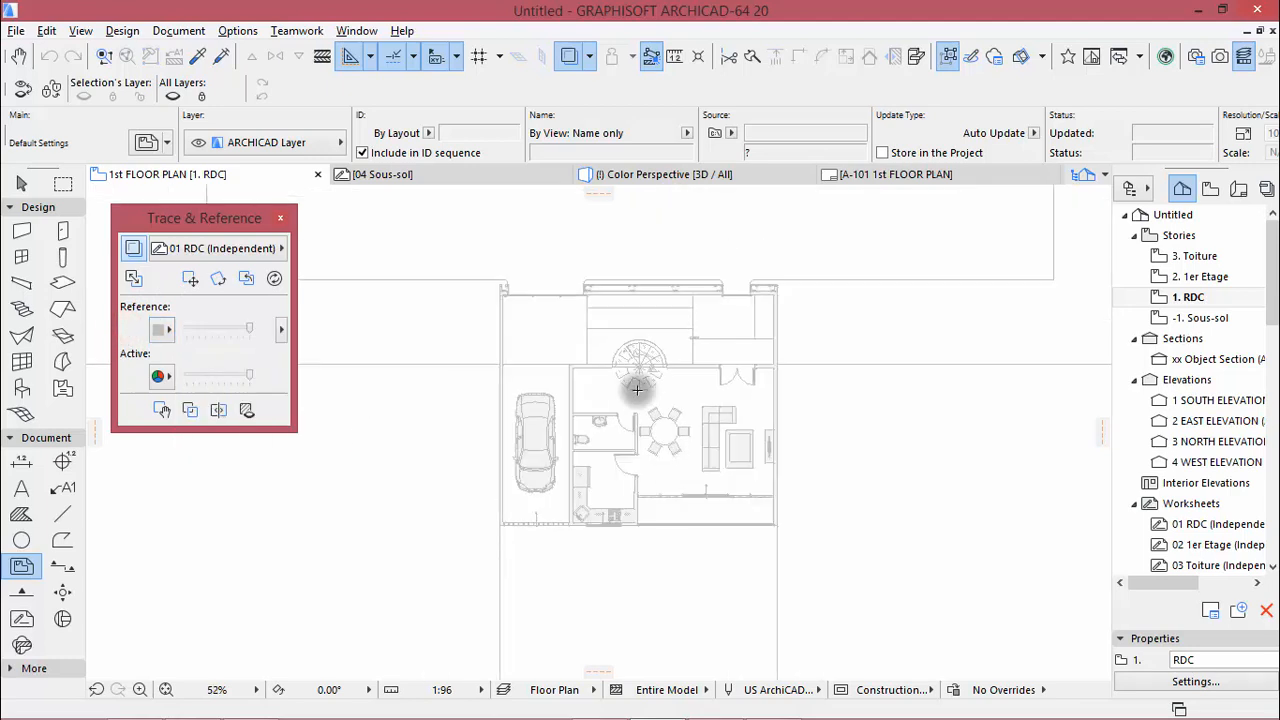
pyautogui.scroll(2, 640, 431)
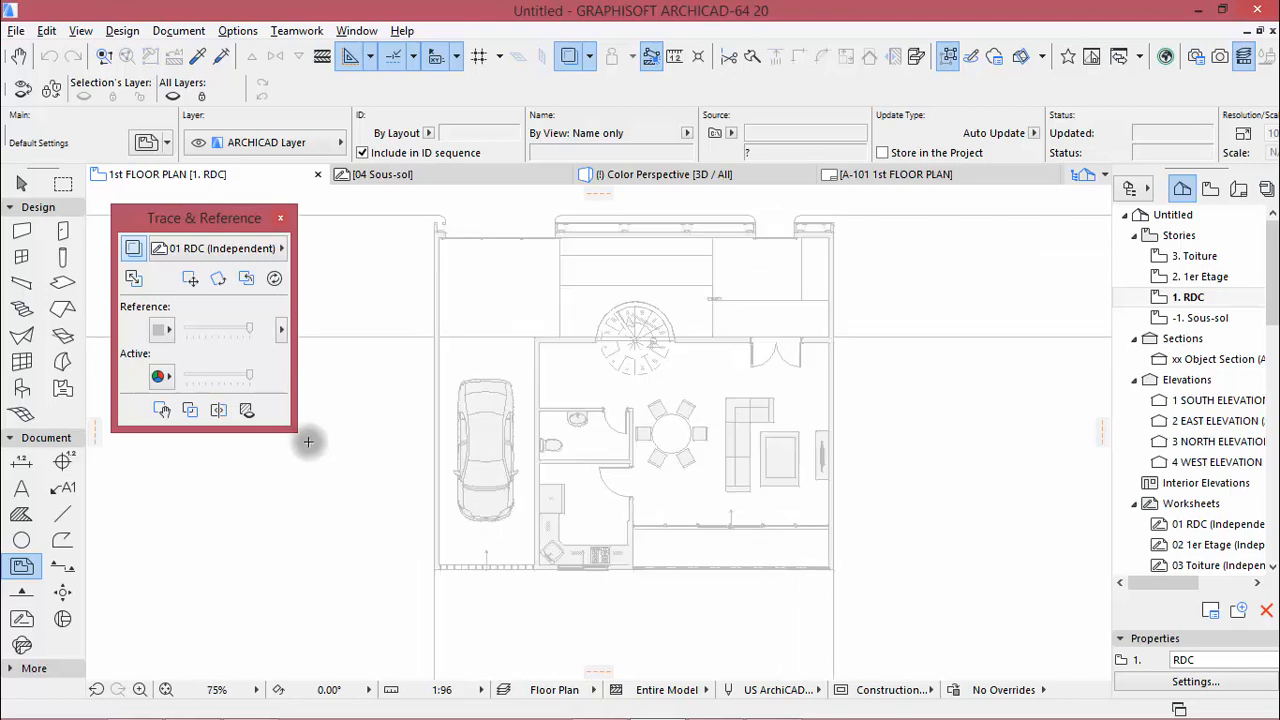
pyautogui.click(160, 329)
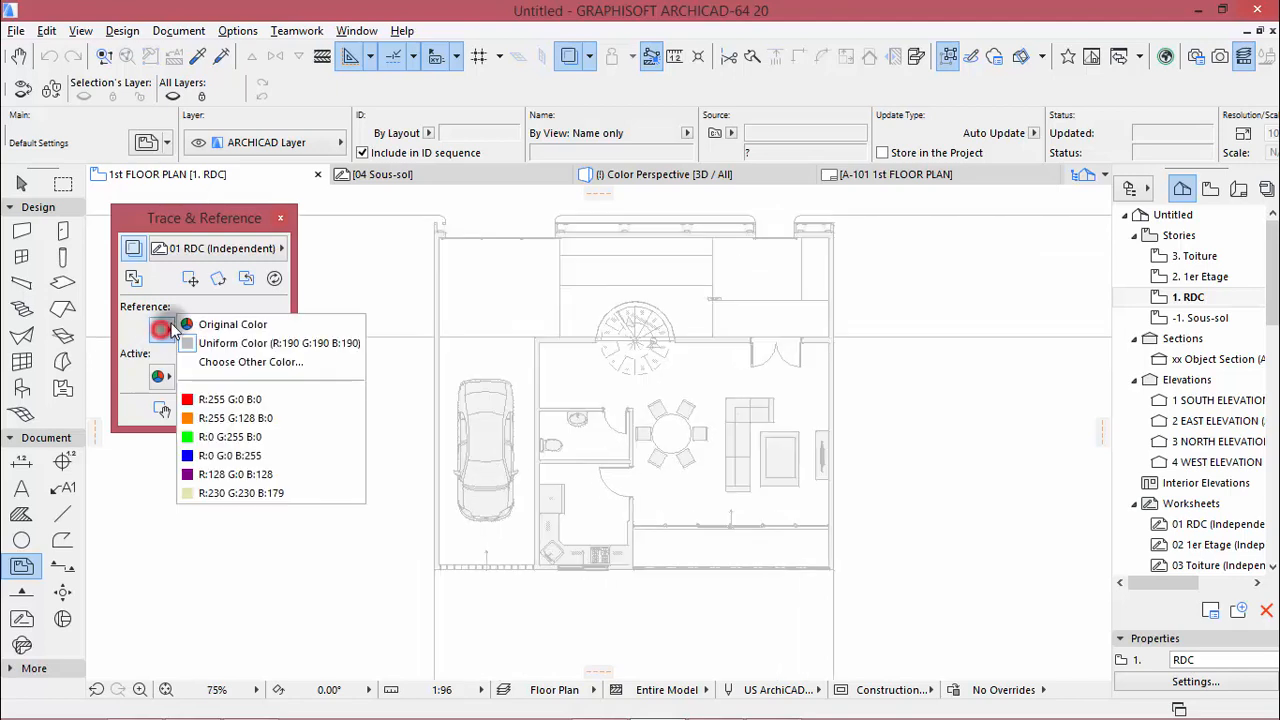
pyautogui.click(217, 399)
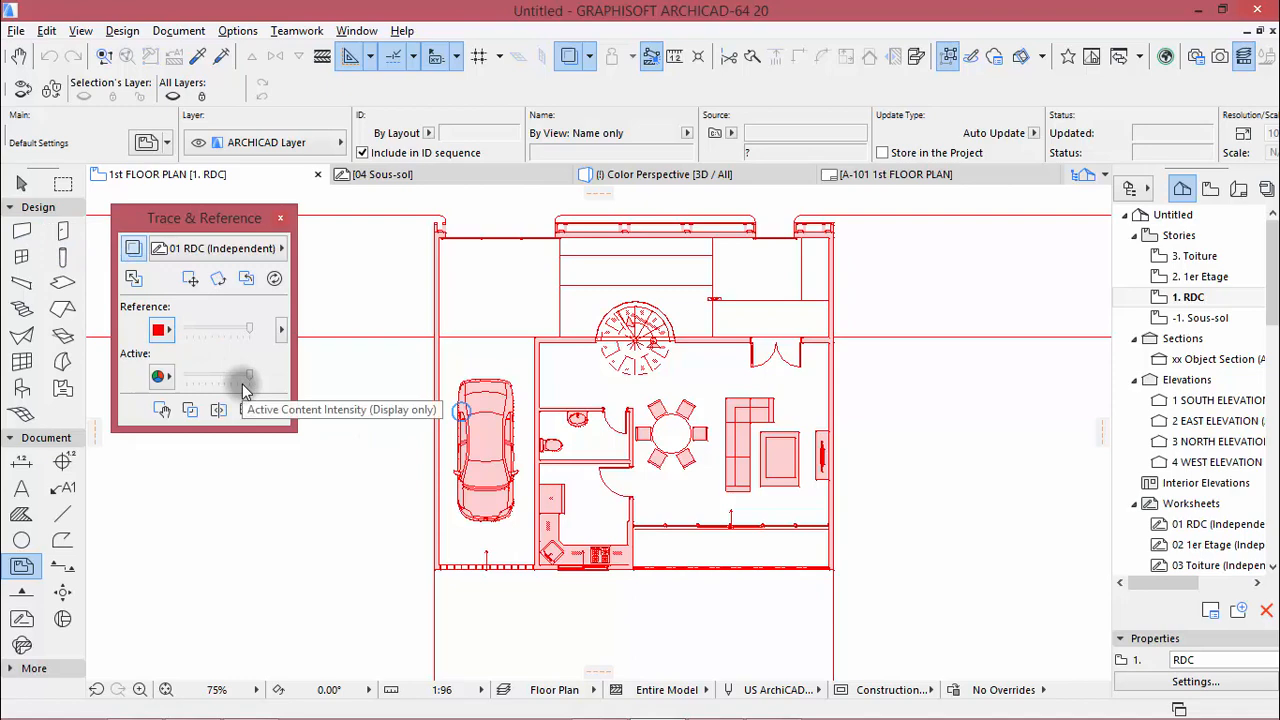
# Set the Wall tool's defaults to a basic structure in Generic Exterior Material with a thickness of 15.00
pyautogui.click(21, 233)
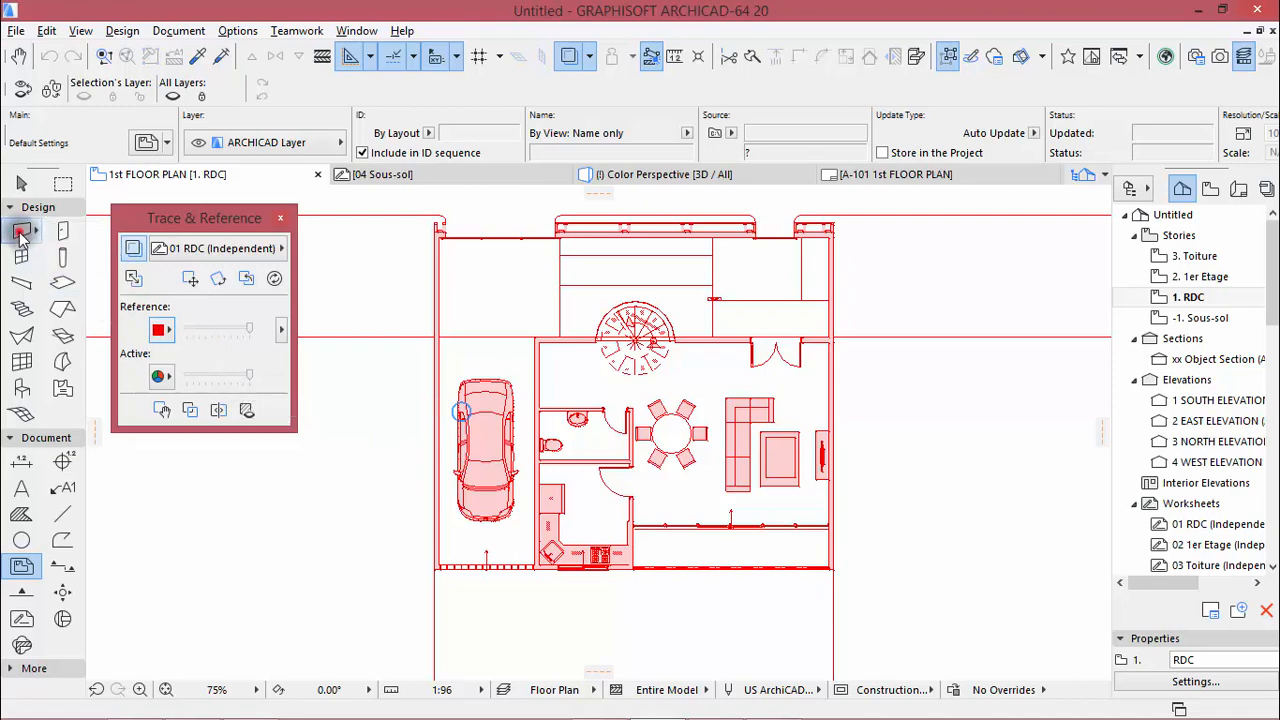
pyautogui.click(147, 142)
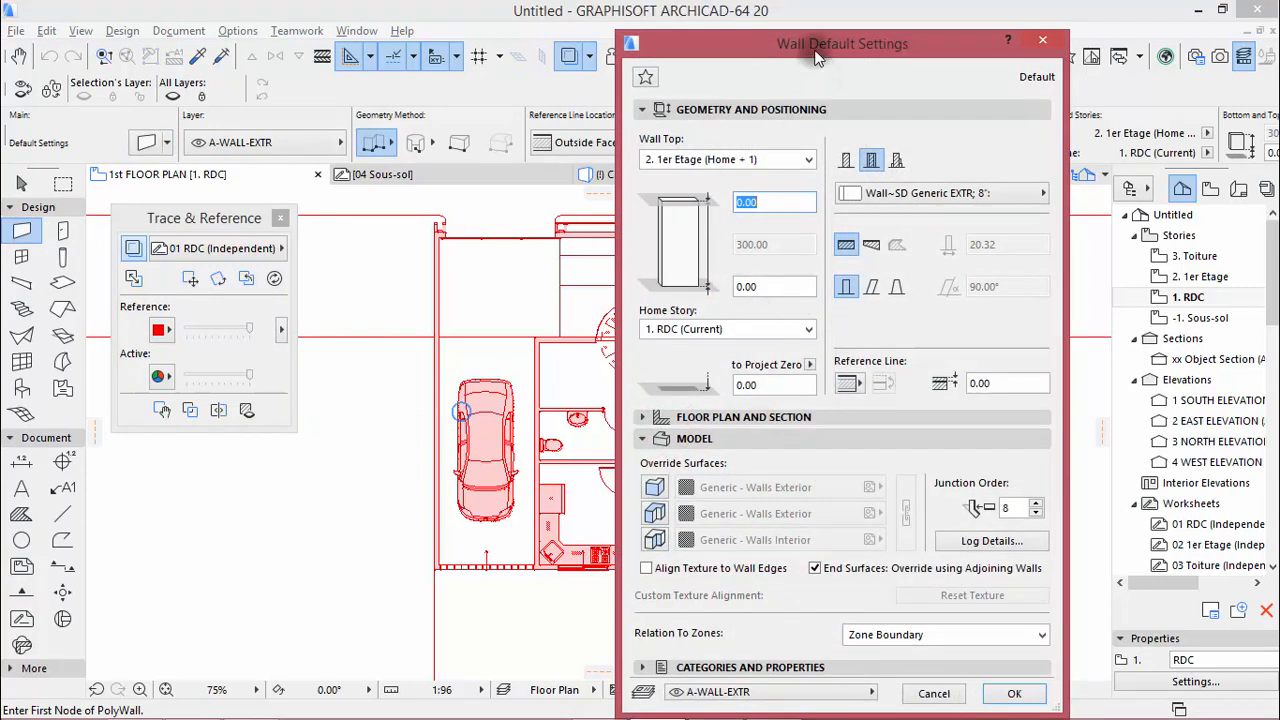
pyautogui.moveTo(815, 55); pyautogui.dragTo(822, 29)
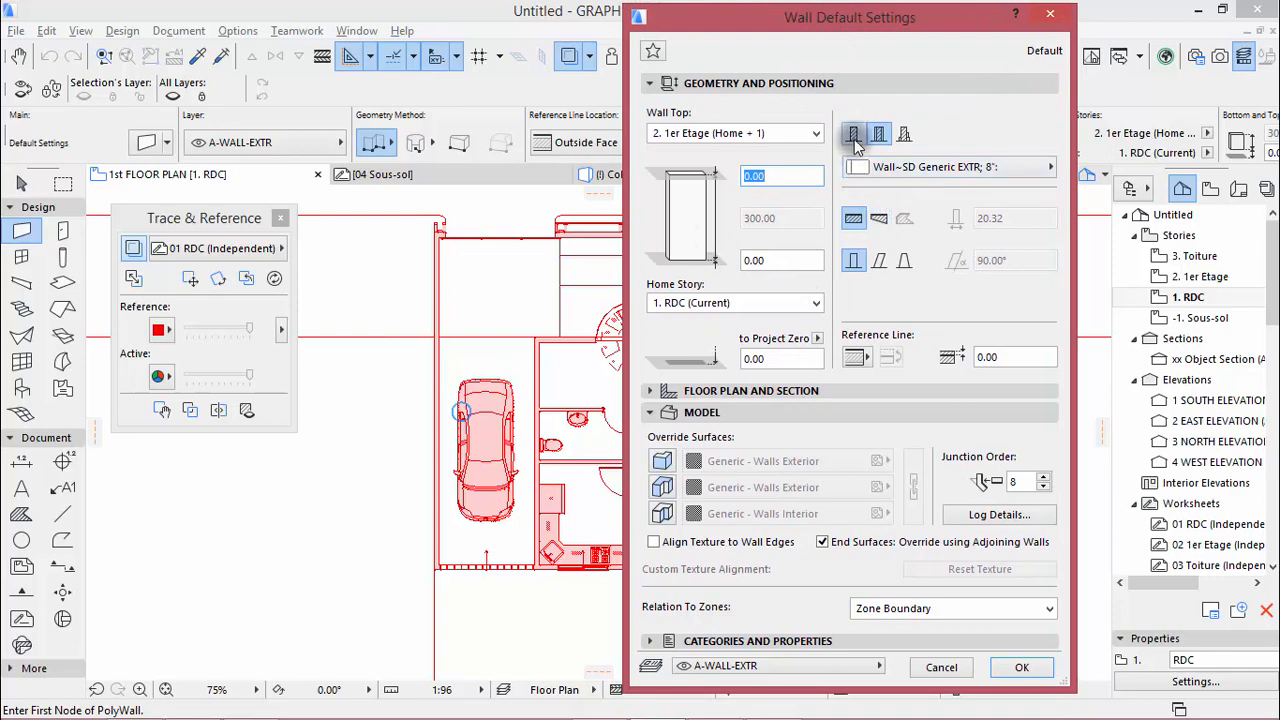
pyautogui.click(854, 140)
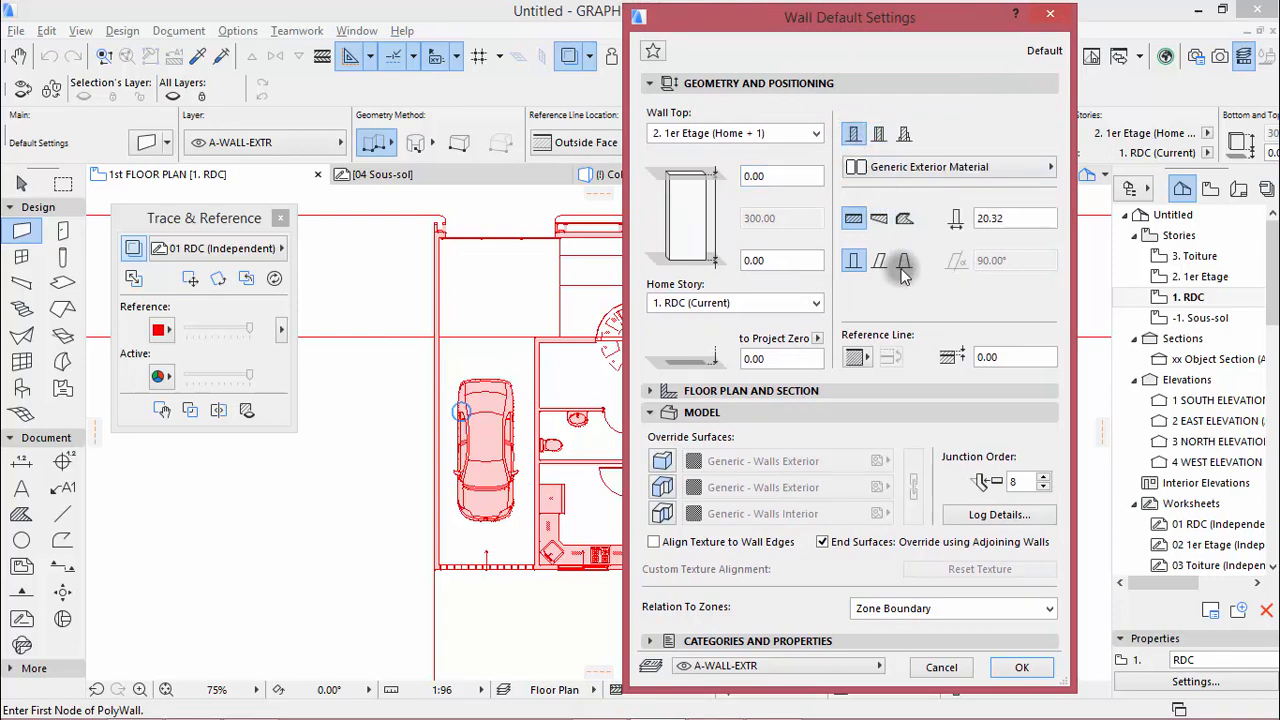
pyautogui.click(1006, 217)
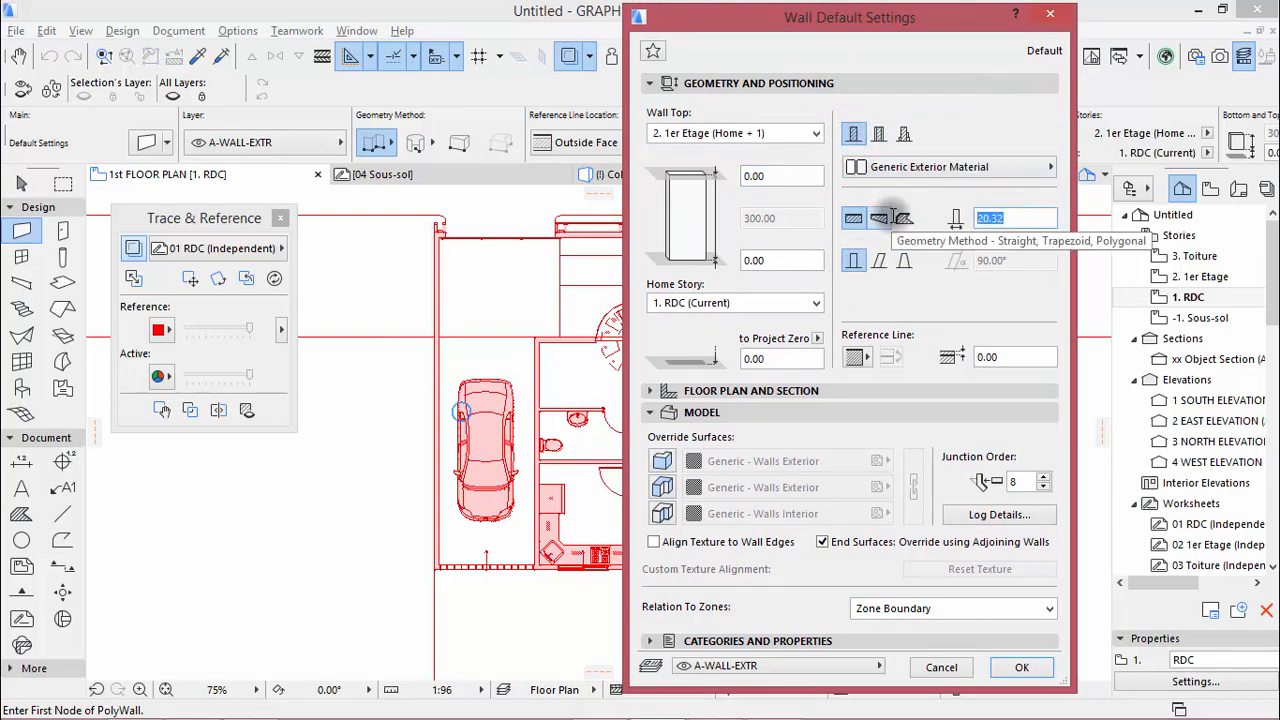
pyautogui.write('15.00')
# Enable the override on all three default wall surfaces, linked together, and assign them Color: White Glossy
pyautogui.click(661, 461)
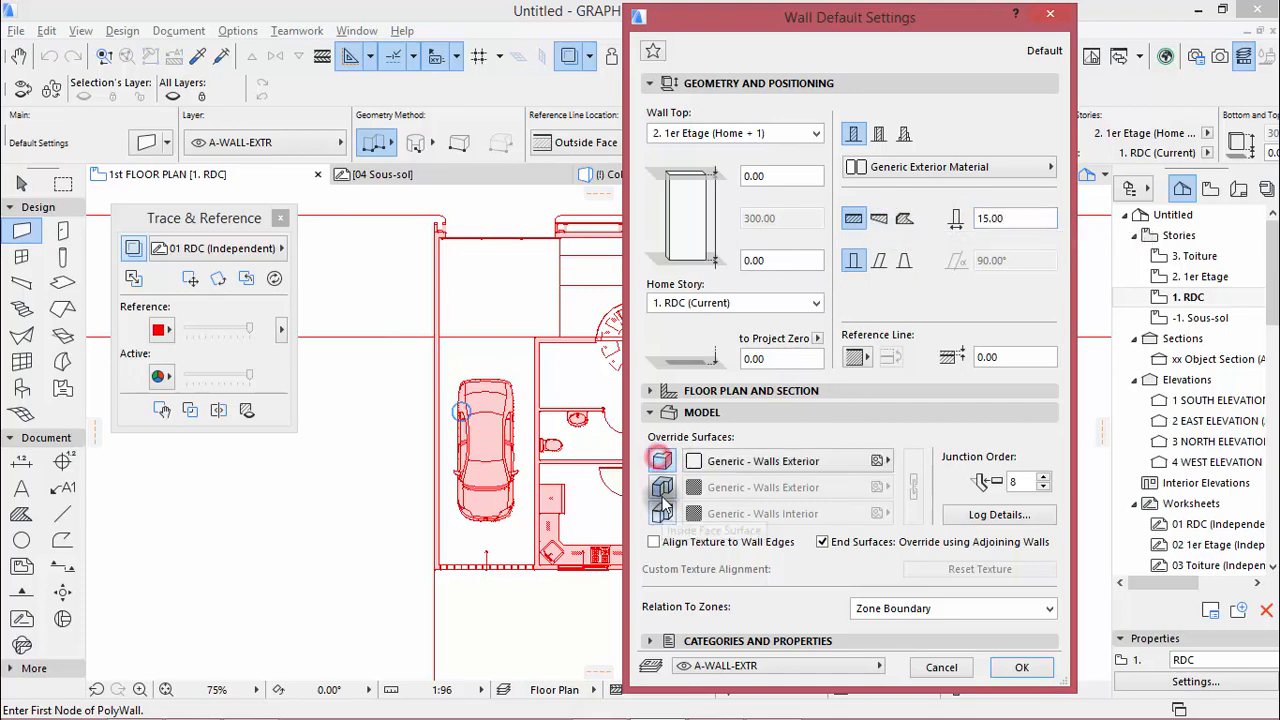
pyautogui.click(661, 487)
pyautogui.click(662, 513)
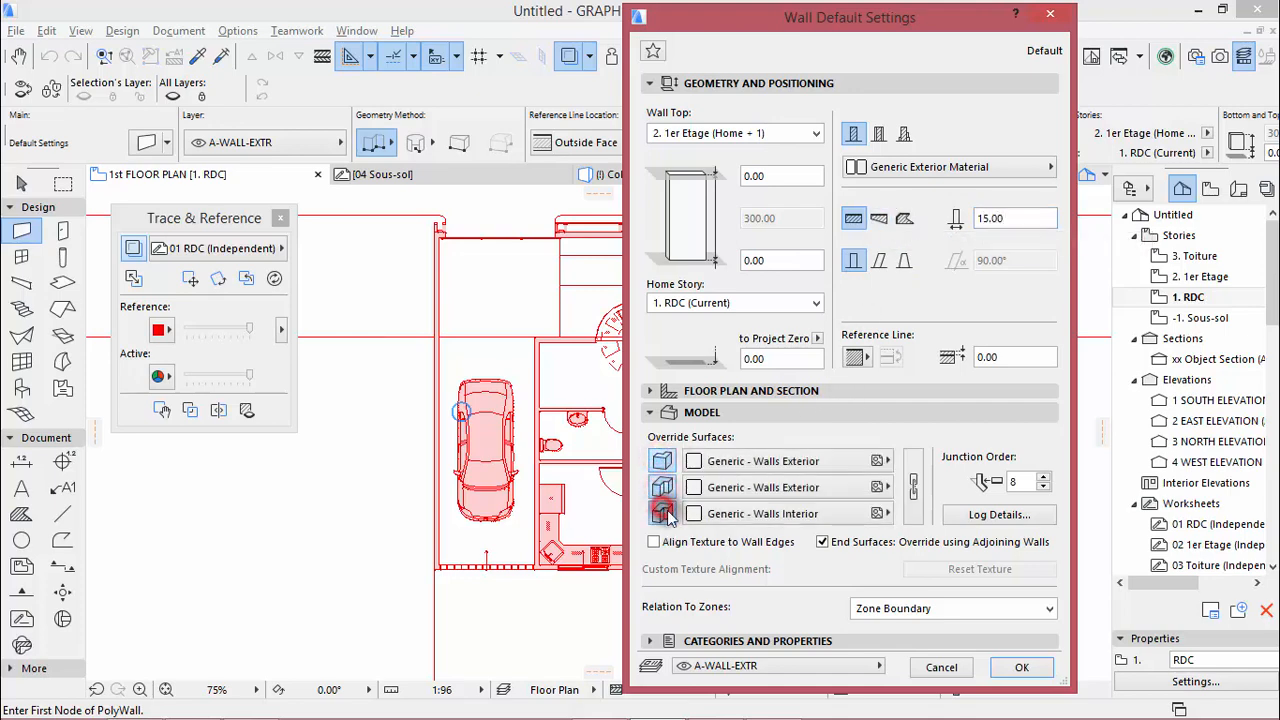
pyautogui.click(876, 462)
pyautogui.click(480, 340)
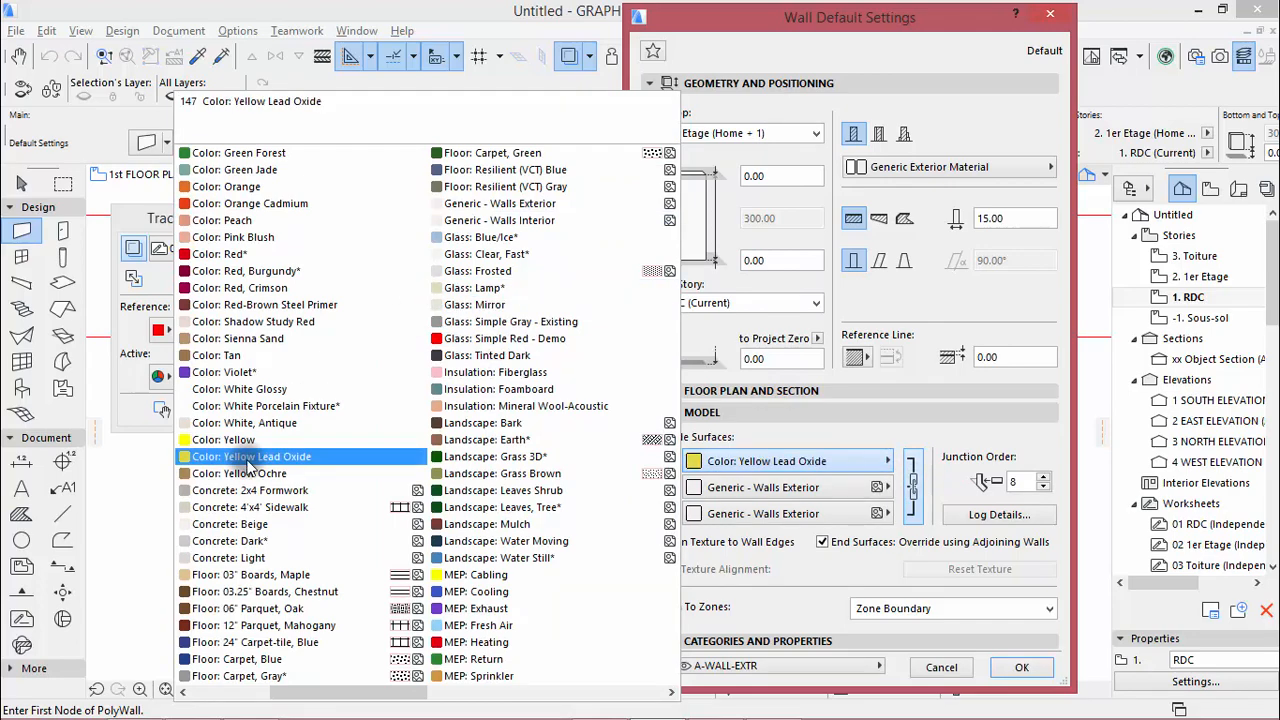
pyautogui.click(238, 390)
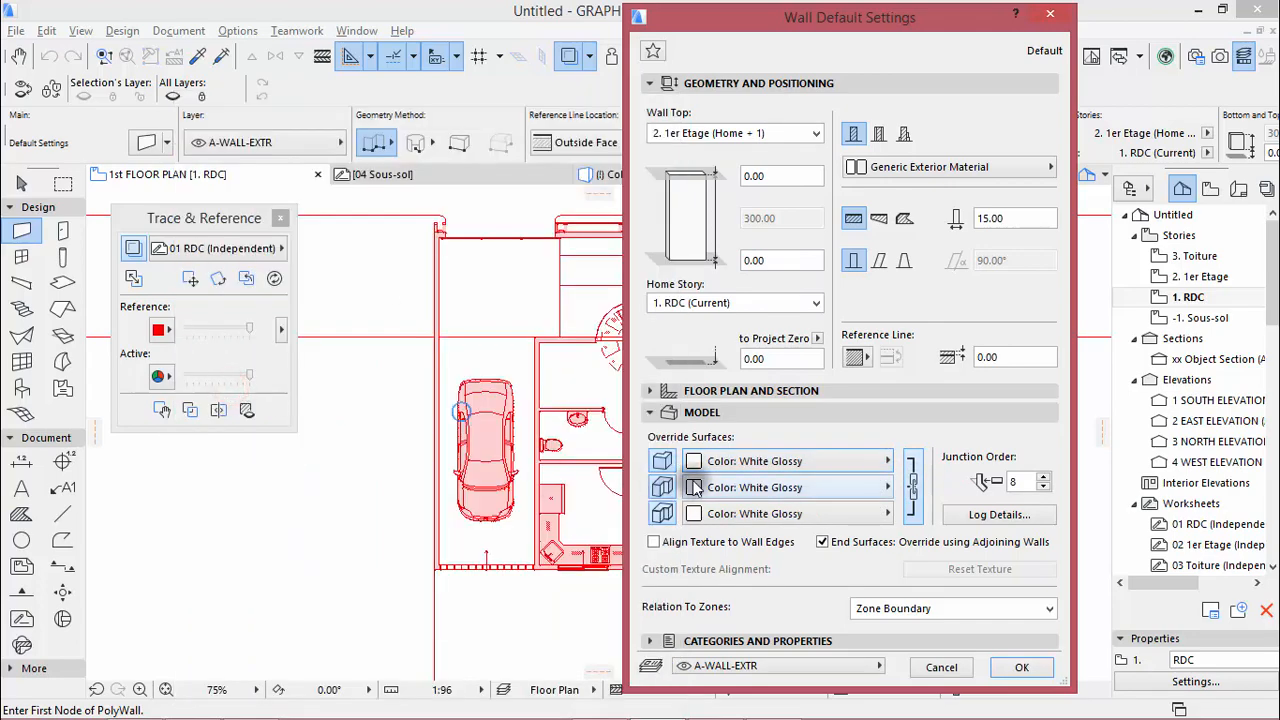
# Change the three linked wall surface overrides to Stucco: White* and accept the wall defaults
pyautogui.click(820, 461)
pyautogui.hscroll(5, 345, 390)
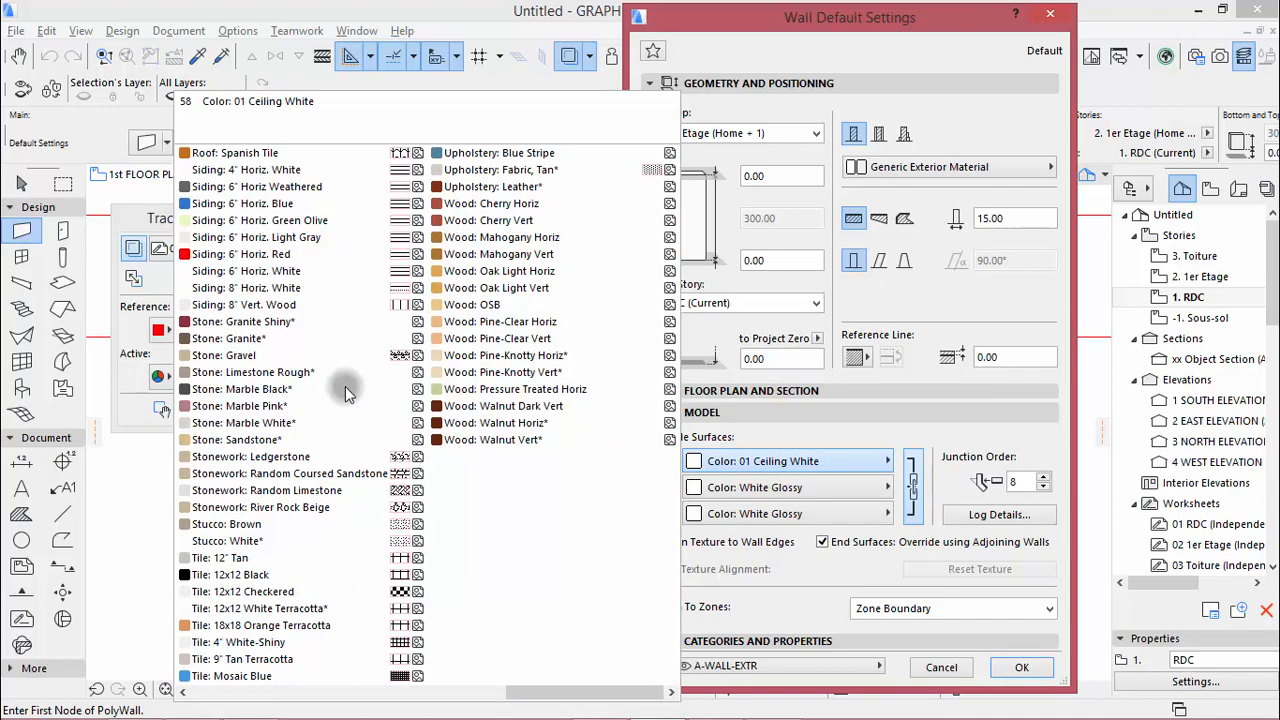
pyautogui.click(348, 541)
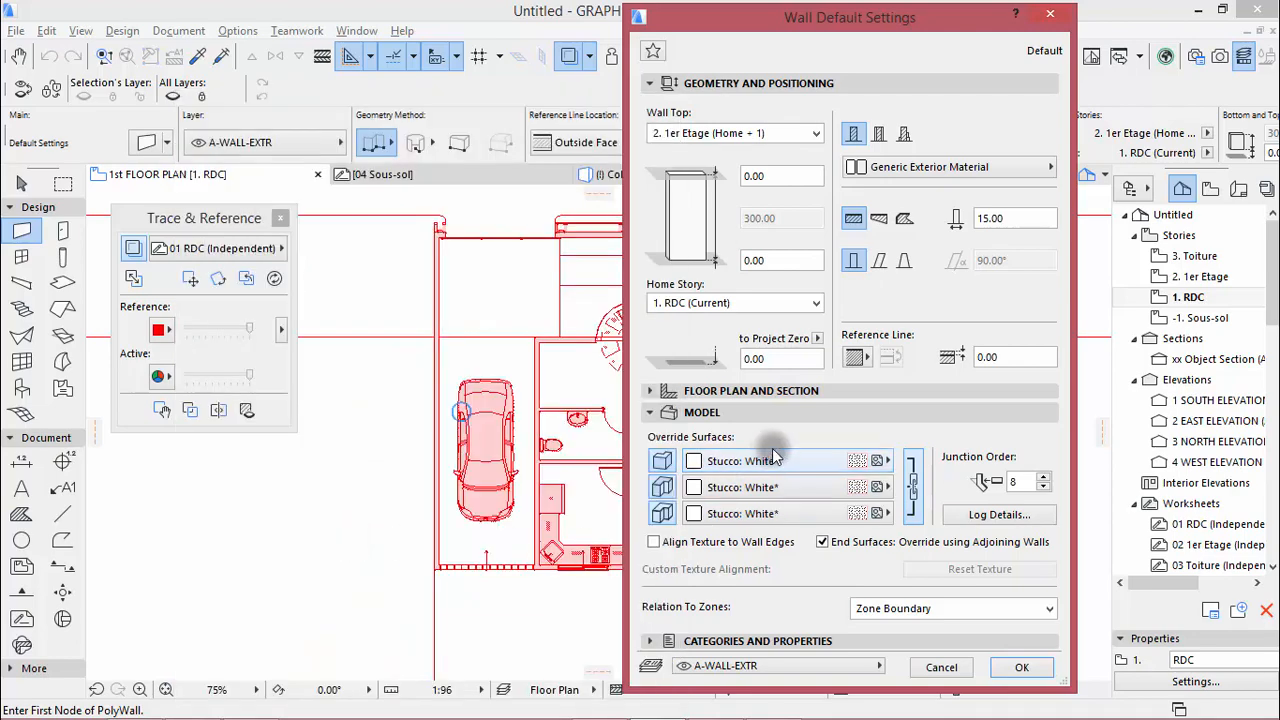
pyautogui.click(1021, 667)
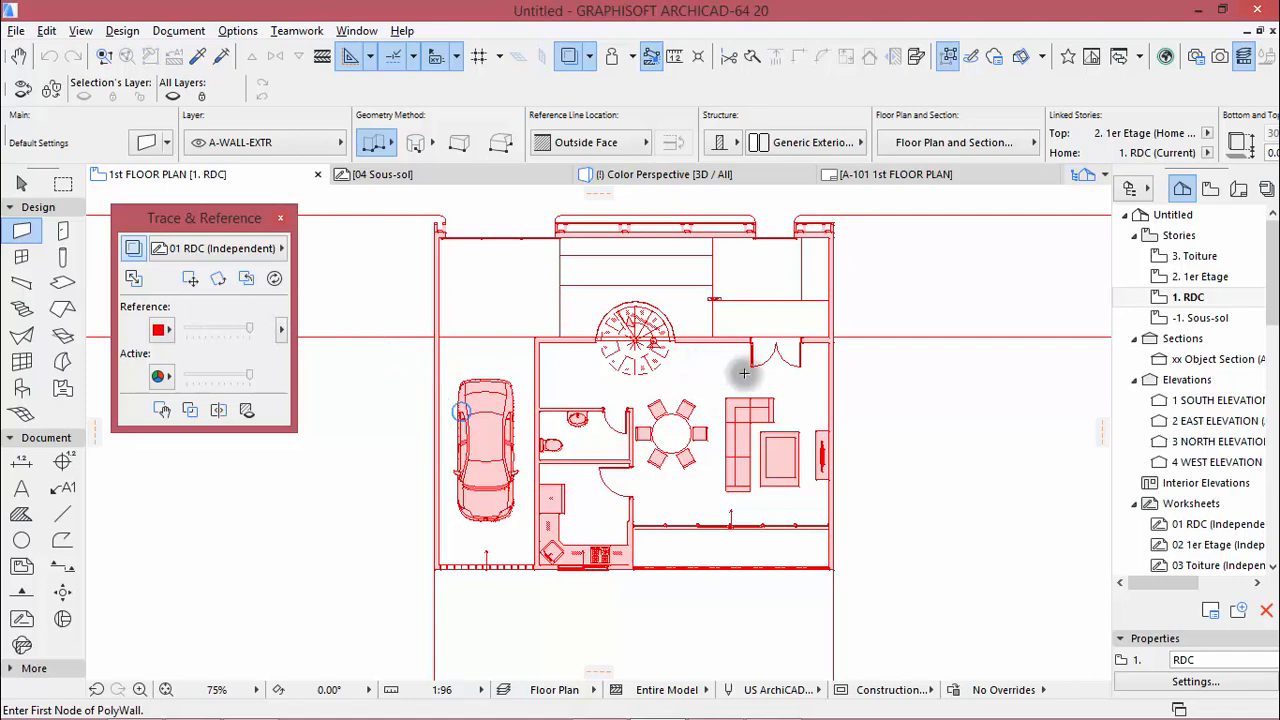
# Draw a rectangular wall over the traced house outline, from the lower-right outer corner to the garage's upper-left outer corner
pyautogui.scroll(2, 677, 566)
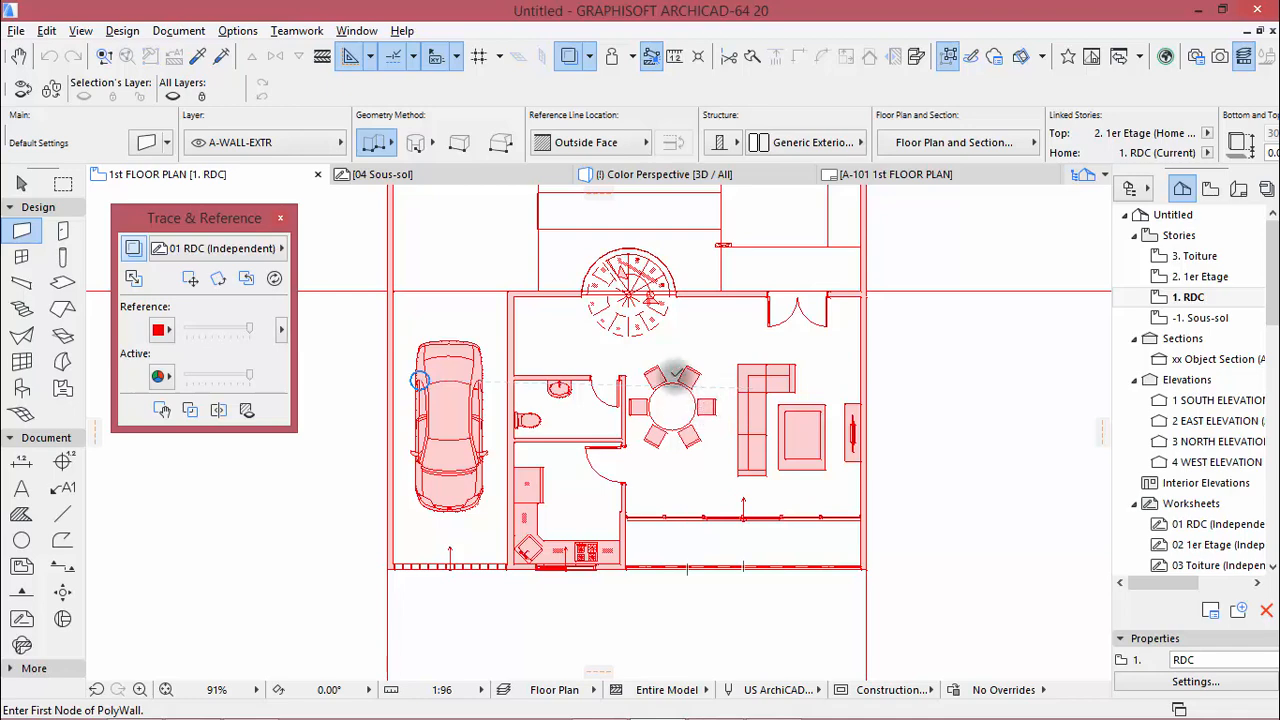
pyautogui.click(390, 144)
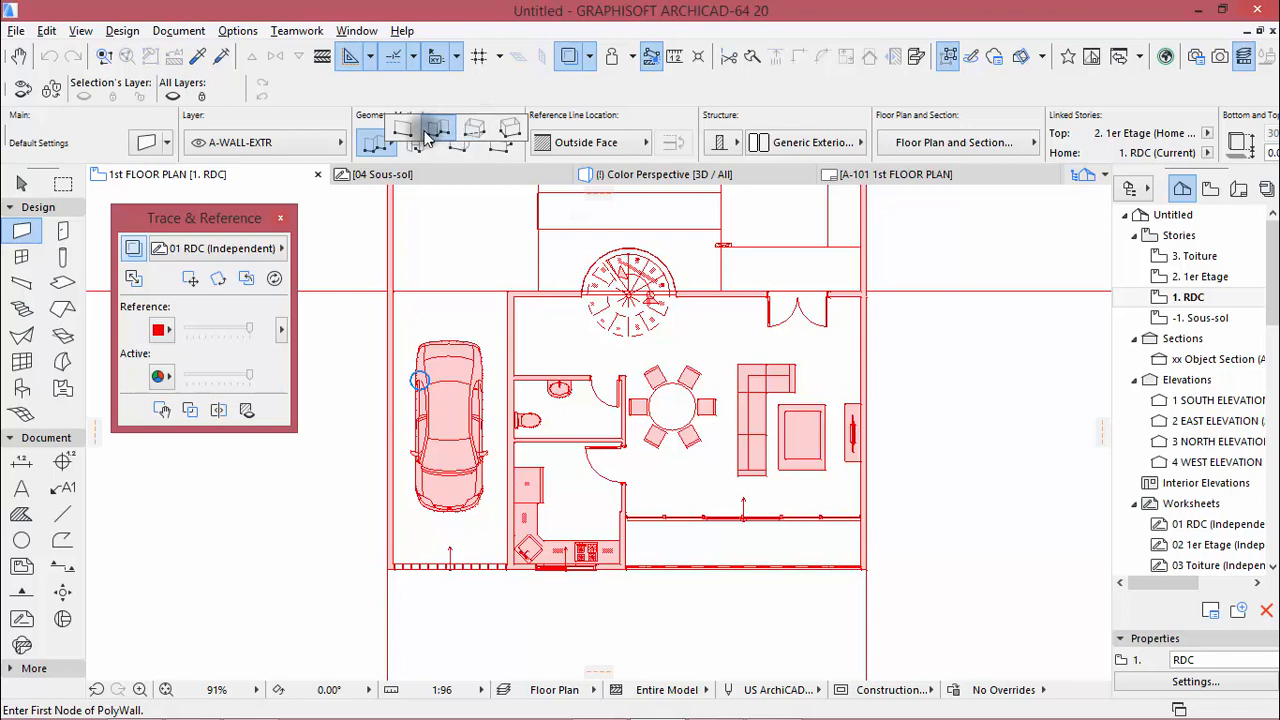
pyautogui.click(476, 131)
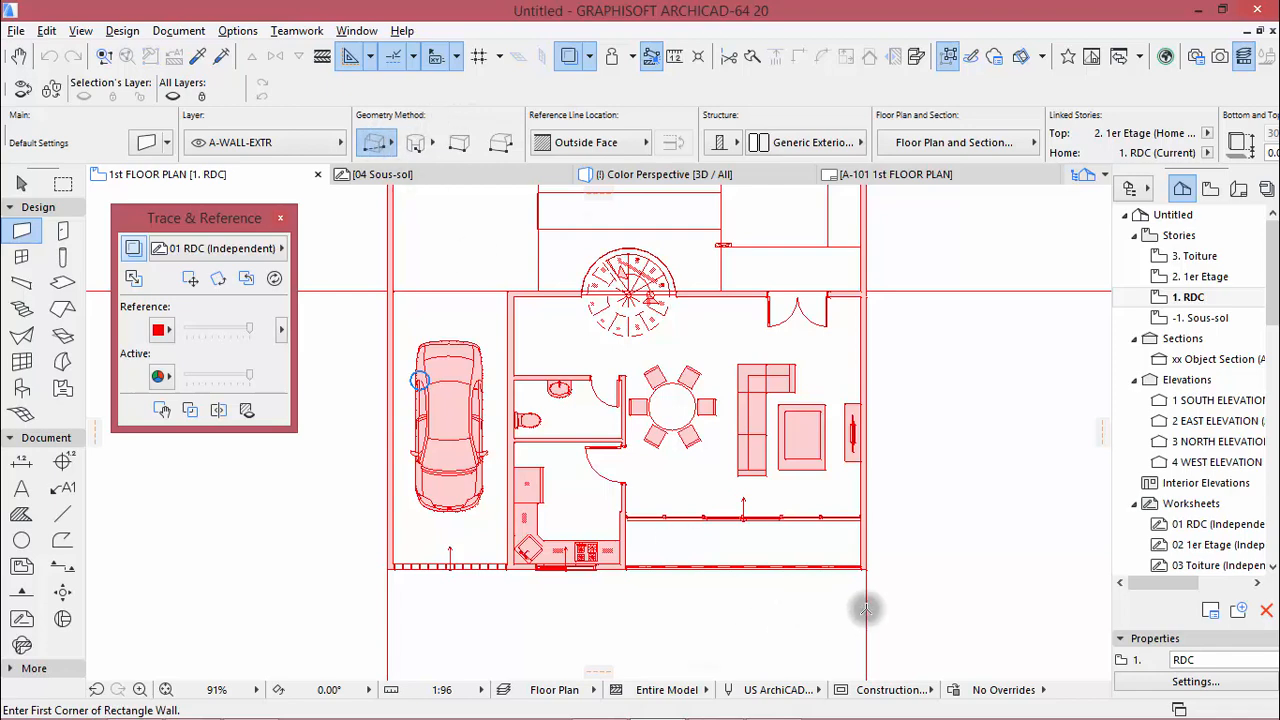
pyautogui.scroll(4, 866, 550)
pyautogui.scroll(2, 858, 603)
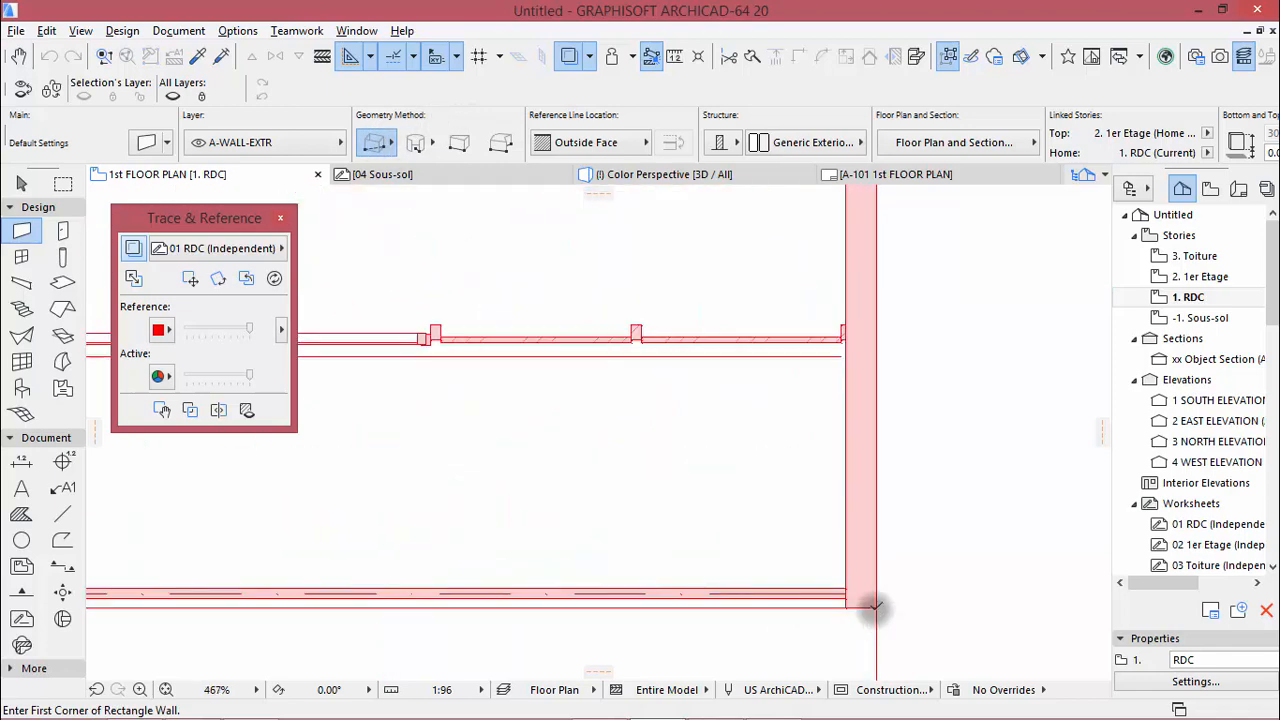
pyautogui.click(876, 601)
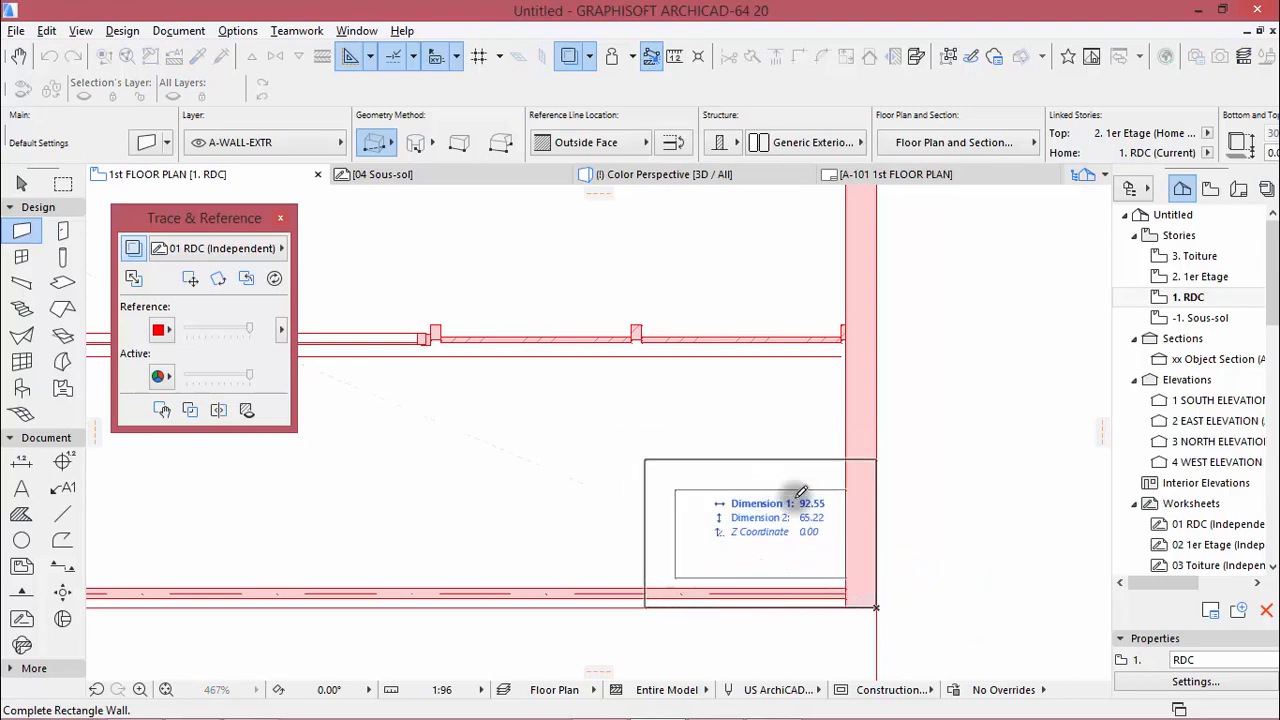
pyautogui.scroll(-8, 843, 429)
pyautogui.scroll(7, 586, 357)
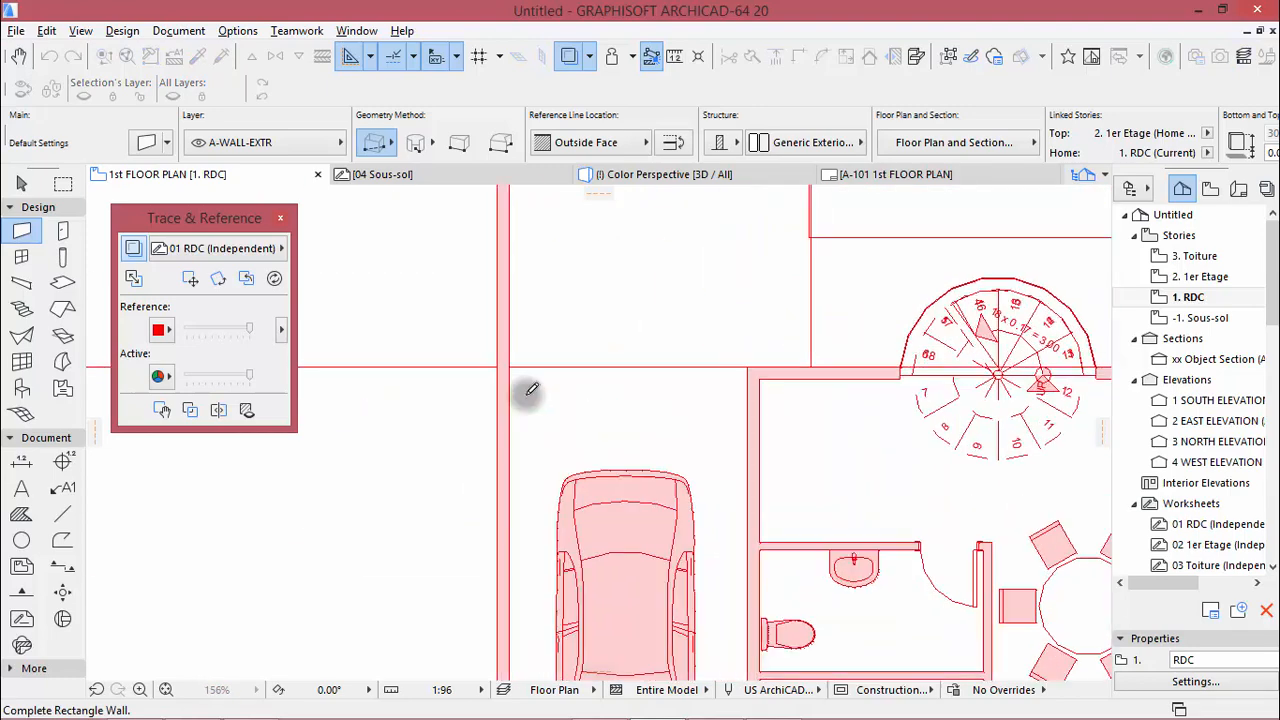
pyautogui.click(478, 340)
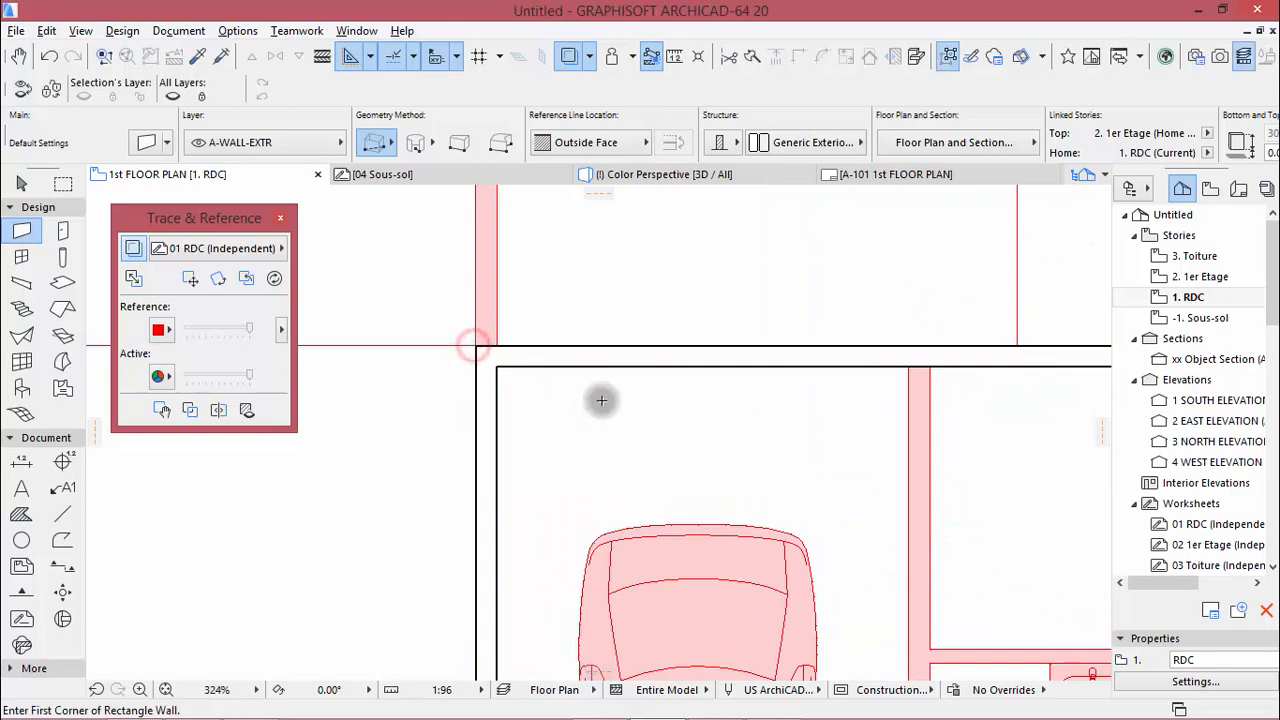
# Draw a single straight wall along the traced partition between garage and kitchen, from front to rear exterior wall, flipped onto the trace
pyautogui.scroll(-4, 491, 303)
pyautogui.scroll(1, 794, 478)
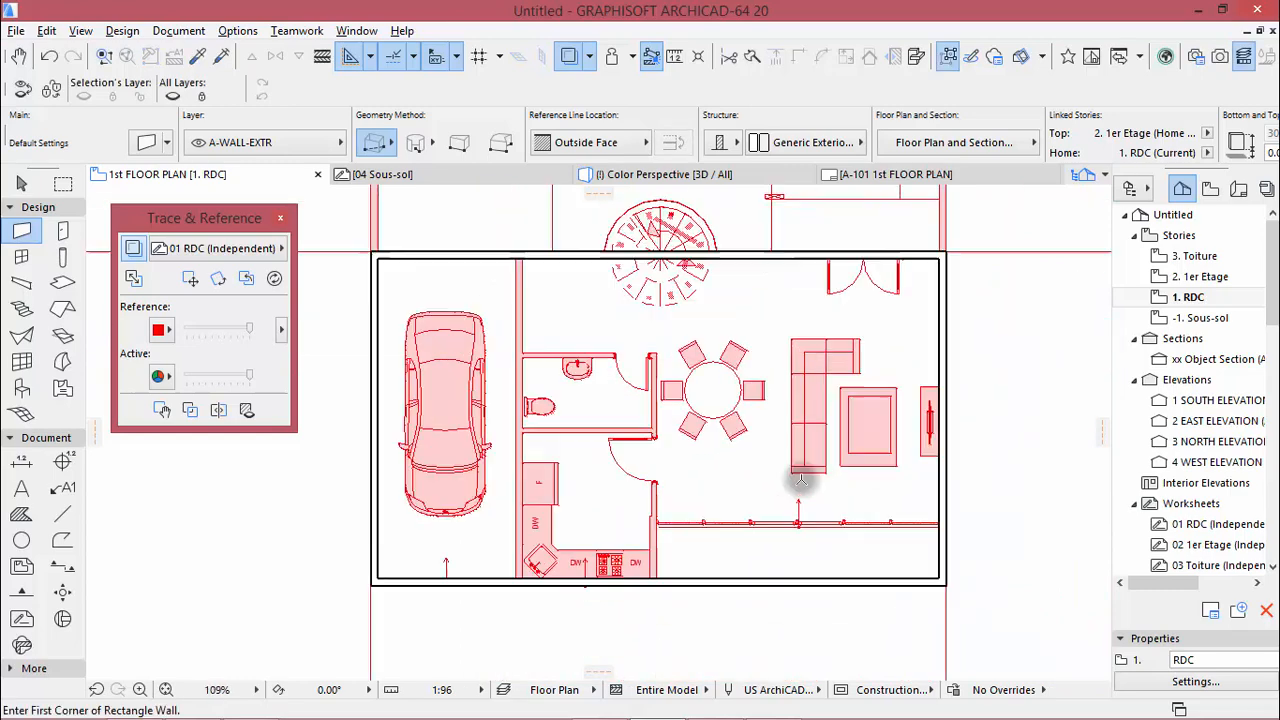
pyautogui.click(380, 145)
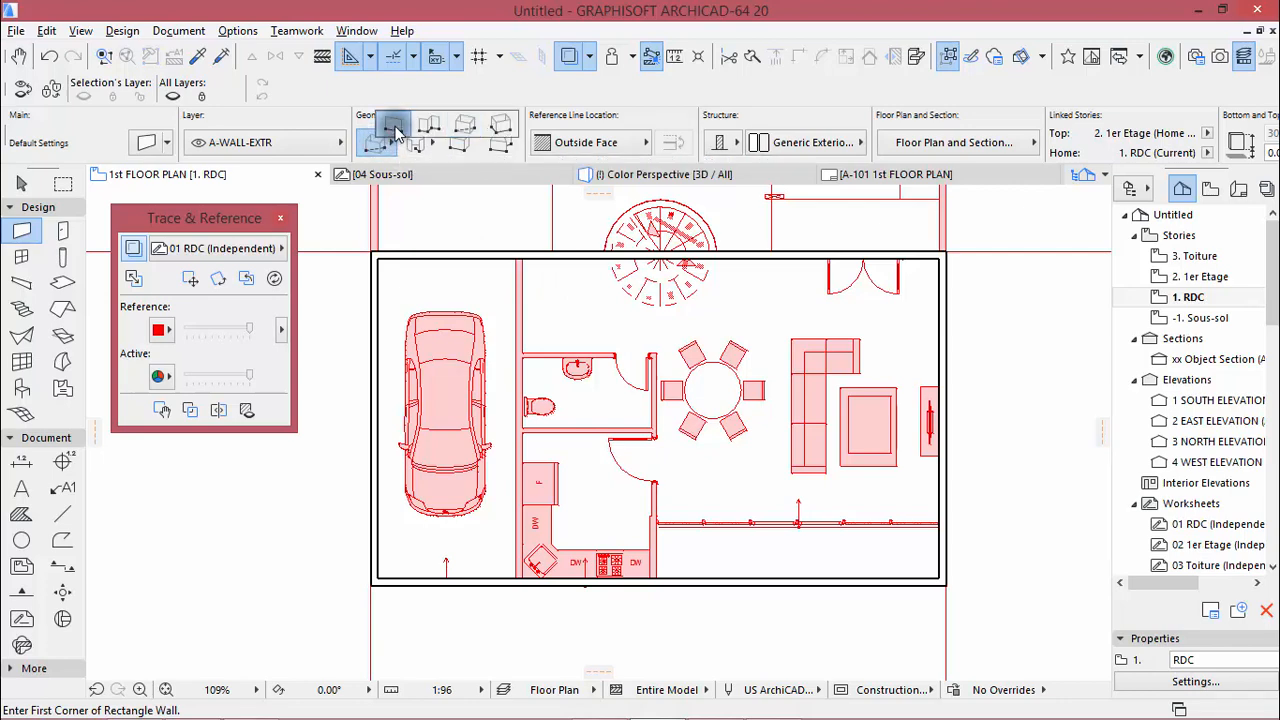
pyautogui.click(395, 130)
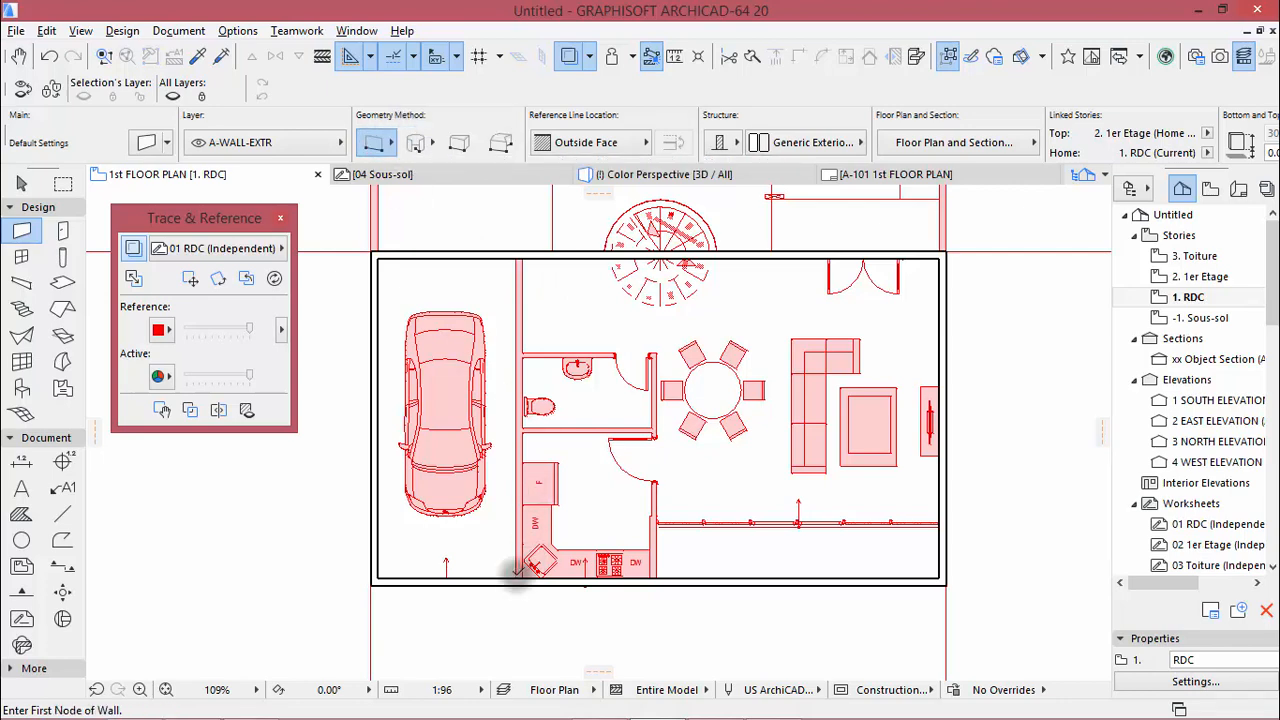
pyautogui.click(514, 574)
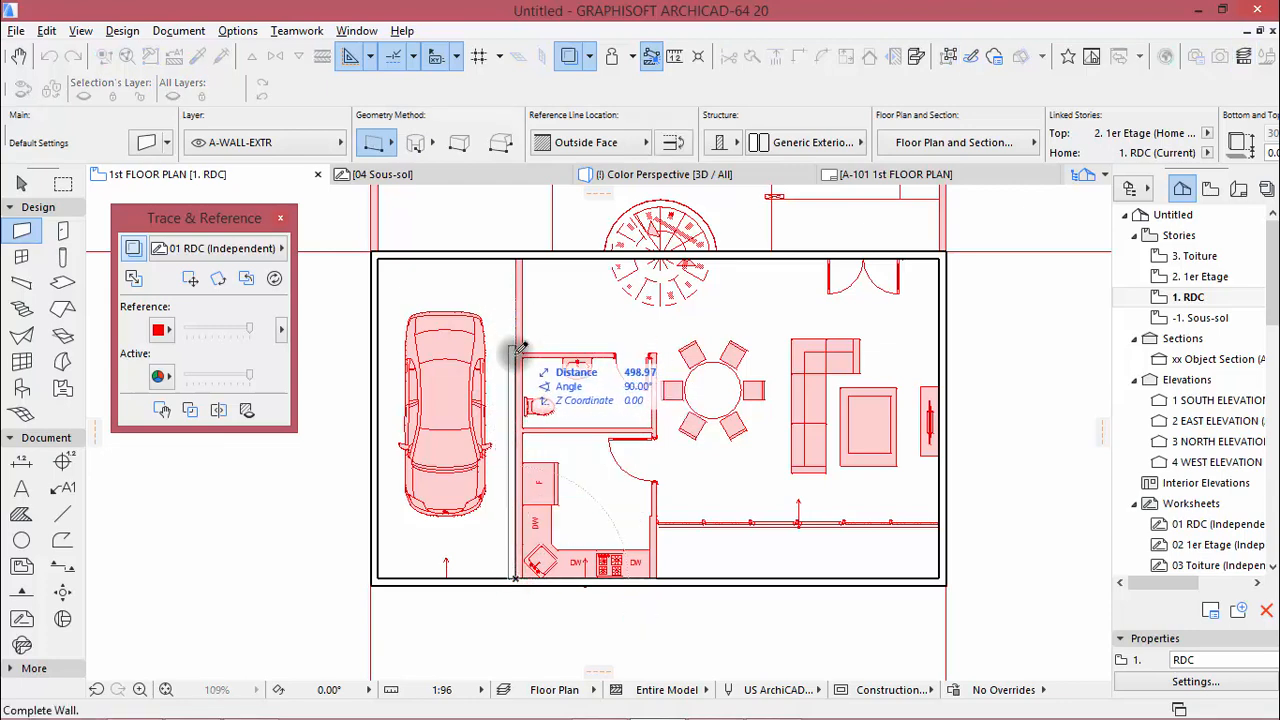
pyautogui.scroll(3, 517, 357)
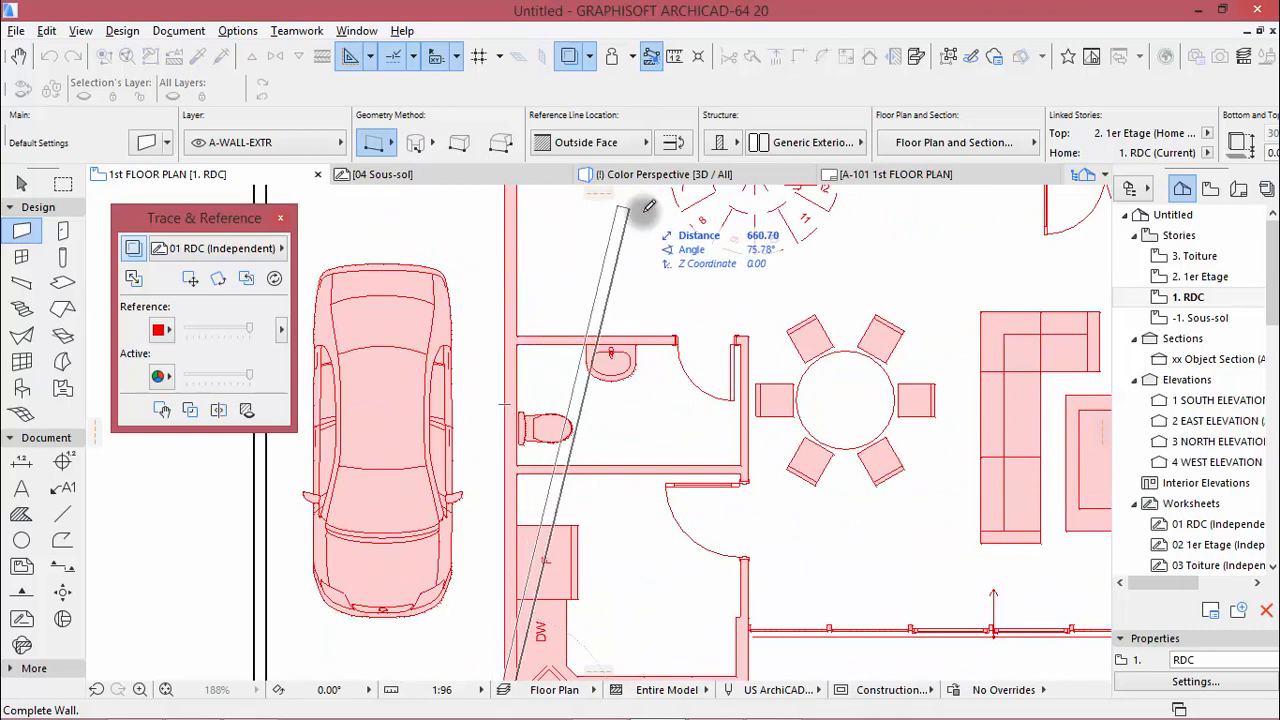
pyautogui.scroll(-2, 625, 306)
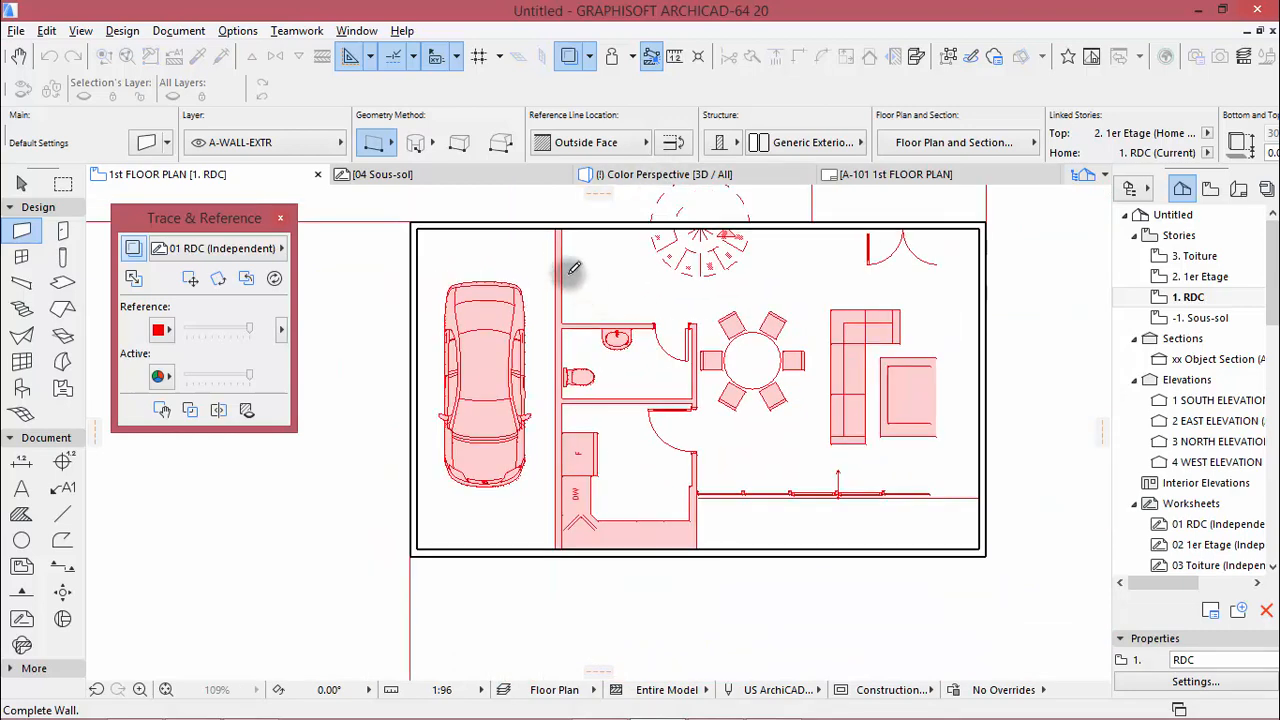
pyautogui.scroll(1, 557, 262)
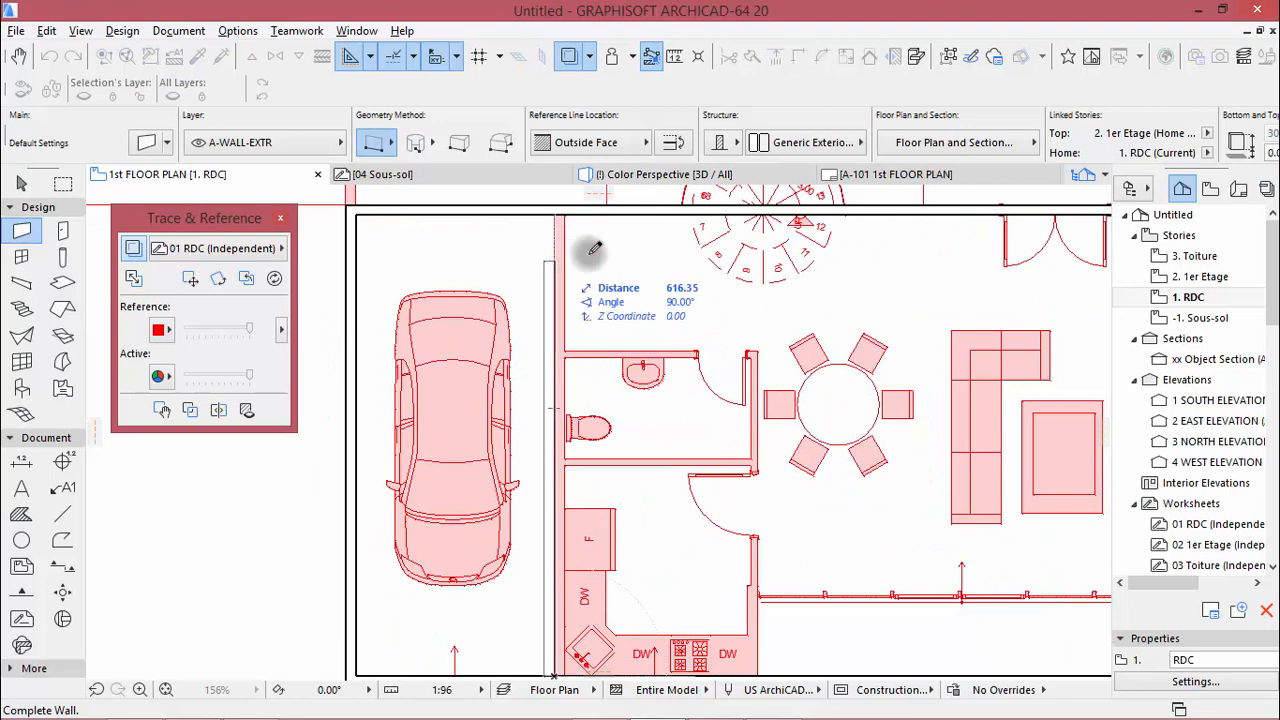
pyautogui.click(670, 145)
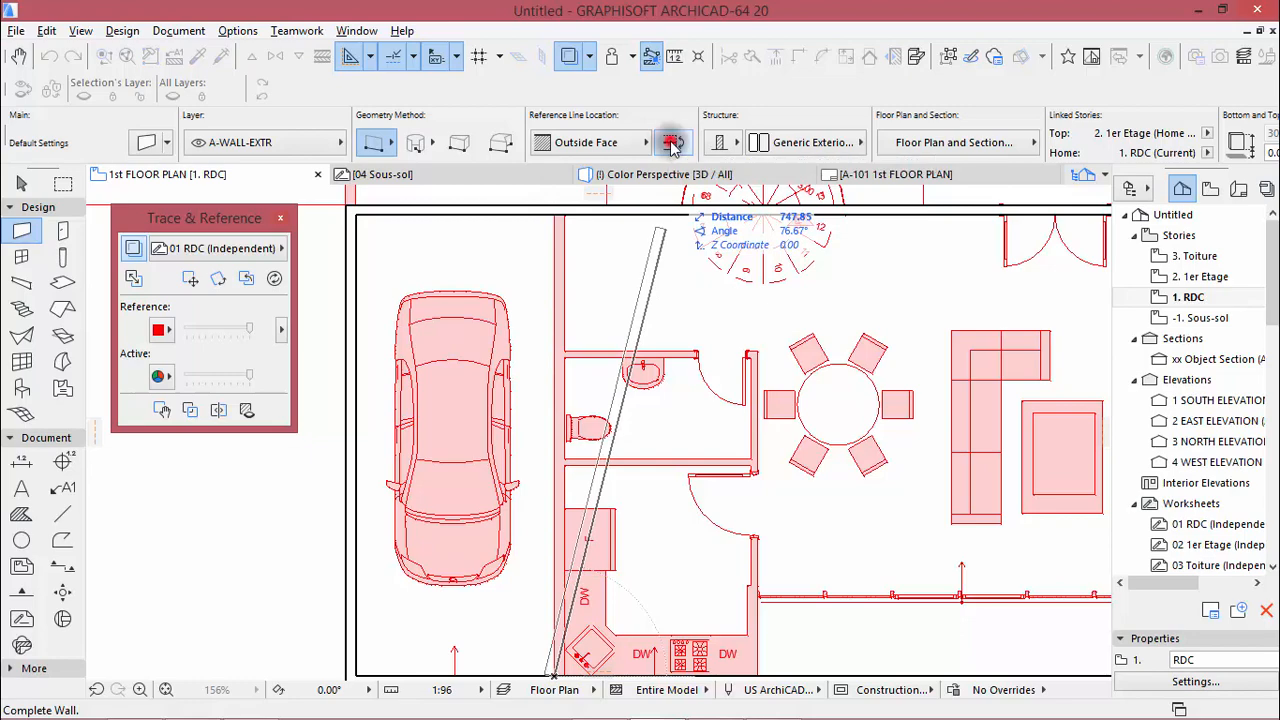
pyautogui.click(557, 212)
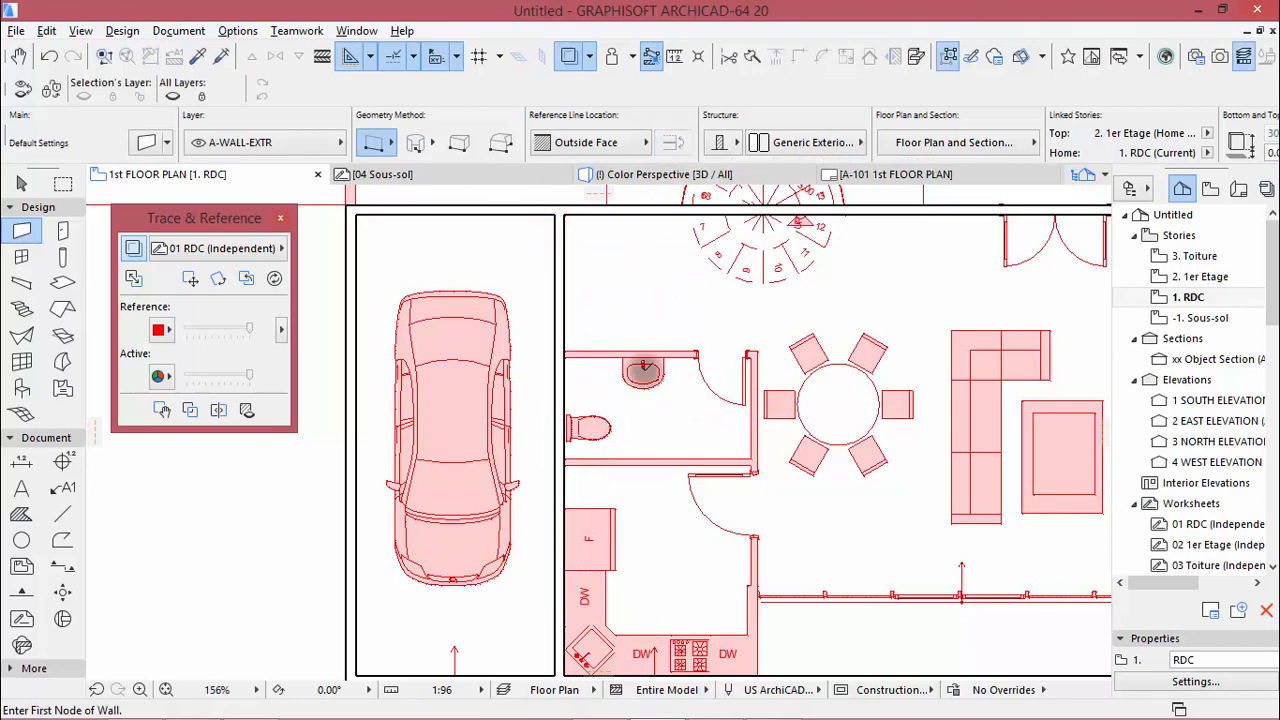
# Draw a short straight wall up the kitchen's terrace side, from the front exterior wall to the glazing line, flipped onto the trace
pyautogui.scroll(-3, 645, 368)
pyautogui.scroll(5, 678, 522)
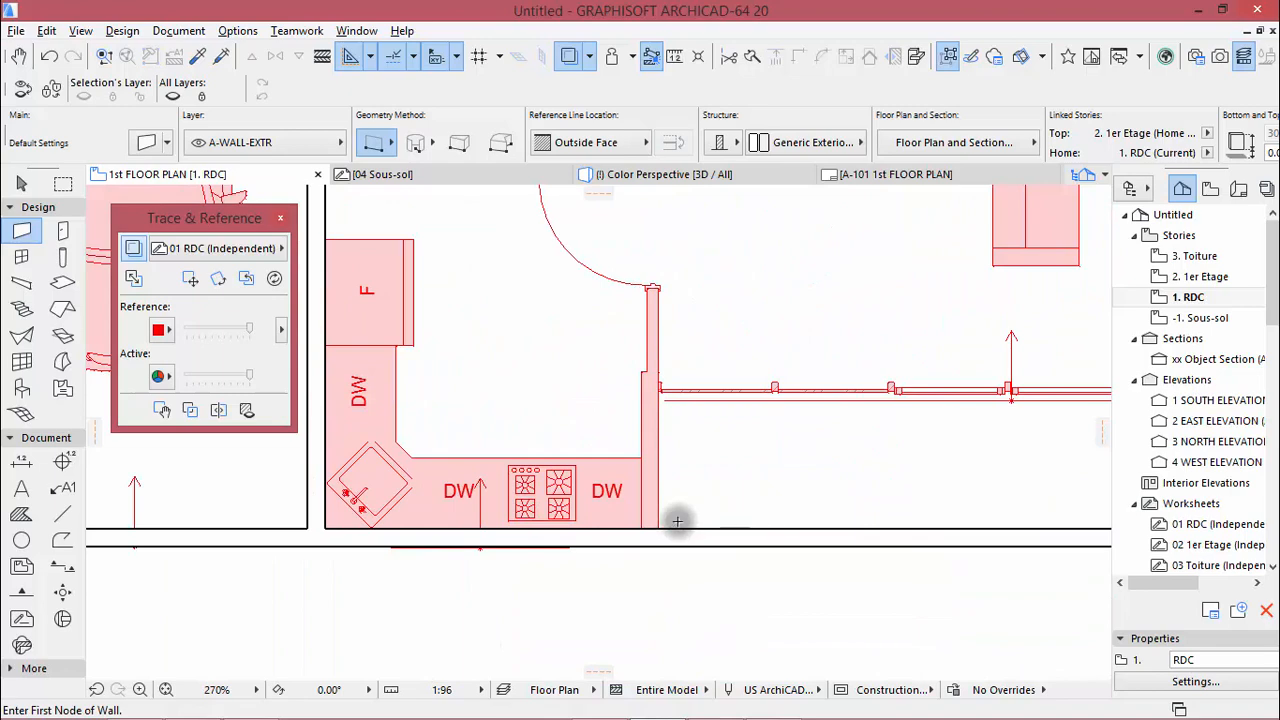
pyautogui.click(657, 527)
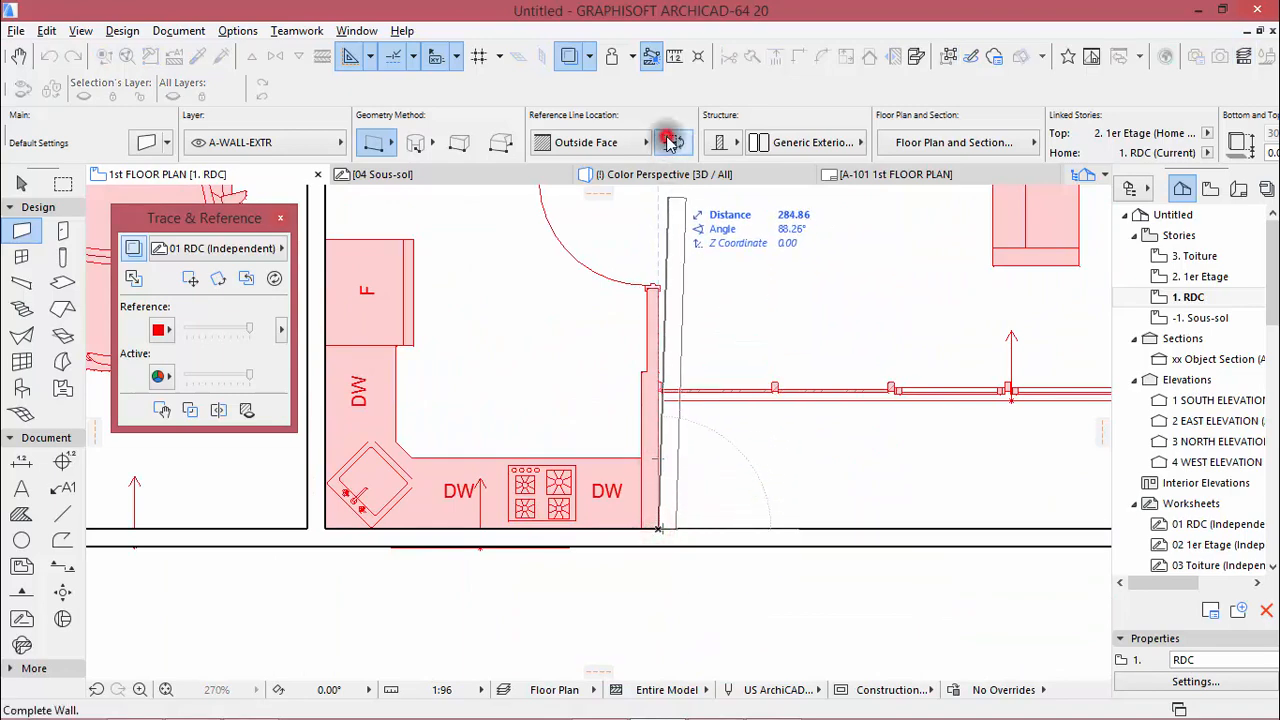
pyautogui.scroll(2, 655, 390)
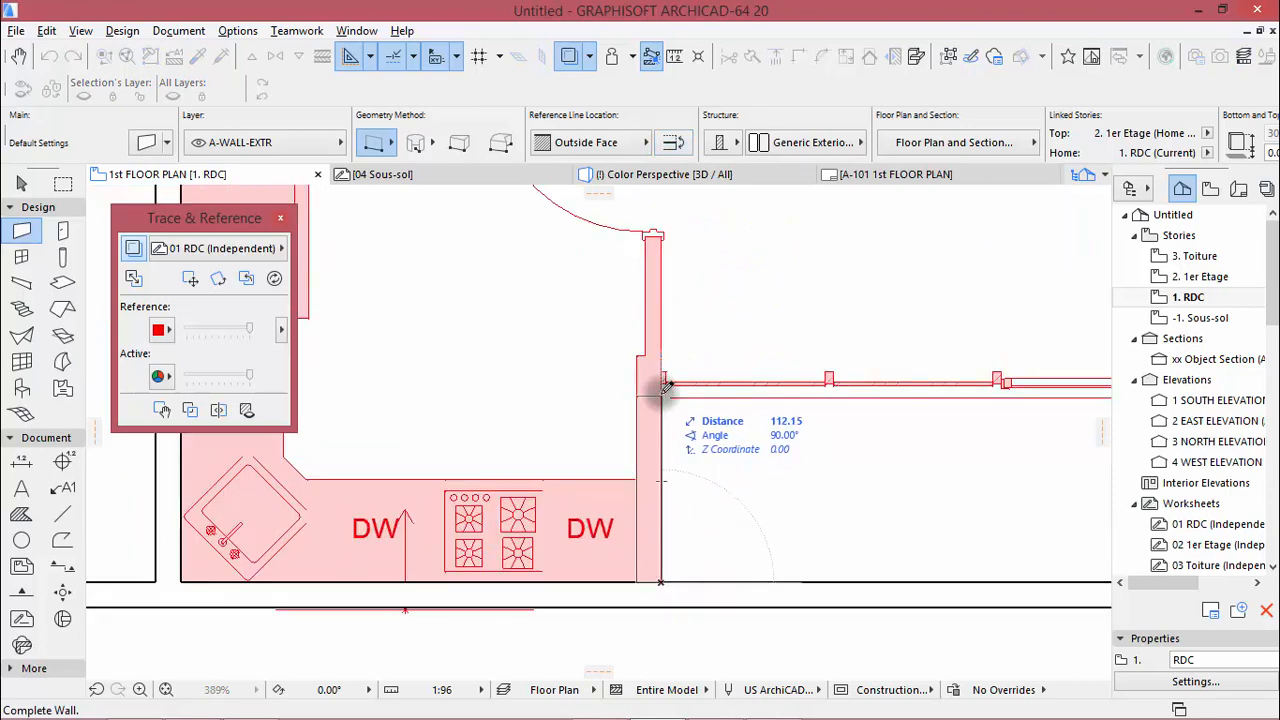
pyautogui.scroll(5, 667, 381)
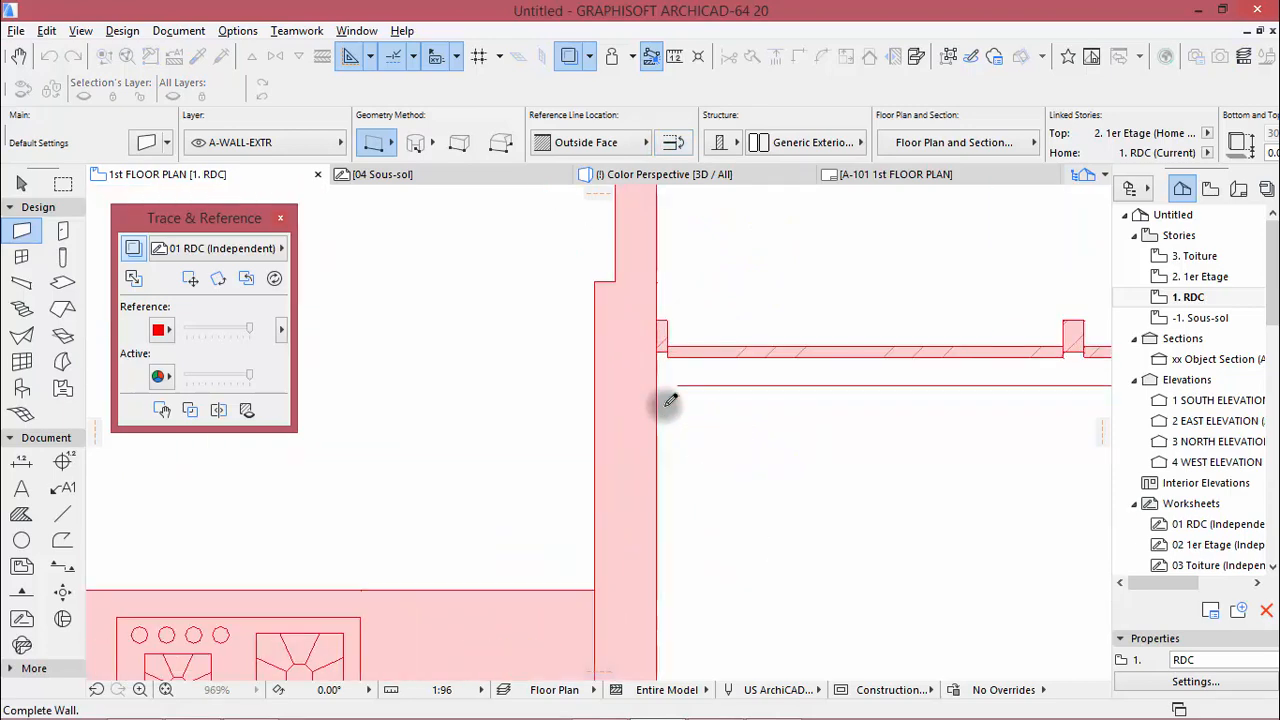
pyautogui.click(661, 318)
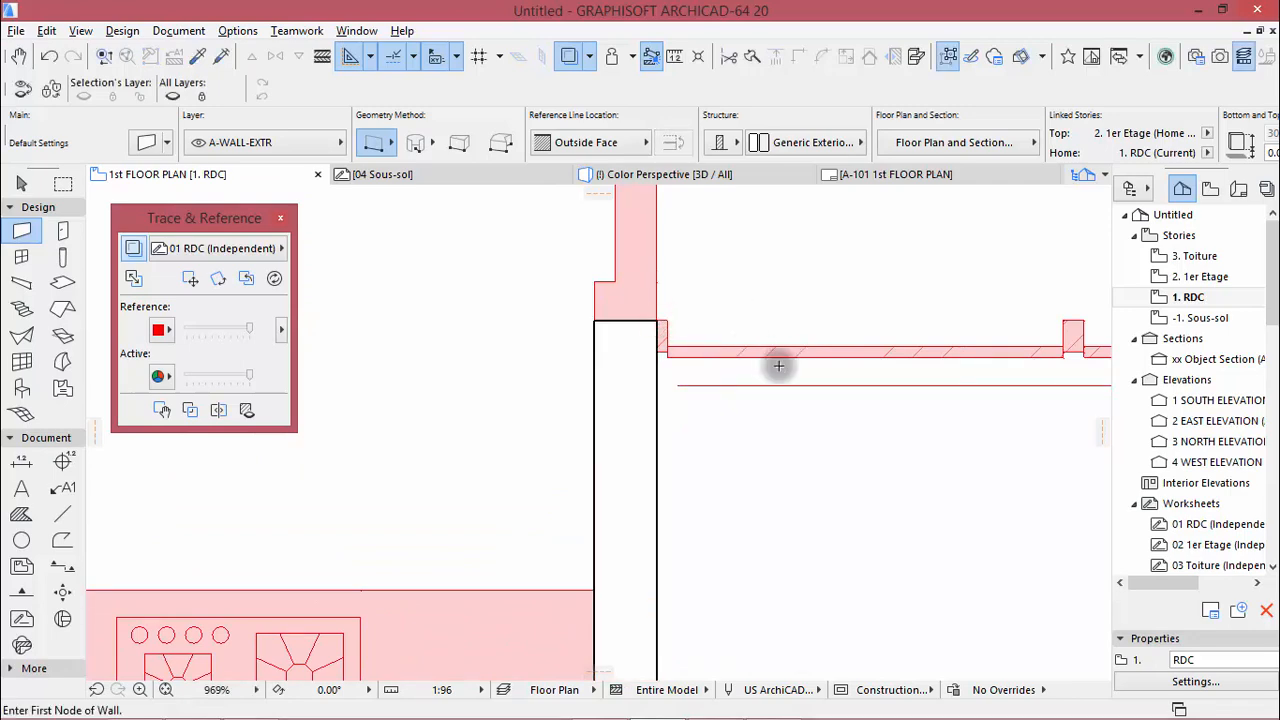
# Set the default wall thickness to 10
pyautogui.scroll(-8, 777, 363)
pyautogui.scroll(1, 793, 445)
pyautogui.scroll(-3, 800, 445)
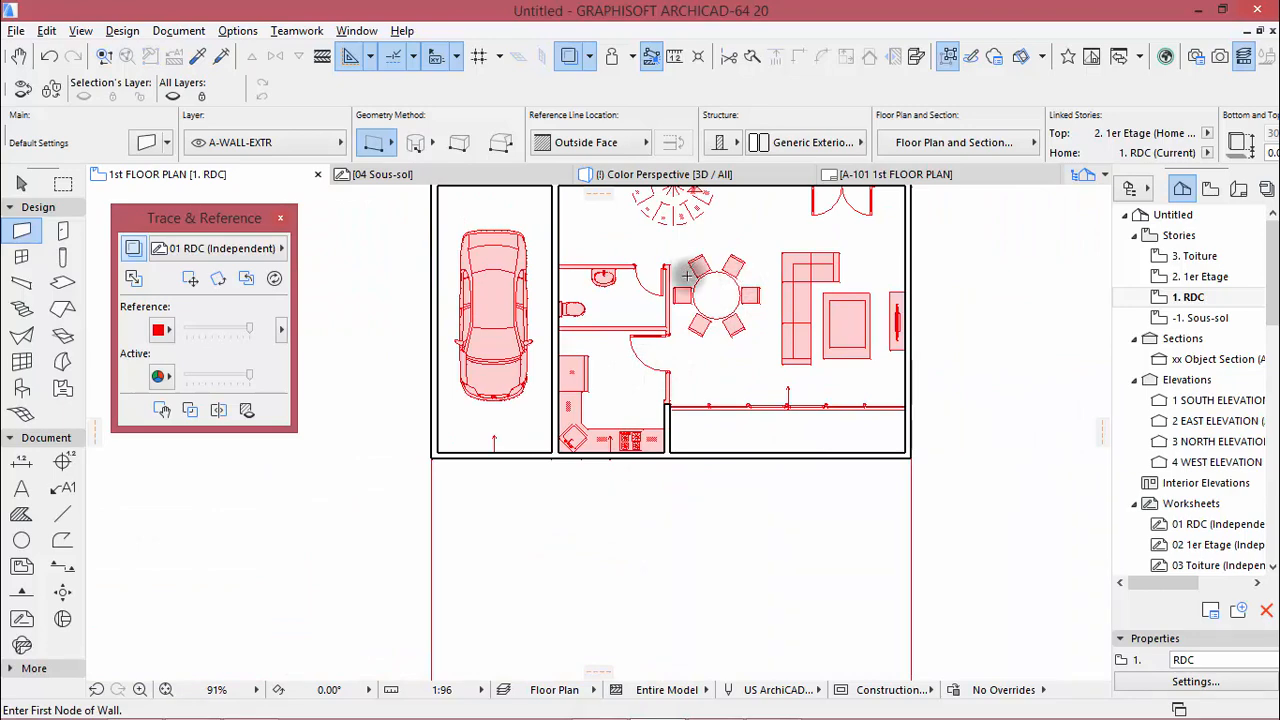
pyautogui.scroll(2, 697, 312)
pyautogui.scroll(1, 697, 312)
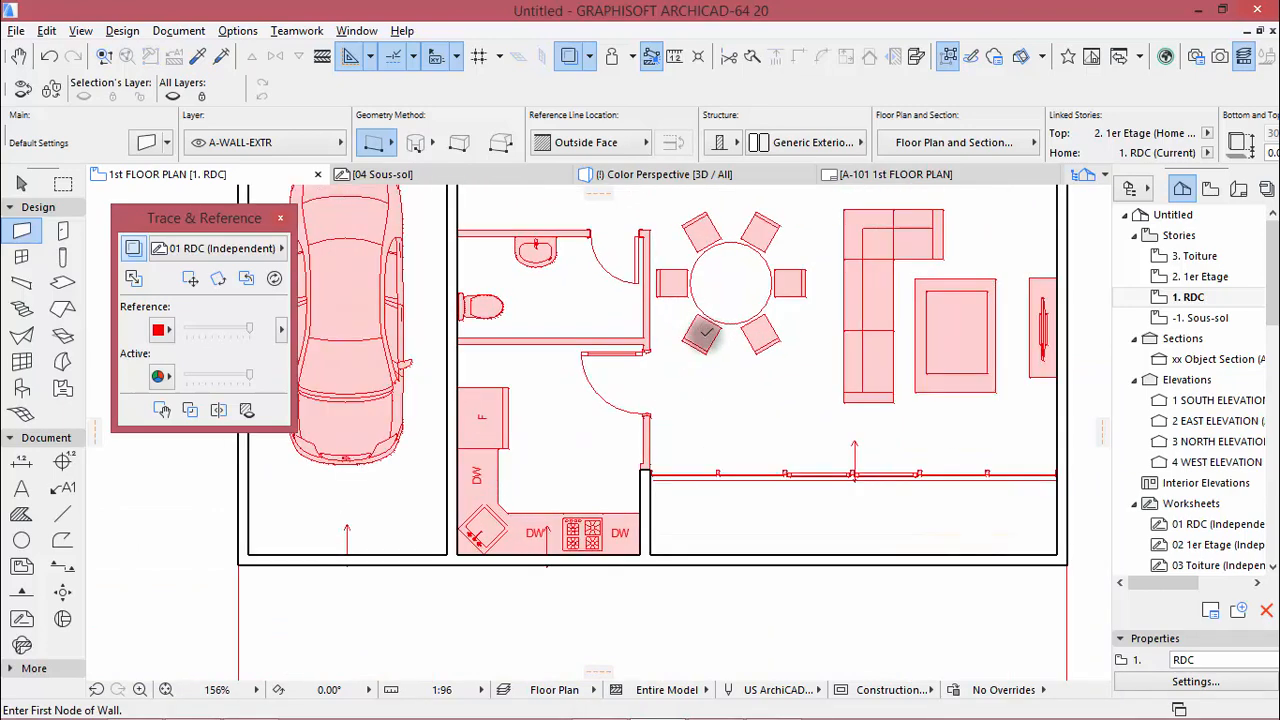
pyautogui.scroll(-2, 707, 500)
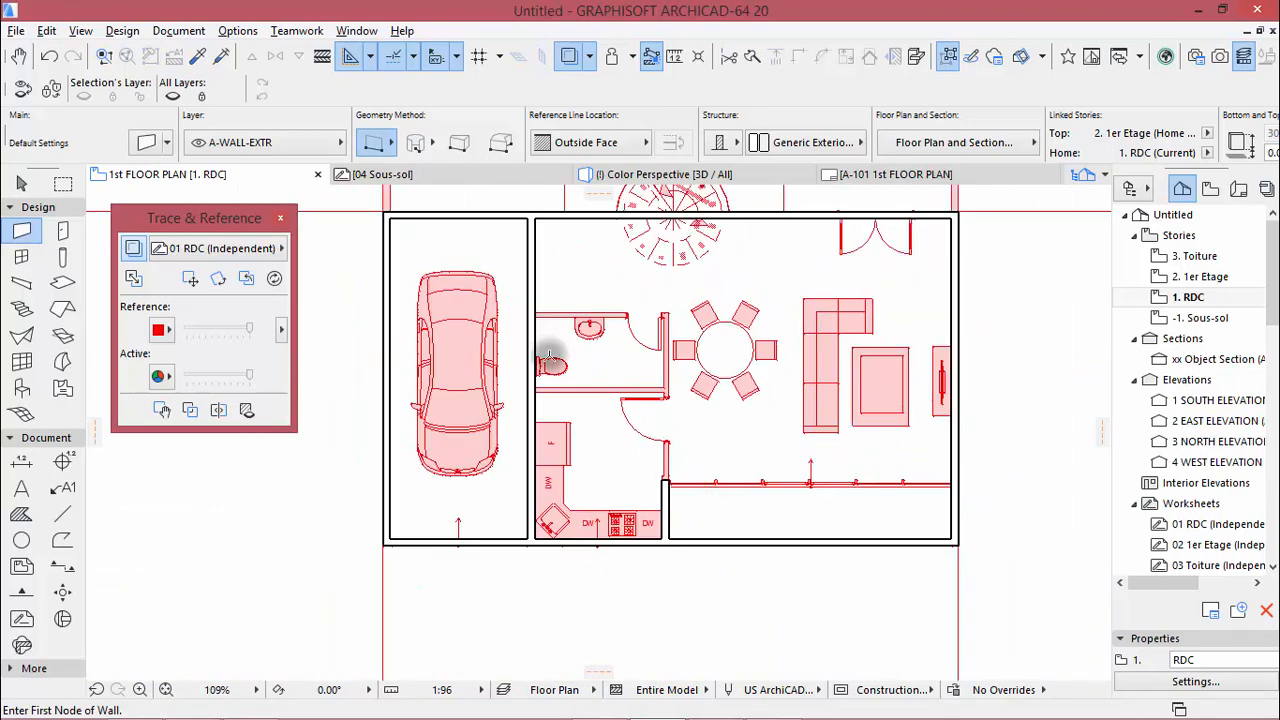
pyautogui.click(146, 143)
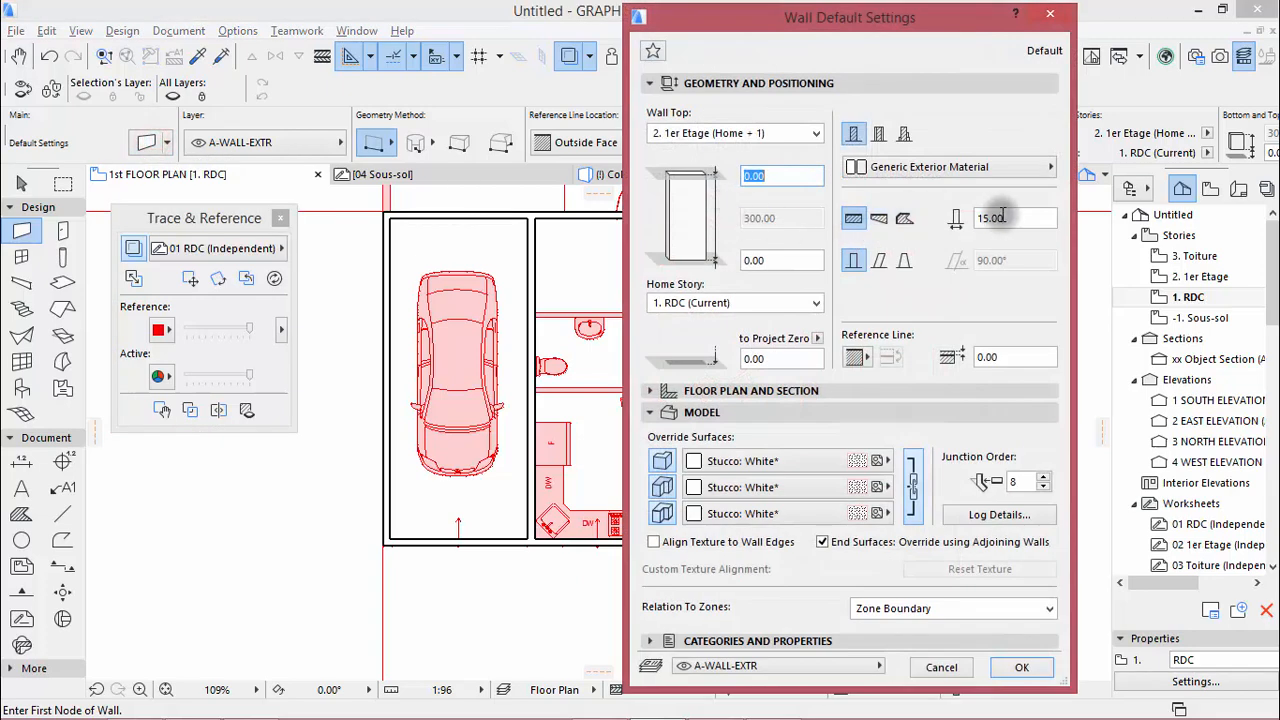
pyautogui.click(1002, 217)
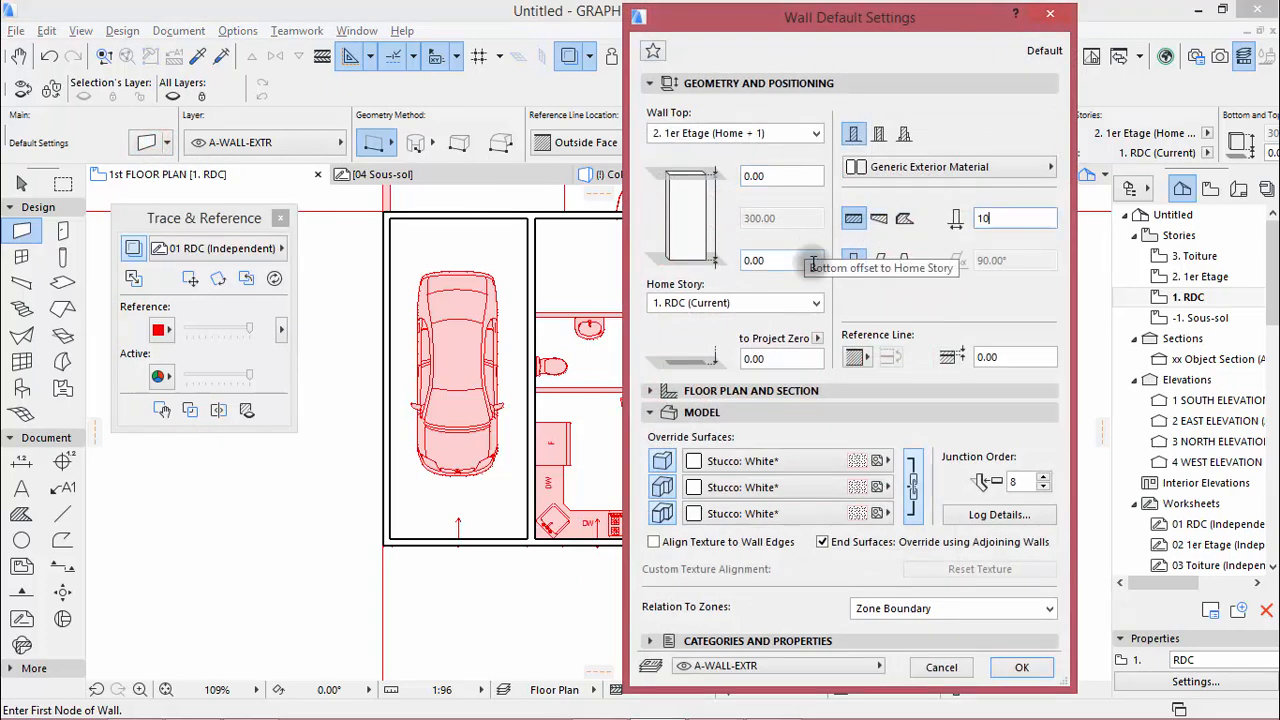
pyautogui.click(1025, 668)
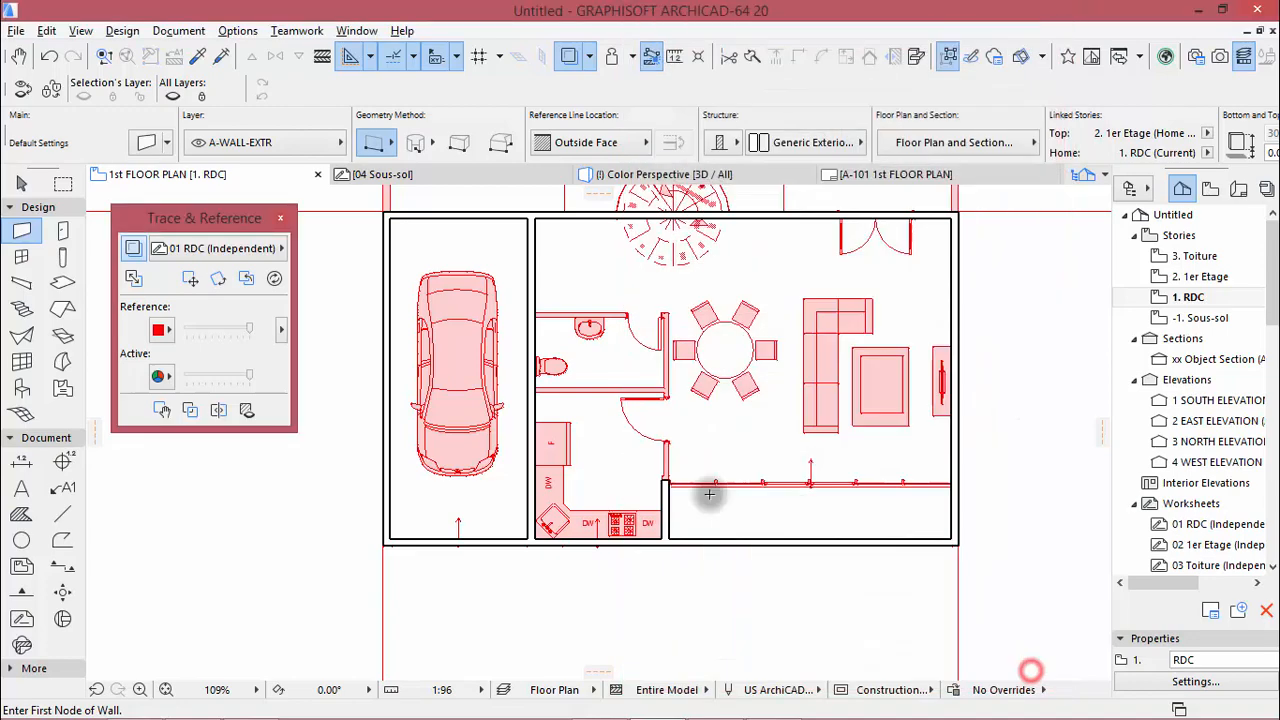
# Draw a chained wall along the toilet's rear partition from the garage wall, turning at its corner and ending at the short kitchen wall
pyautogui.scroll(4, 650, 335)
pyautogui.scroll(-2, 690, 343)
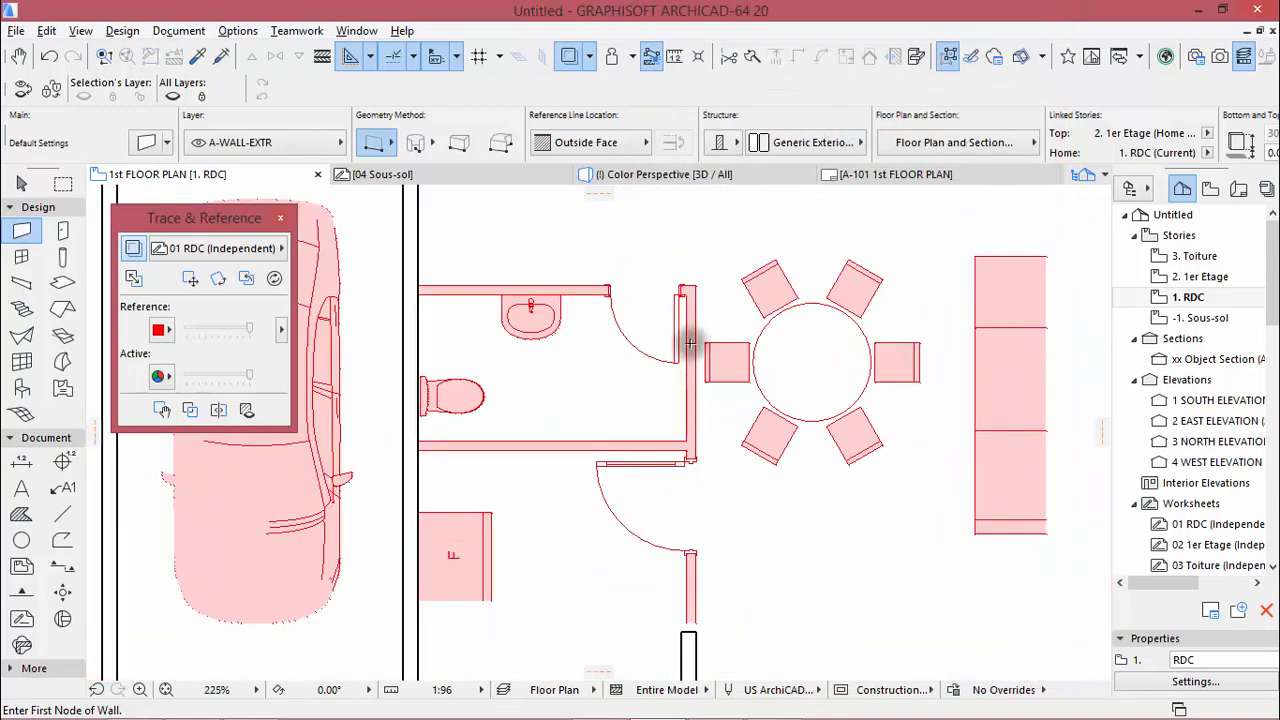
pyautogui.click(381, 142)
pyautogui.click(428, 125)
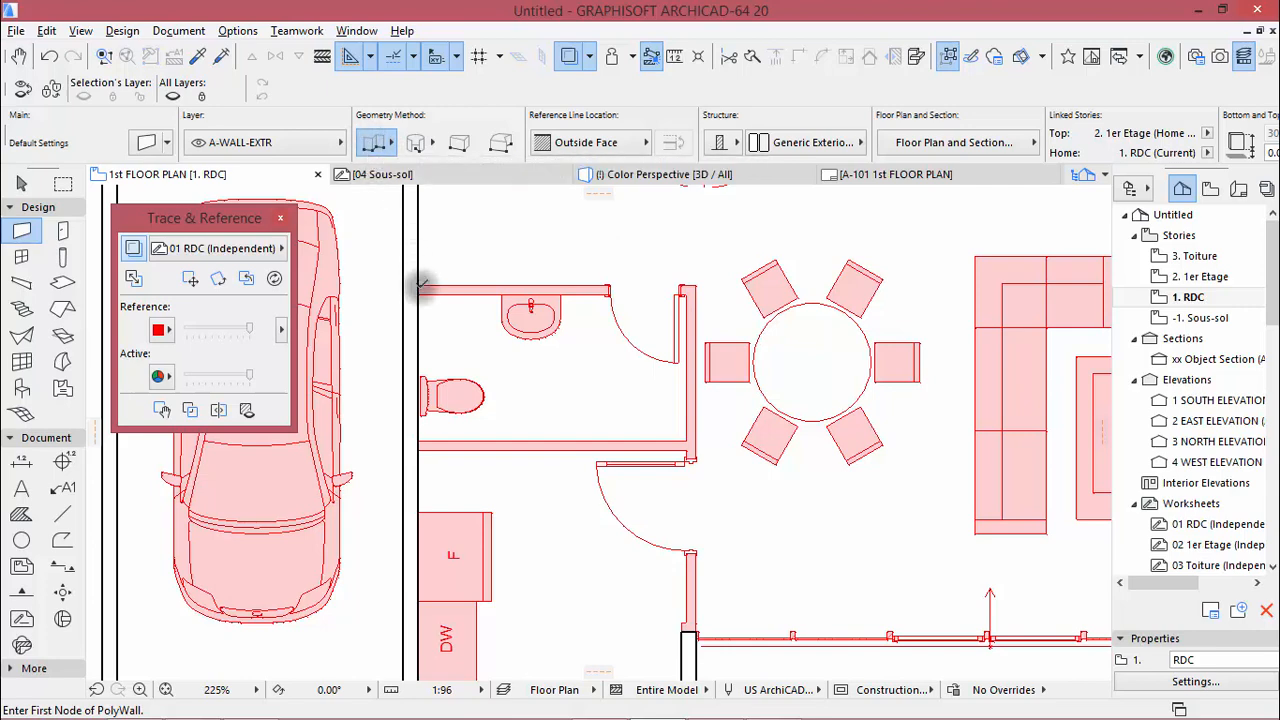
pyautogui.click(420, 292)
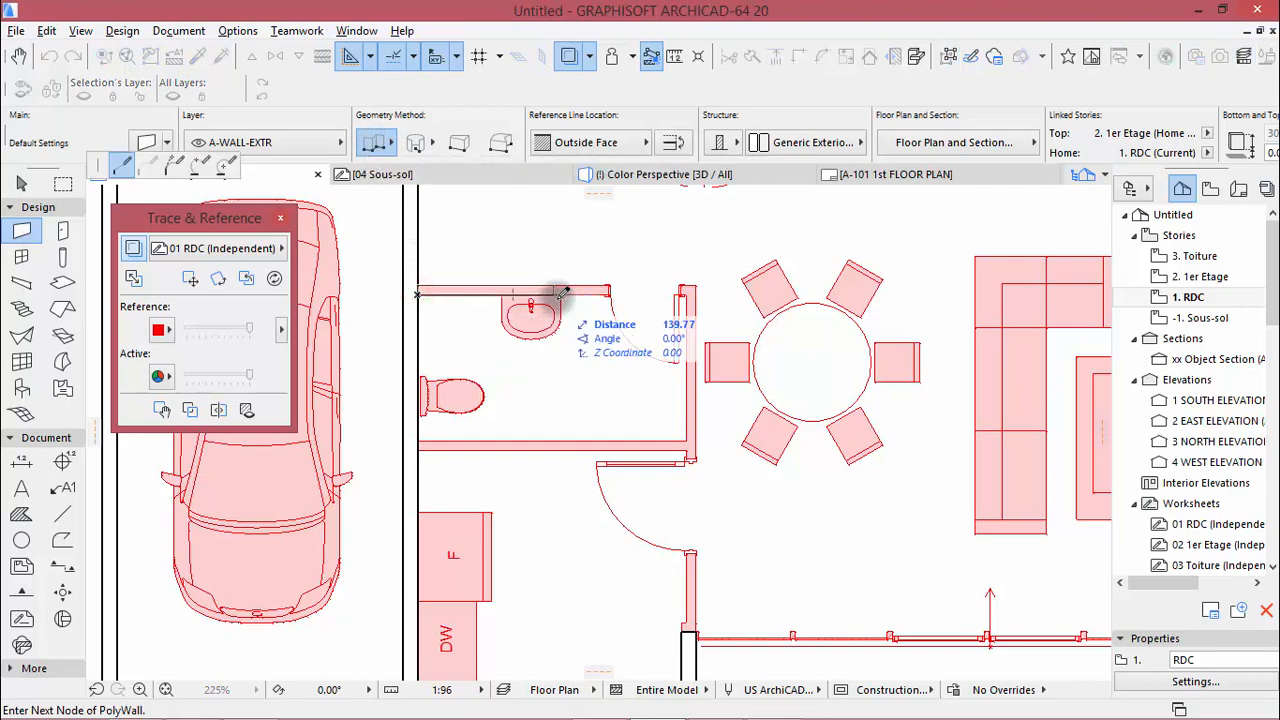
pyautogui.click(688, 292)
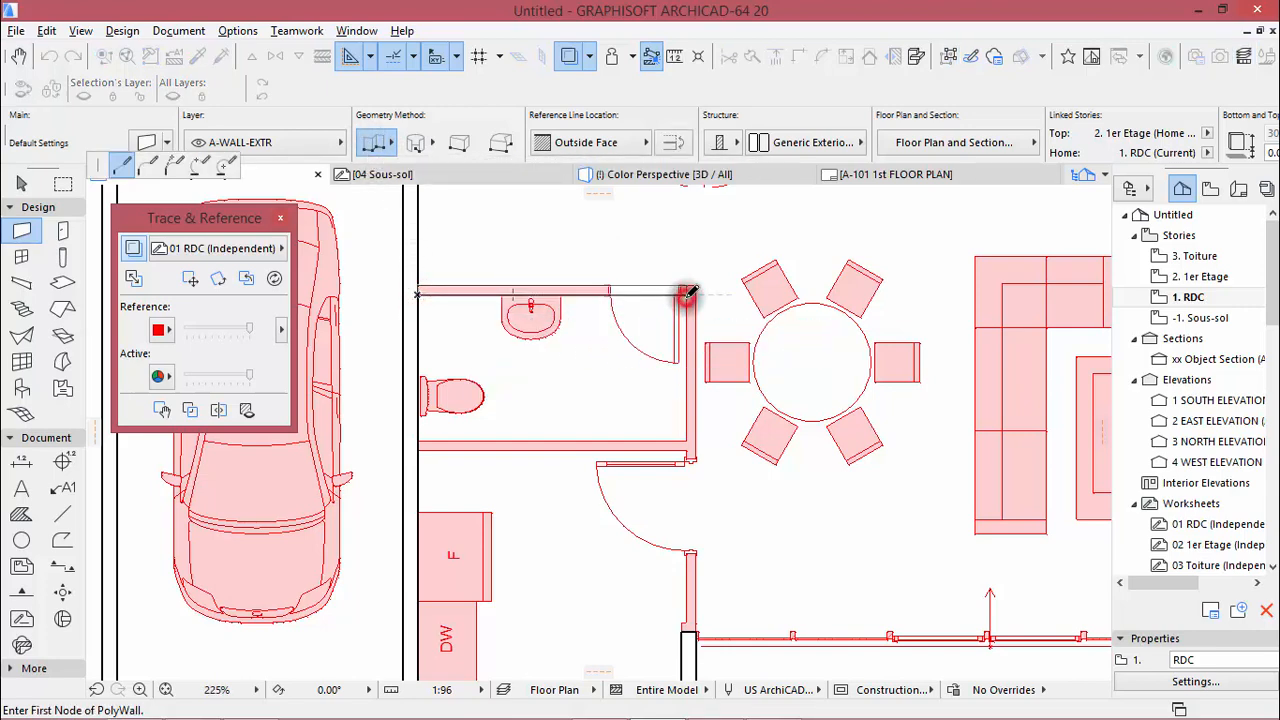
pyautogui.scroll(5, 697, 634)
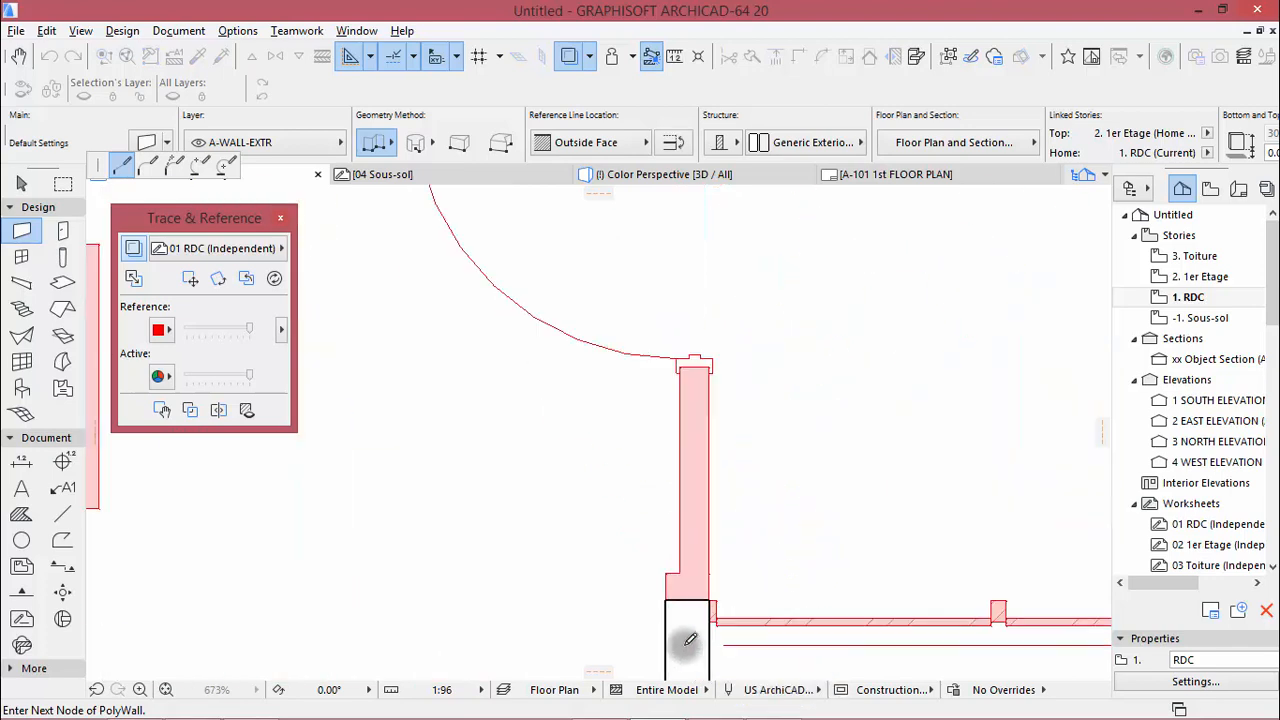
pyautogui.rightClick(768, 504)
pyautogui.click(831, 651)
pyautogui.scroll(-6, 789, 663)
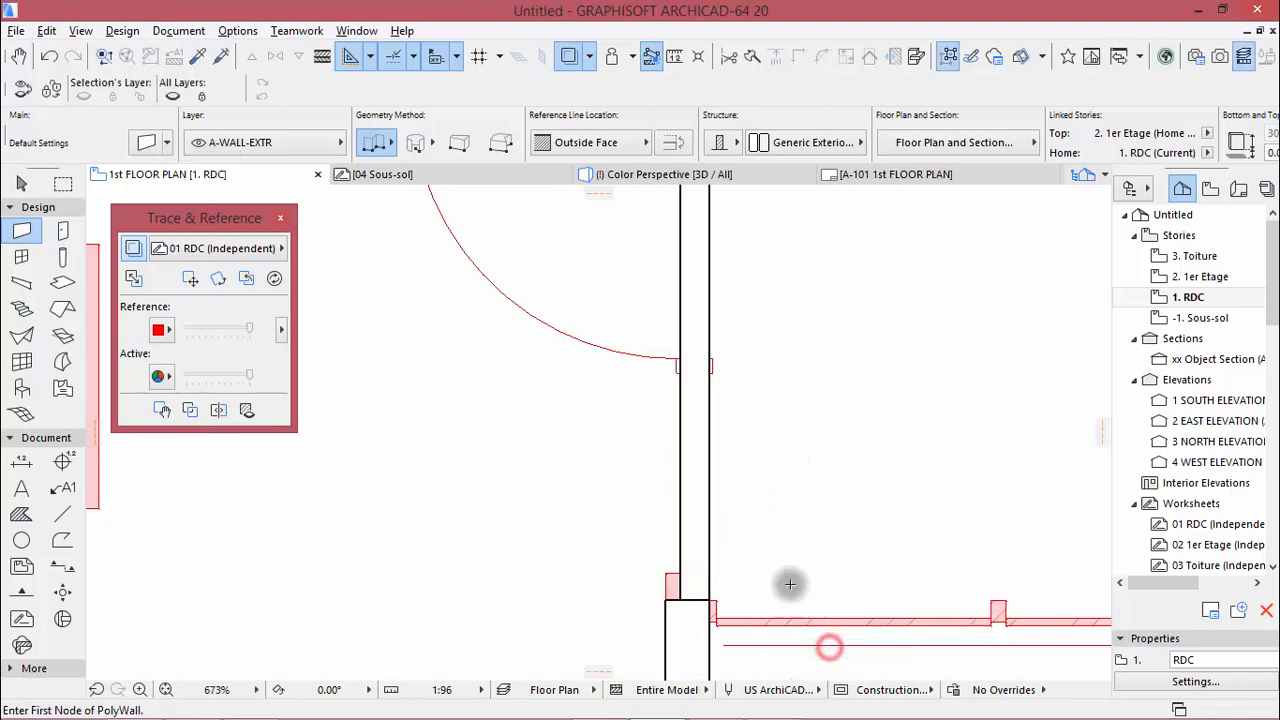
# Draw the partition between toilet and kitchen, from the garage wall to the wall beside the dining area
pyautogui.scroll(4, 737, 470)
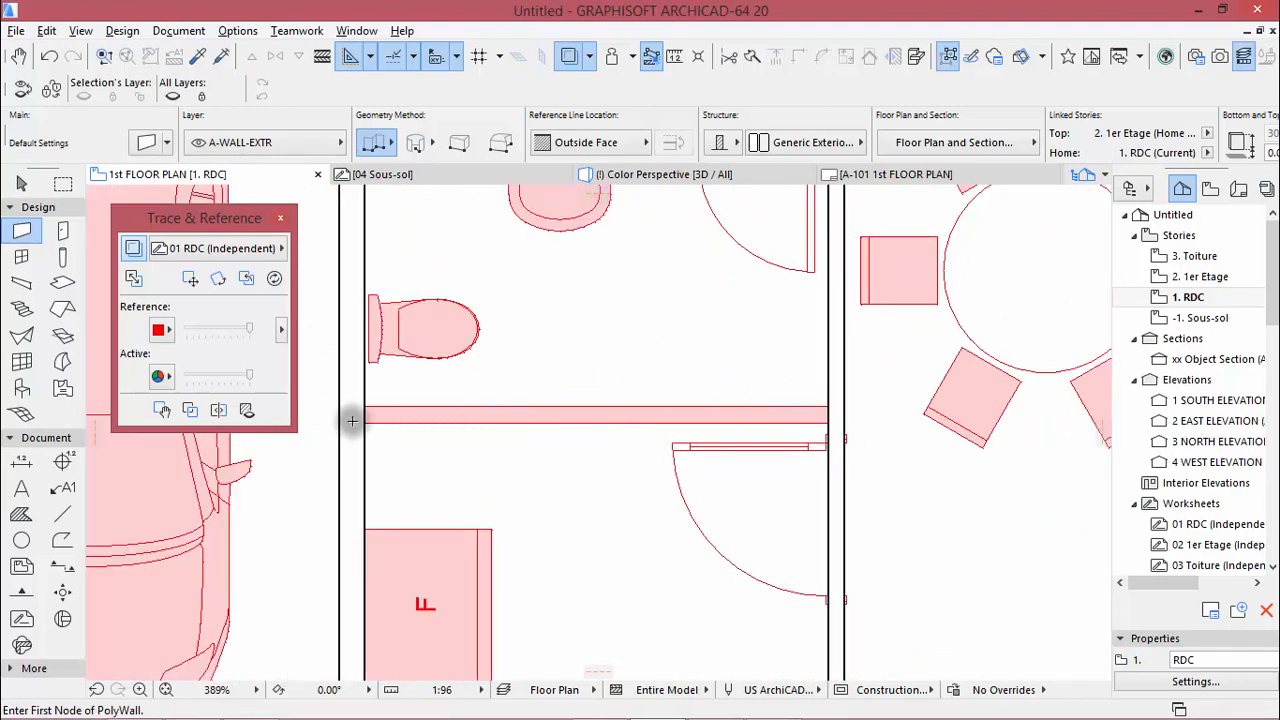
pyautogui.click(365, 420)
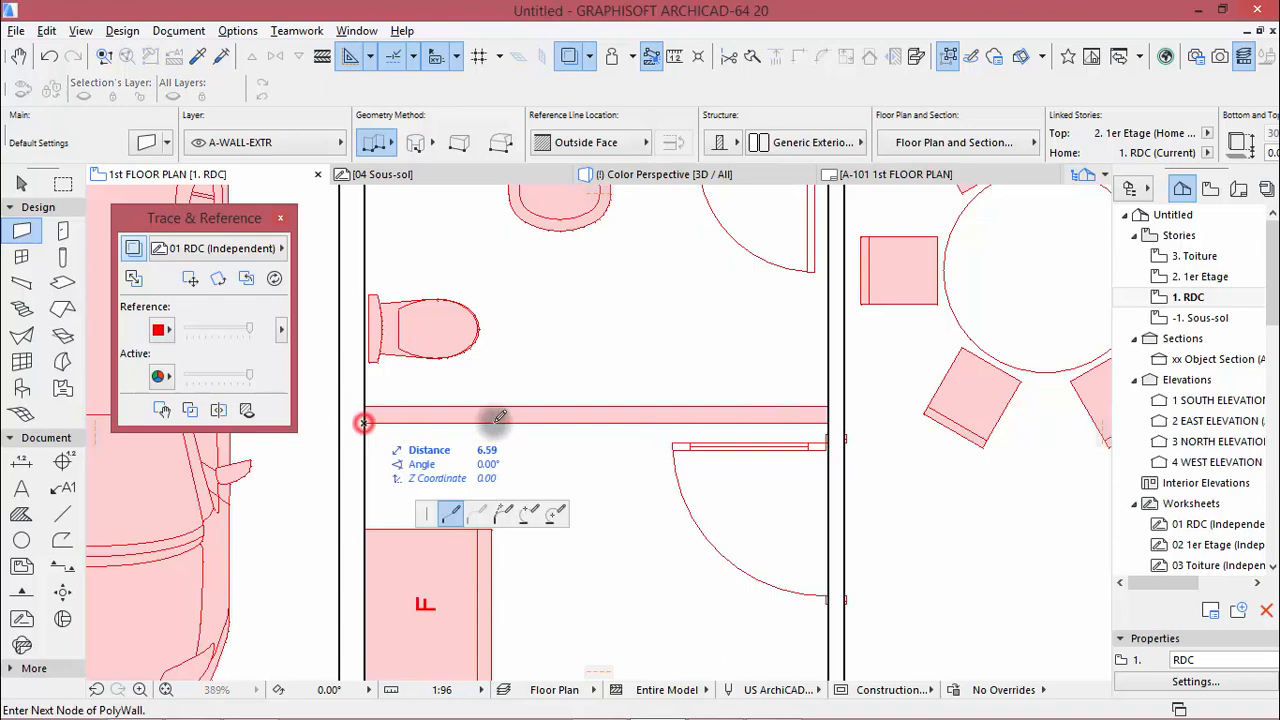
pyautogui.click(829, 417)
pyautogui.rightClick(690, 325)
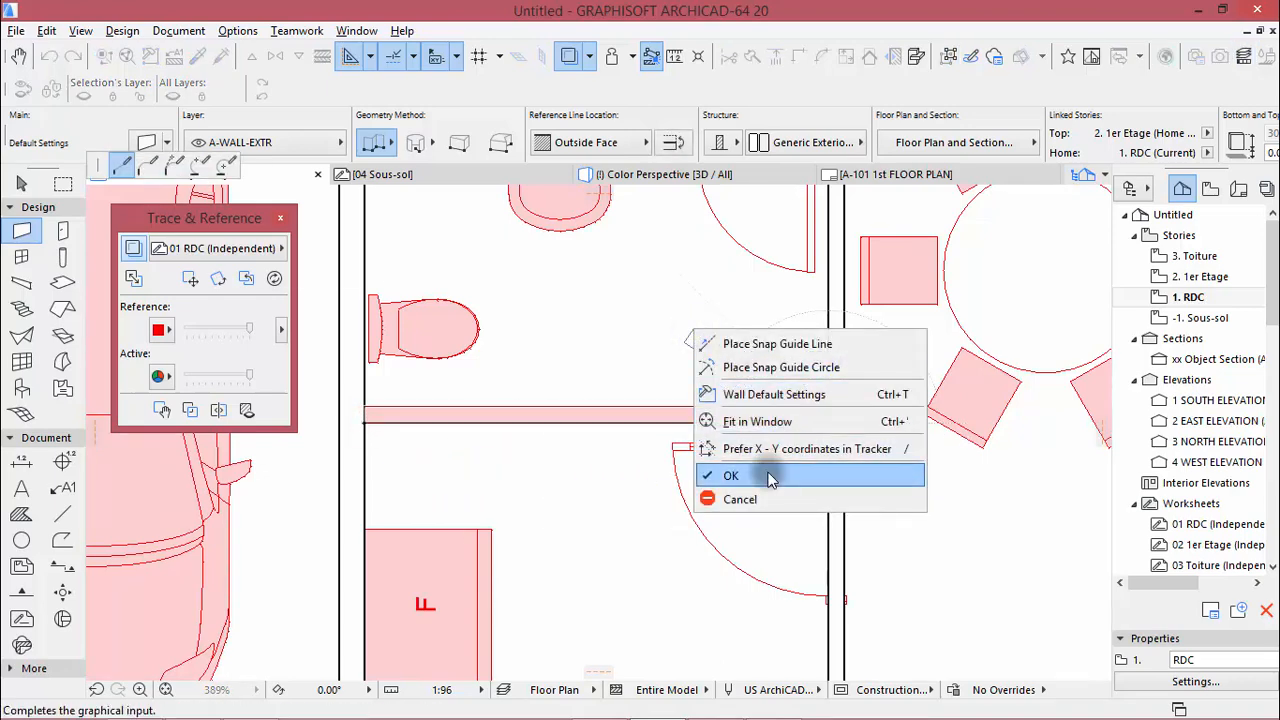
pyautogui.click(720, 474)
pyautogui.scroll(-6, 752, 463)
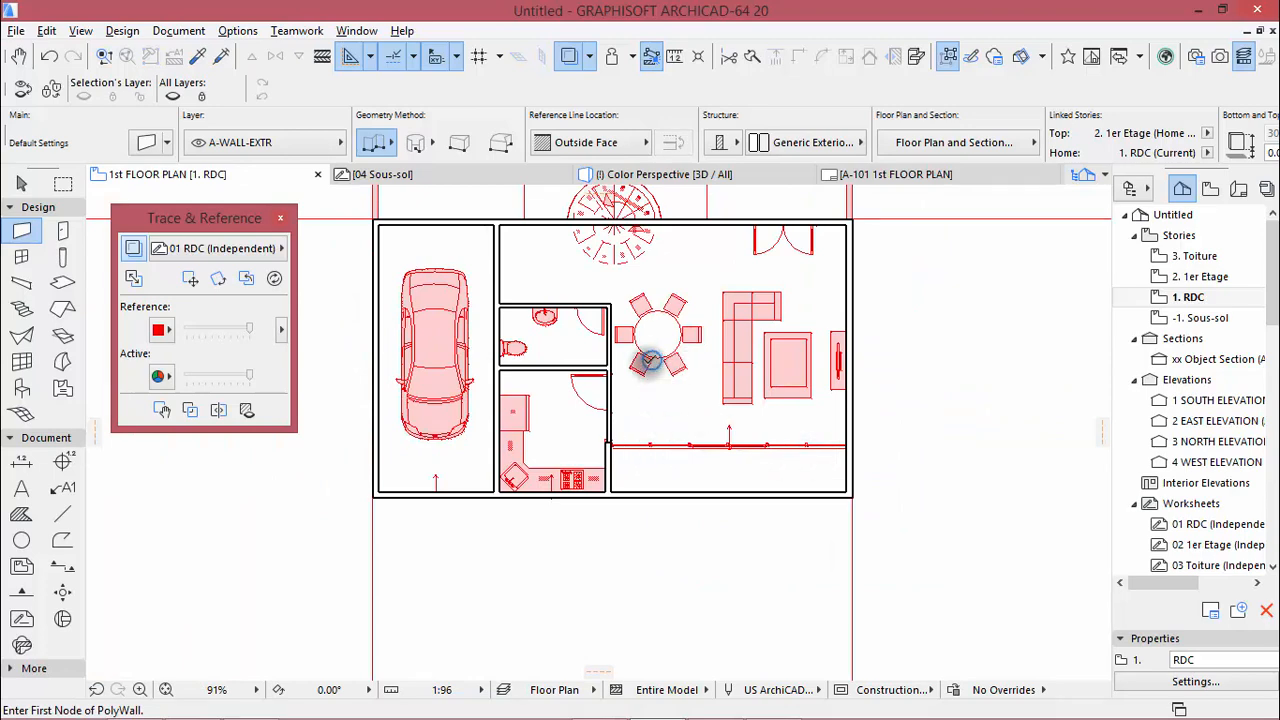
# Examine the drawn ground-floor walls against the trace, including the staircase and the traced area behind the house
pyautogui.scroll(-2, 880, 430)
pyautogui.scroll(1, 753, 277)
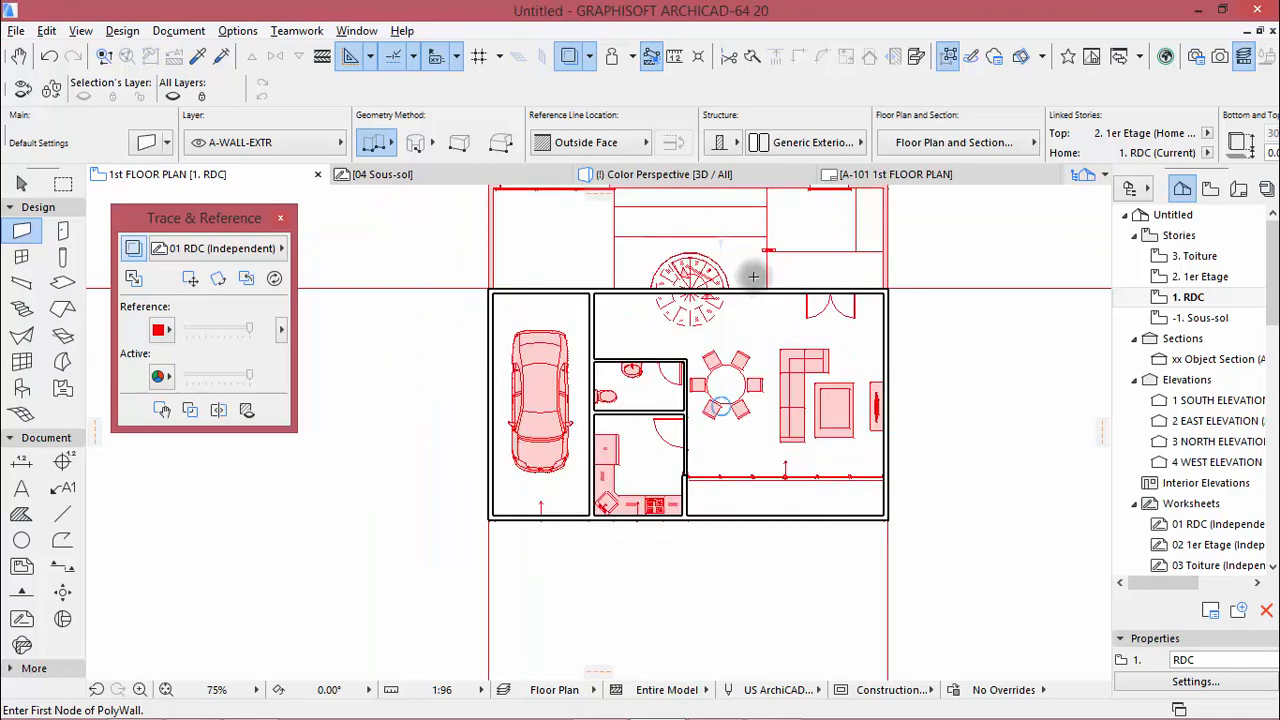
pyautogui.scroll(-1, 720, 405)
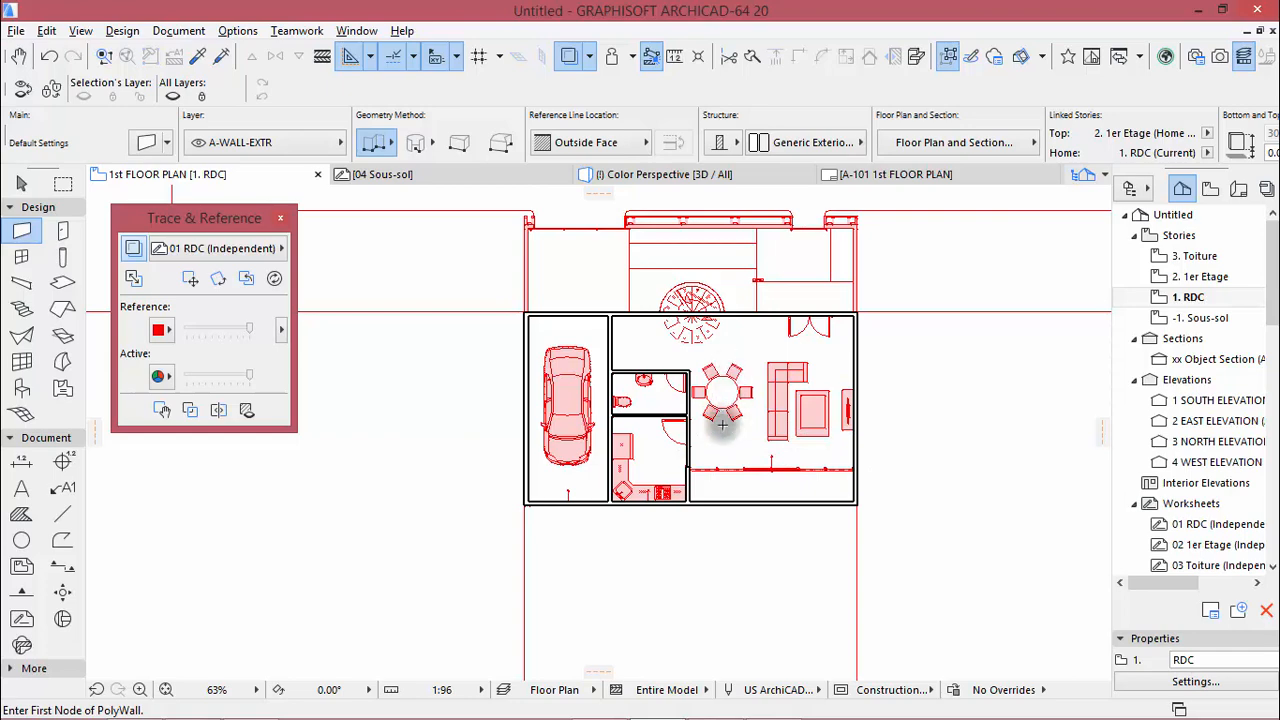
pyautogui.scroll(3, 567, 208)
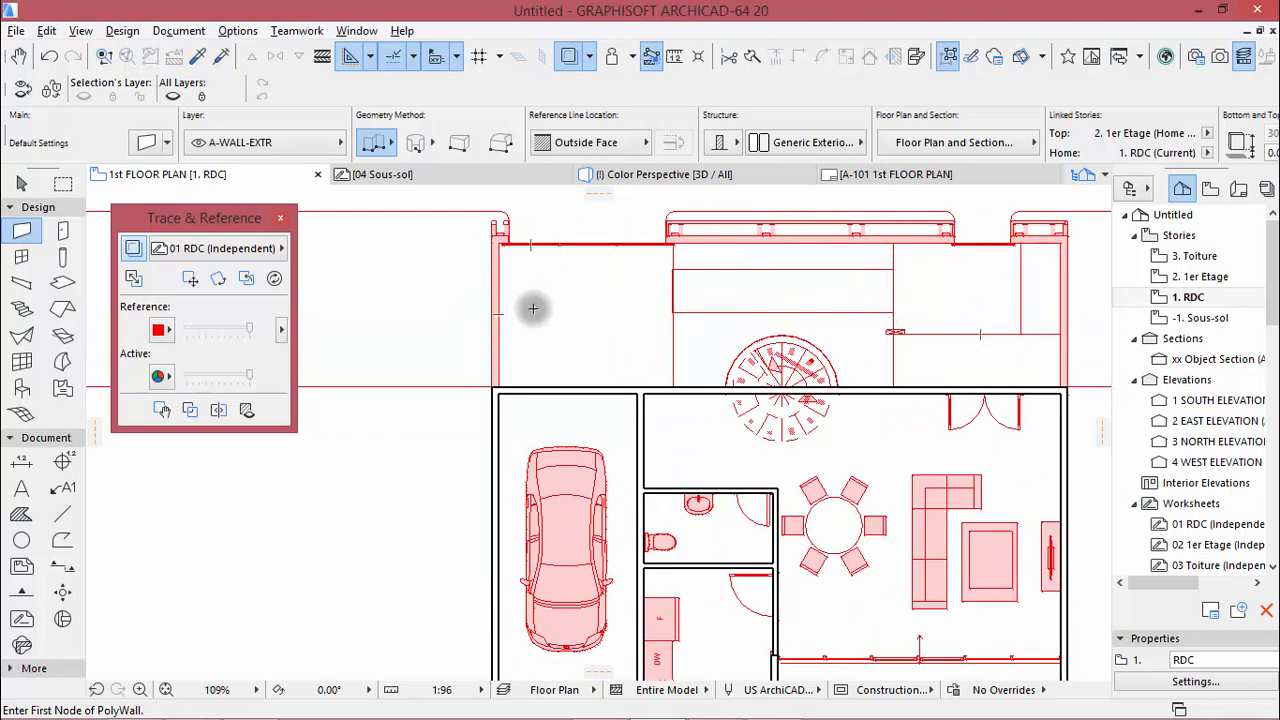
pyautogui.scroll(-3, 462, 275)
pyautogui.scroll(1, 604, 316)
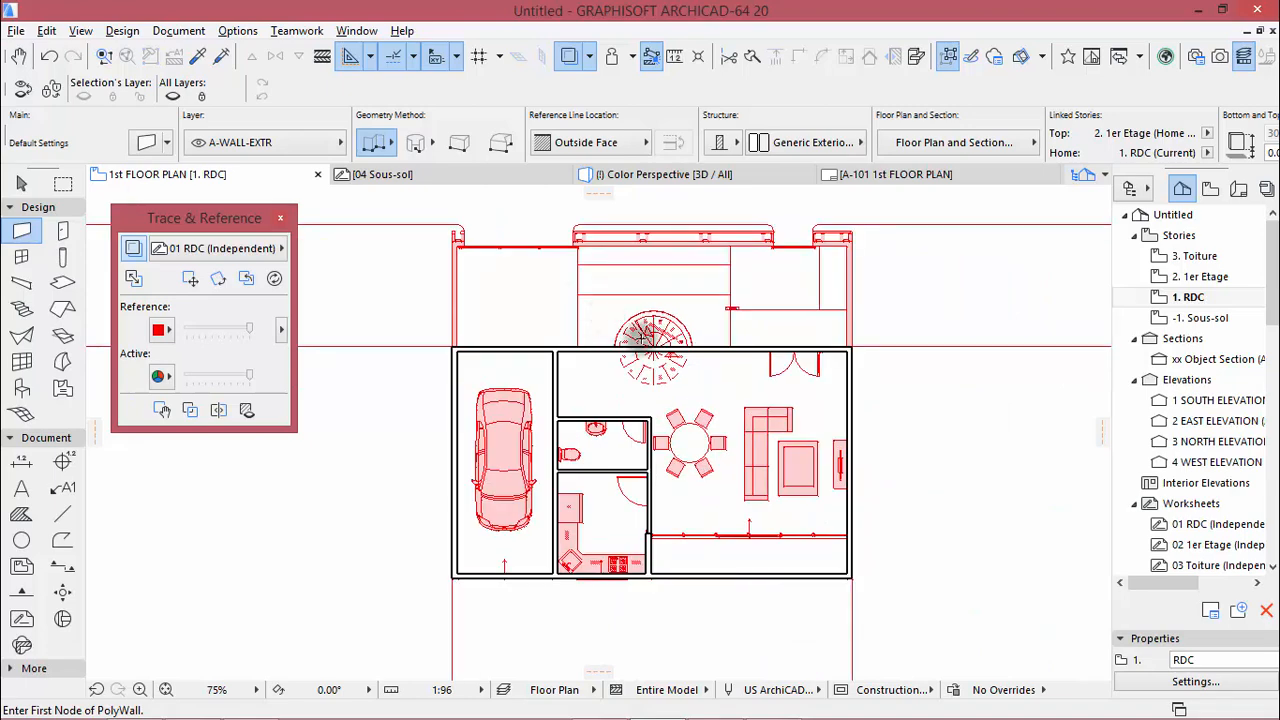
pyautogui.scroll(2, 701, 279)
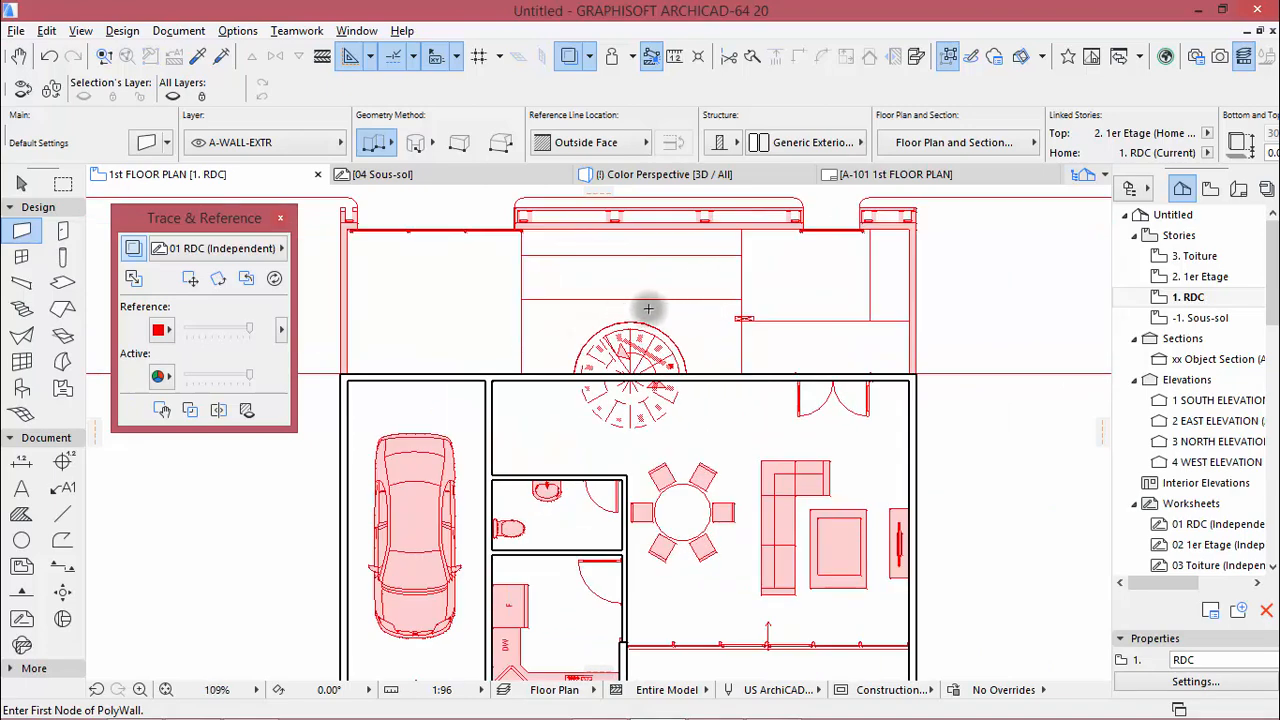
pyautogui.scroll(-4, 672, 281)
pyautogui.scroll(2, 690, 420)
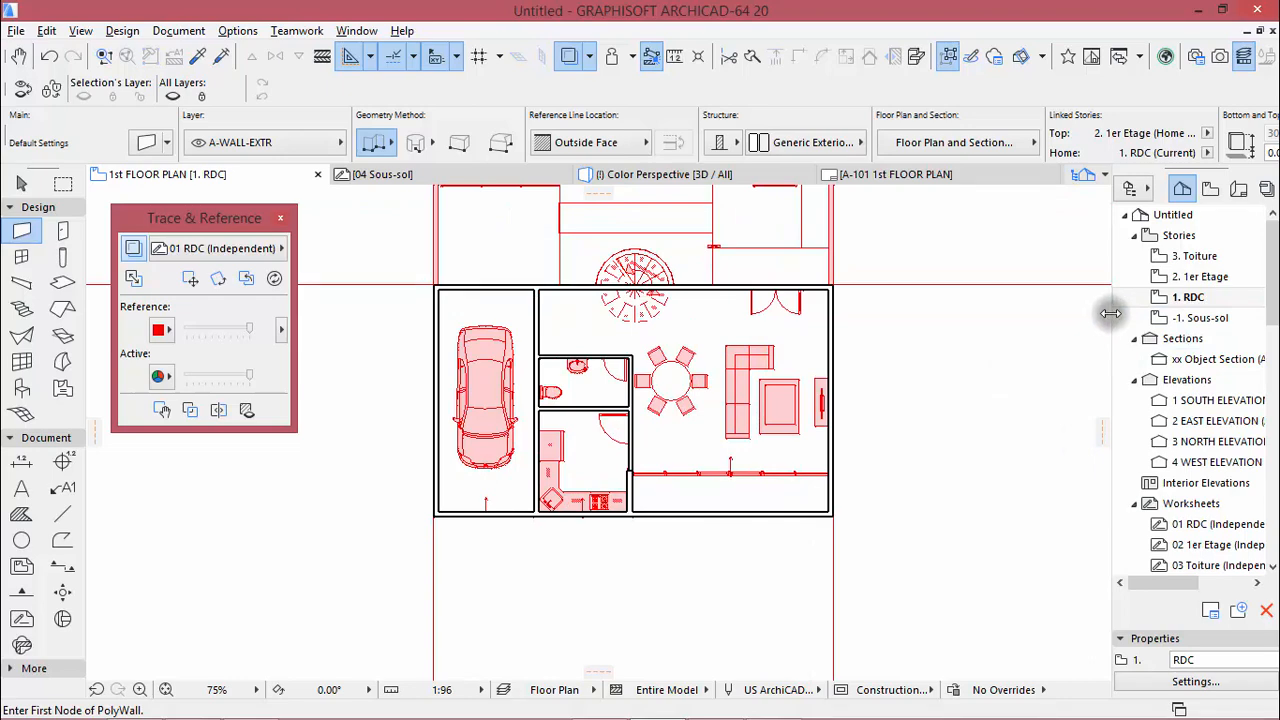
# Open the 2. 1er Etage story and review its wall default settings without changing them
pyautogui.doubleClick(1195, 277)
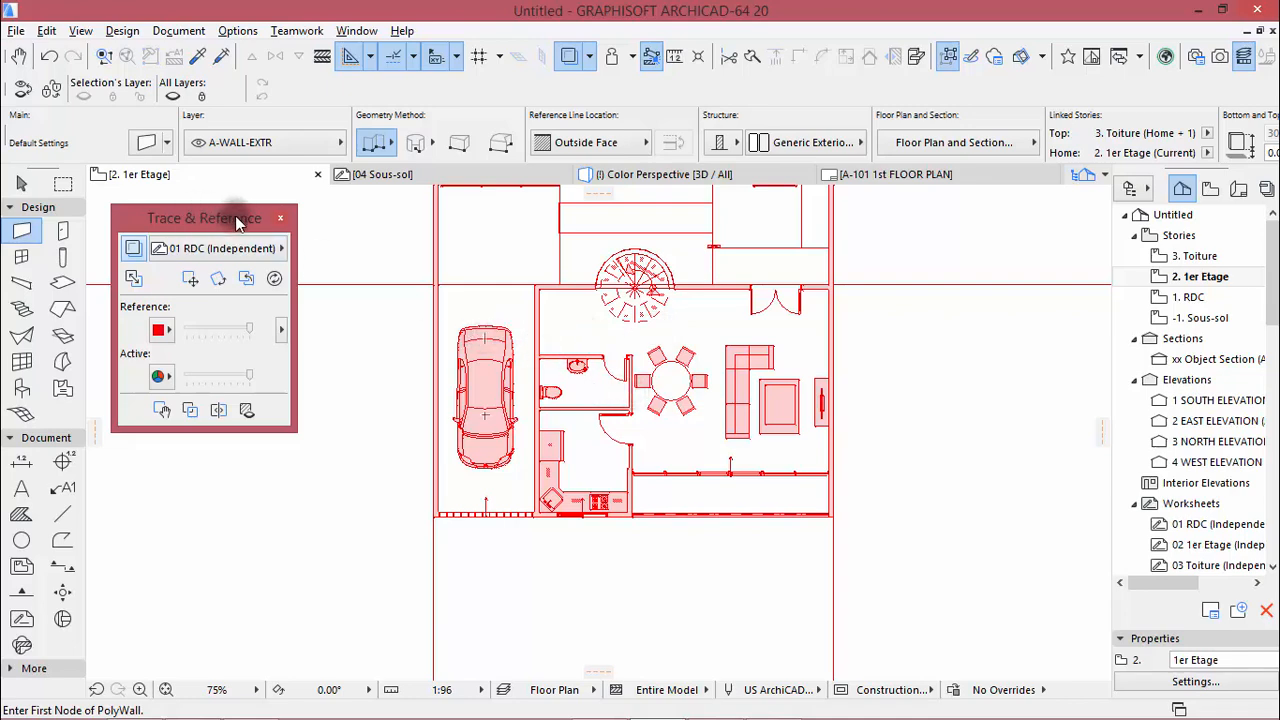
pyautogui.click(144, 143)
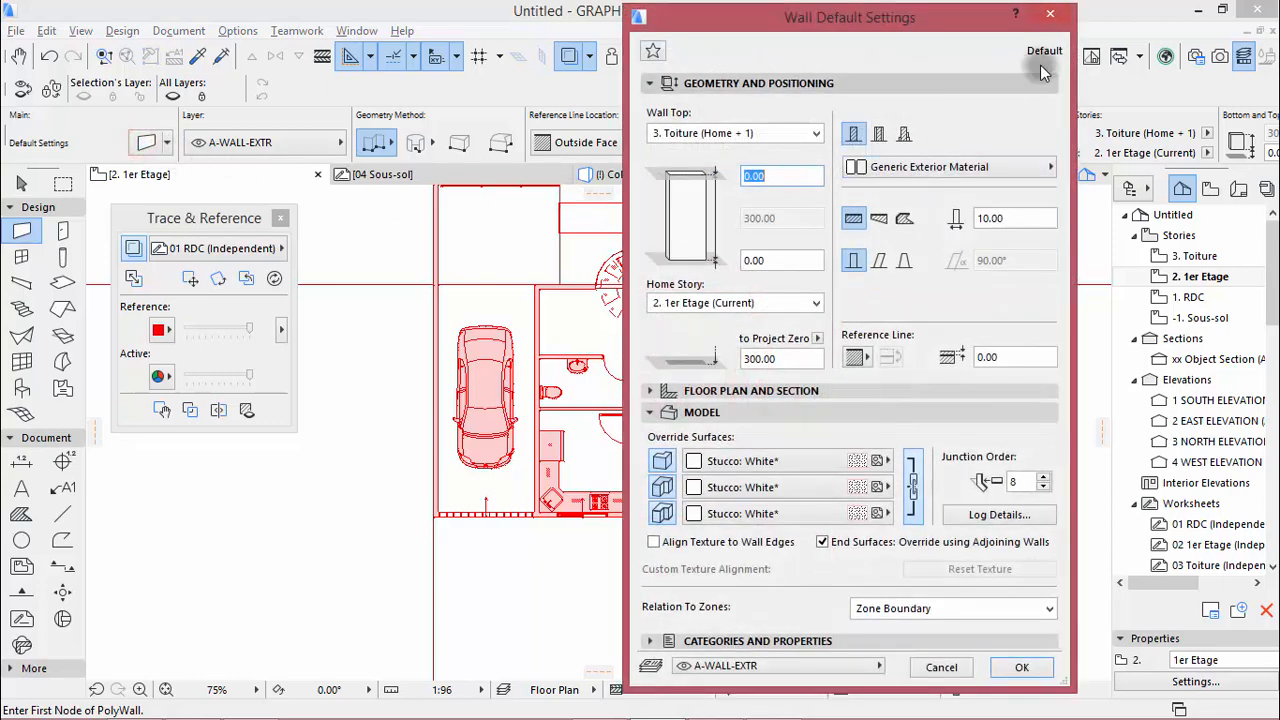
pyautogui.click(1050, 13)
pyautogui.scroll(3, 632, 492)
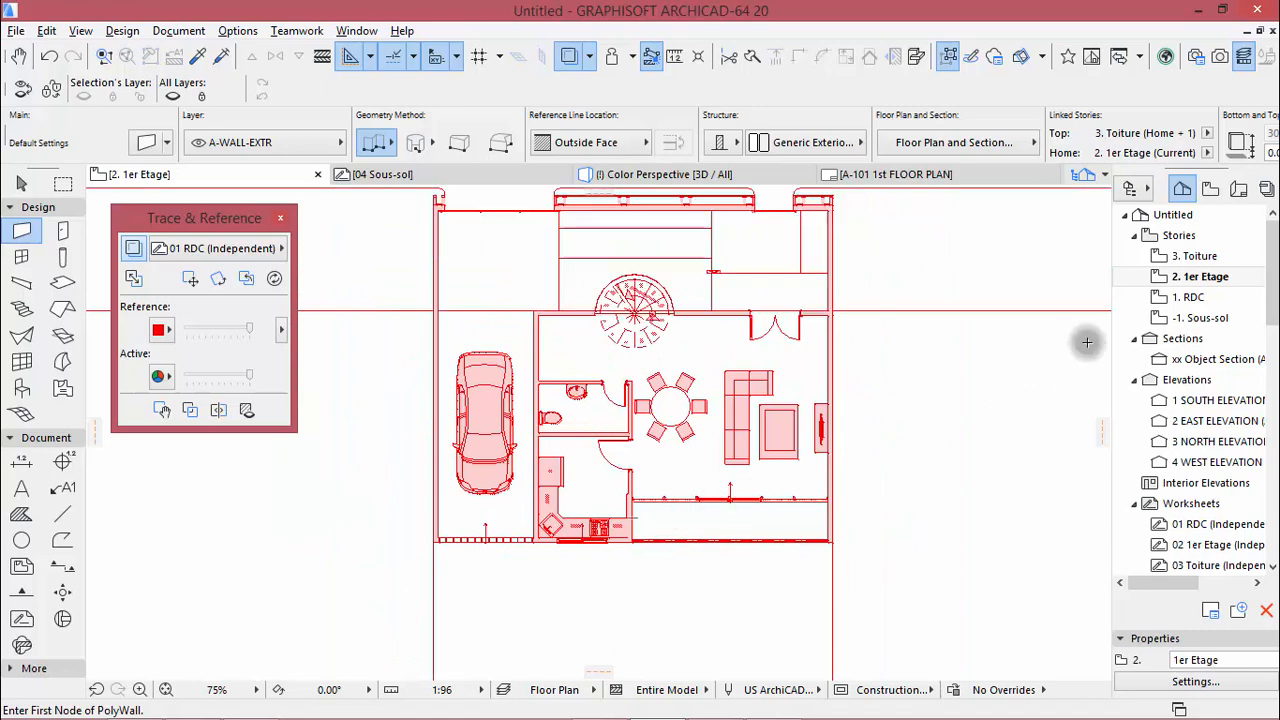
# Compare the 1. RDC story with 2. 1er Etage, ending on the 2. 1er Etage floor plan
pyautogui.click(1192, 297)
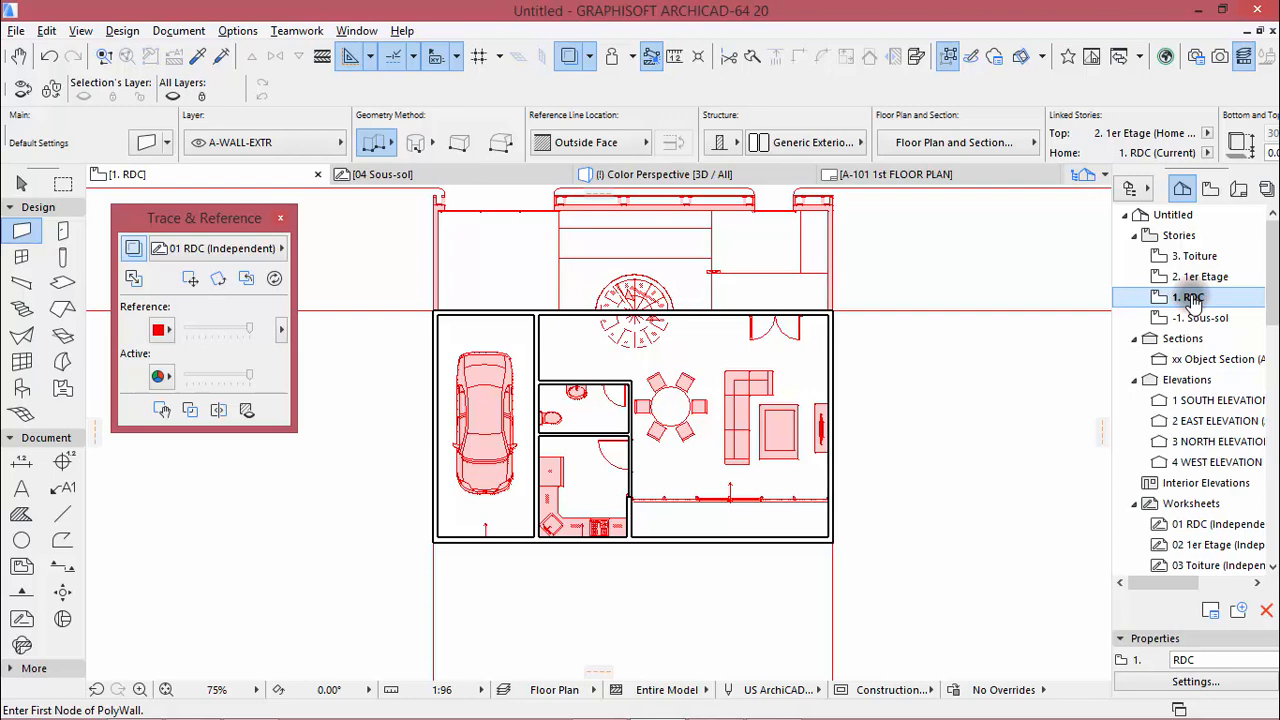
pyautogui.click(1192, 279)
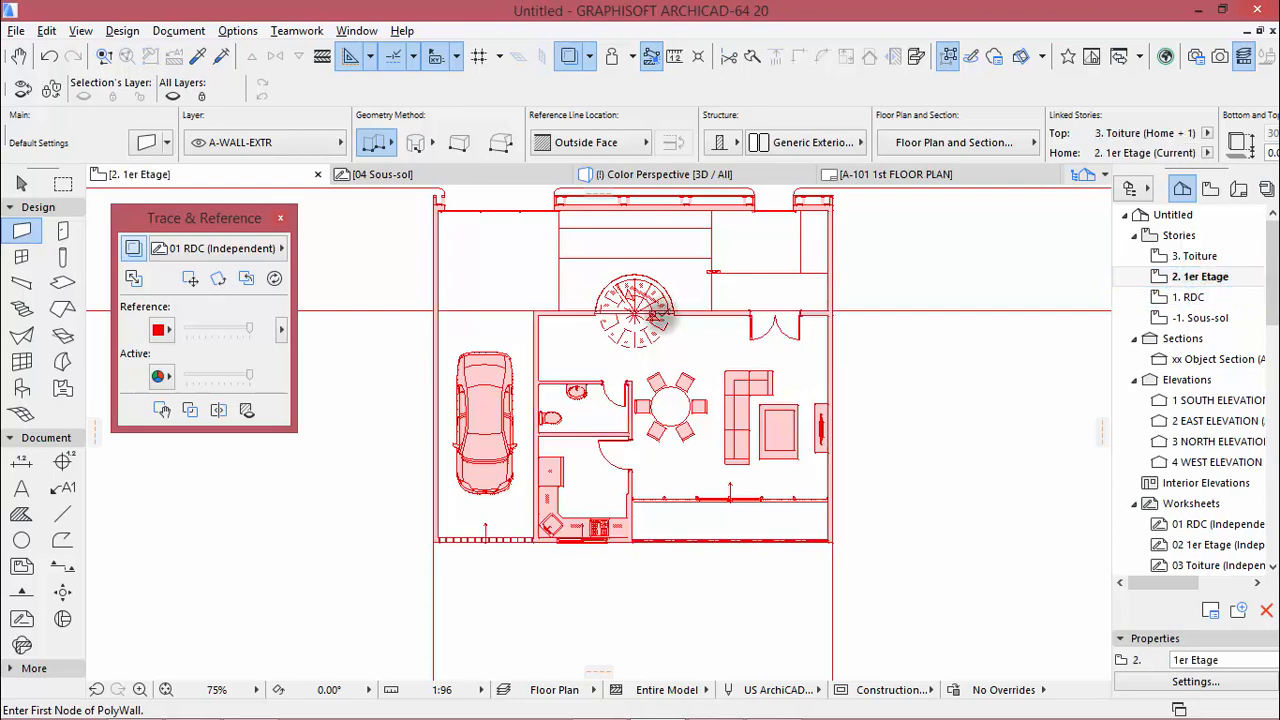
pyautogui.scroll(-1, 756, 432)
pyautogui.scroll(1, 718, 324)
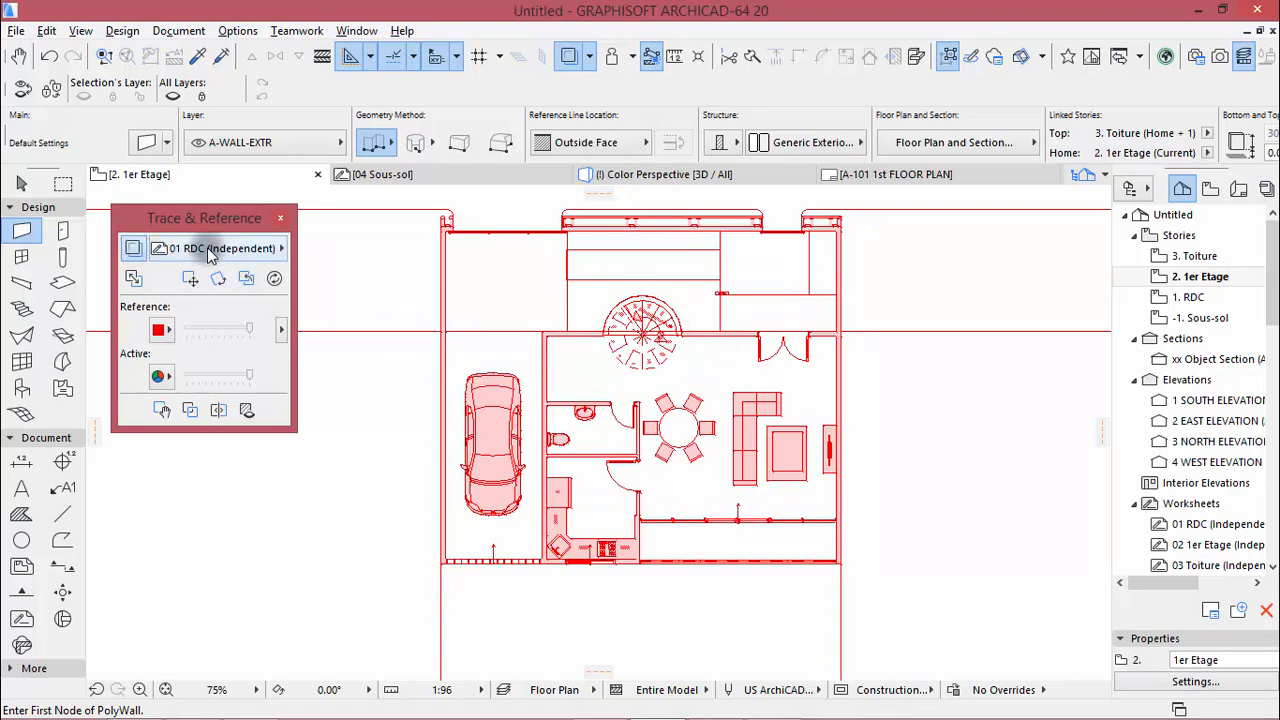
# Set the 02 1er Etage worksheet as the trace reference for the 2. 1er Etage story
pyautogui.click(208, 250)
pyautogui.click(325, 245)
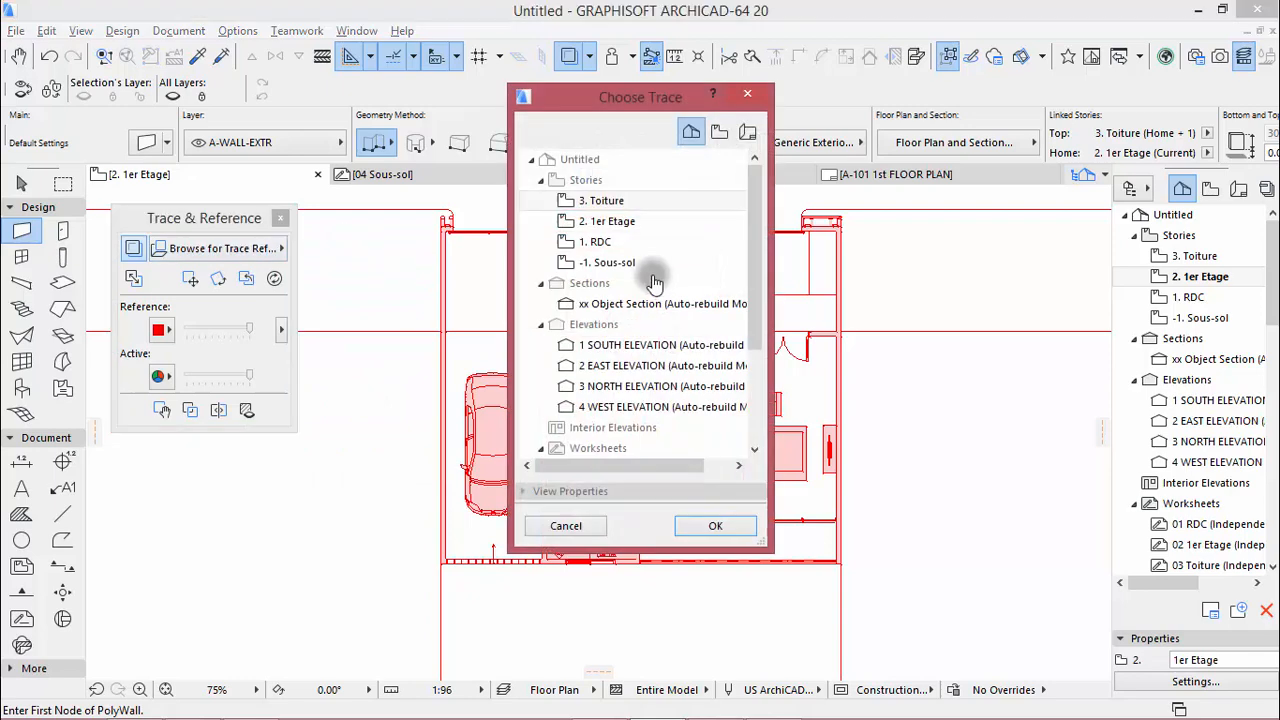
pyautogui.moveTo(758, 233); pyautogui.dragTo(749, 363)
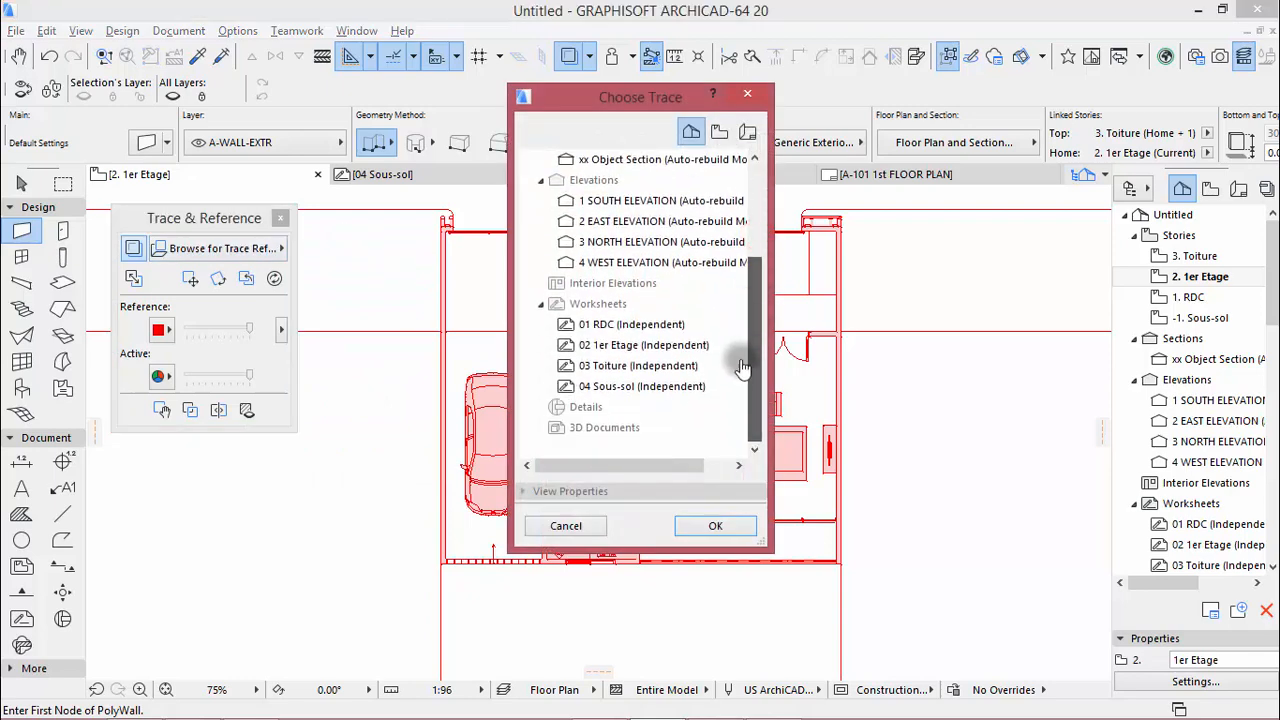
pyautogui.click(597, 350)
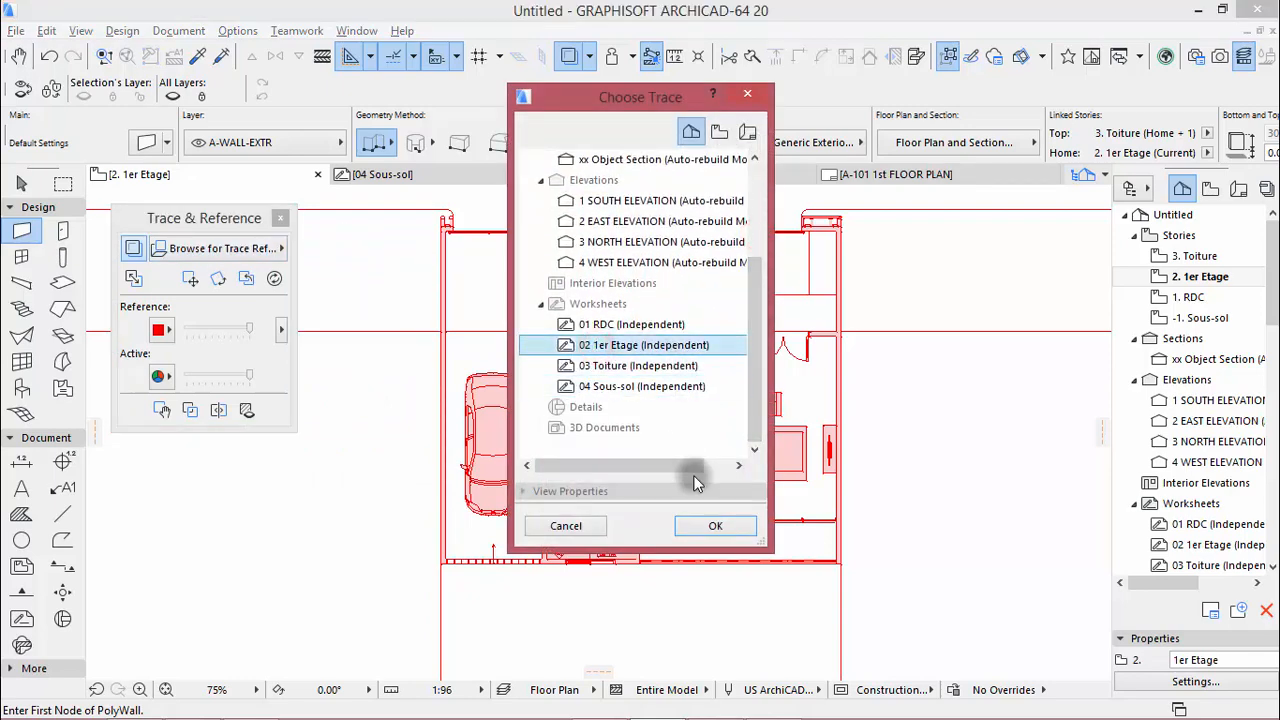
pyautogui.click(716, 530)
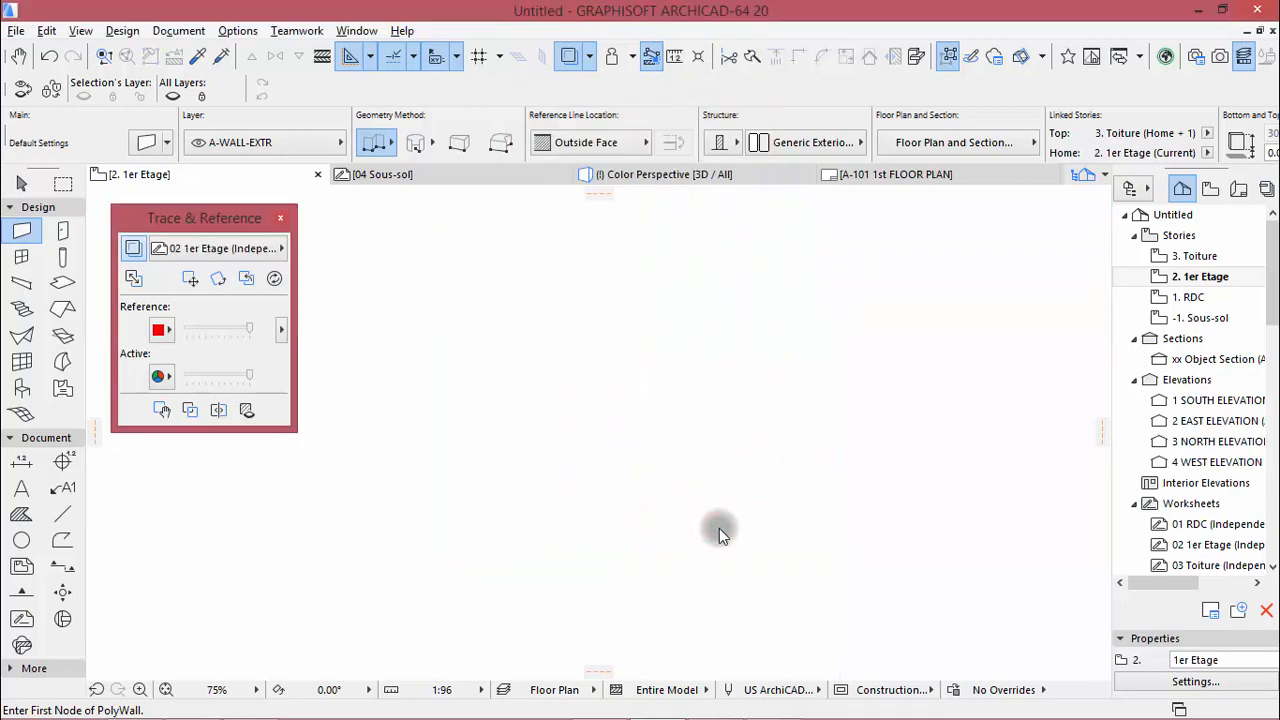
# Open the 1. RDC story and move the trace reference so its rear bedroom wall's outer corner lands on the drawn house's rear outer corner
pyautogui.click(167, 690)
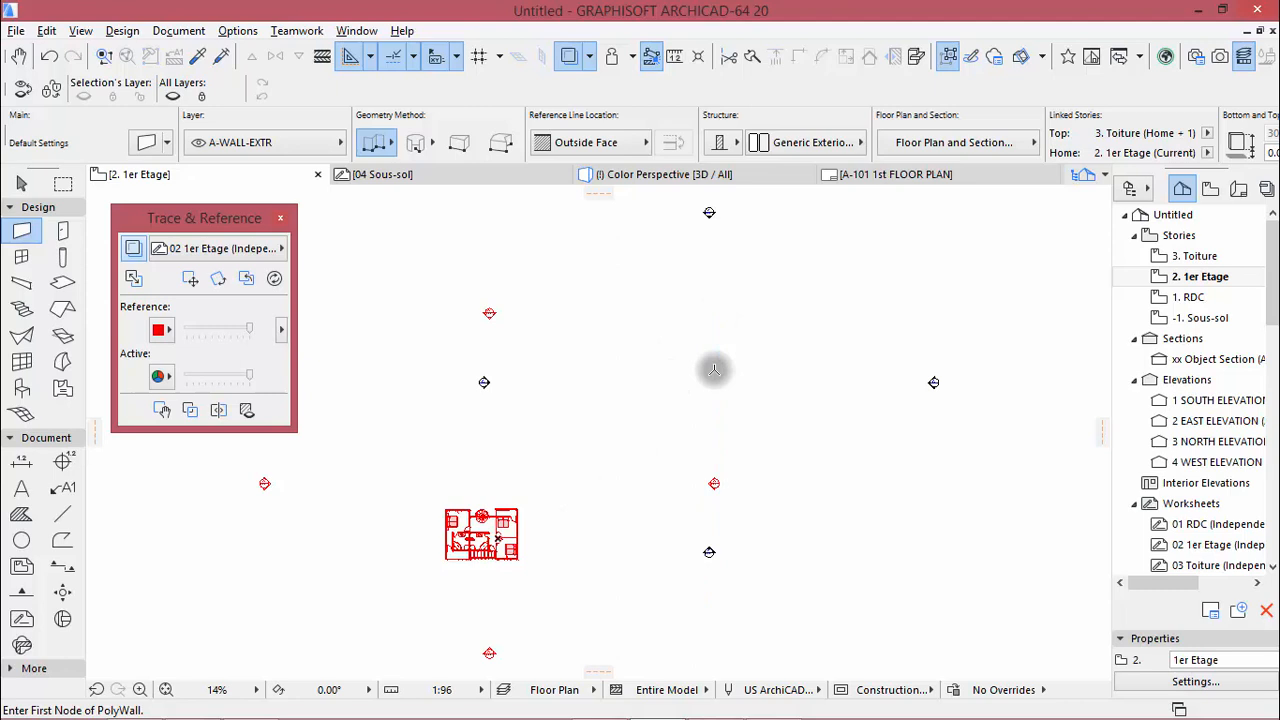
pyautogui.click(1197, 297)
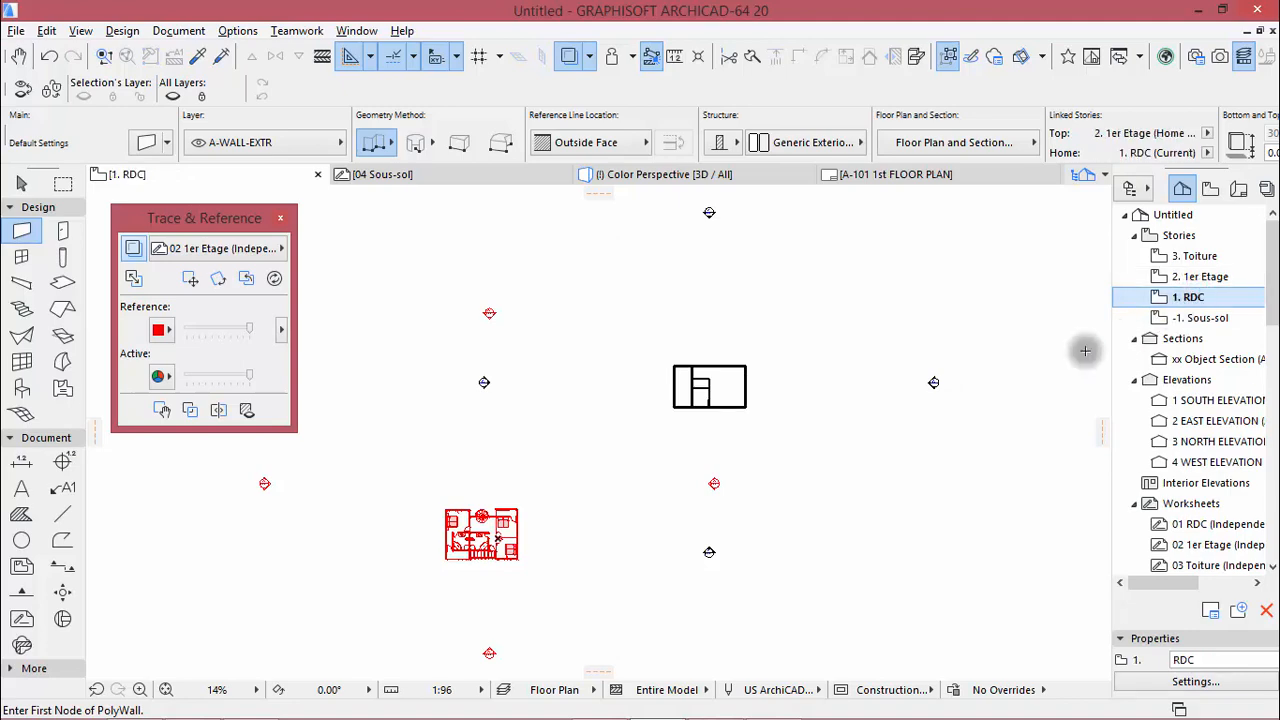
pyautogui.scroll(2, 664, 440)
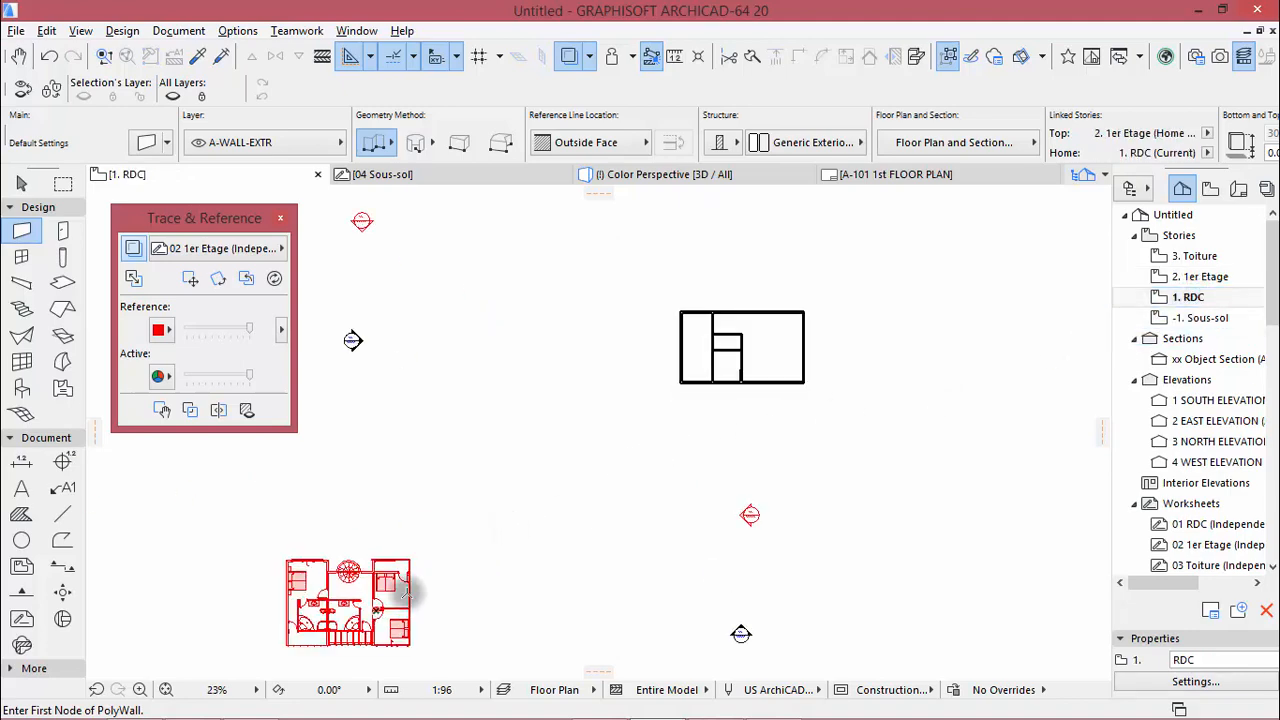
pyautogui.scroll(8, 347, 588)
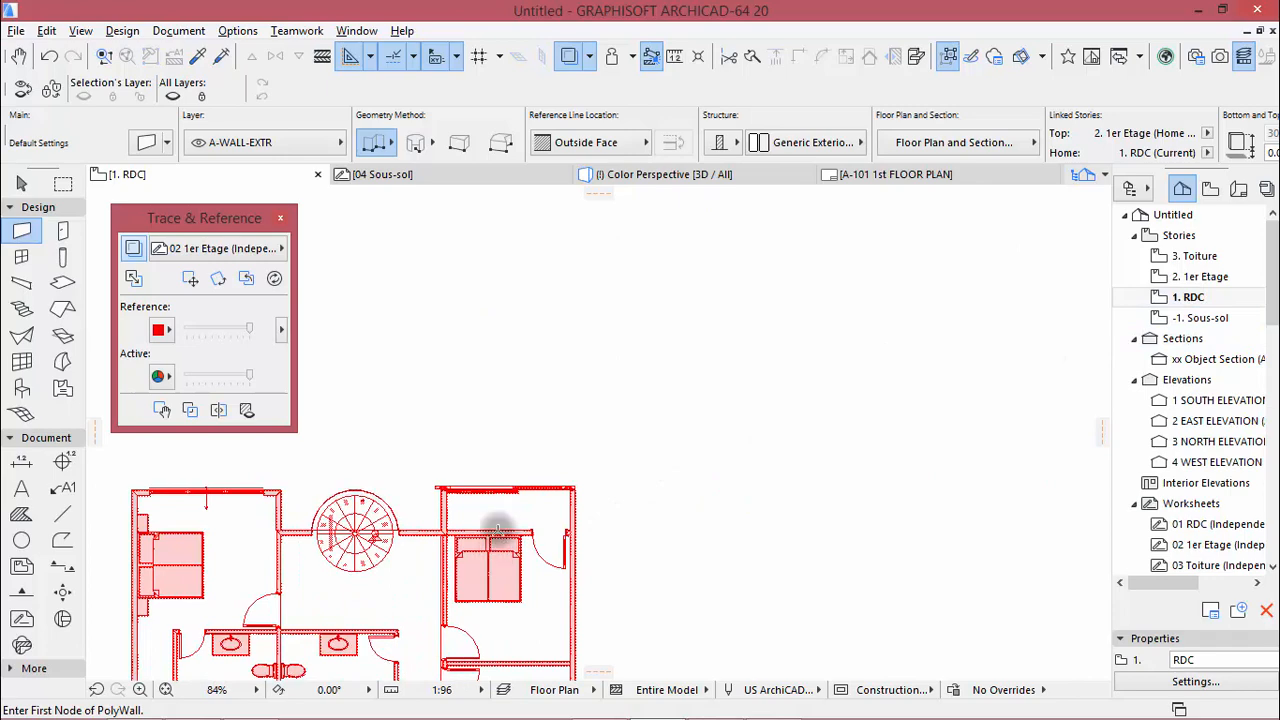
pyautogui.scroll(3, 500, 523)
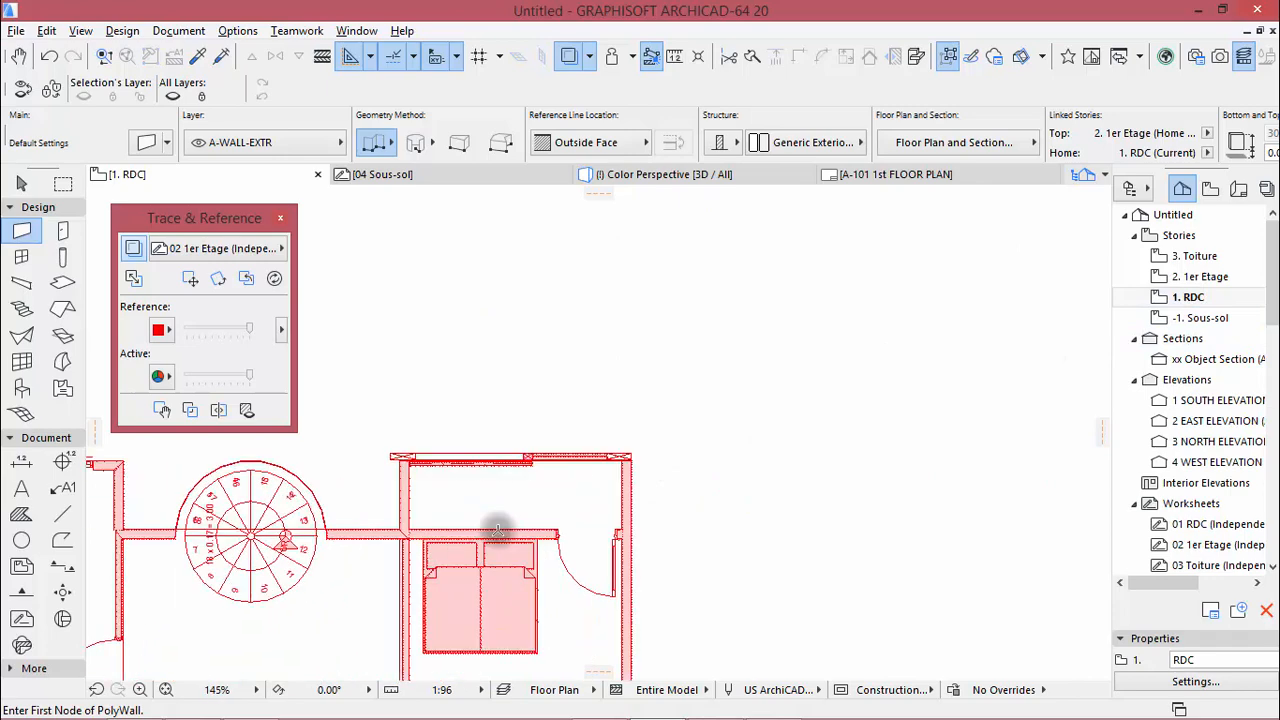
pyautogui.click(190, 279)
pyautogui.scroll(6, 620, 537)
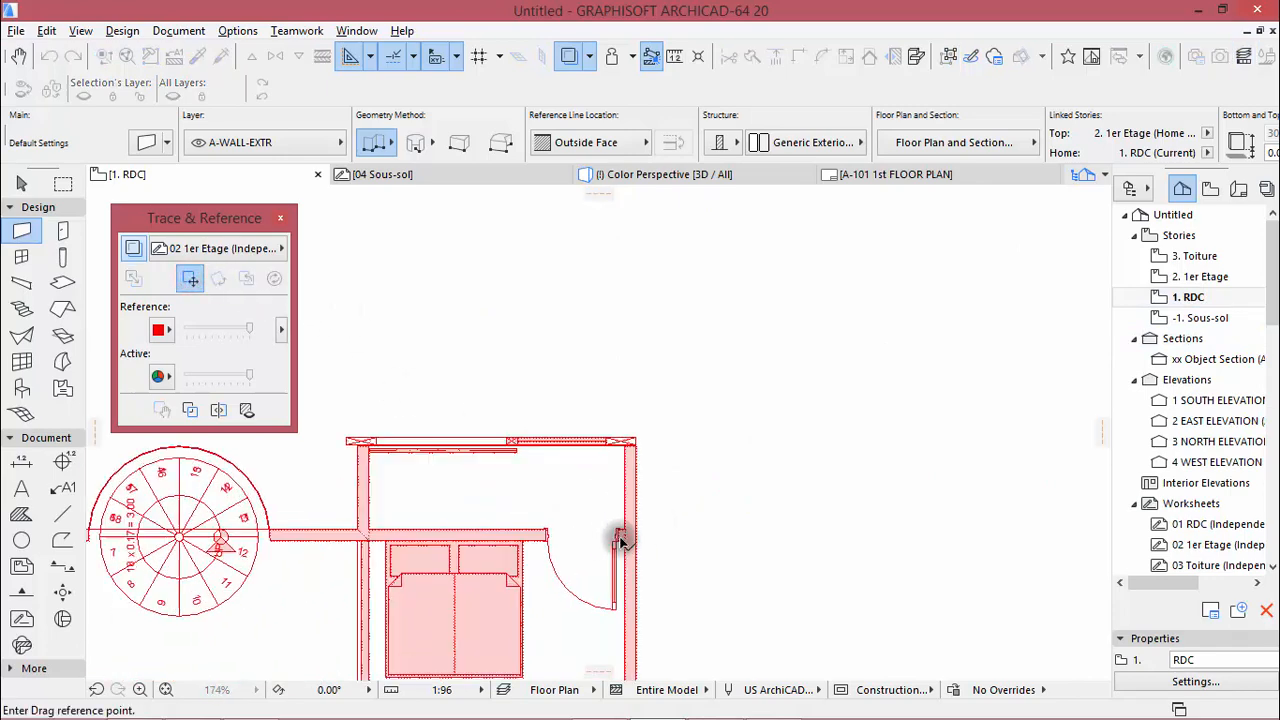
pyautogui.scroll(1, 620, 540)
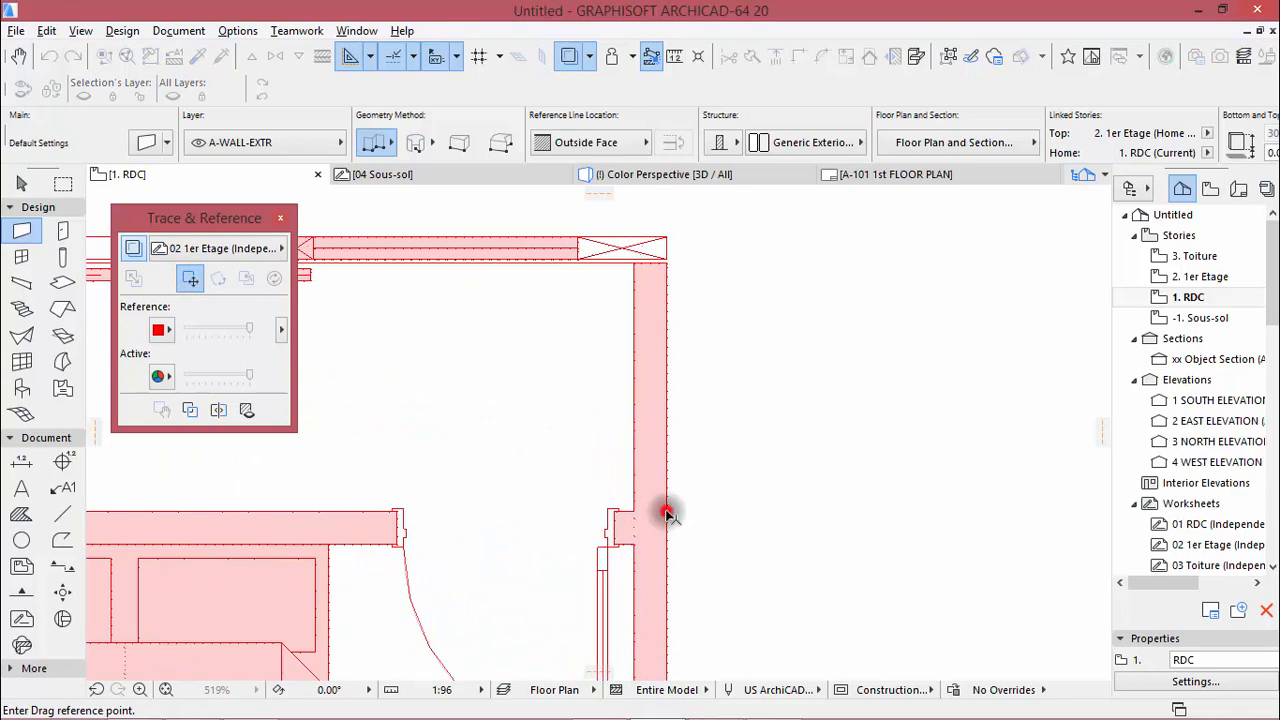
pyautogui.click(667, 513)
pyautogui.scroll(-15, 495, 513)
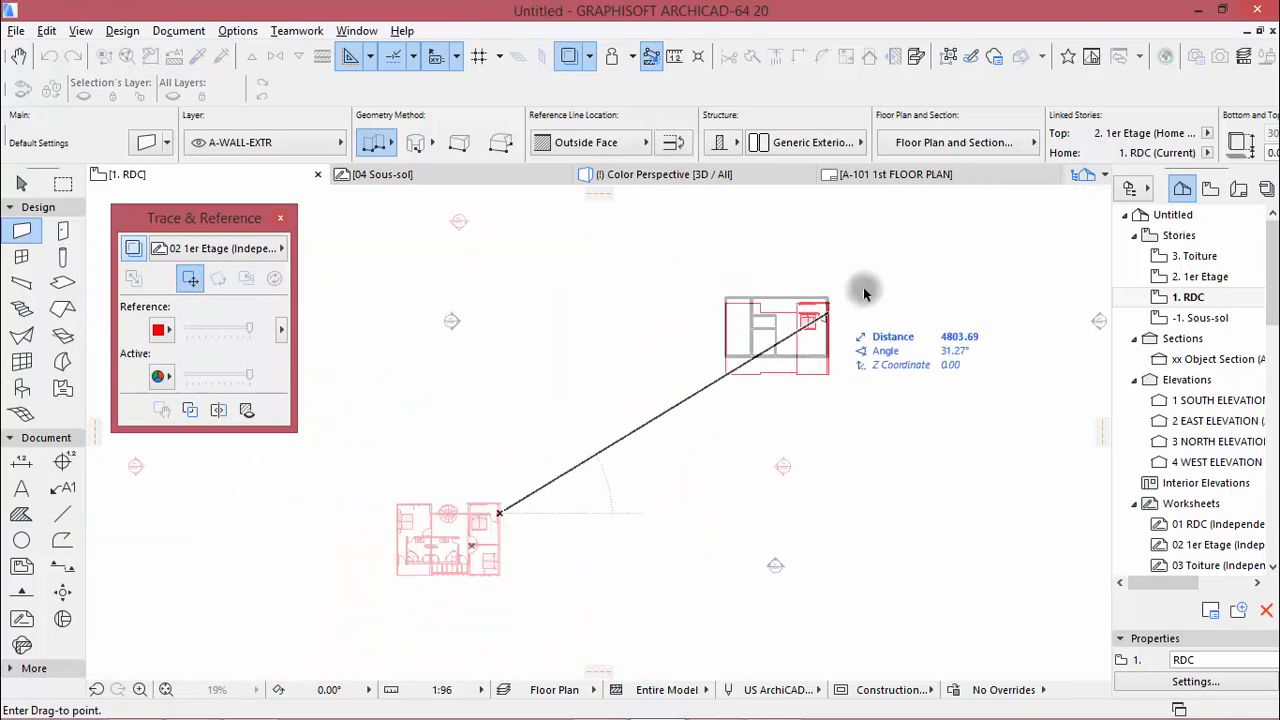
pyautogui.scroll(10, 863, 287)
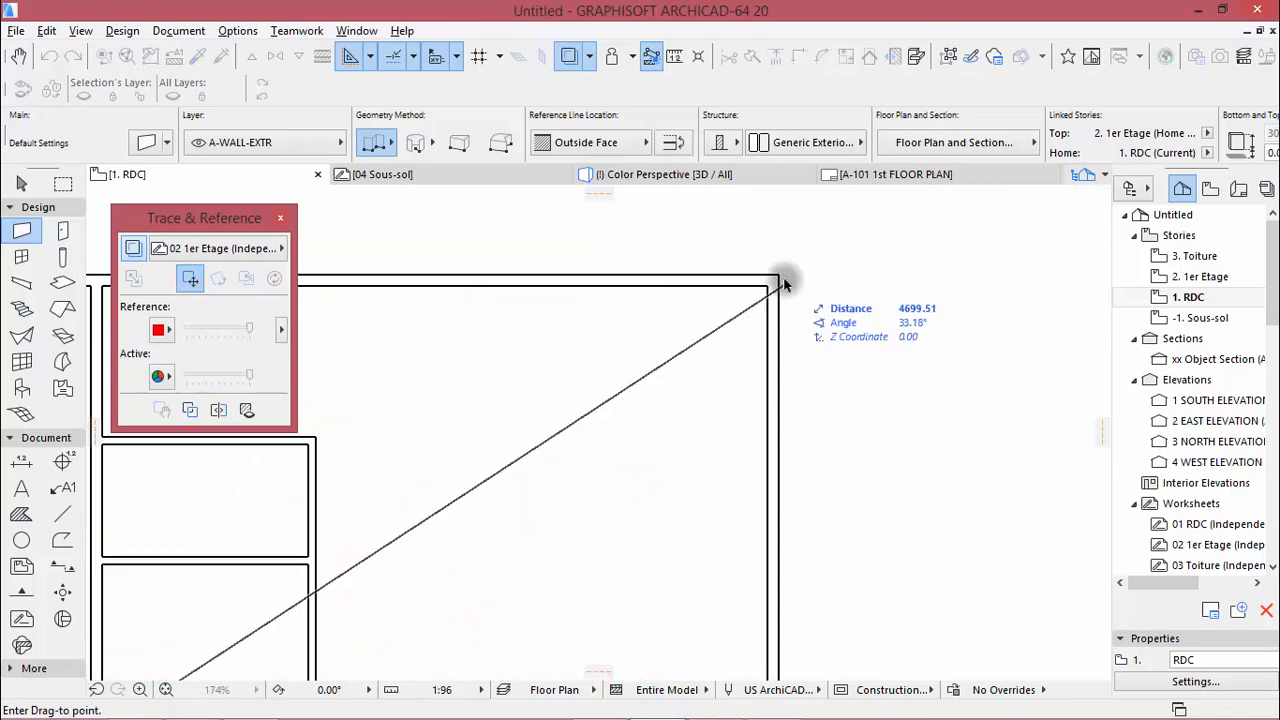
pyautogui.click(784, 285)
# Examine how the moved 1er Etage trace lines up with the RDC walls, including the front projections and the rear outer corner
pyautogui.scroll(-3, 953, 341)
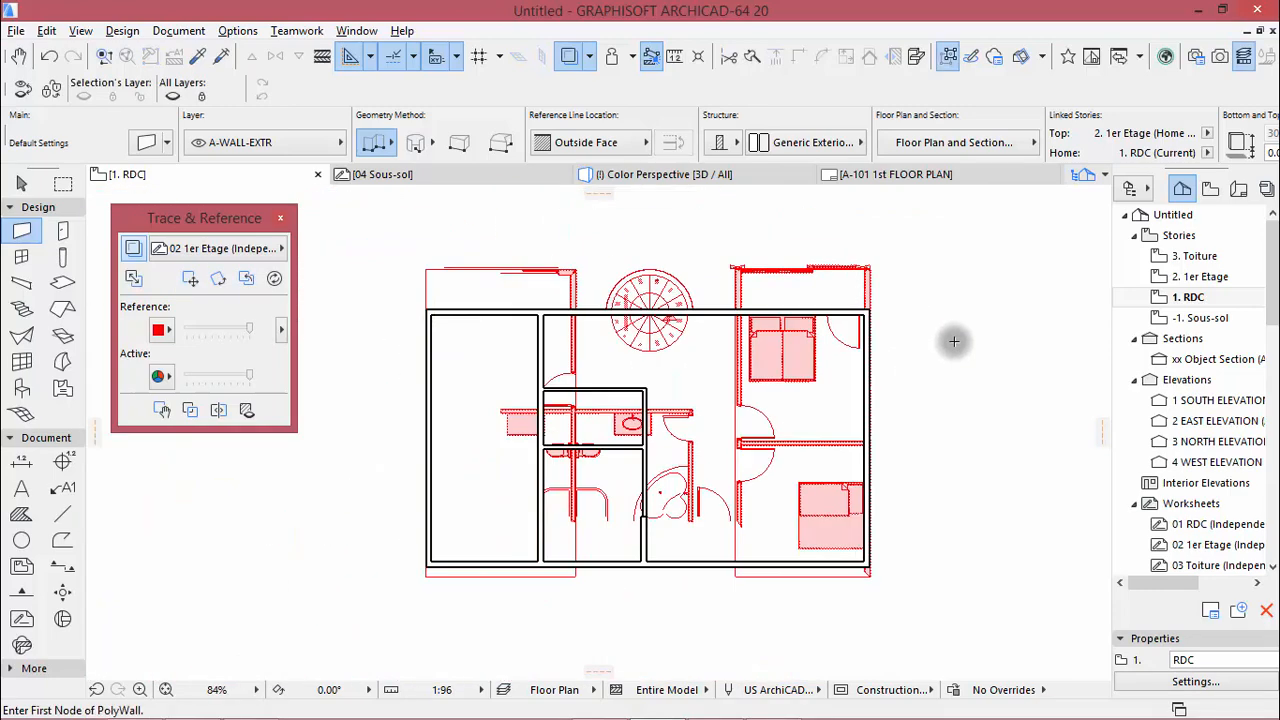
pyautogui.scroll(2, 862, 589)
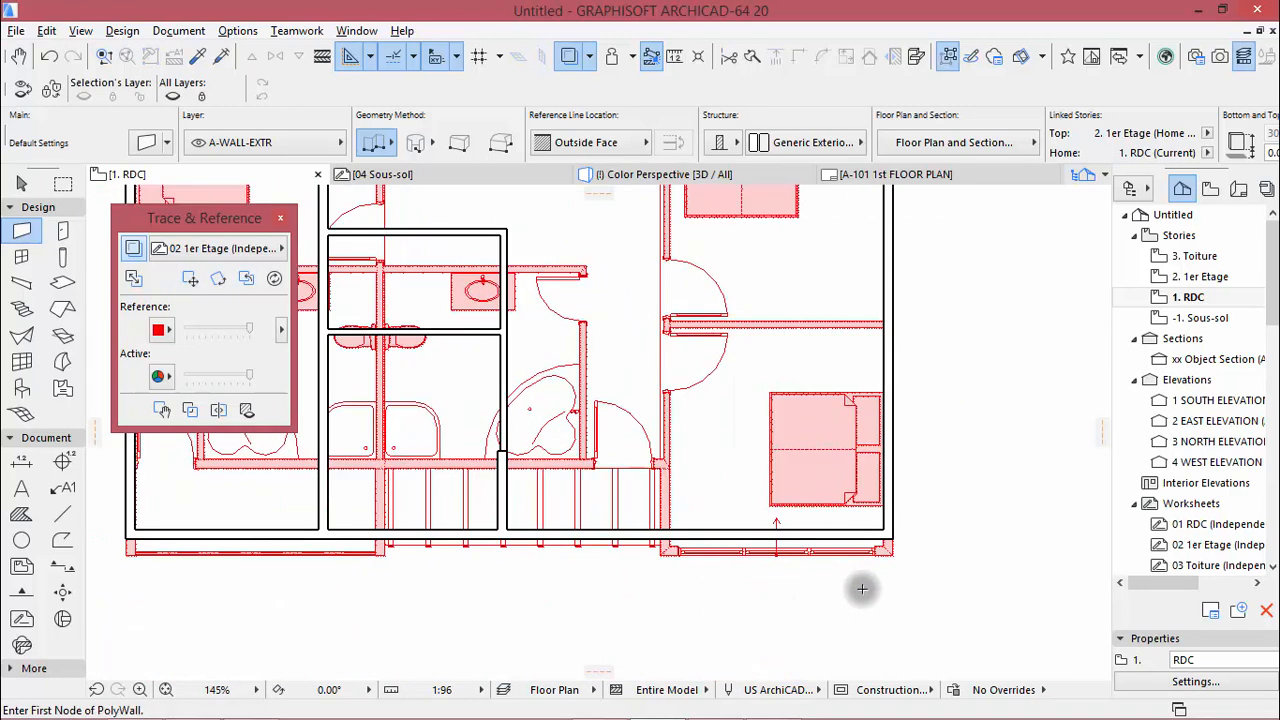
pyautogui.scroll(2, 862, 589)
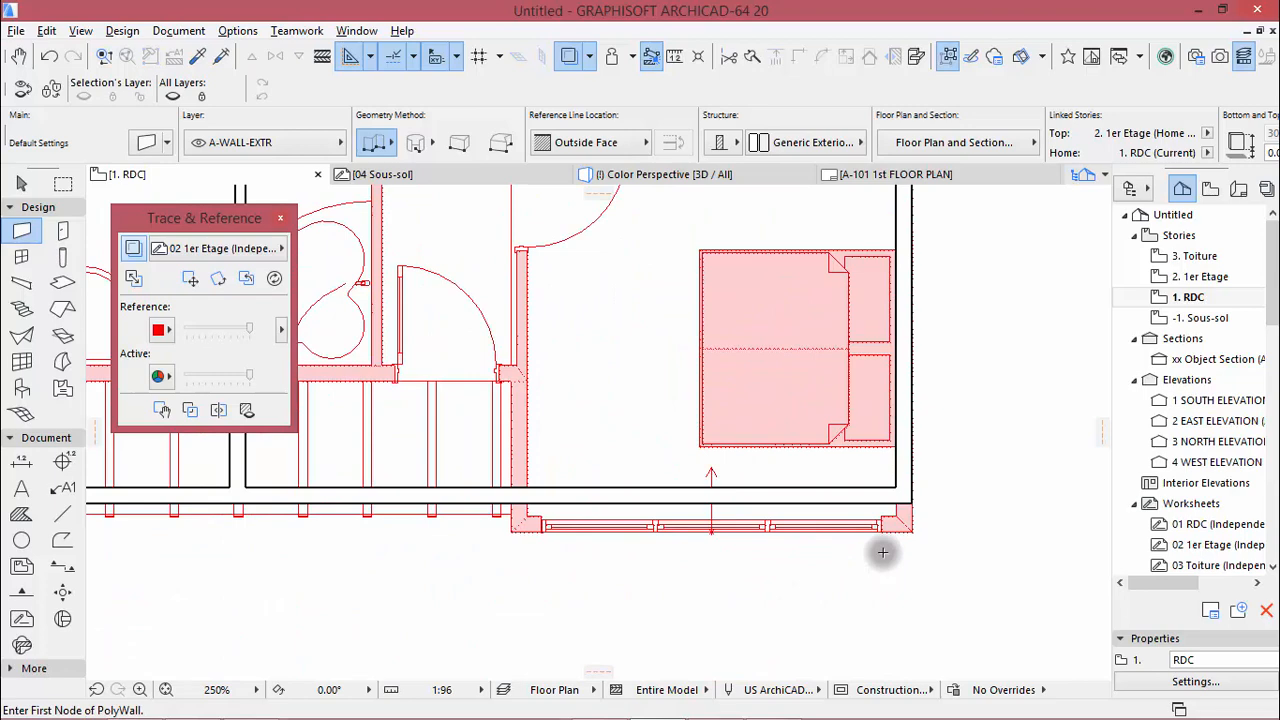
pyautogui.scroll(-2, 1000, 588)
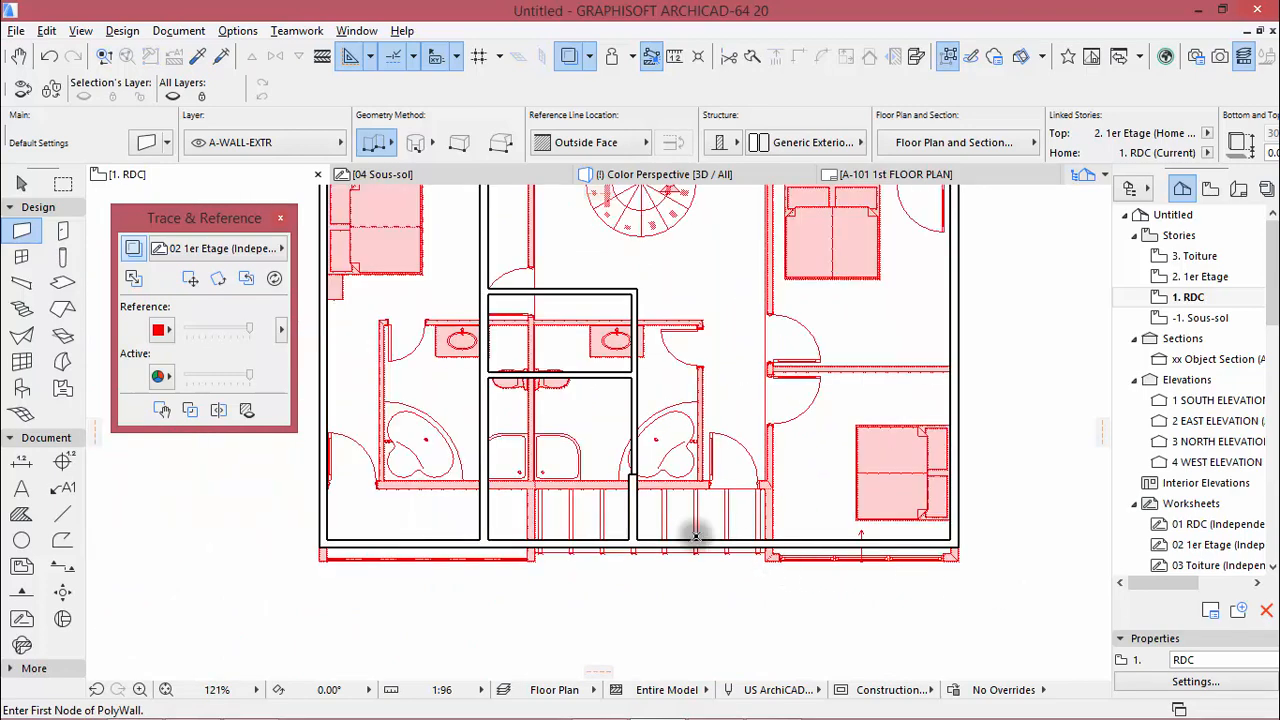
pyautogui.scroll(-1, 690, 528)
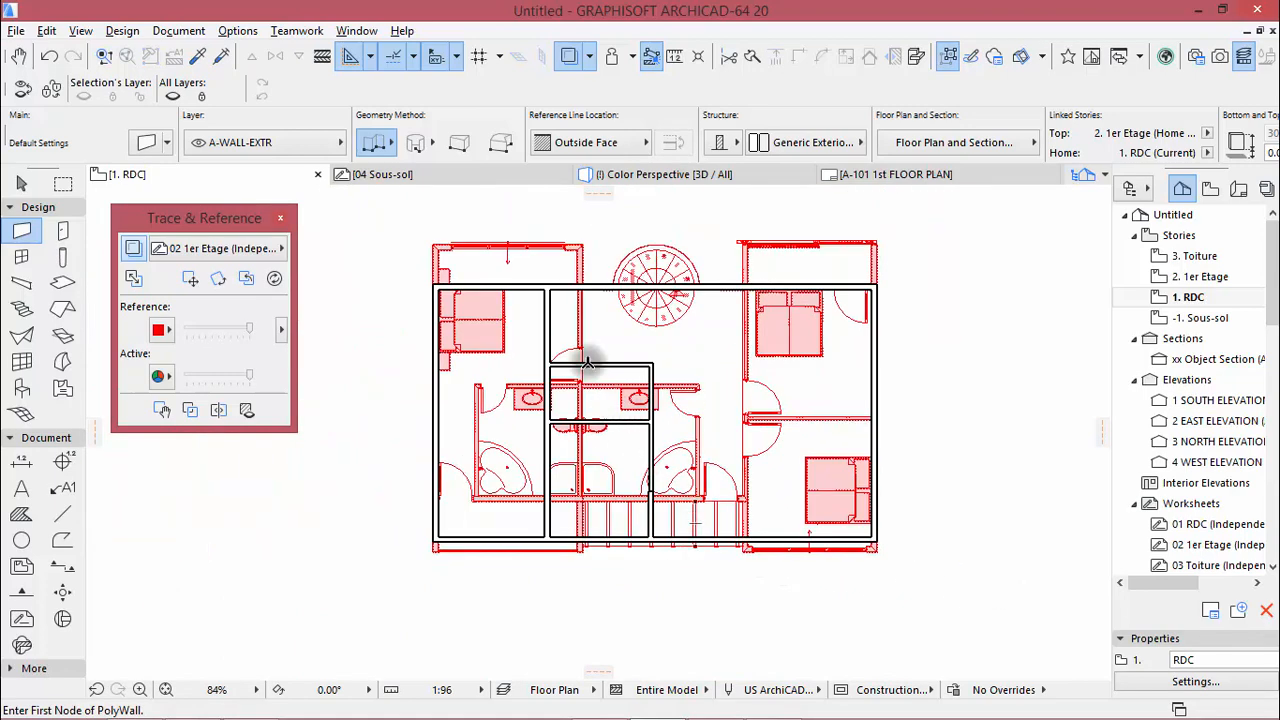
pyautogui.scroll(1, 557, 300)
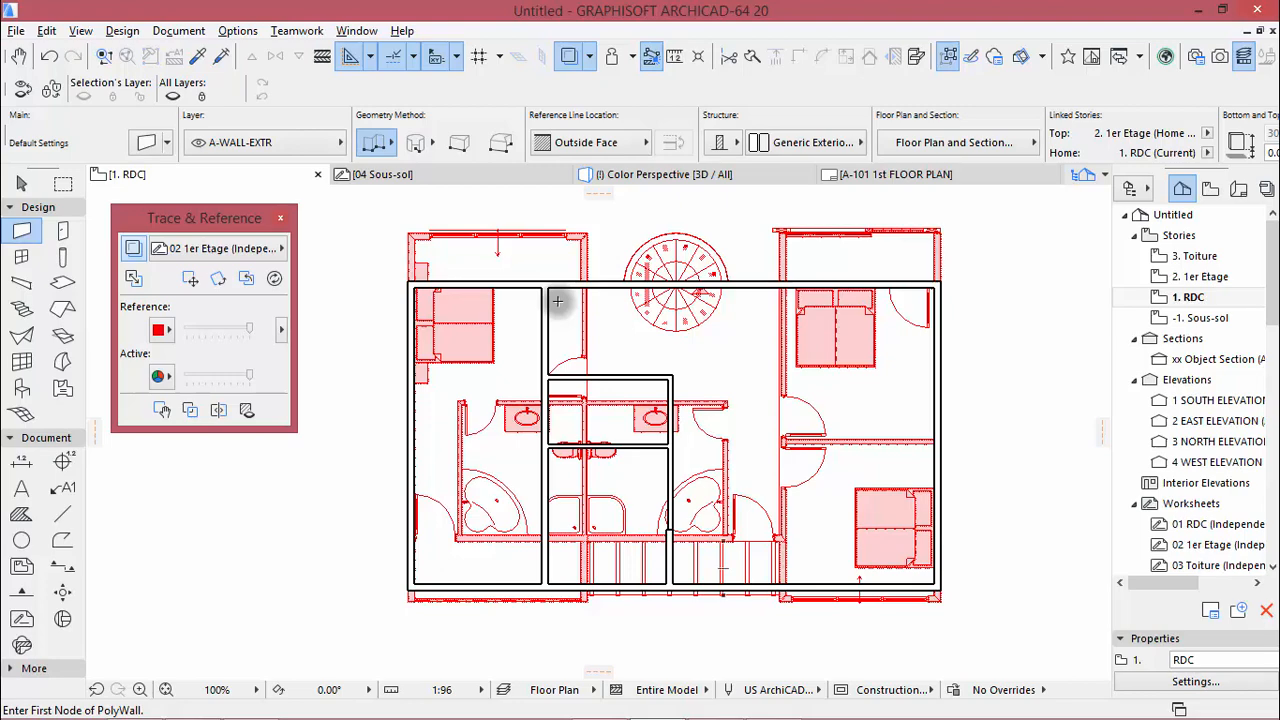
pyautogui.scroll(-1, 434, 363)
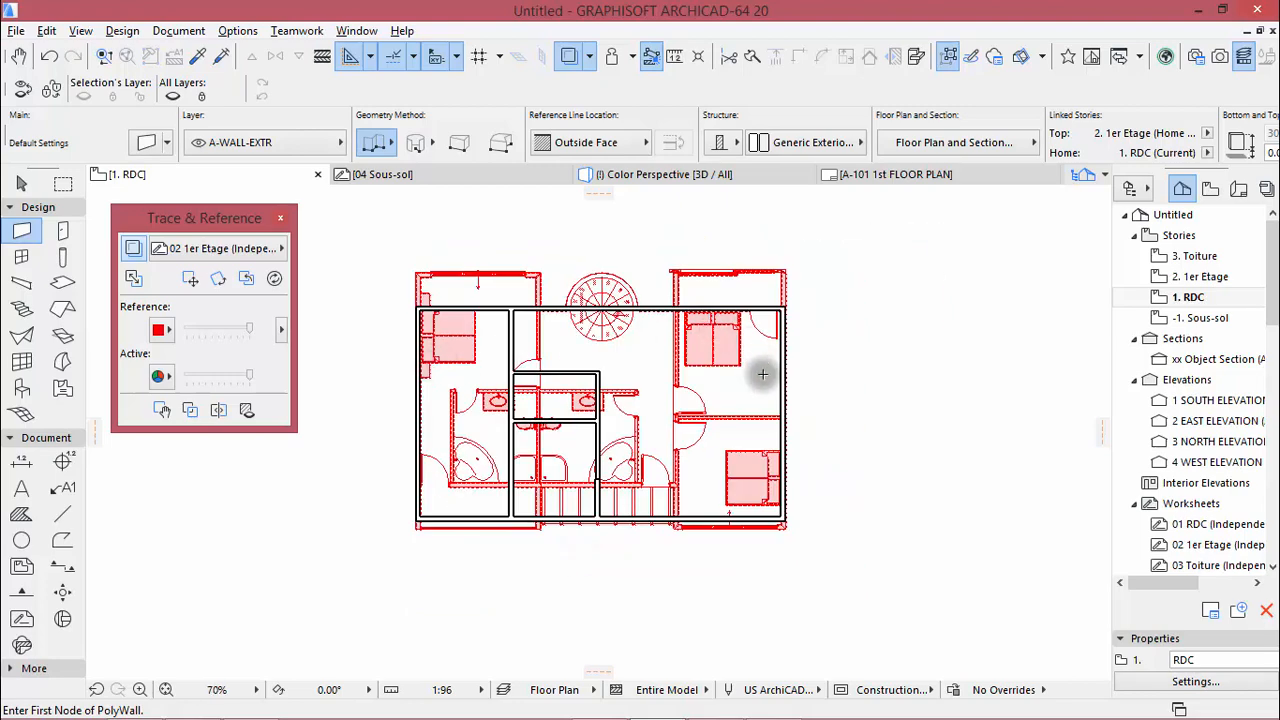
pyautogui.scroll(15, 738, 278)
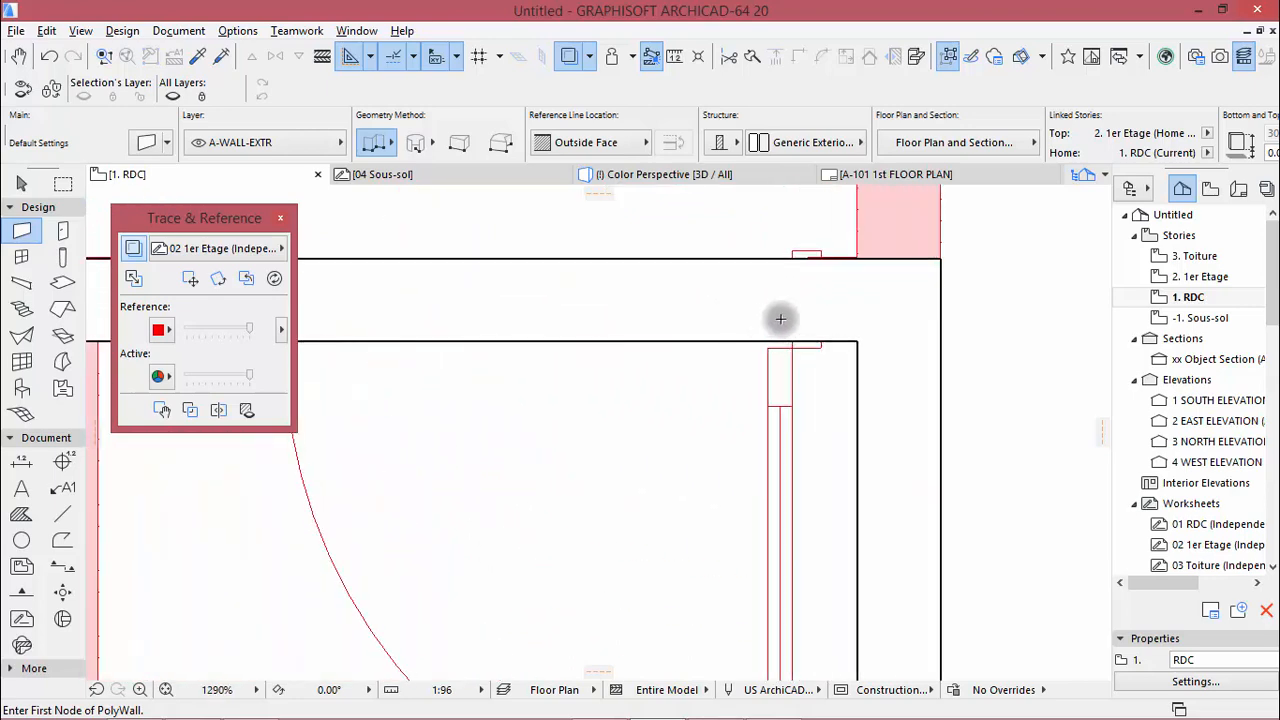
pyautogui.scroll(-12, 780, 319)
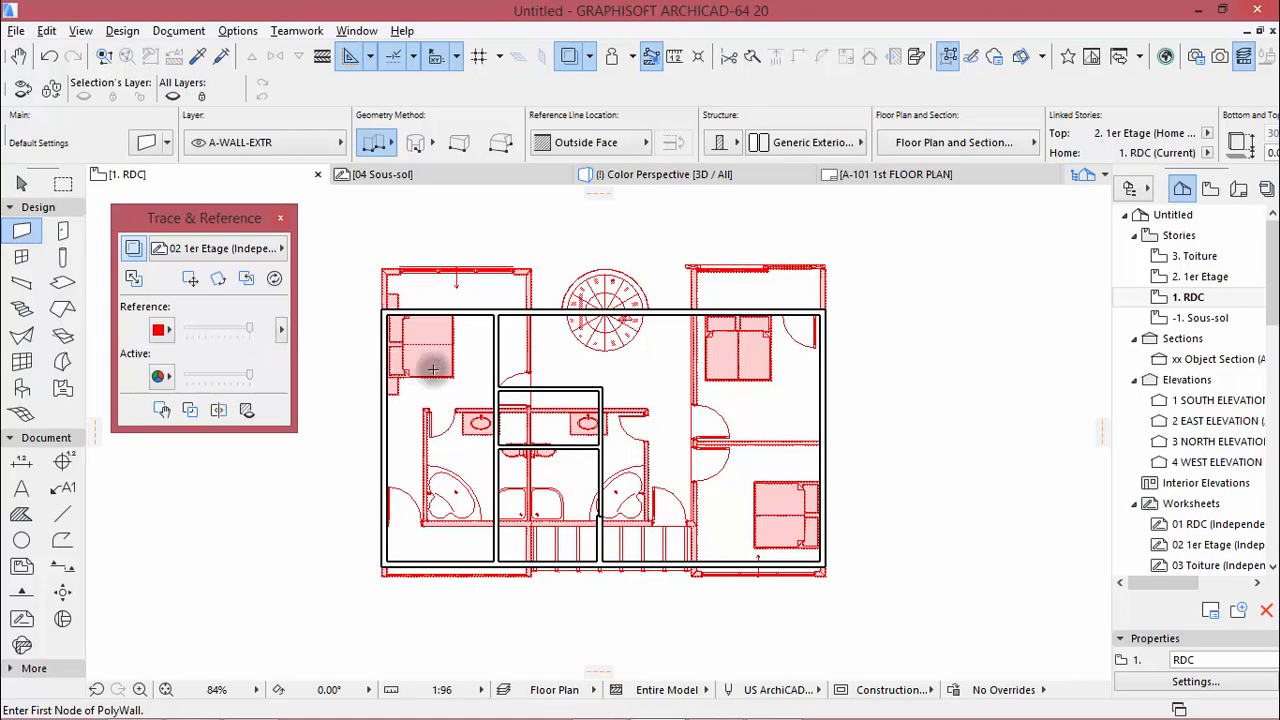
# Return to the 2. 1er Etage story and review the default wall settings without changing them
pyautogui.doubleClick(1199, 276)
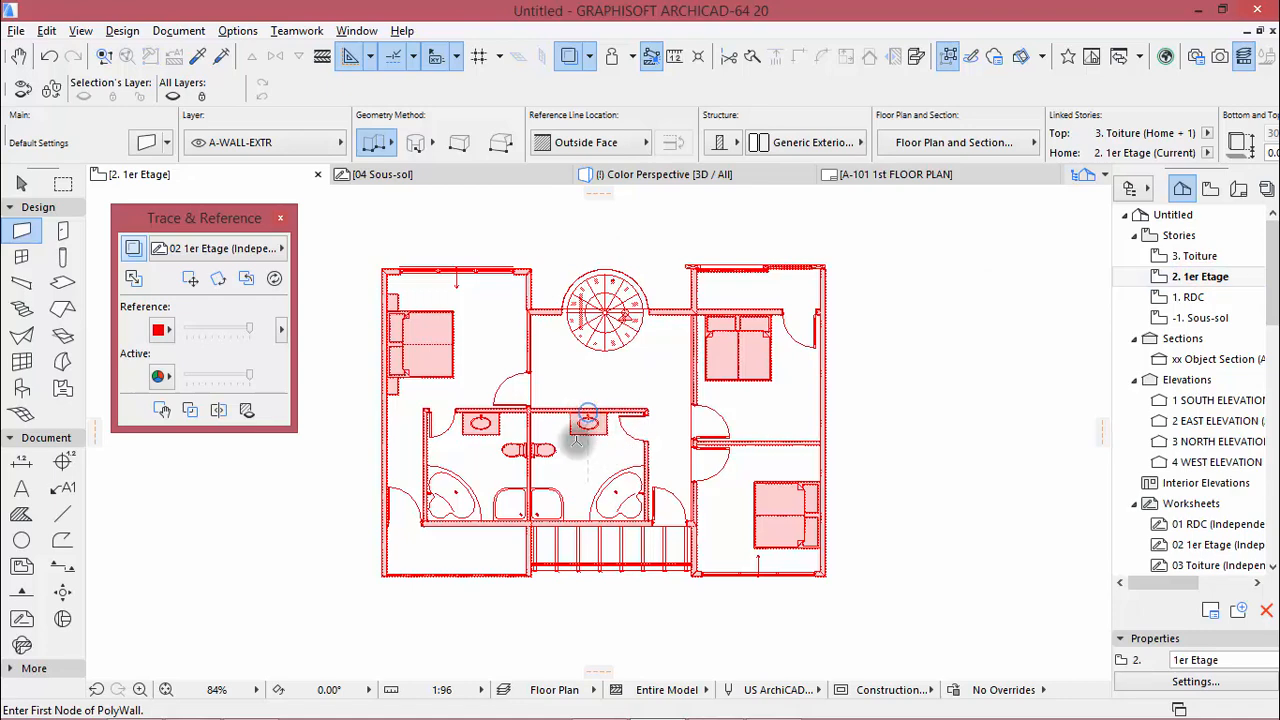
pyautogui.scroll(1, 640, 536)
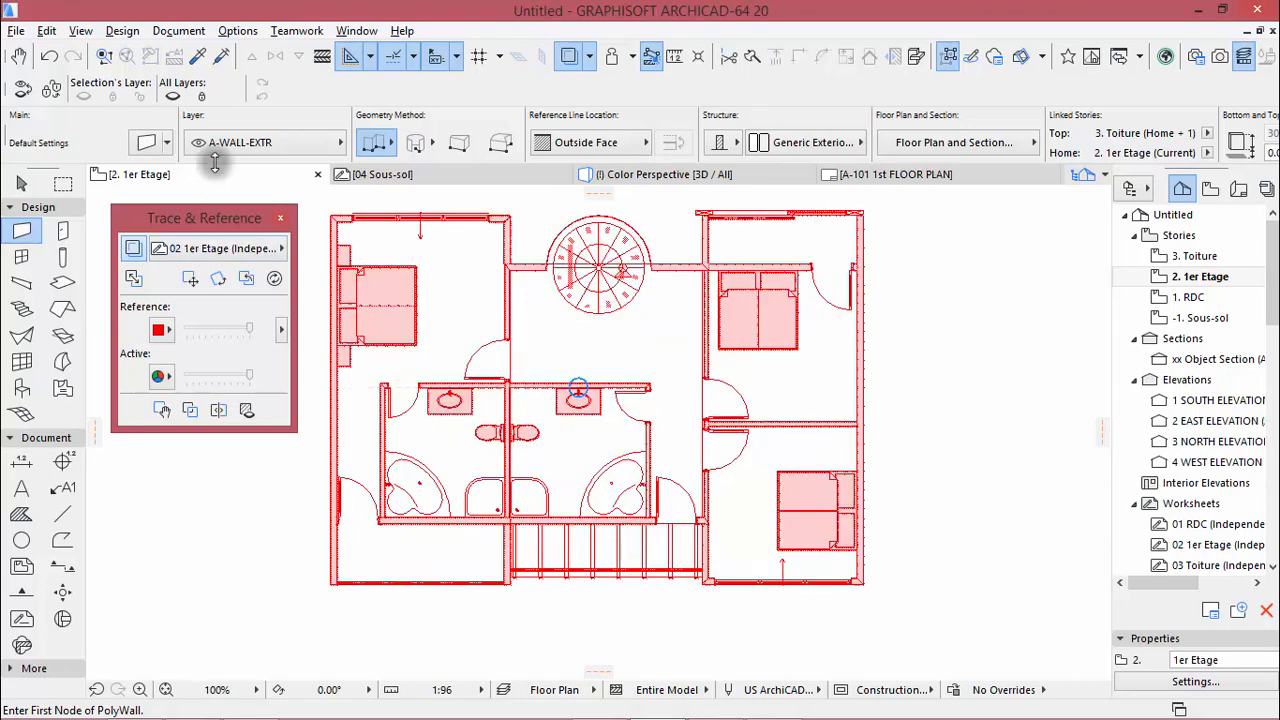
pyautogui.click(148, 146)
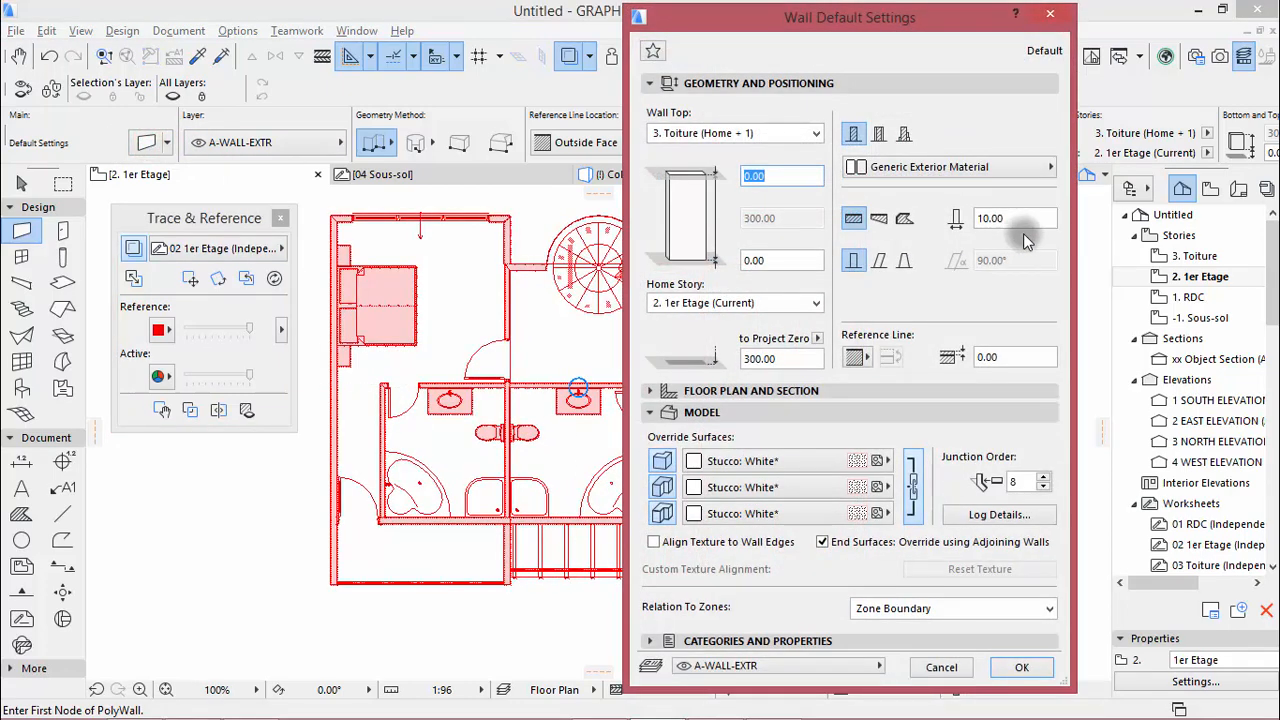
pyautogui.click(1050, 14)
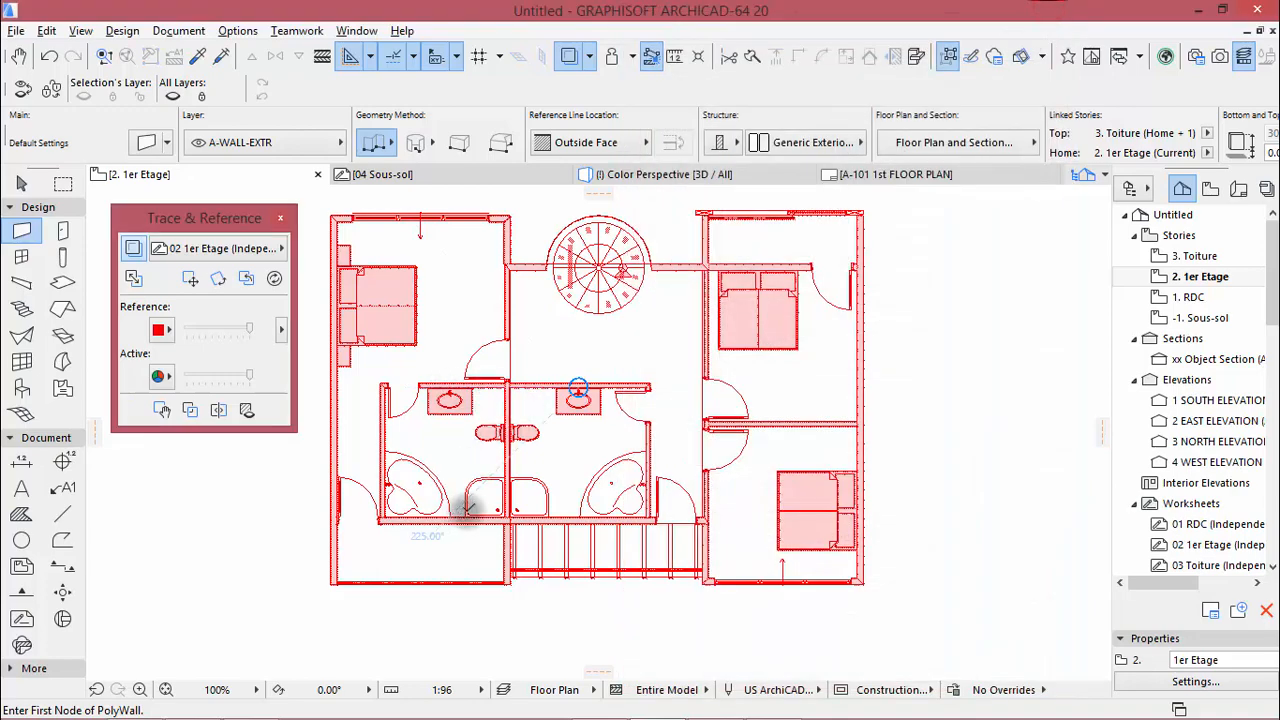
# Draw a continuous wall around three sides of the two adjoining bathrooms over the trace, with side runs about 300 long
pyautogui.scroll(1, 465, 505)
pyautogui.scroll(4, 349, 521)
pyautogui.scroll(2, 349, 521)
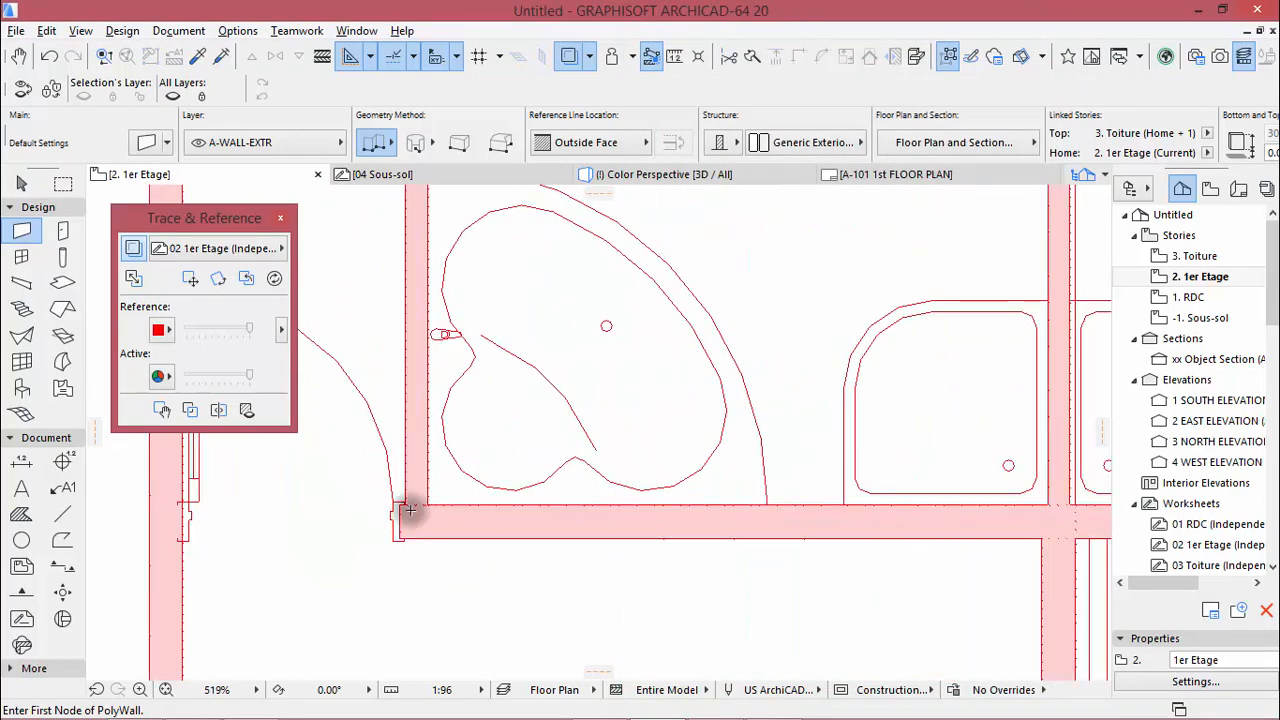
pyautogui.click(427, 500)
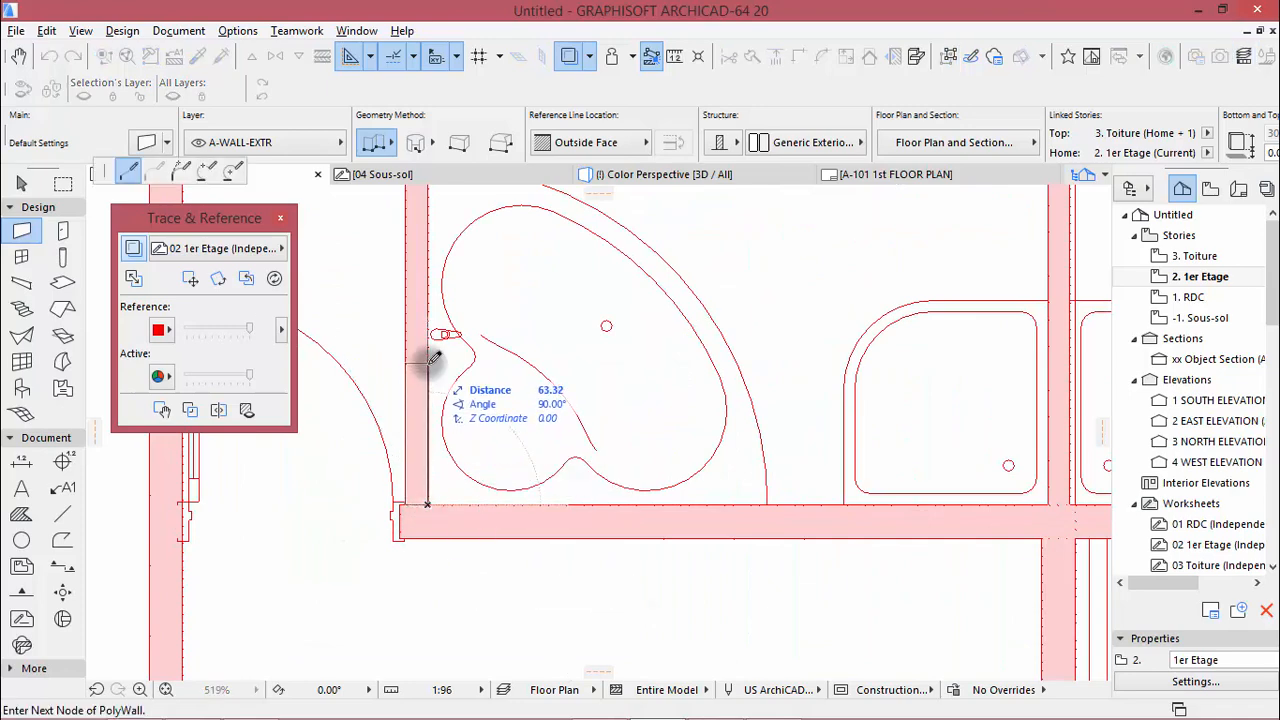
pyautogui.scroll(-5, 420, 420)
pyautogui.scroll(3, 412, 308)
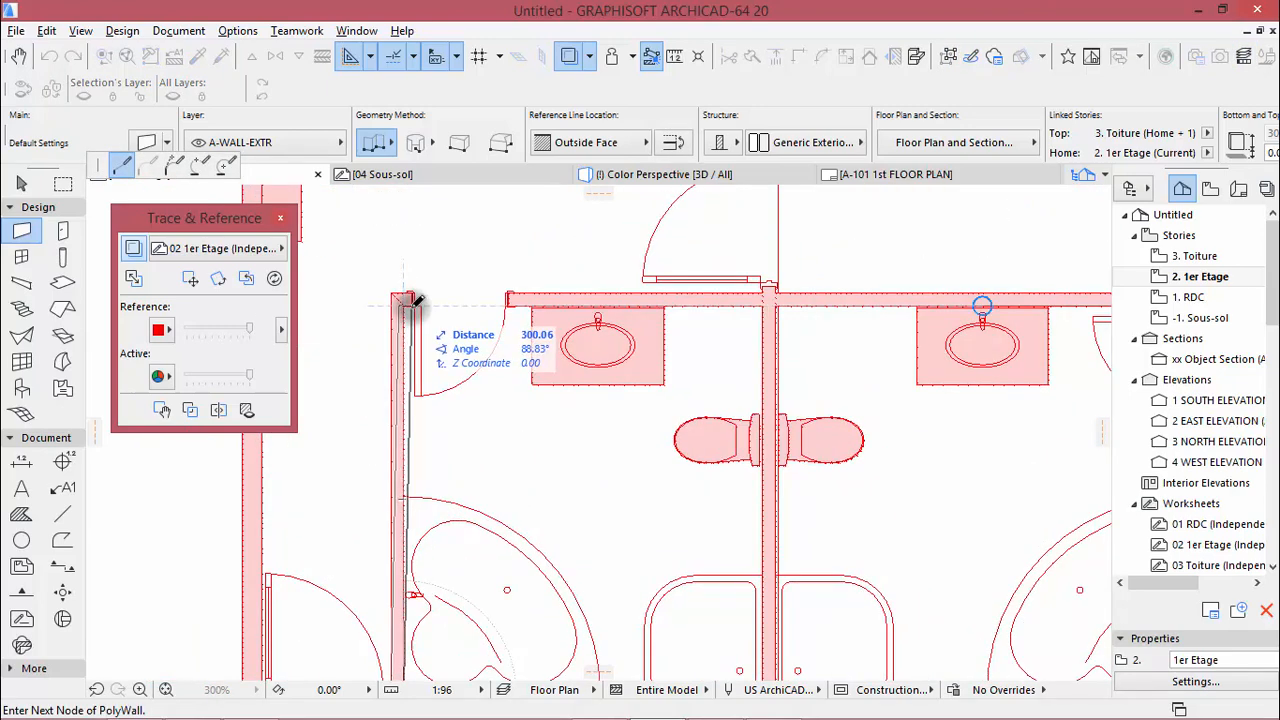
pyautogui.click(404, 300)
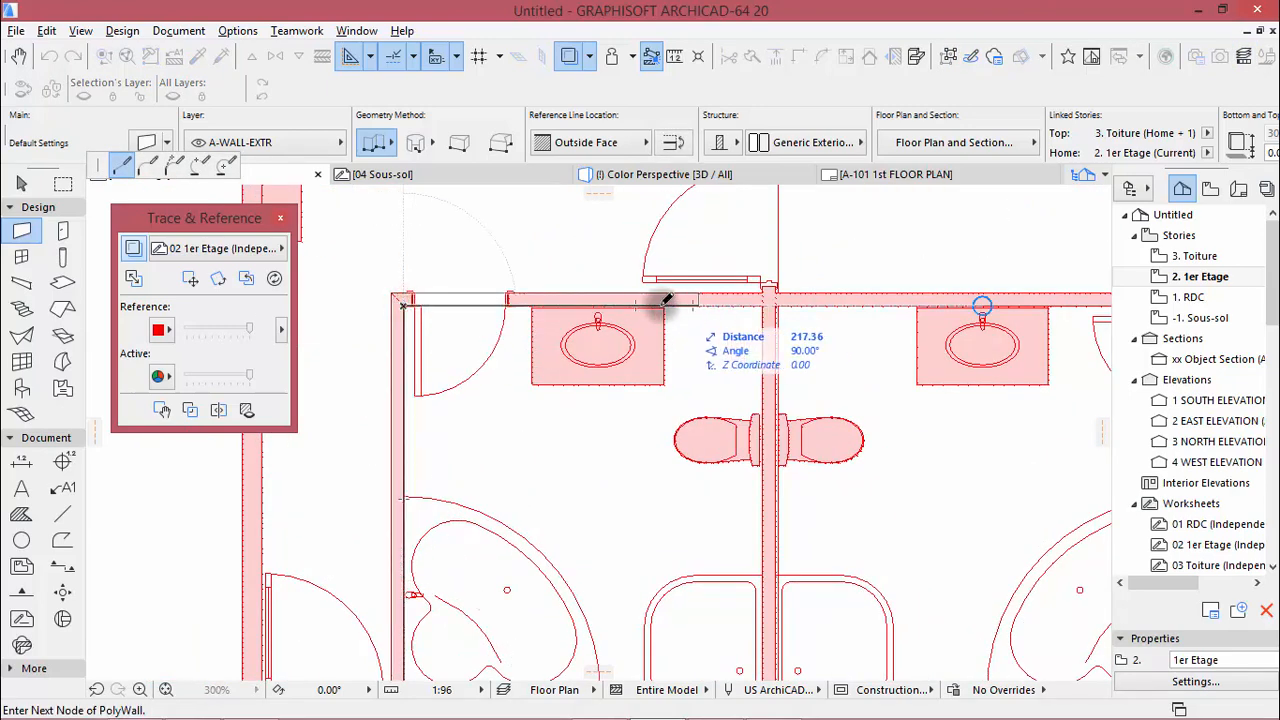
pyautogui.scroll(-4, 663, 294)
pyautogui.scroll(4, 905, 296)
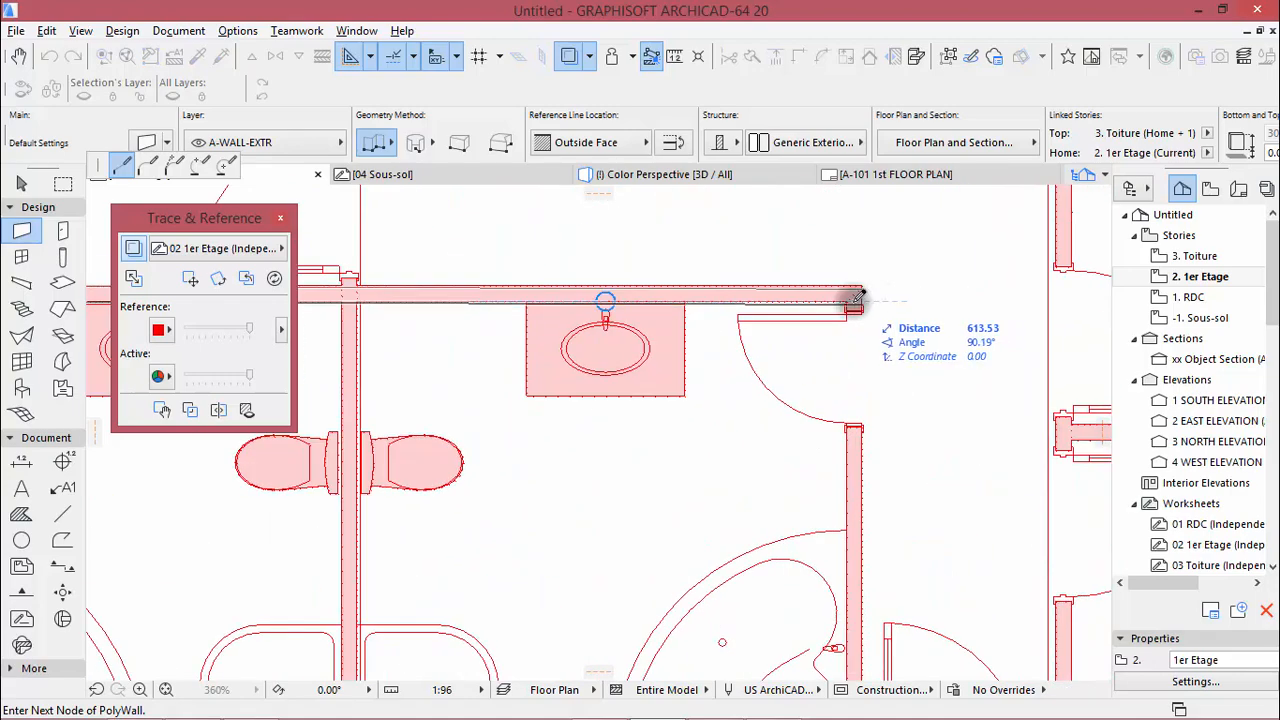
pyautogui.click(855, 296)
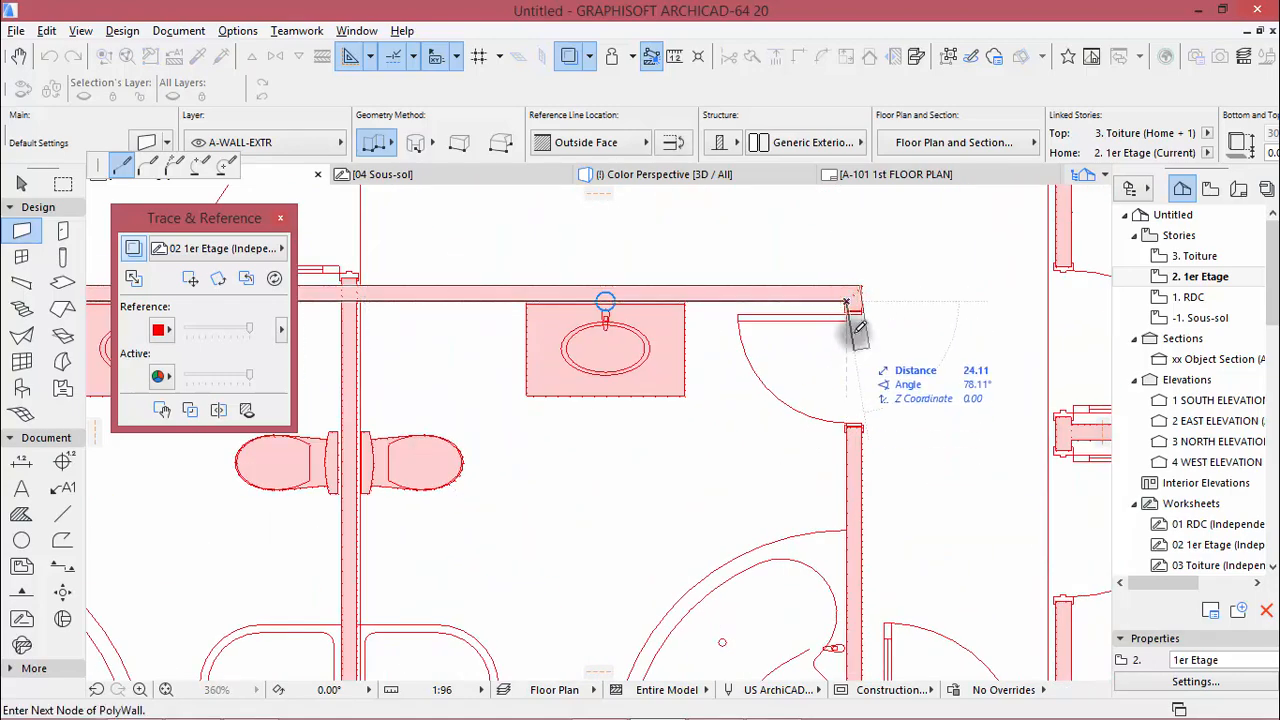
pyautogui.scroll(-4, 849, 337)
pyautogui.scroll(5, 857, 478)
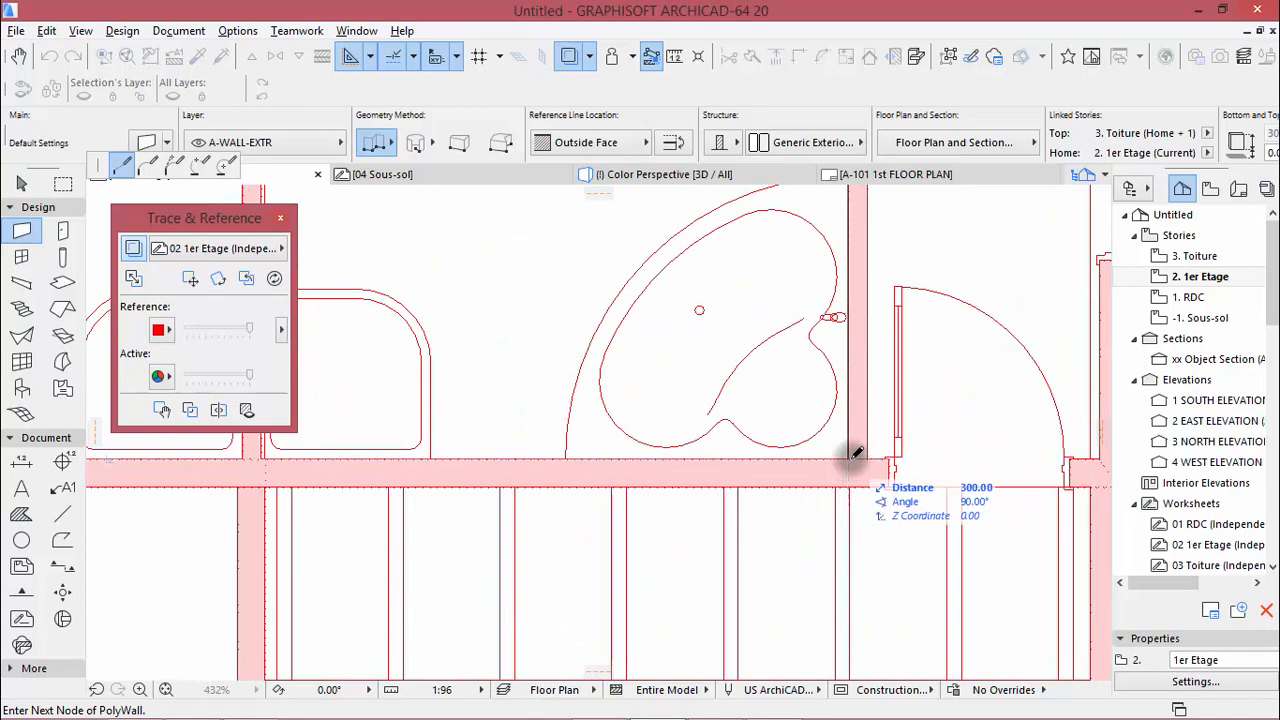
pyautogui.rightClick(792, 430)
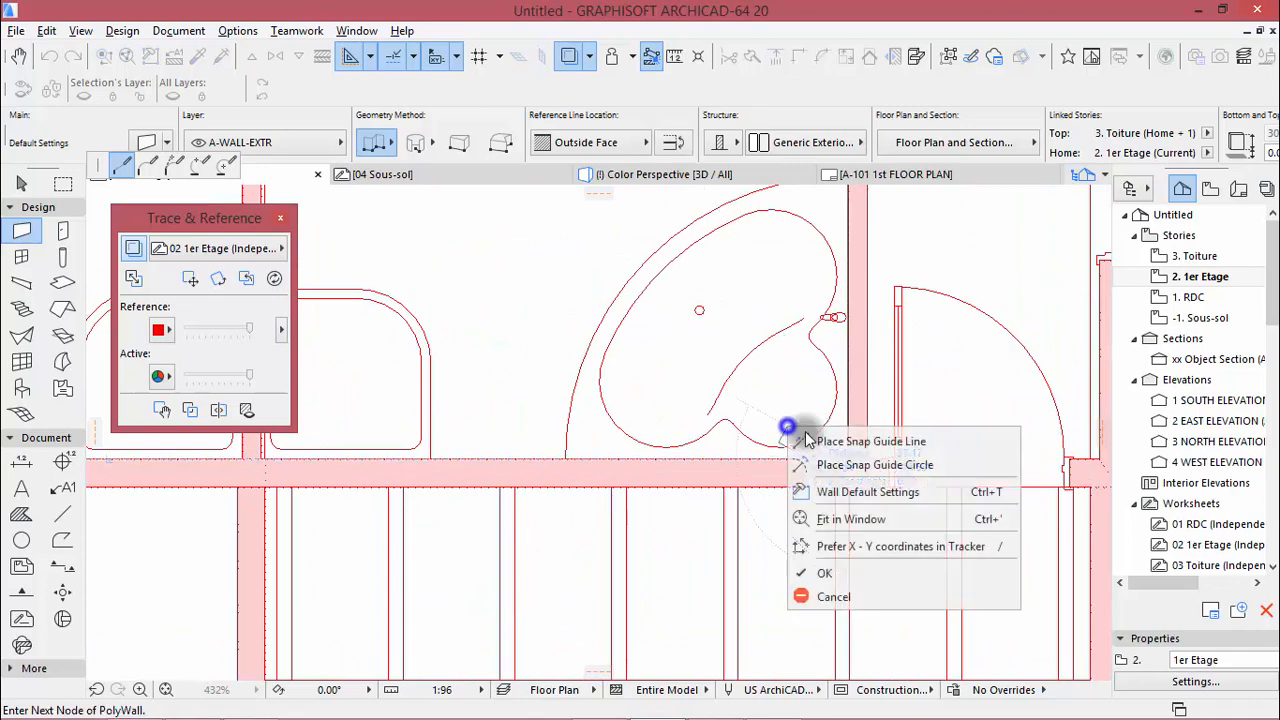
pyautogui.click(824, 573)
pyautogui.scroll(-5, 660, 418)
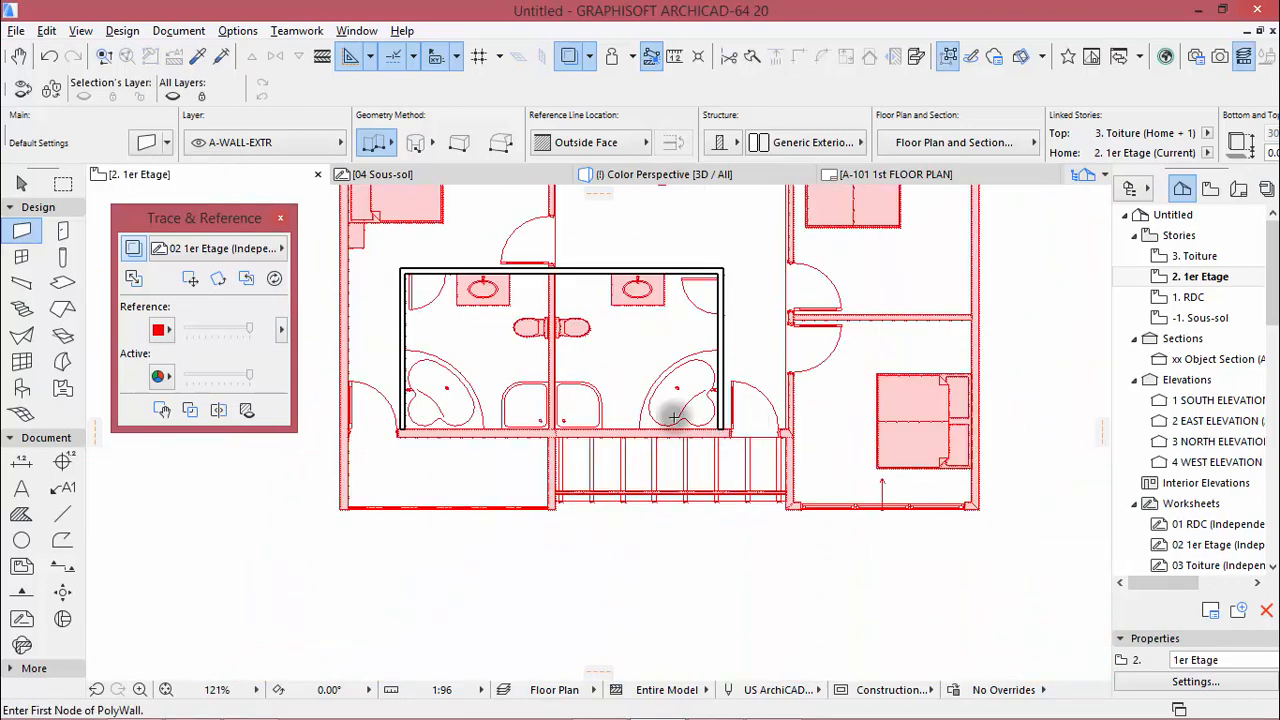
# Draw the partition wall between the two bathrooms over the trace, flipping it to the other side of its reference line
pyautogui.scroll(4, 545, 432)
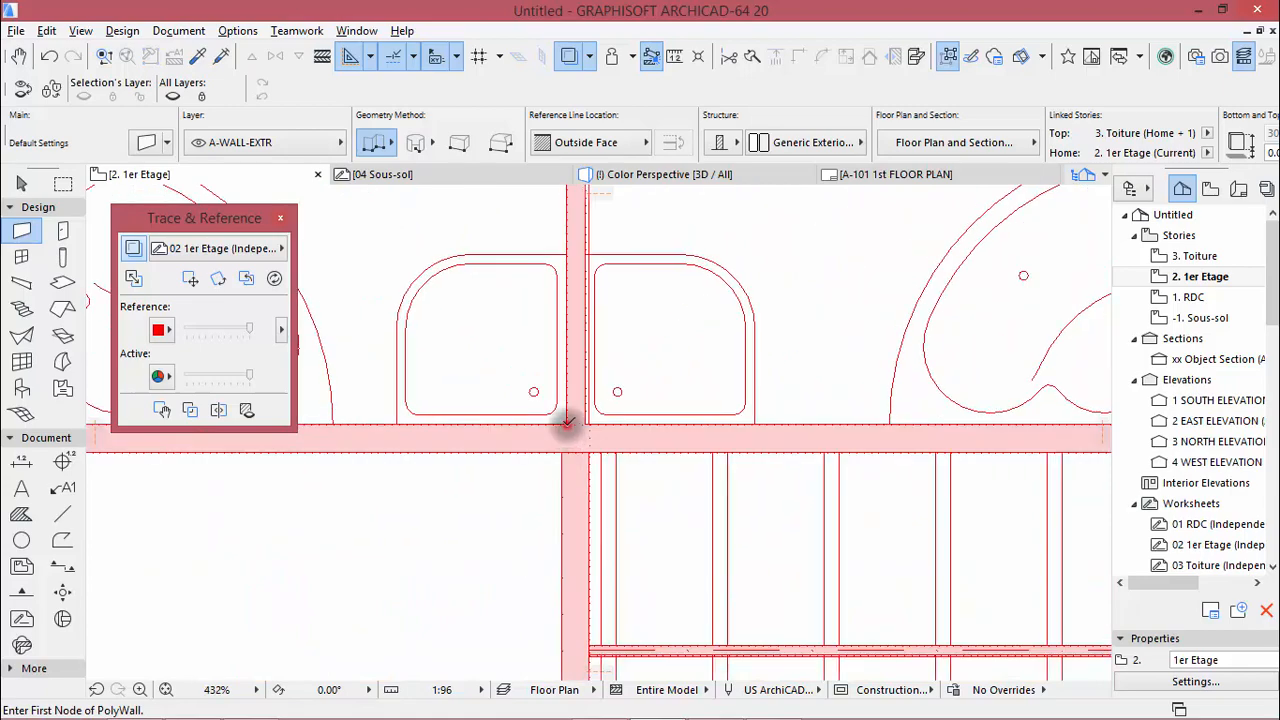
pyautogui.click(566, 423)
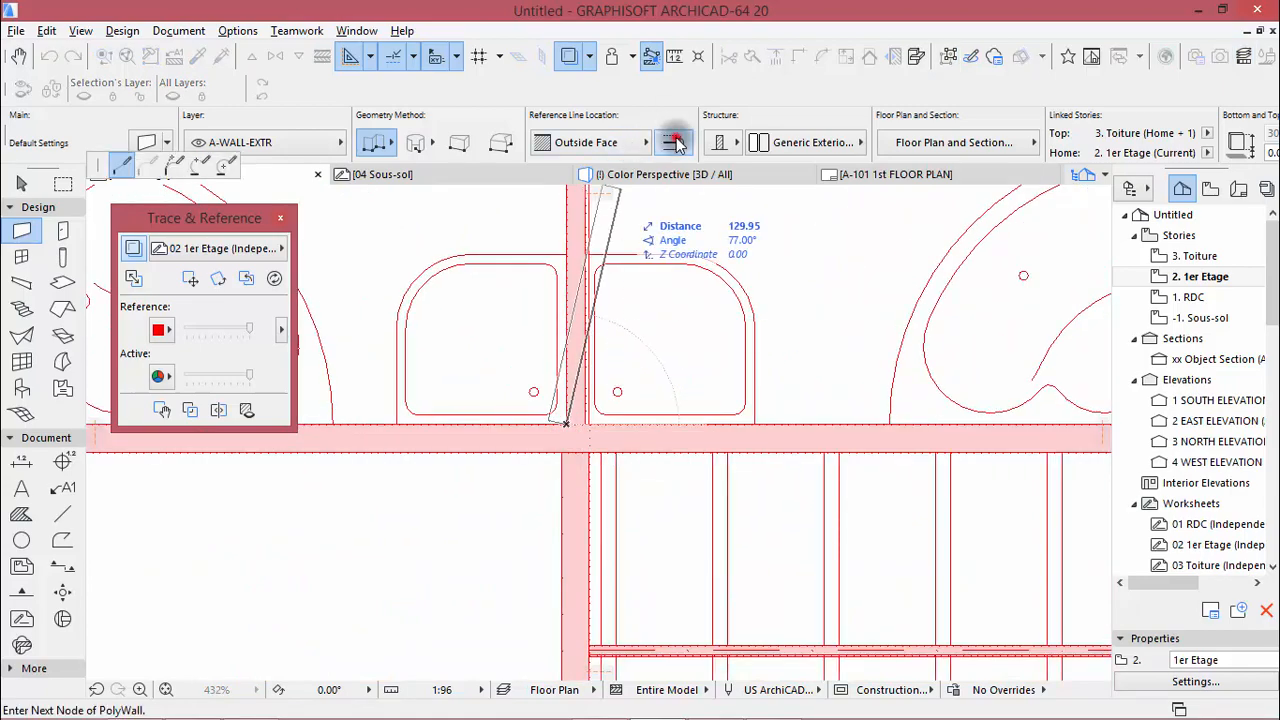
pyautogui.click(676, 142)
pyautogui.scroll(-3, 570, 425)
pyautogui.scroll(4, 567, 265)
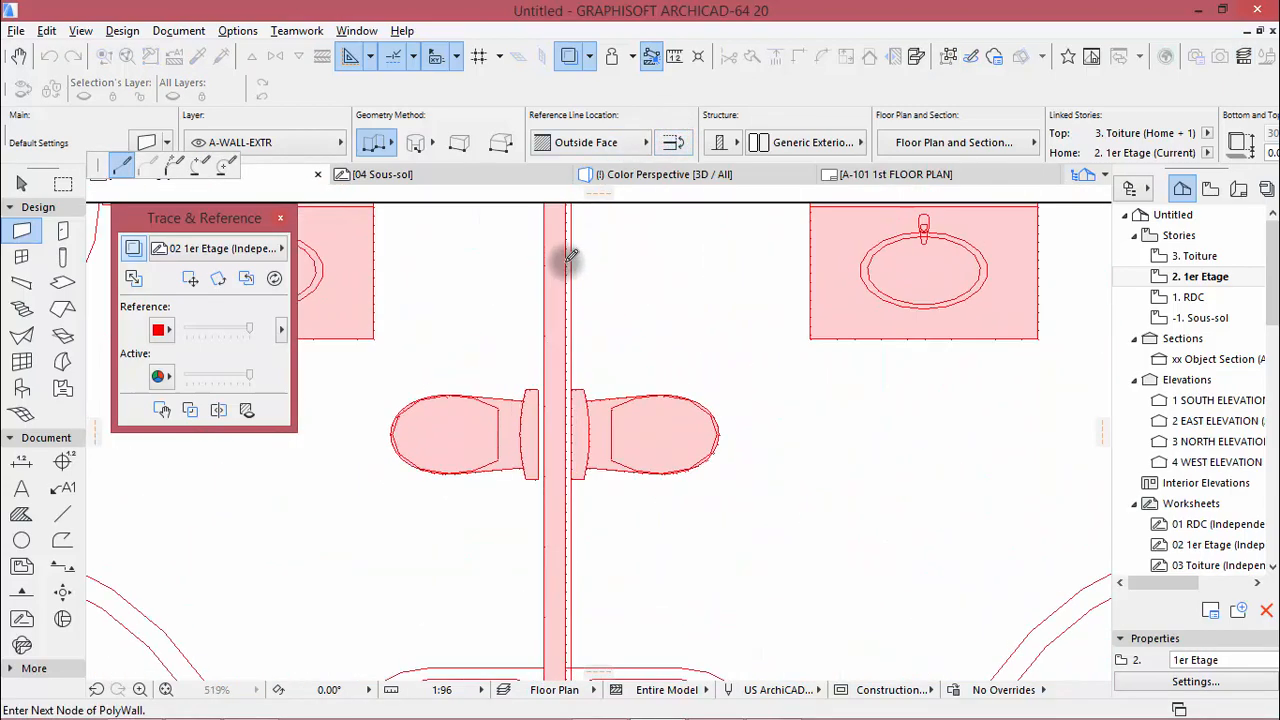
pyautogui.click(543, 205)
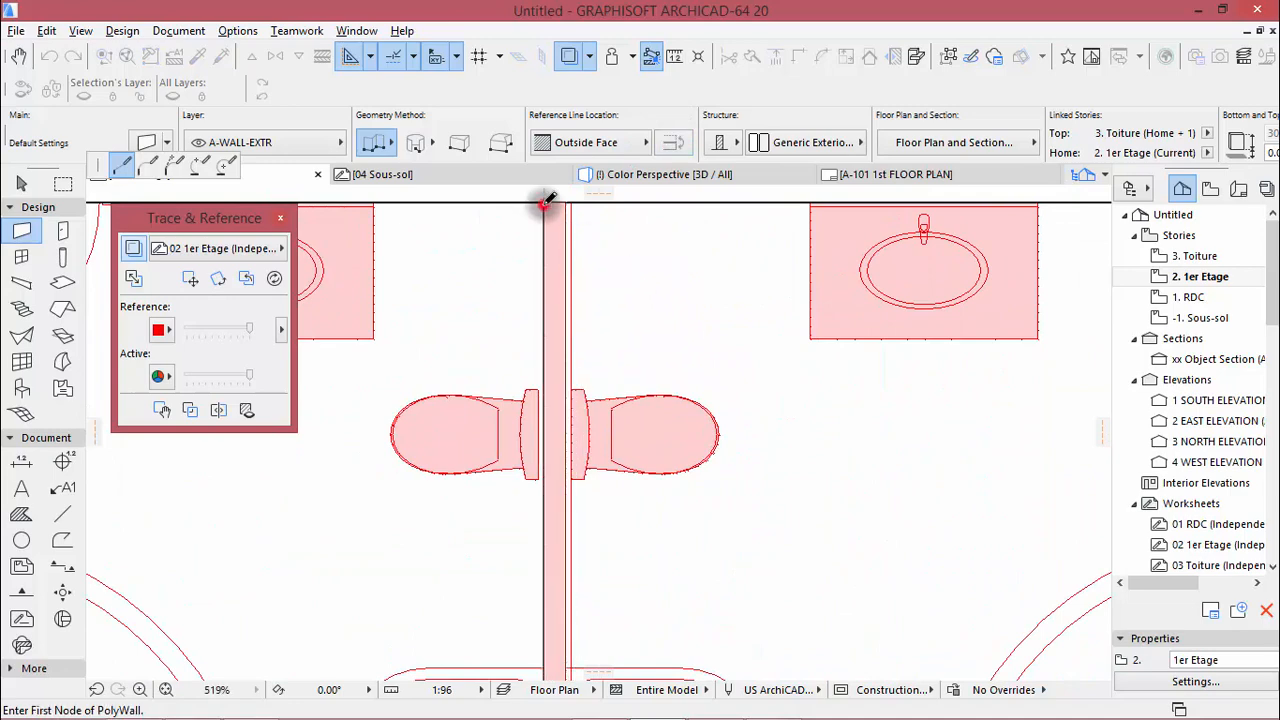
pyautogui.rightClick(658, 266)
pyautogui.click(690, 418)
pyautogui.scroll(-4, 663, 369)
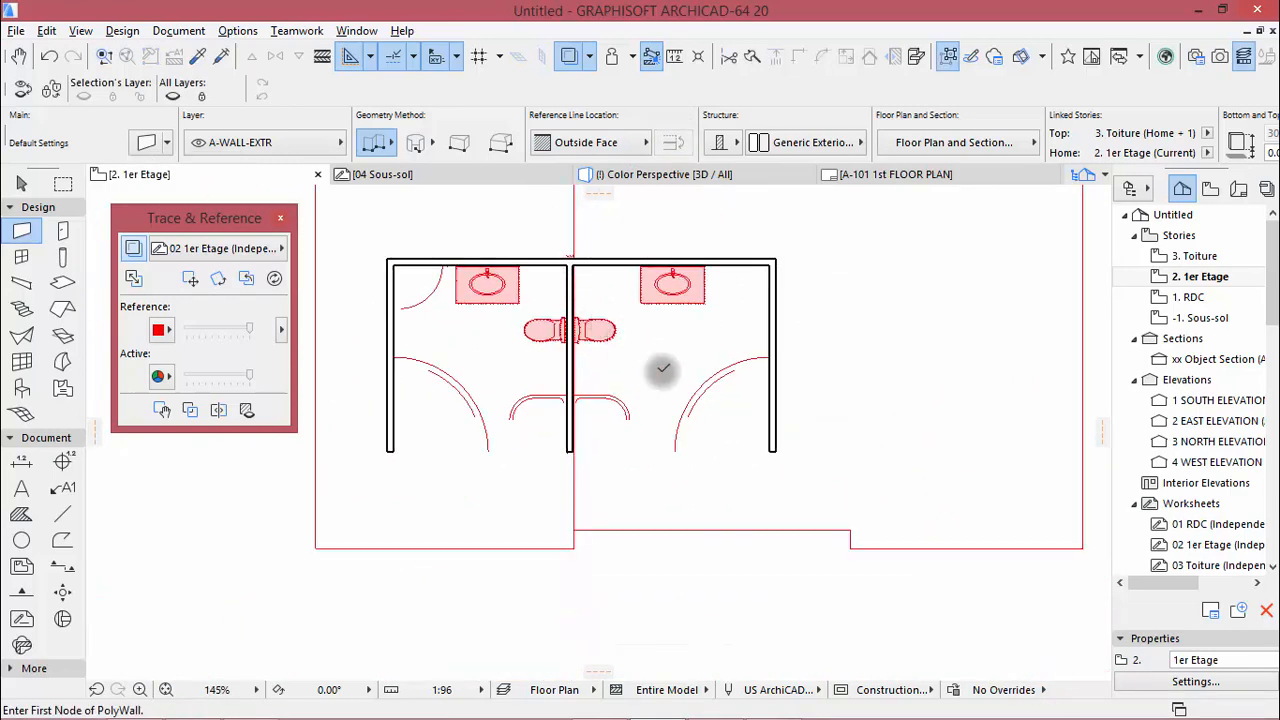
# Draw a straight wall about 571 long along the corridor side of the two stacked bedrooms, ending at the traced wall near the spiral staircase
pyautogui.scroll(-2, 789, 492)
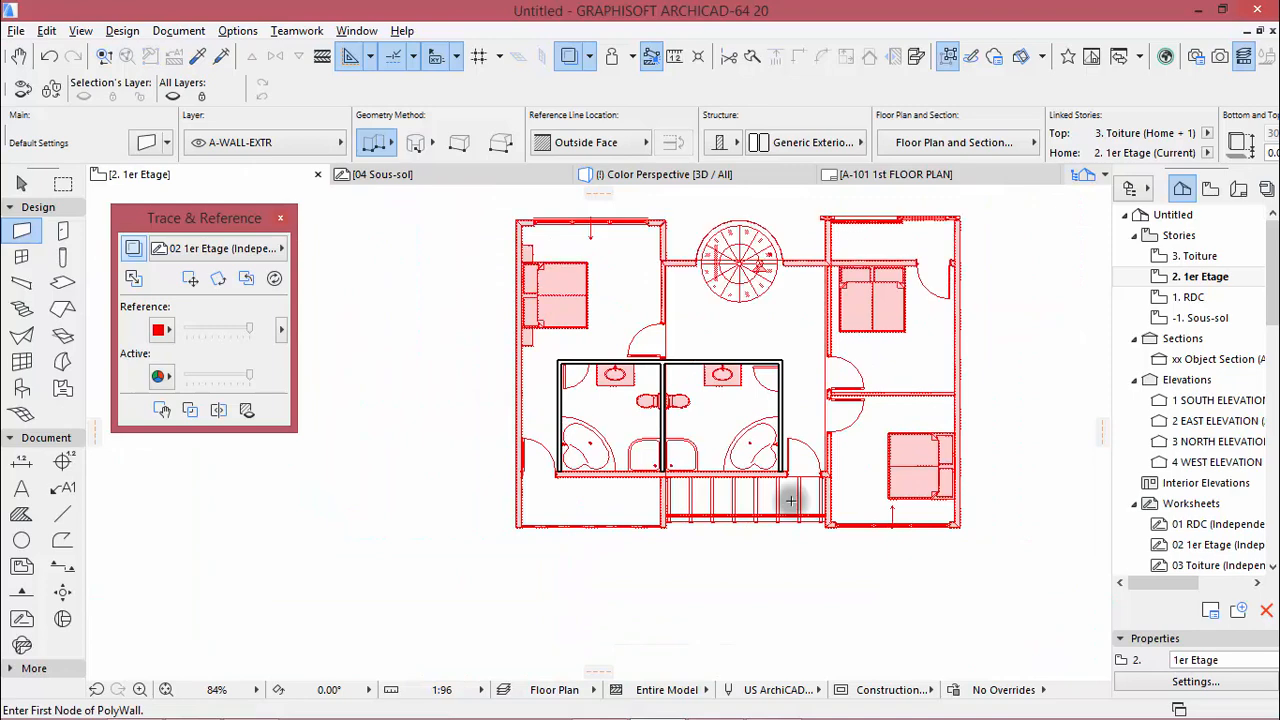
pyautogui.scroll(3, 915, 411)
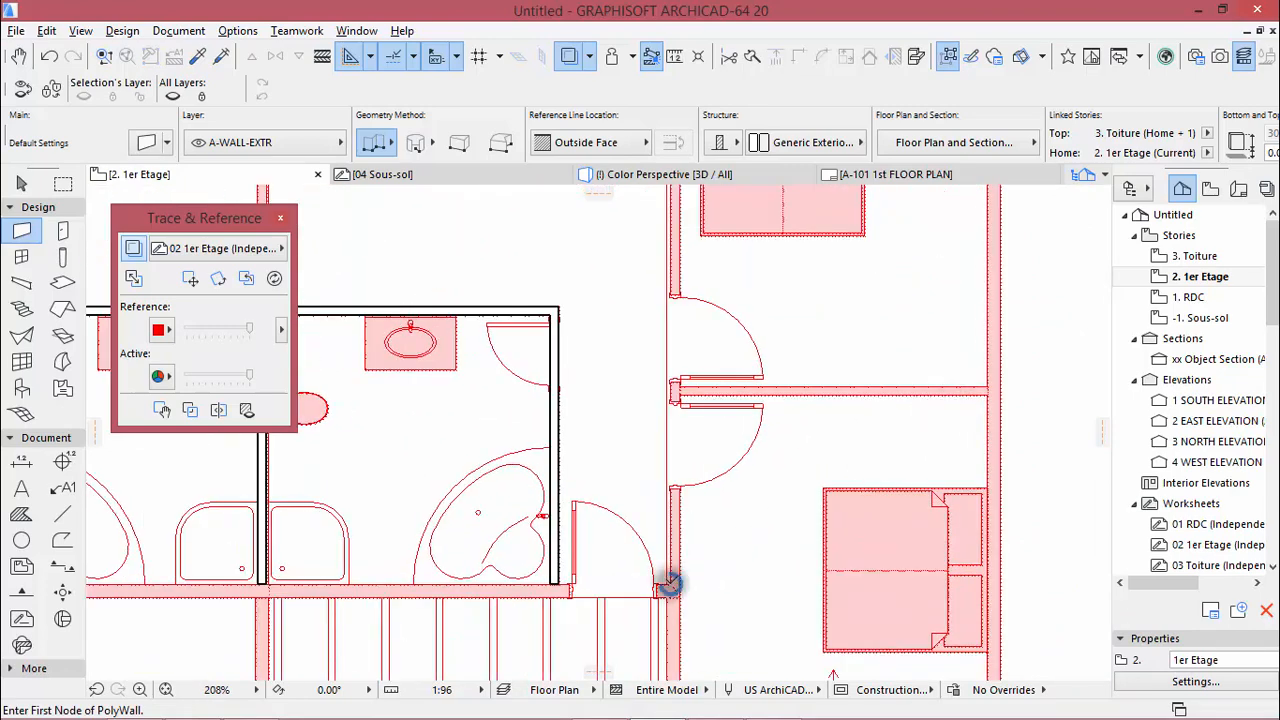
pyautogui.click(669, 583)
pyautogui.scroll(-4, 669, 523)
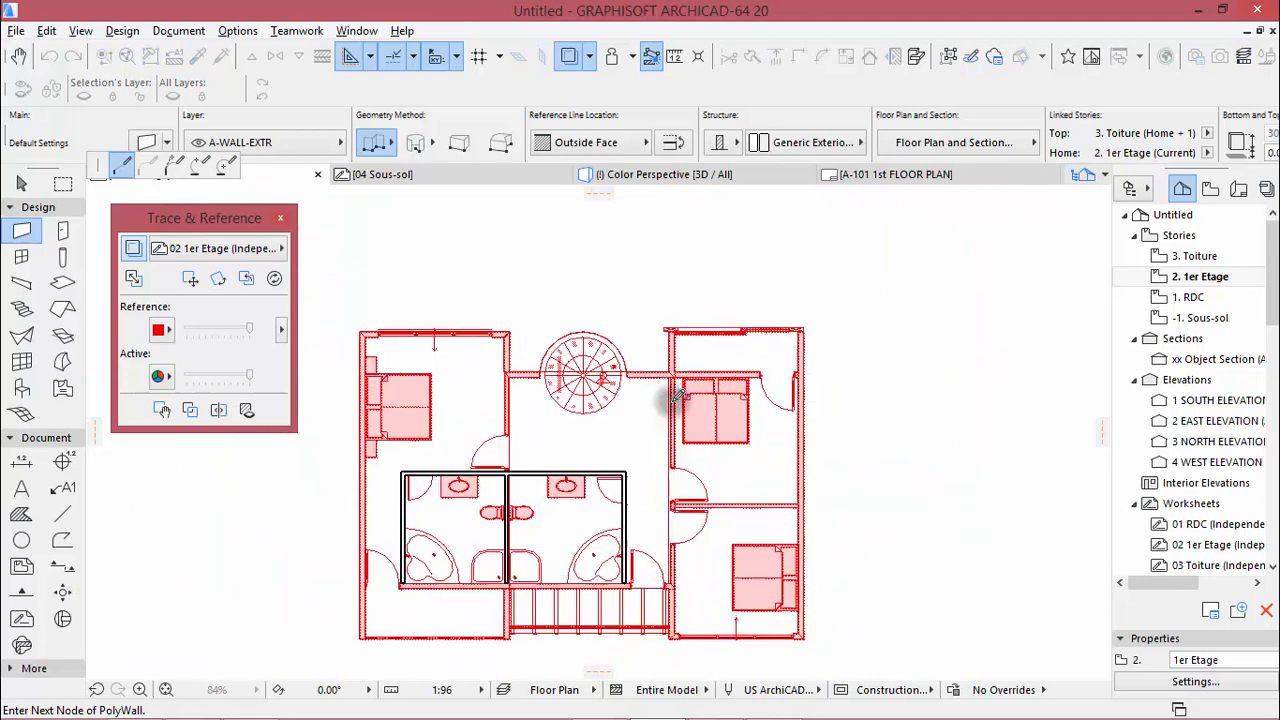
pyautogui.scroll(3, 676, 397)
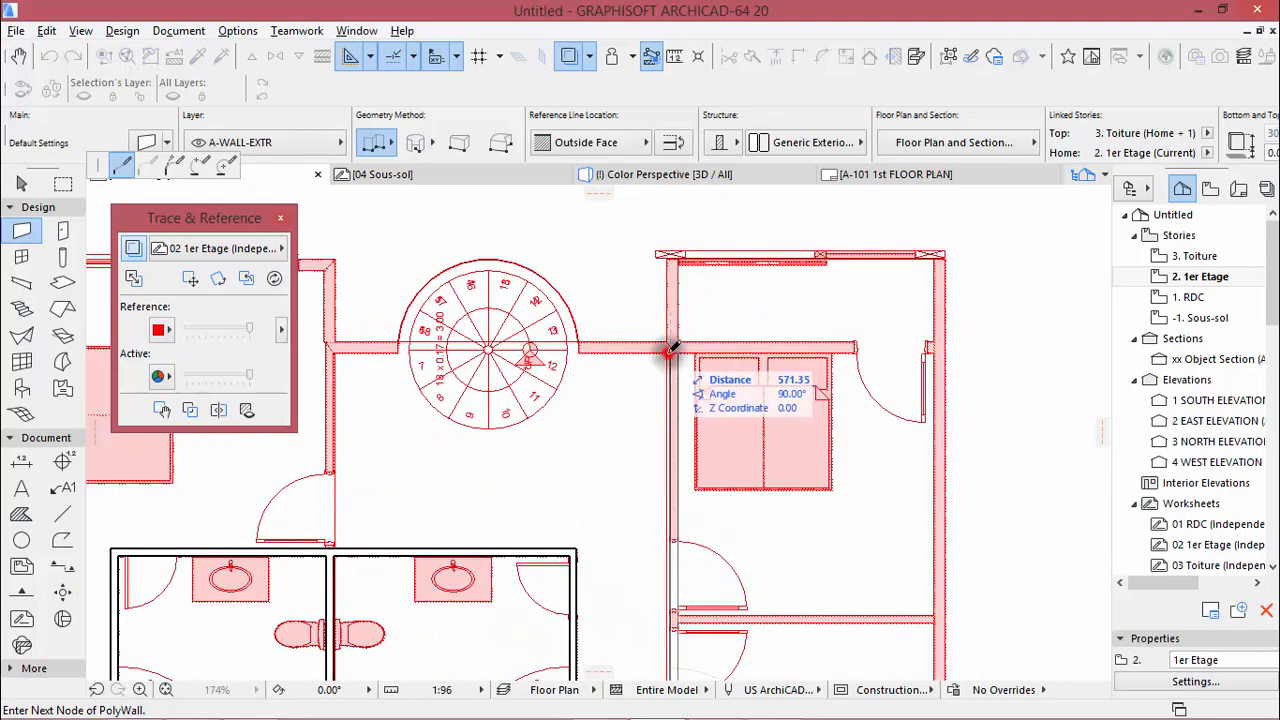
pyautogui.rightClick(781, 450)
pyautogui.click(828, 600)
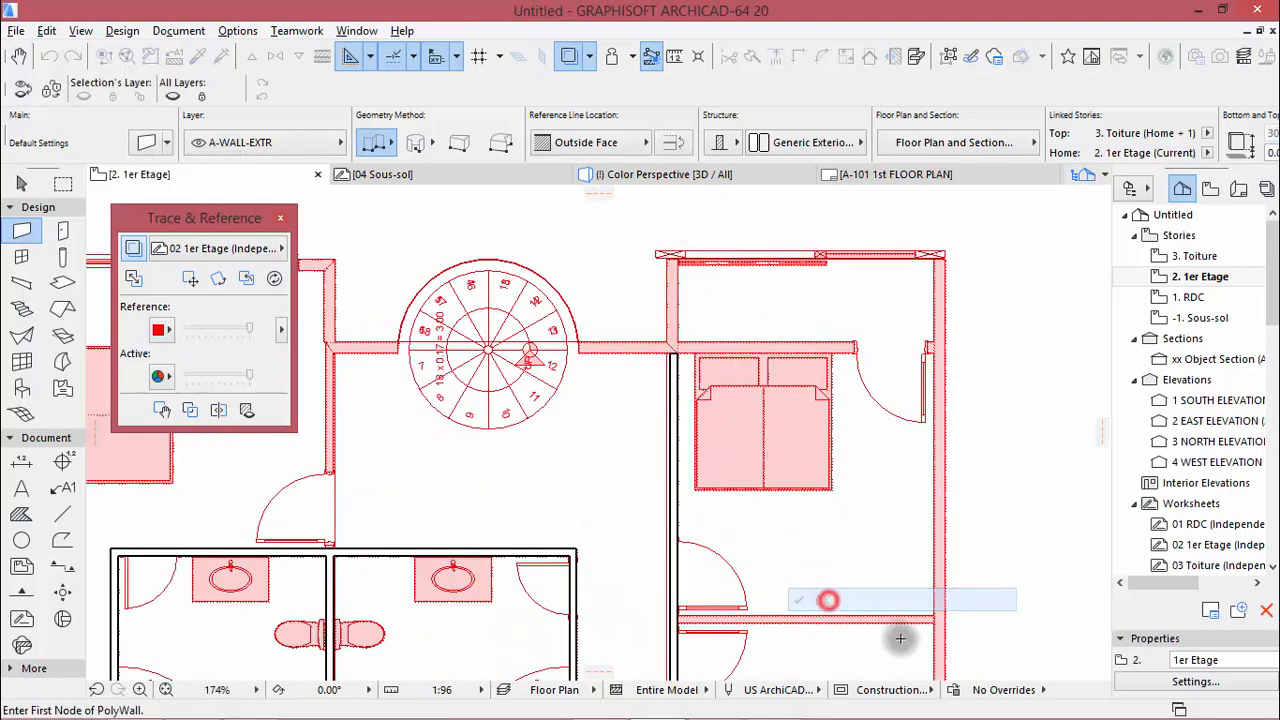
# Draw the wall dividing the two stacked bedrooms, from the traced exterior wall's inner face to the corridor wall
pyautogui.scroll(4, 897, 648)
pyautogui.scroll(-5, 852, 424)
pyautogui.scroll(4, 852, 512)
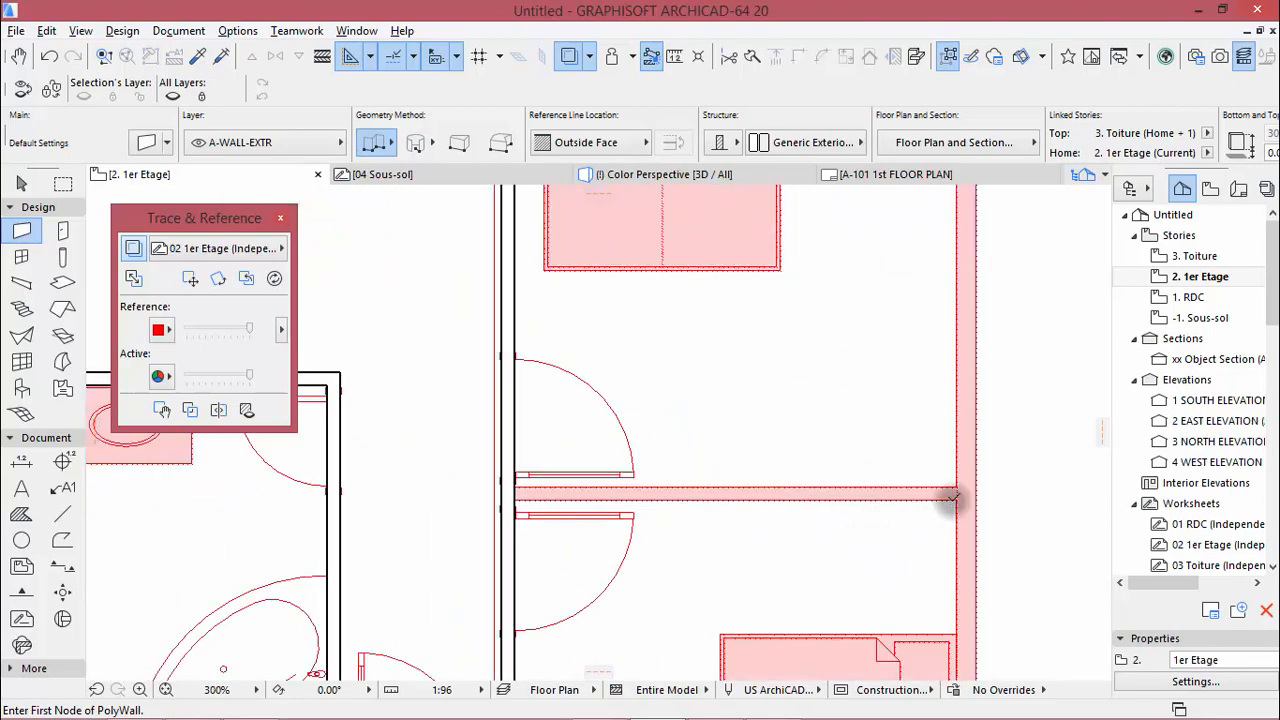
pyautogui.click(958, 497)
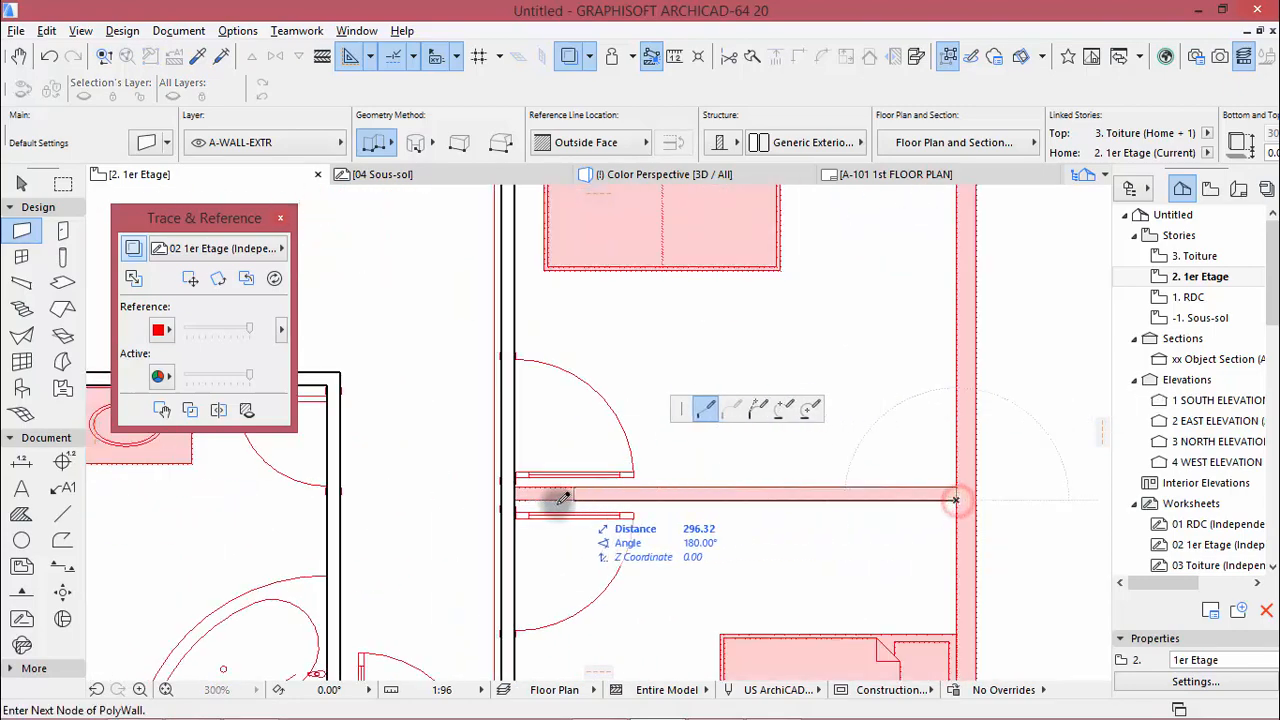
pyautogui.click(520, 497)
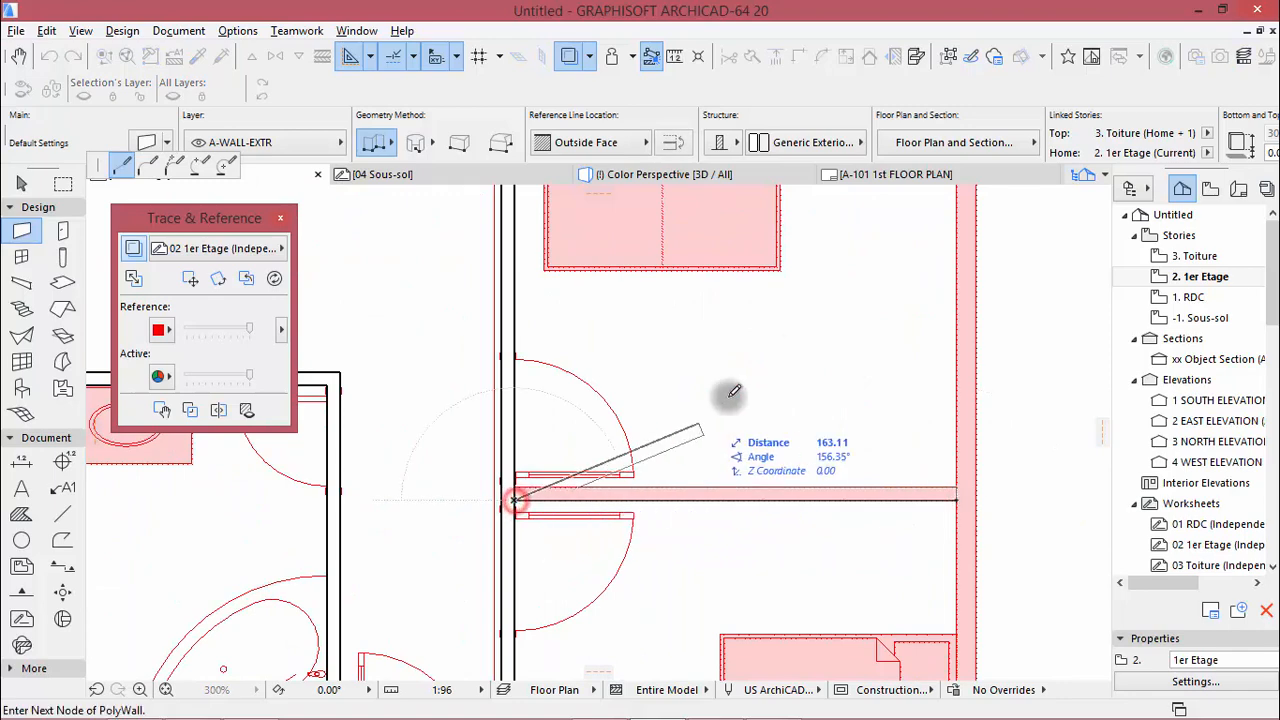
pyautogui.rightClick(735, 395)
pyautogui.click(812, 538)
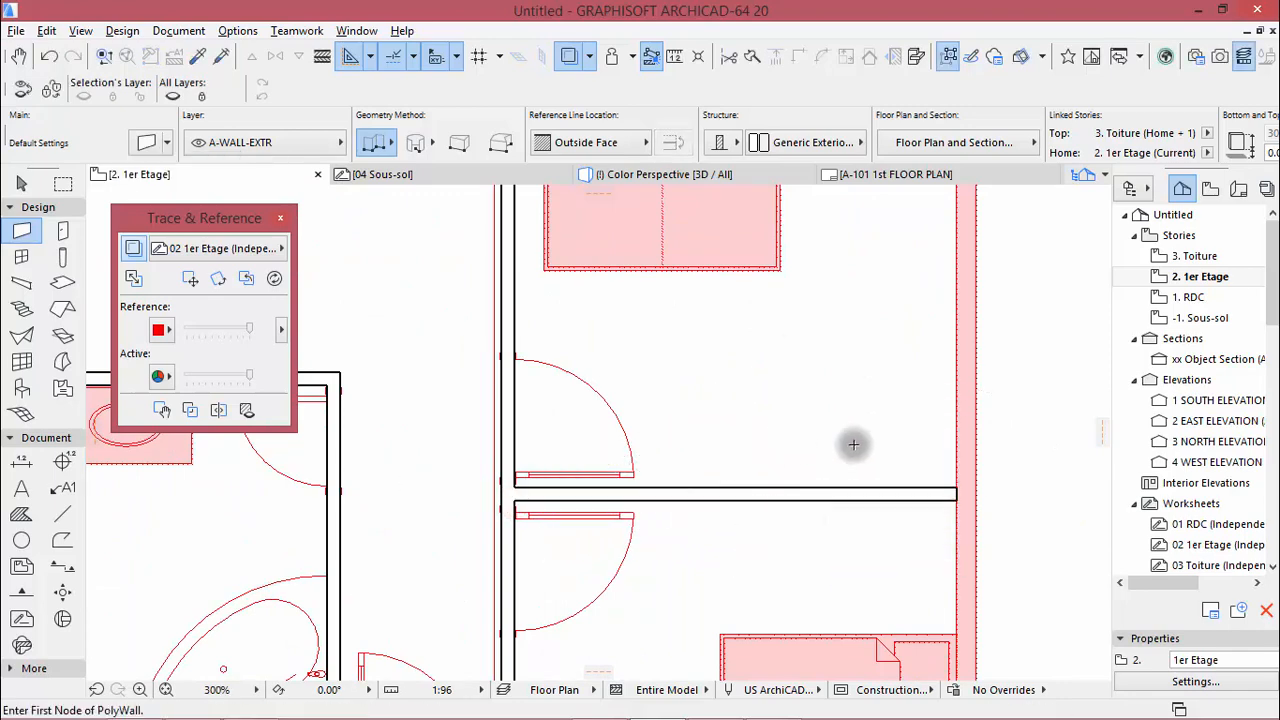
# Stretch the bathroom partition wall past the bathrooms to the inner face of the traced exterior wall beside the spiral staircase
pyautogui.scroll(-8, 851, 443)
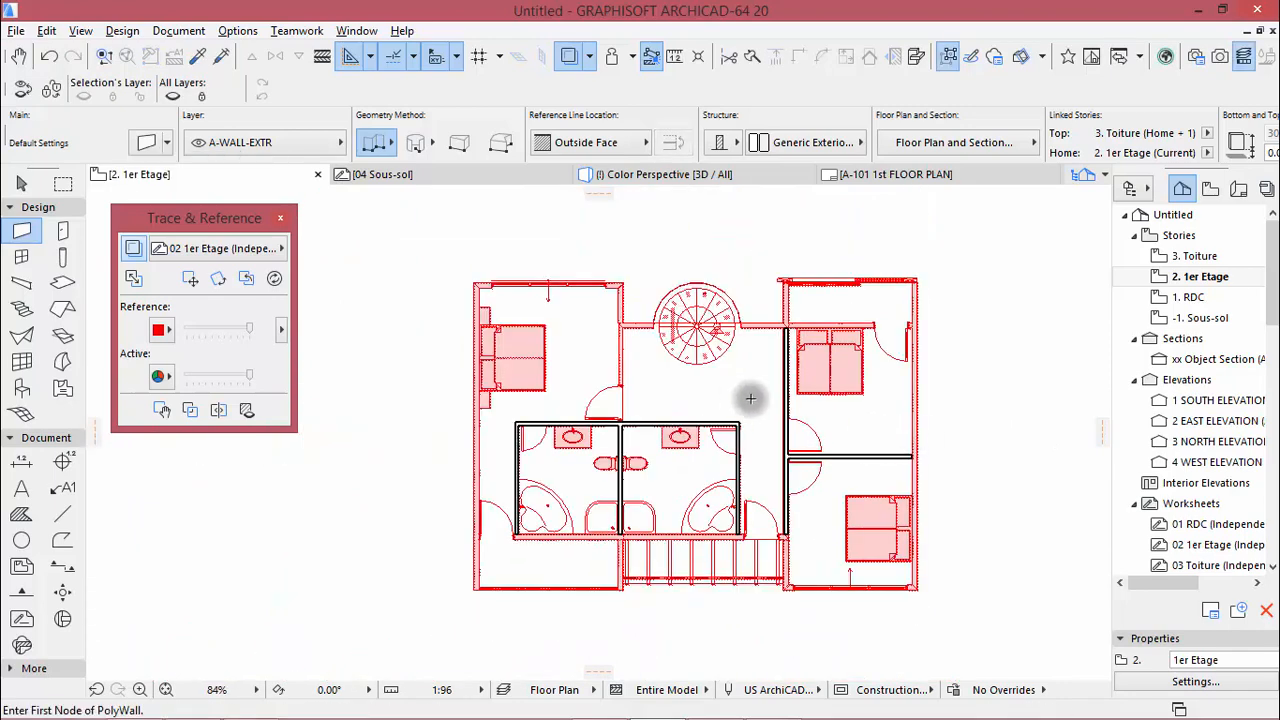
pyautogui.scroll(5, 627, 412)
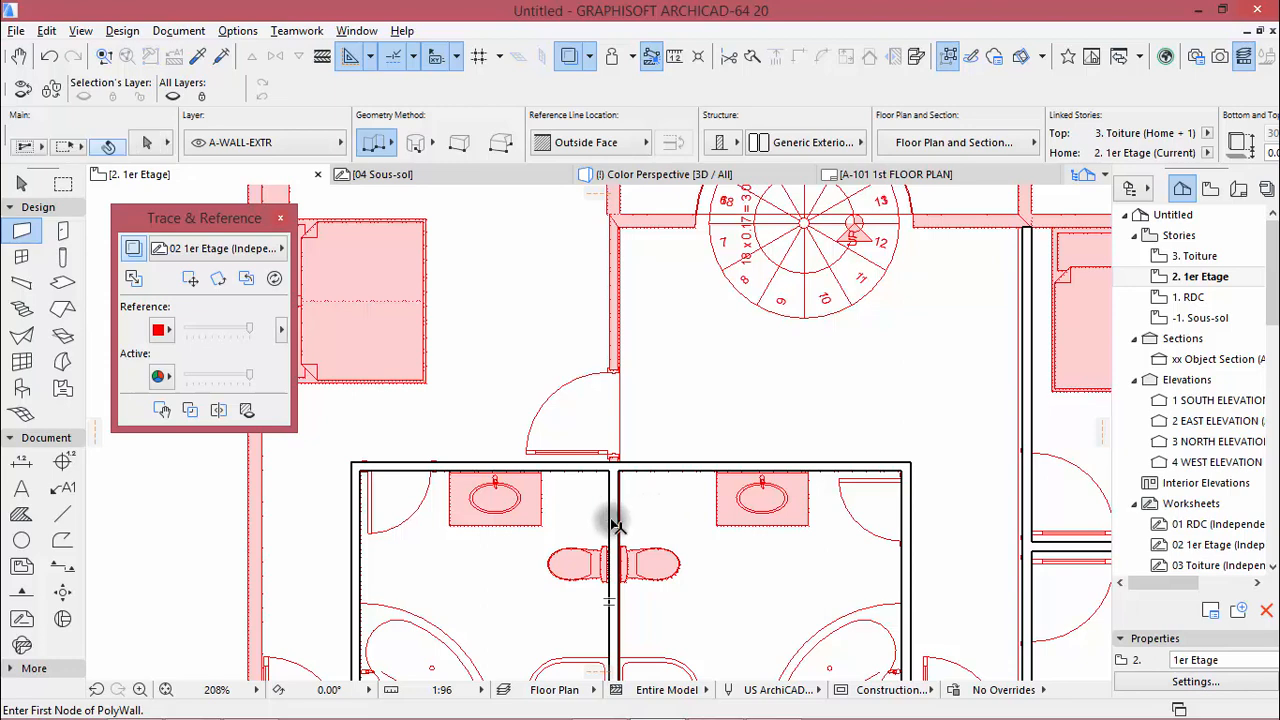
pyautogui.keyDown('shift'); pyautogui.click(608, 480); pyautogui.keyUp('shift')
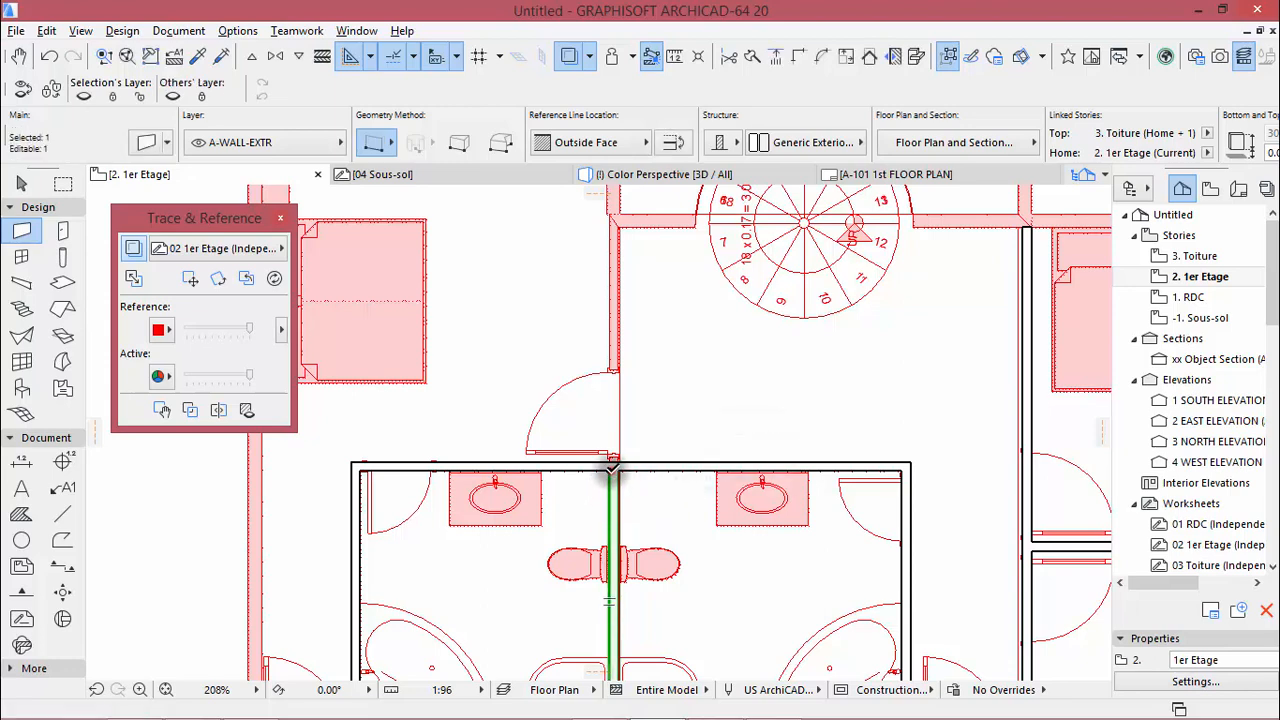
pyautogui.click(612, 468)
pyautogui.click(688, 534)
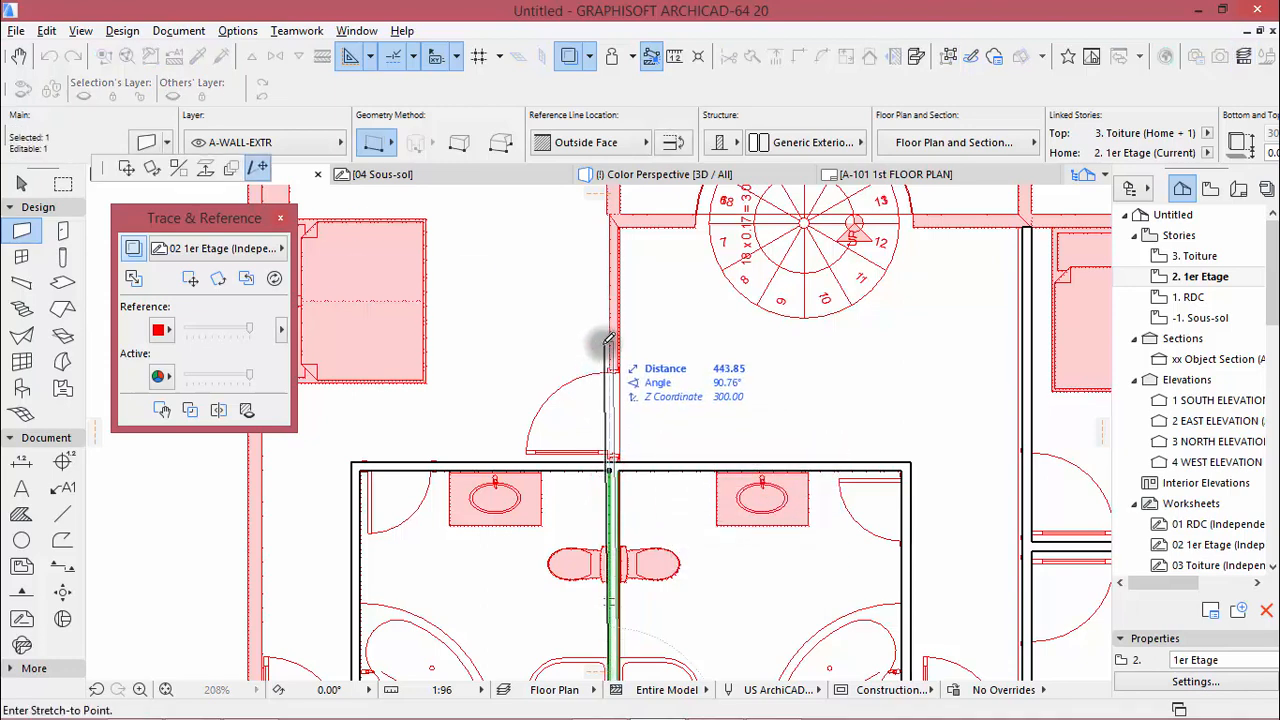
pyautogui.click(611, 212)
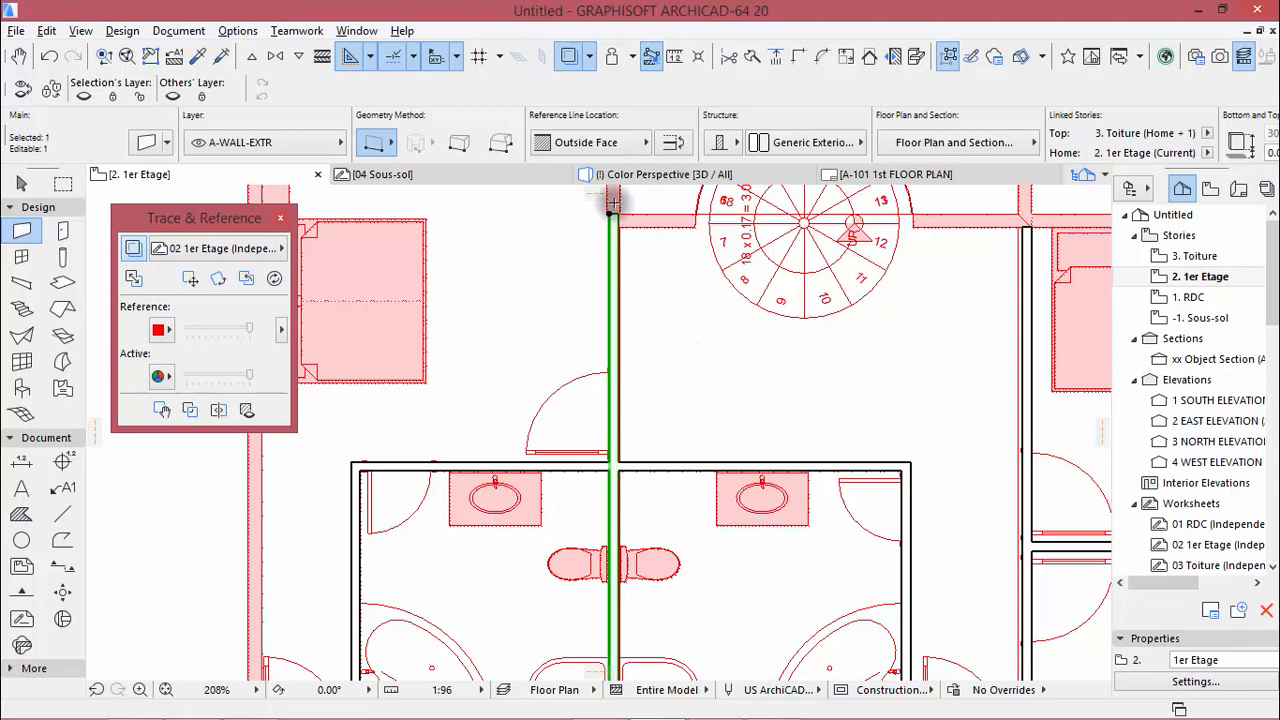
pyautogui.scroll(4, 611, 214)
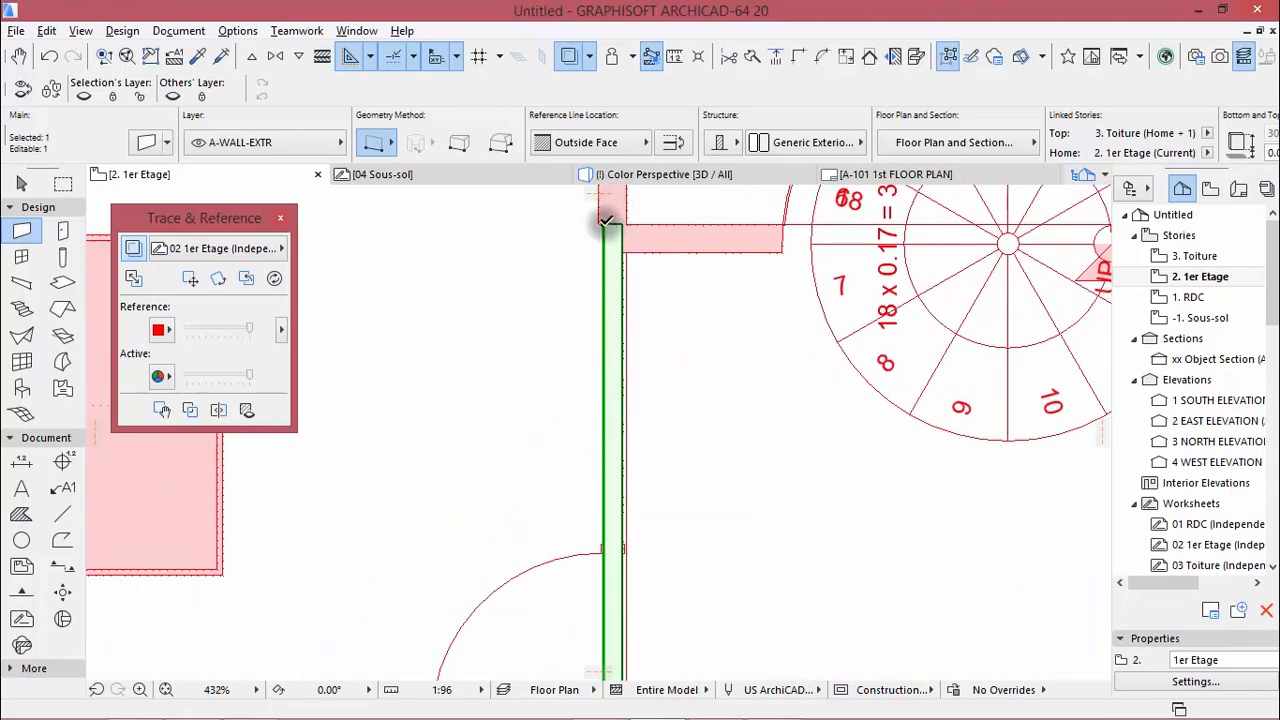
pyautogui.click(606, 218)
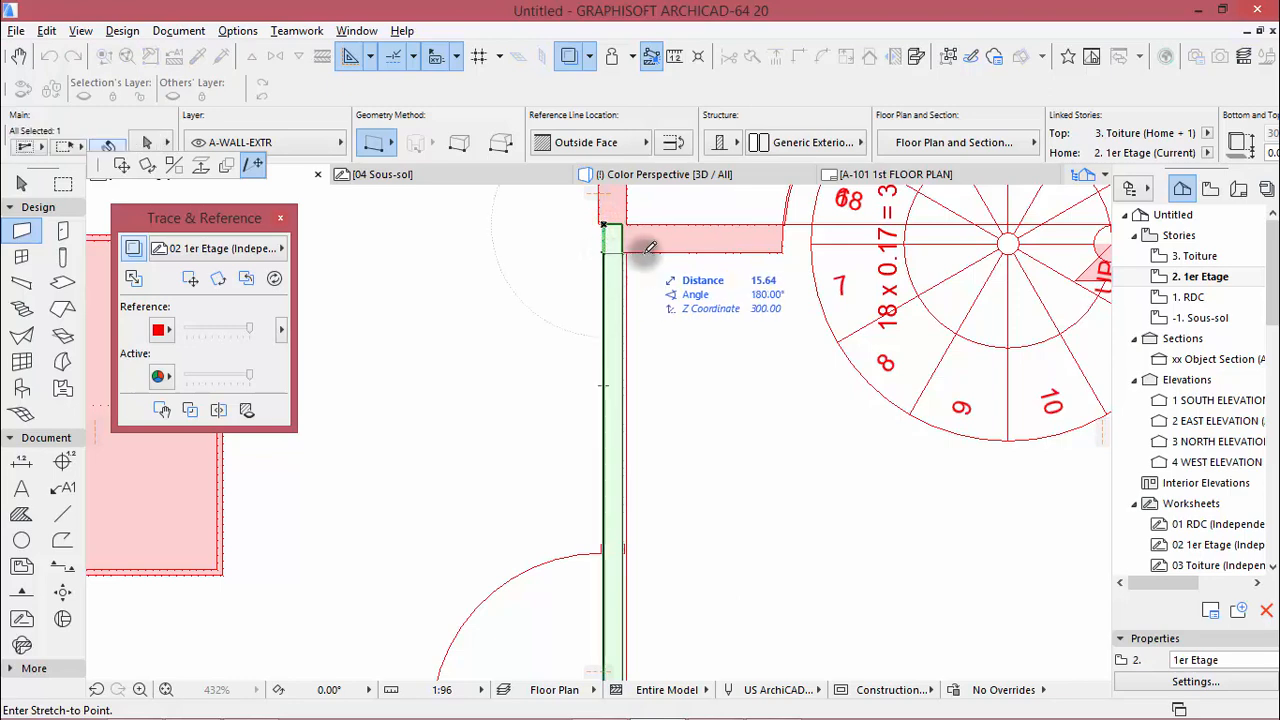
pyautogui.click(785, 248)
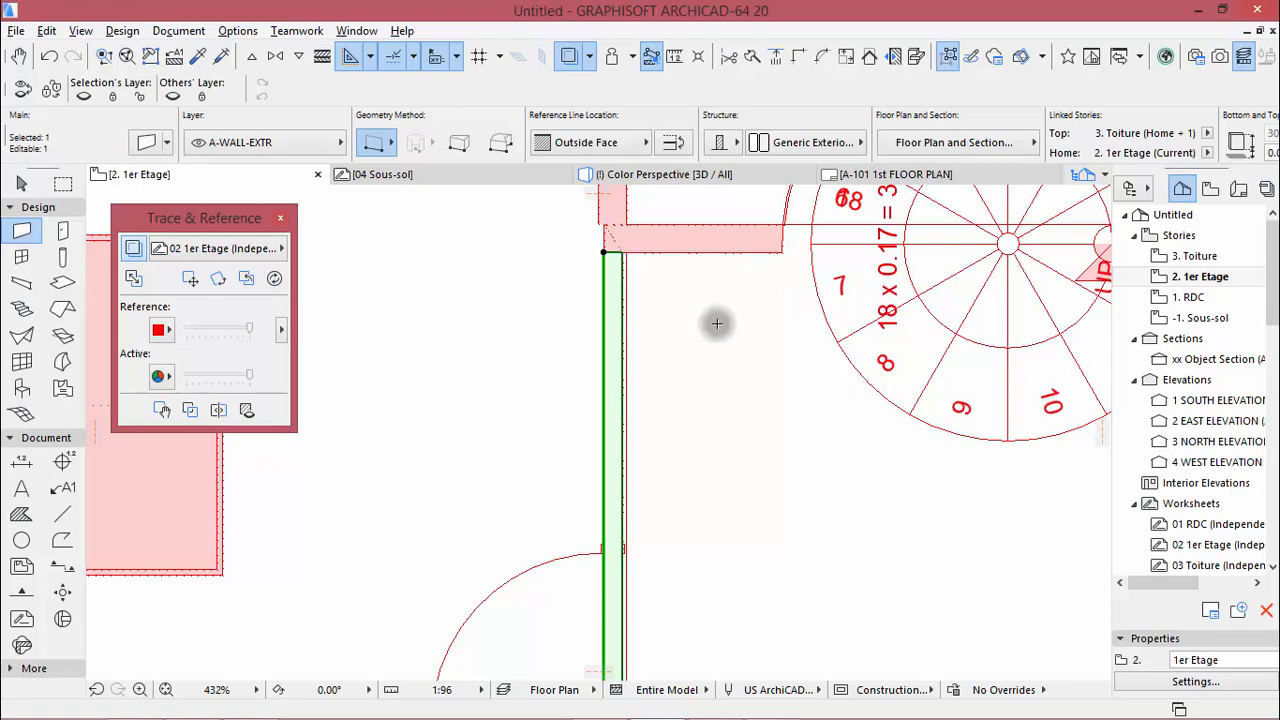
pyautogui.press('Escape')
# Set the default wall thickness to 15
pyautogui.scroll(-7, 716, 323)
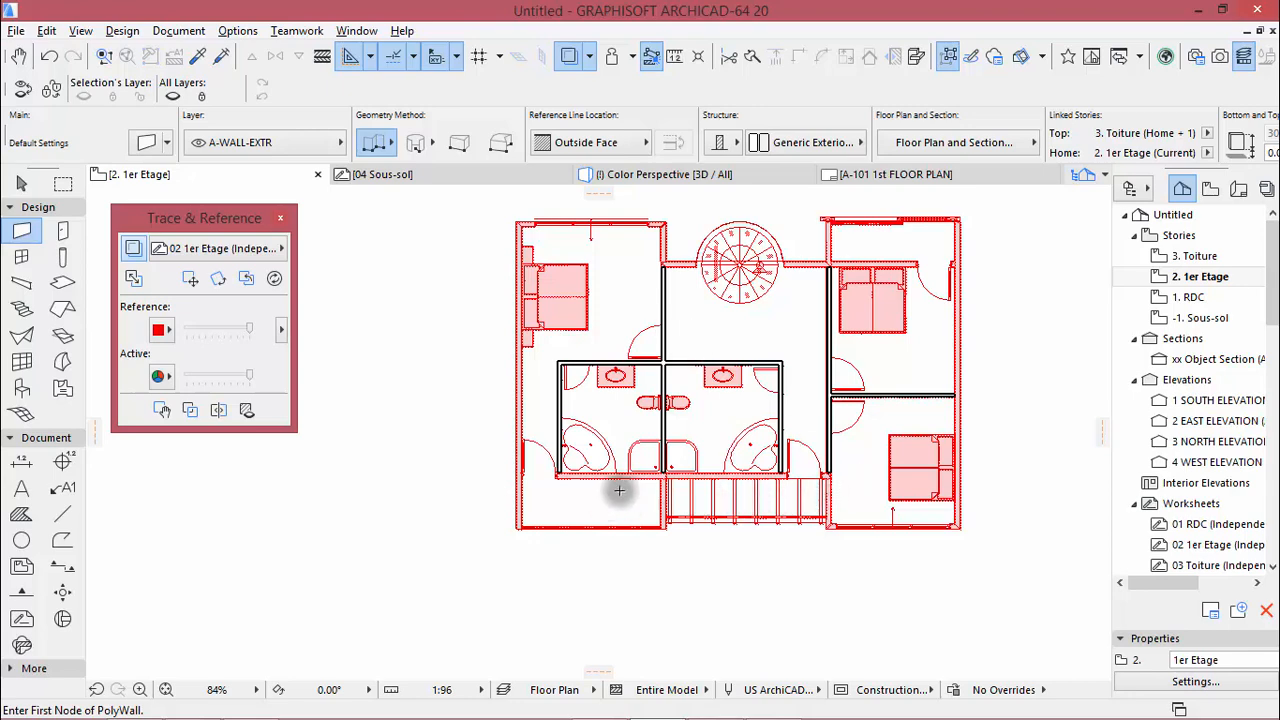
pyautogui.click(145, 145)
pyautogui.click(1025, 217)
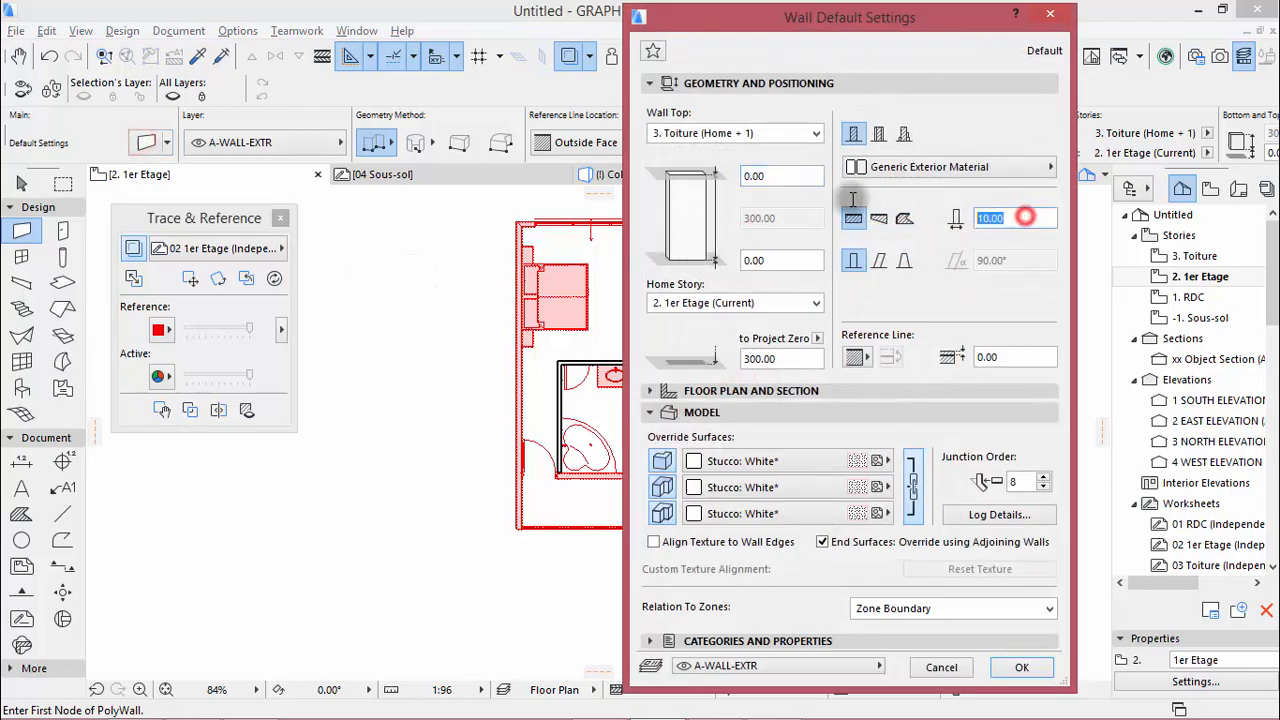
pyautogui.write('15')
pyautogui.click(1021, 667)
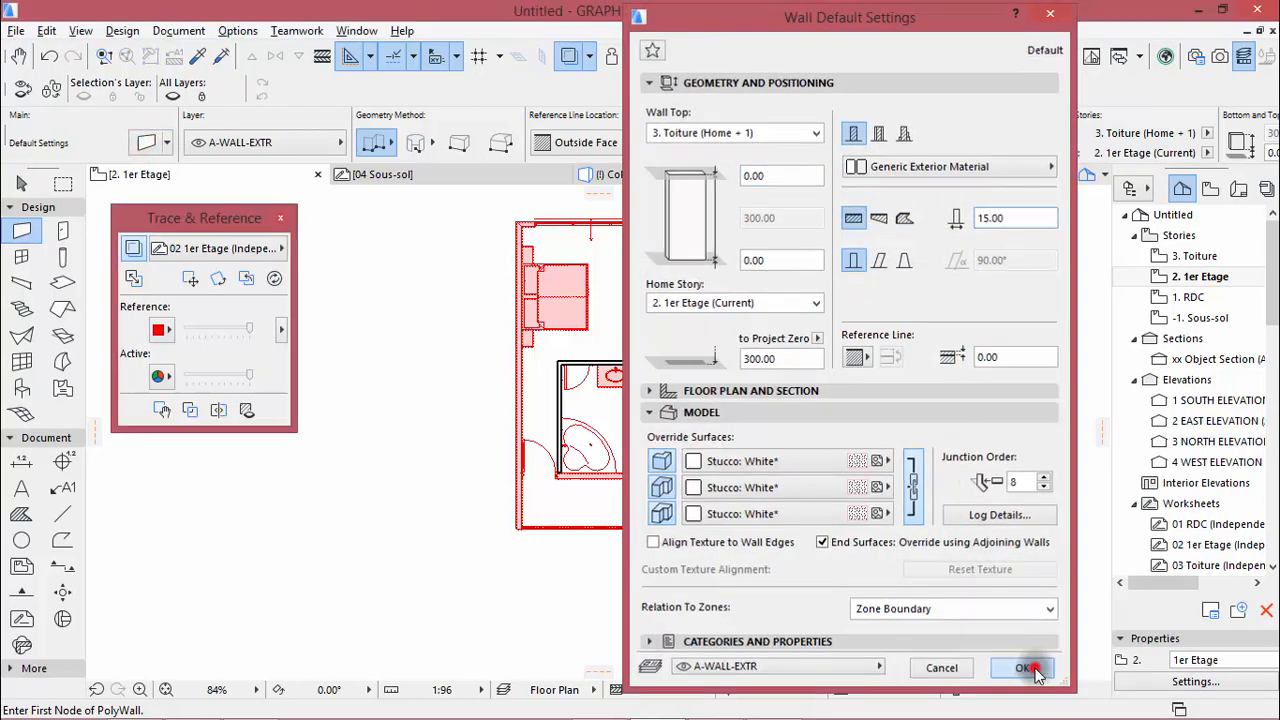
# Start a continuous exterior wall at the plan's lower-left outer corner and run it along the whole left side to the upper-left bedroom corner
pyautogui.scroll(5, 515, 535)
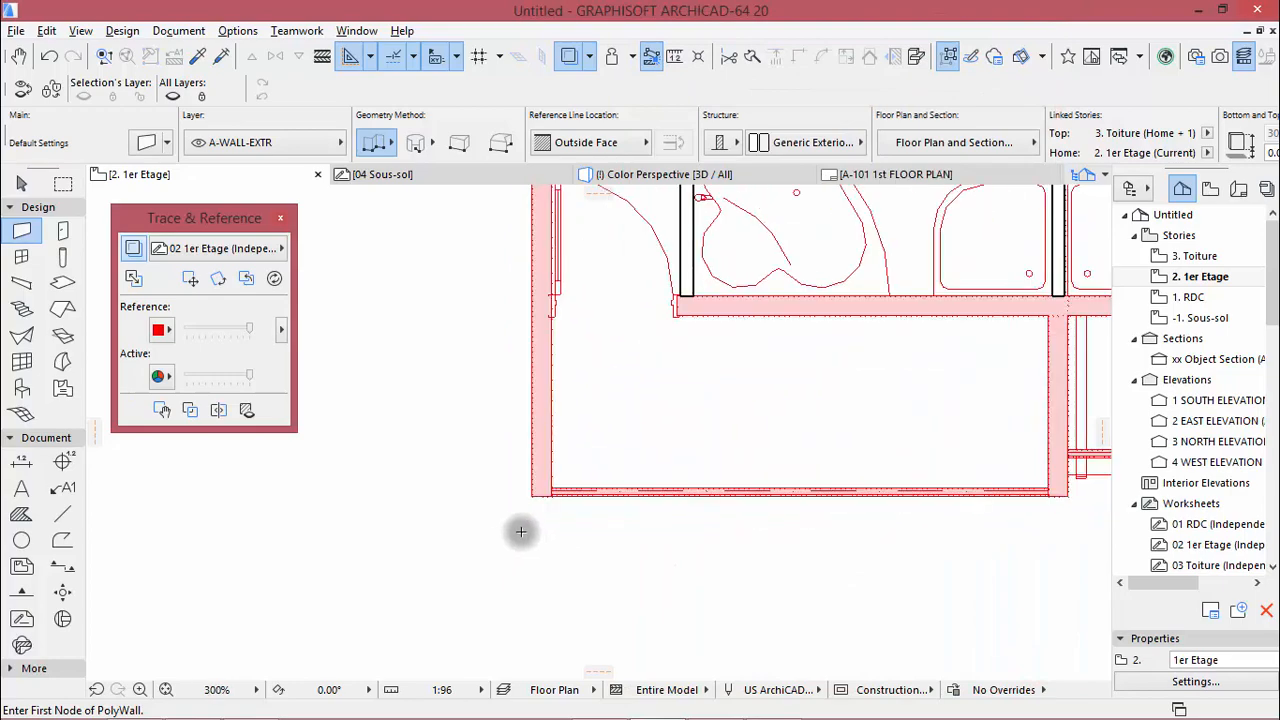
pyautogui.click(538, 483)
pyautogui.scroll(-5, 538, 400)
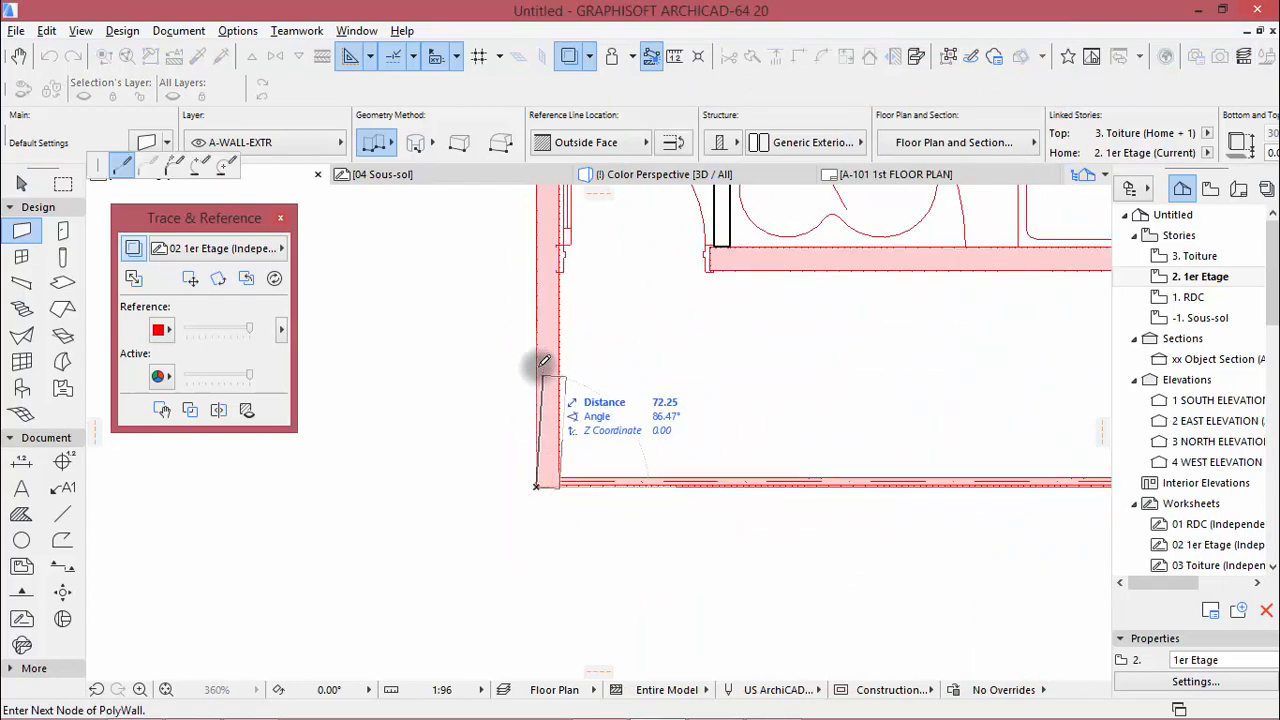
pyautogui.scroll(-2, 541, 480)
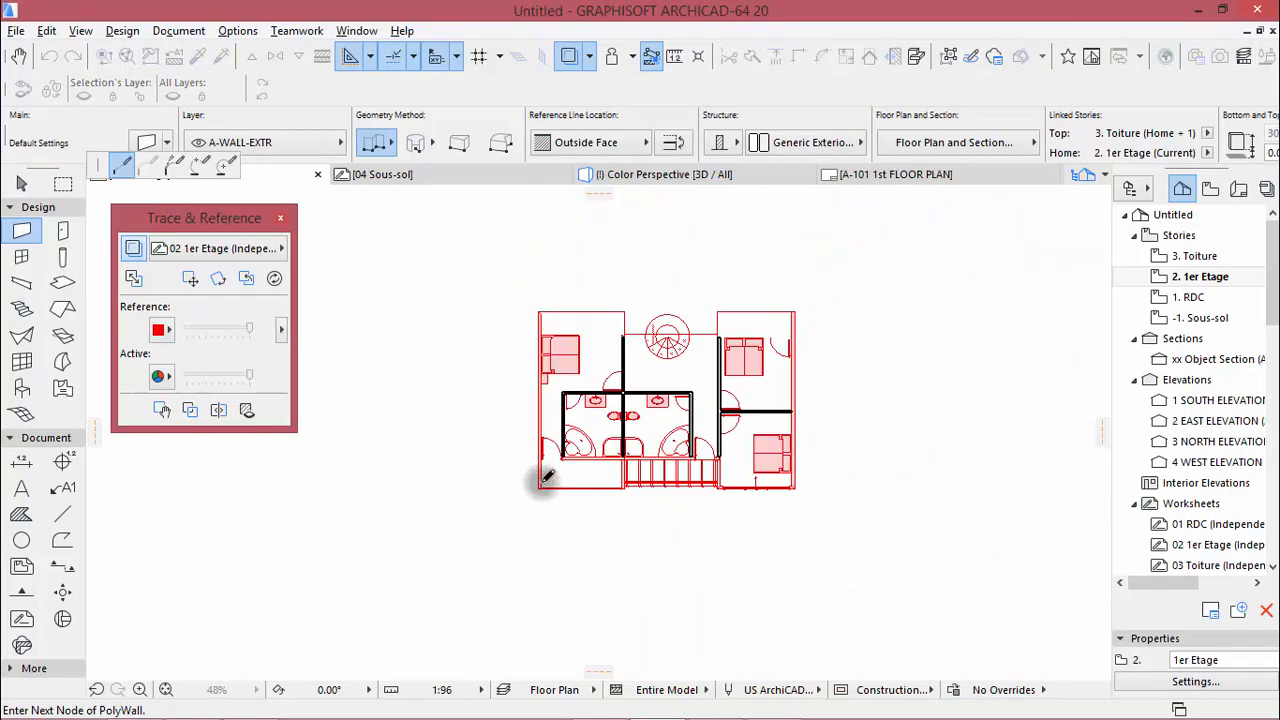
pyautogui.scroll(4, 543, 315)
pyautogui.click(538, 299)
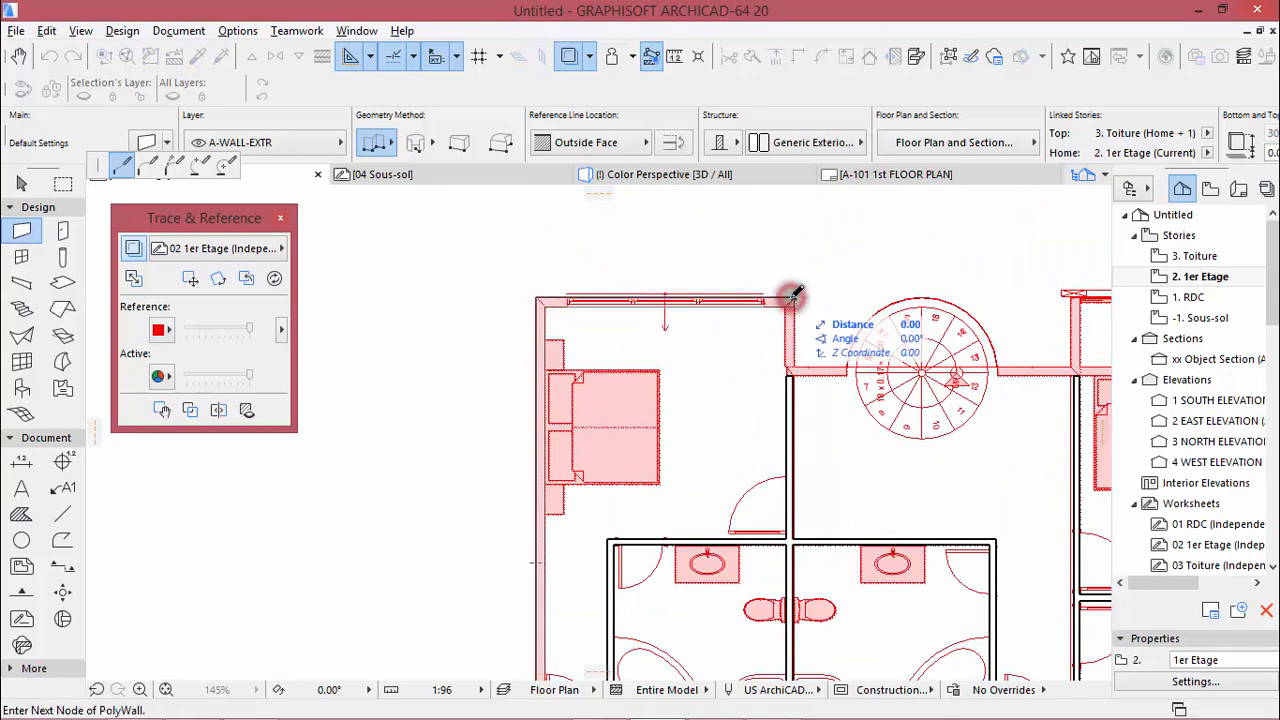
# Continue the exterior wall down the upper-left bedroom's stair side and across behind the spiral staircase to the right wing's corner
pyautogui.scroll(4, 795, 362)
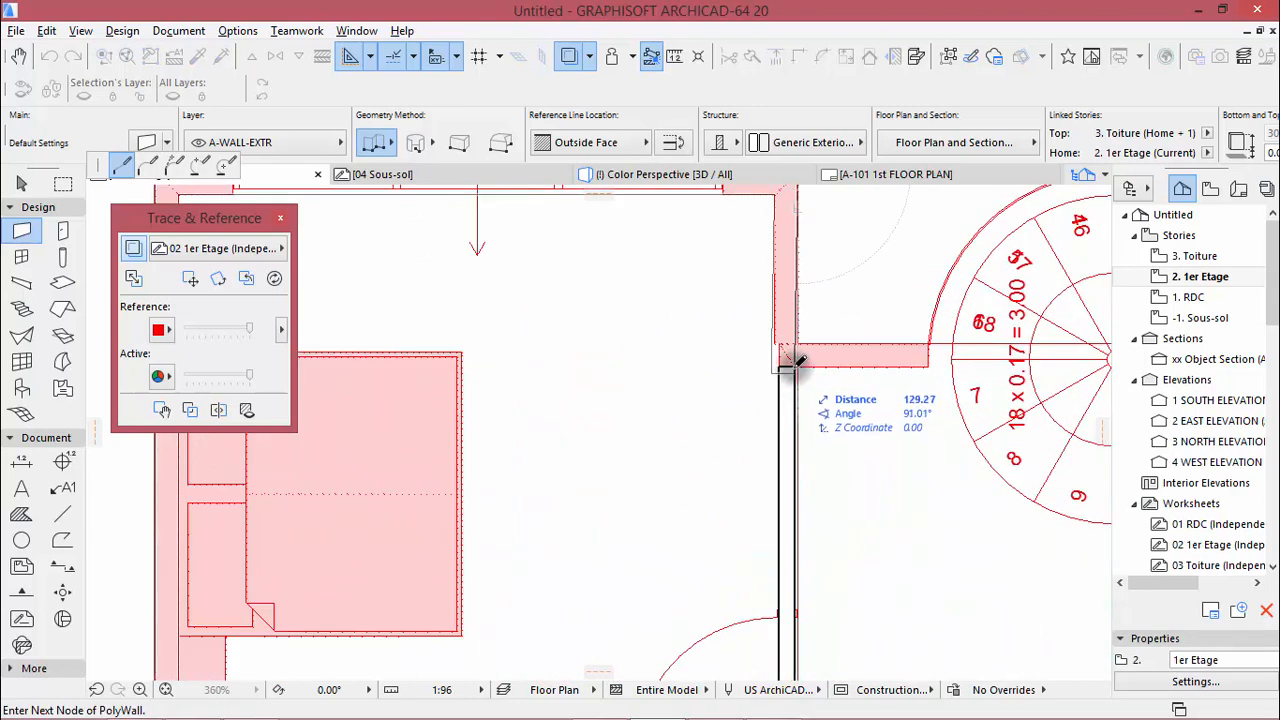
pyautogui.click(800, 361)
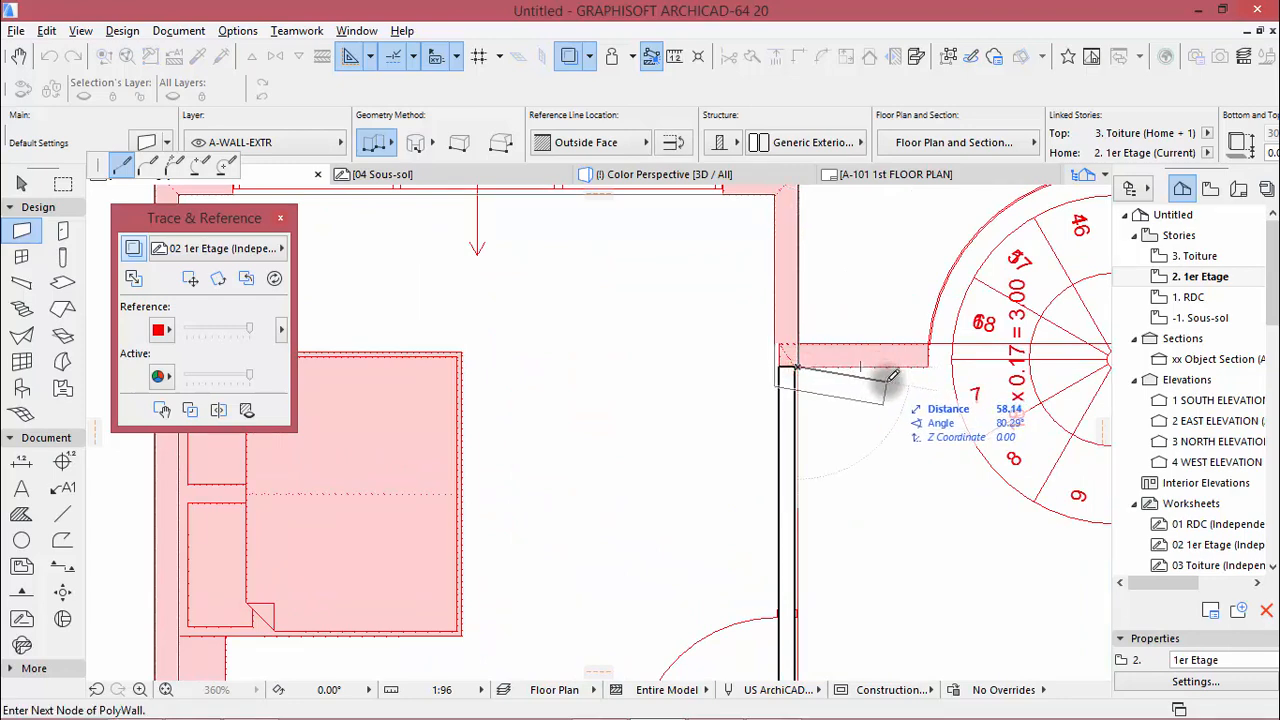
pyautogui.press('BackSpace')
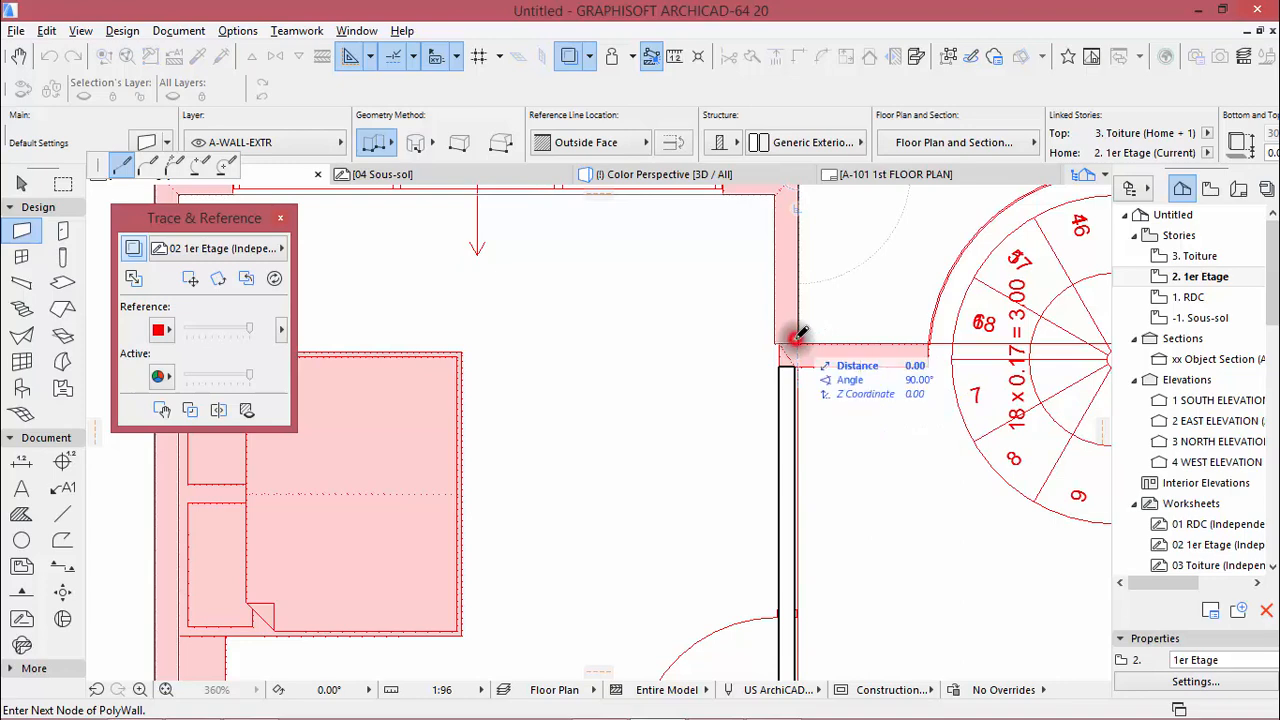
pyautogui.scroll(-5, 694, 369)
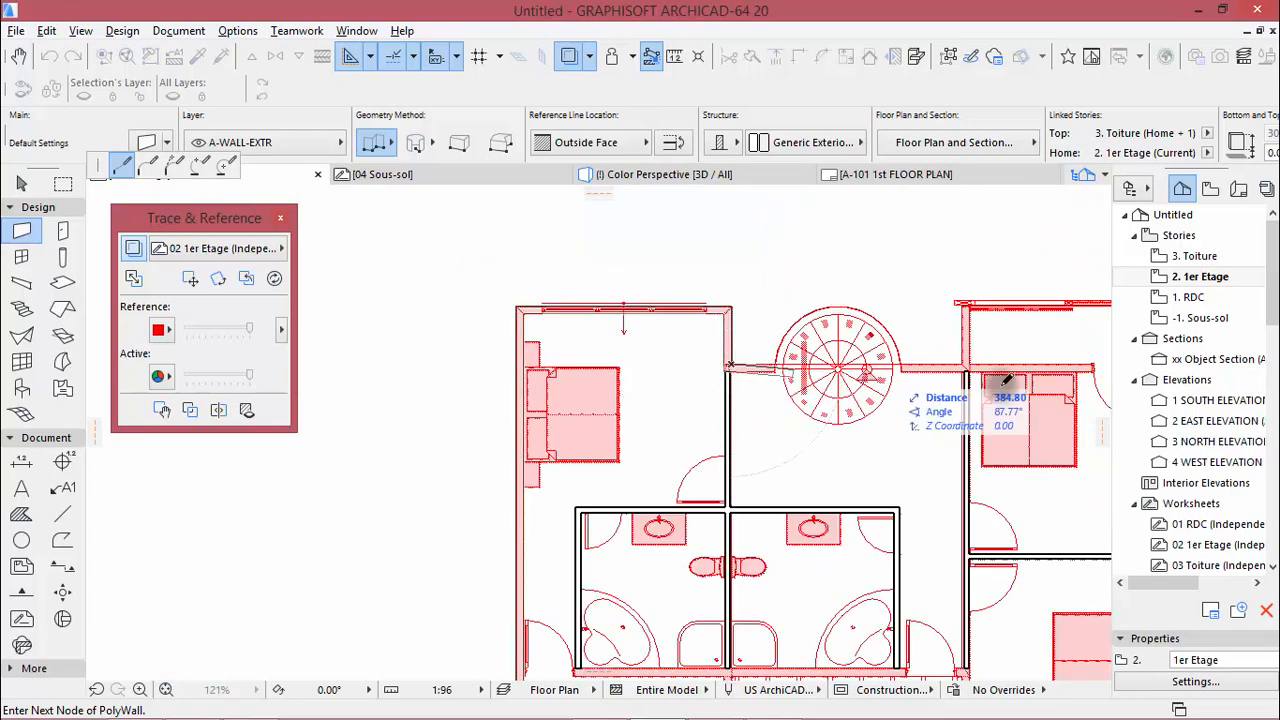
pyautogui.scroll(4, 966, 358)
pyautogui.doubleClick(972, 365)
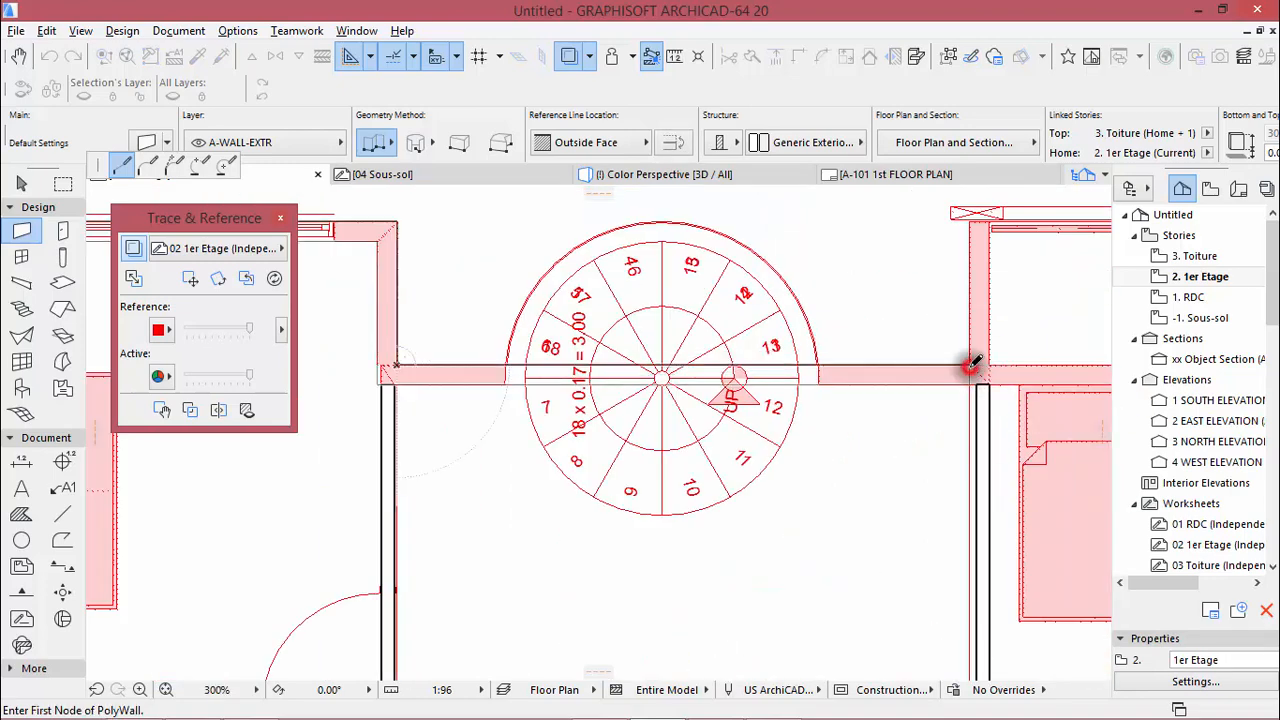
# Run the exterior wall up the right wing's stair-side edge to its upper end and finish the wall chain
pyautogui.click(969, 365)
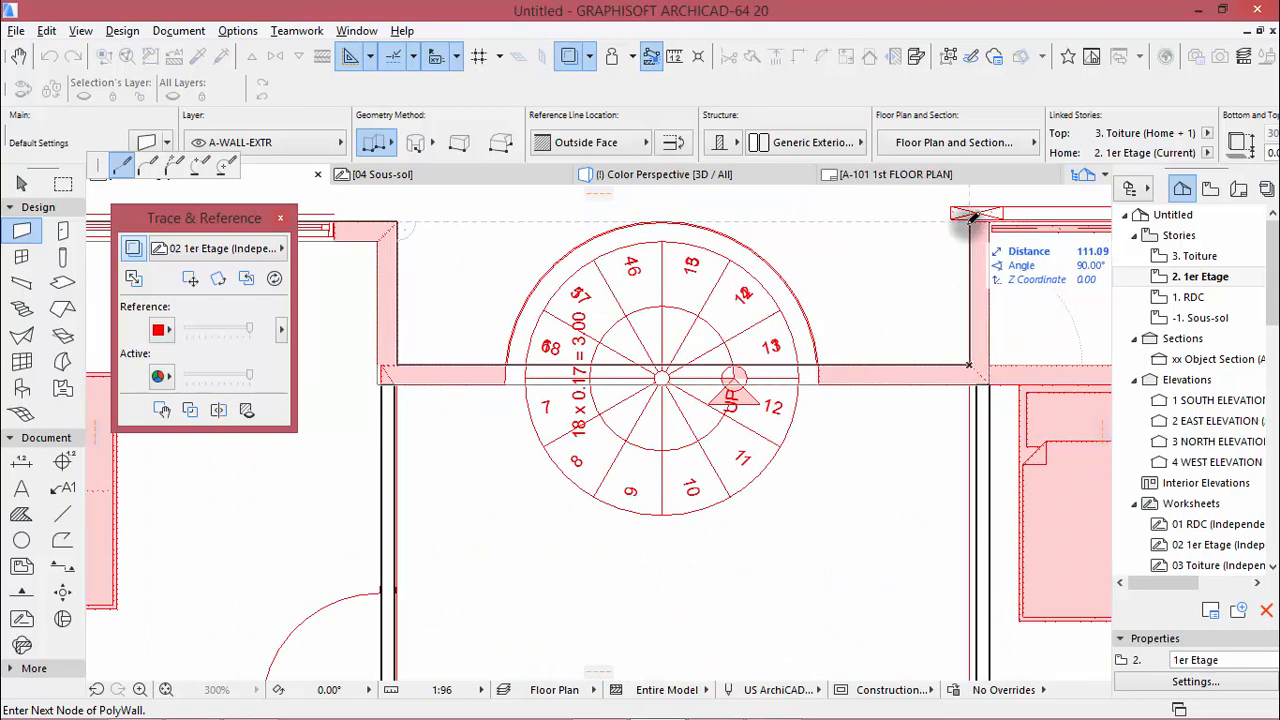
pyautogui.scroll(-3, 752, 273)
pyautogui.scroll(-3, 757, 280)
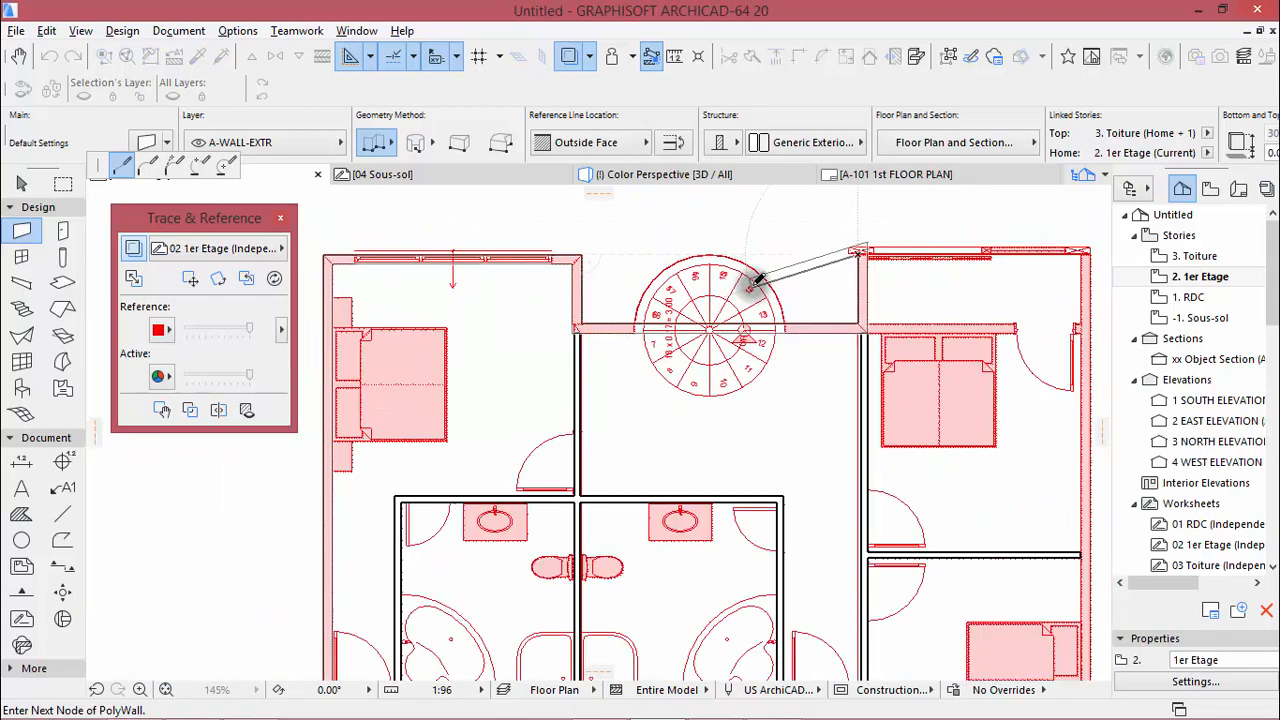
pyautogui.rightClick(970, 257)
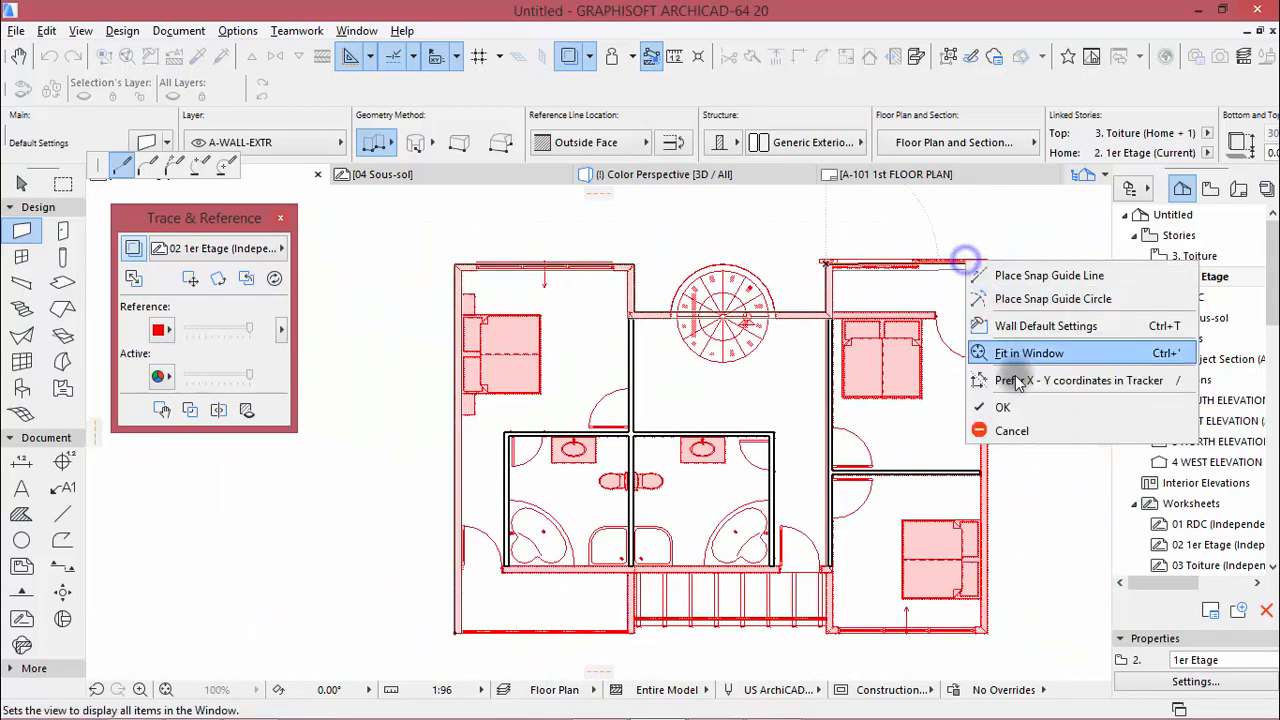
pyautogui.click(1020, 403)
# Start an exterior wall at the right wing's upper-right outer corner and run it down the whole side to the lower-right corner
pyautogui.scroll(4, 1000, 300)
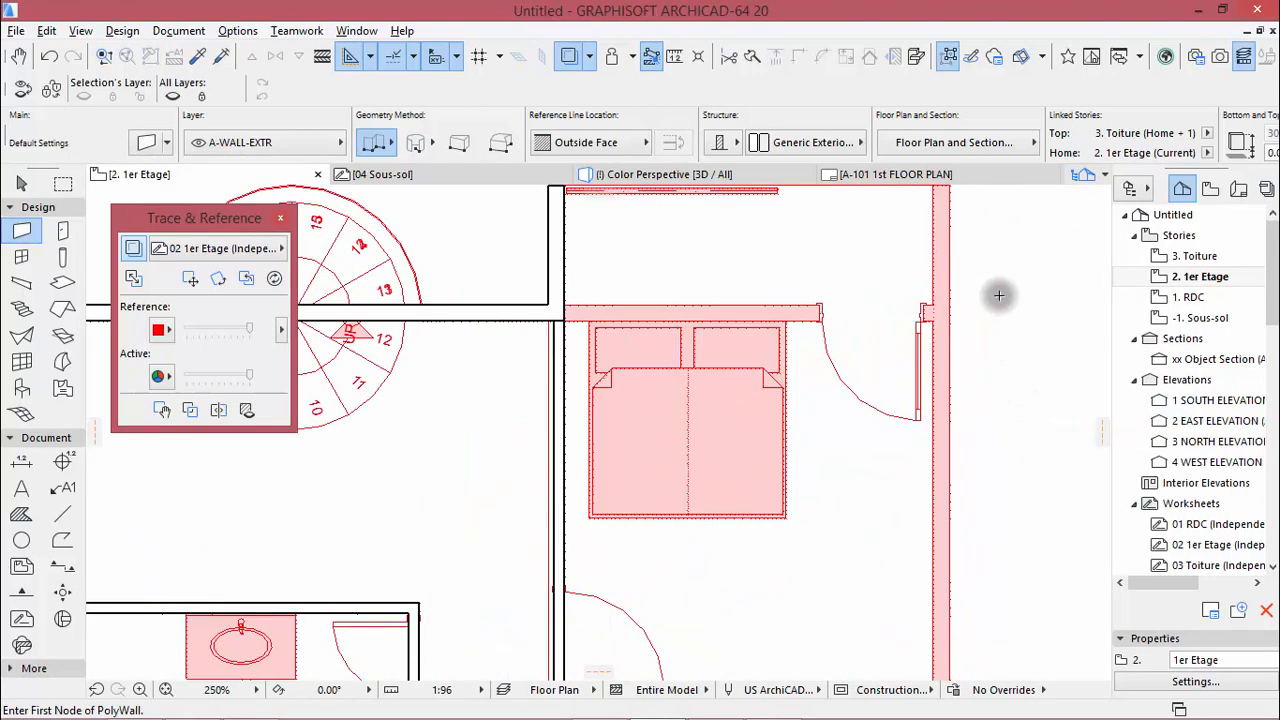
pyautogui.scroll(-2, 840, 306)
pyautogui.scroll(4, 912, 237)
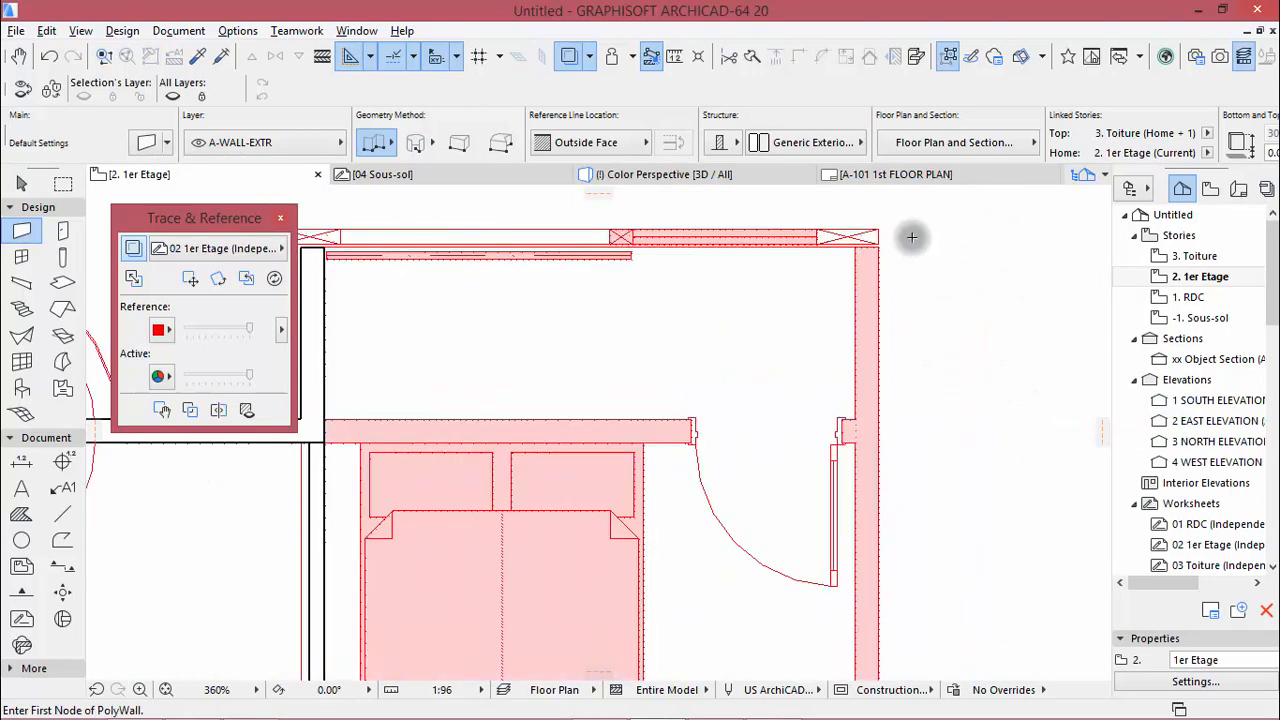
pyautogui.click(855, 245)
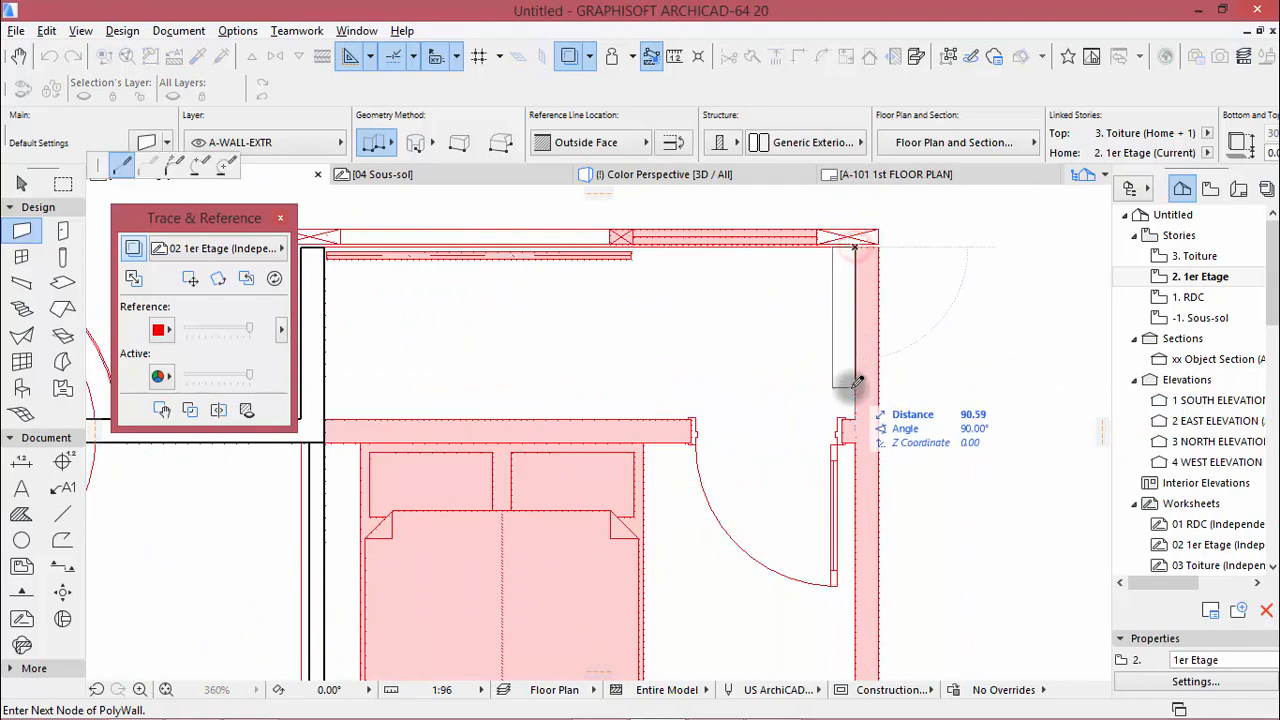
pyautogui.press('Escape')
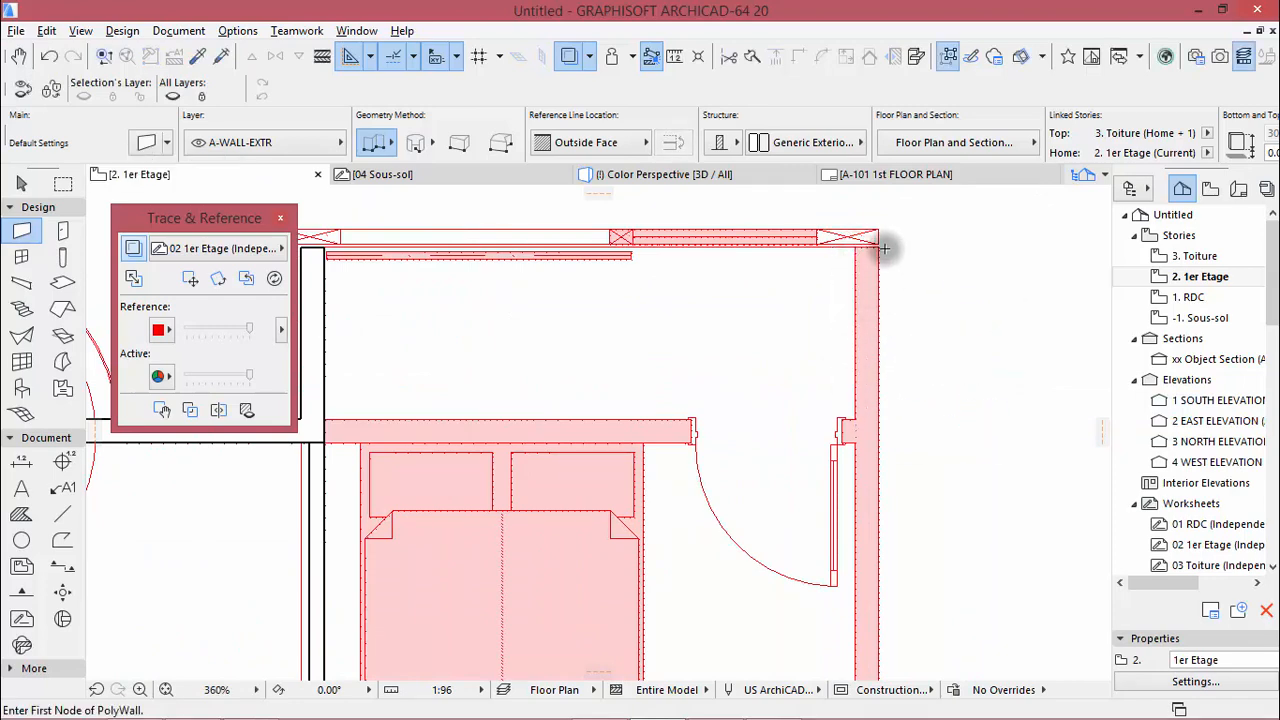
pyautogui.click(877, 245)
pyautogui.scroll(-10, 860, 310)
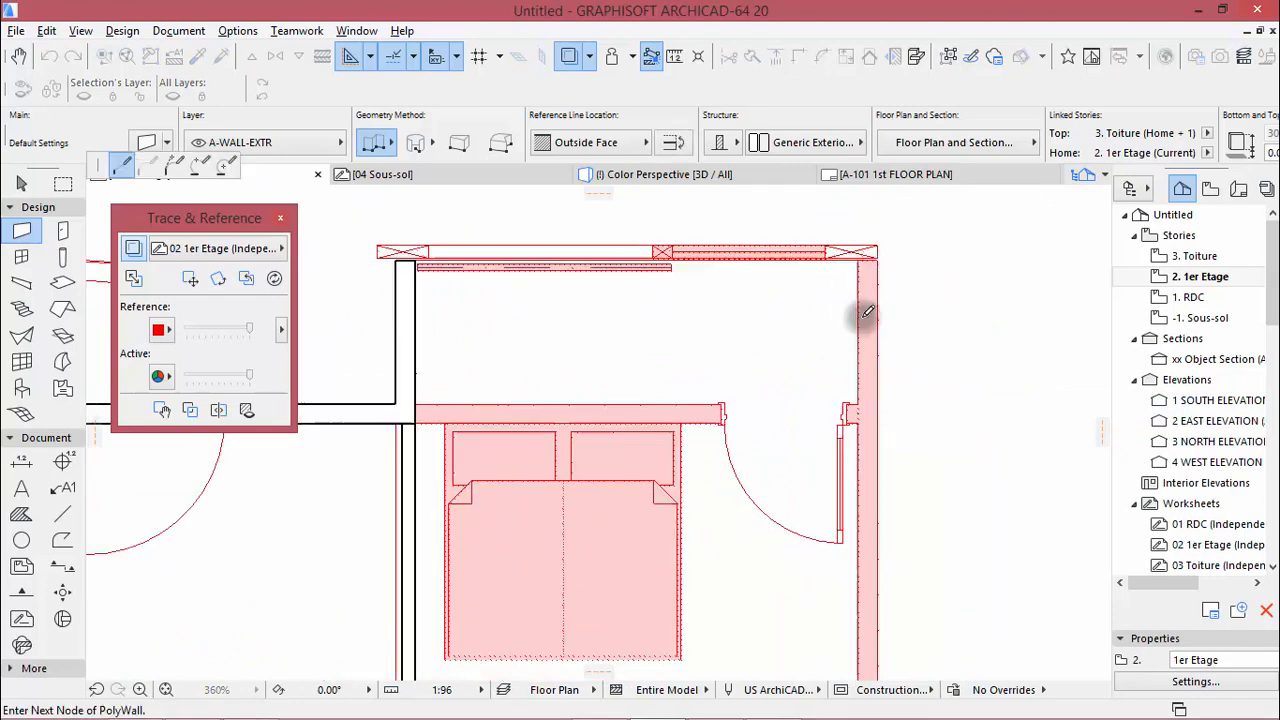
pyautogui.scroll(8, 866, 486)
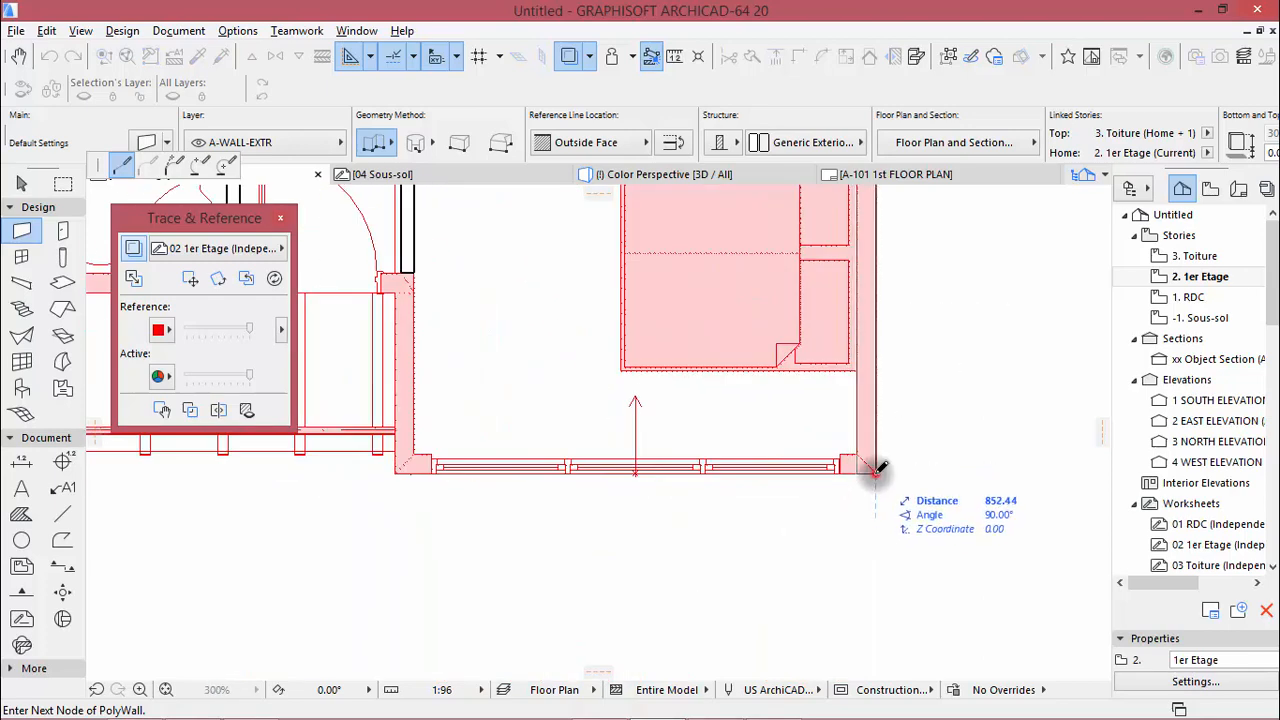
pyautogui.click(876, 472)
# Continue the wall around the lower-right bedroom and along the bathrooms' lower side to the left exterior wall's inner face, then finish it
pyautogui.click(394, 471)
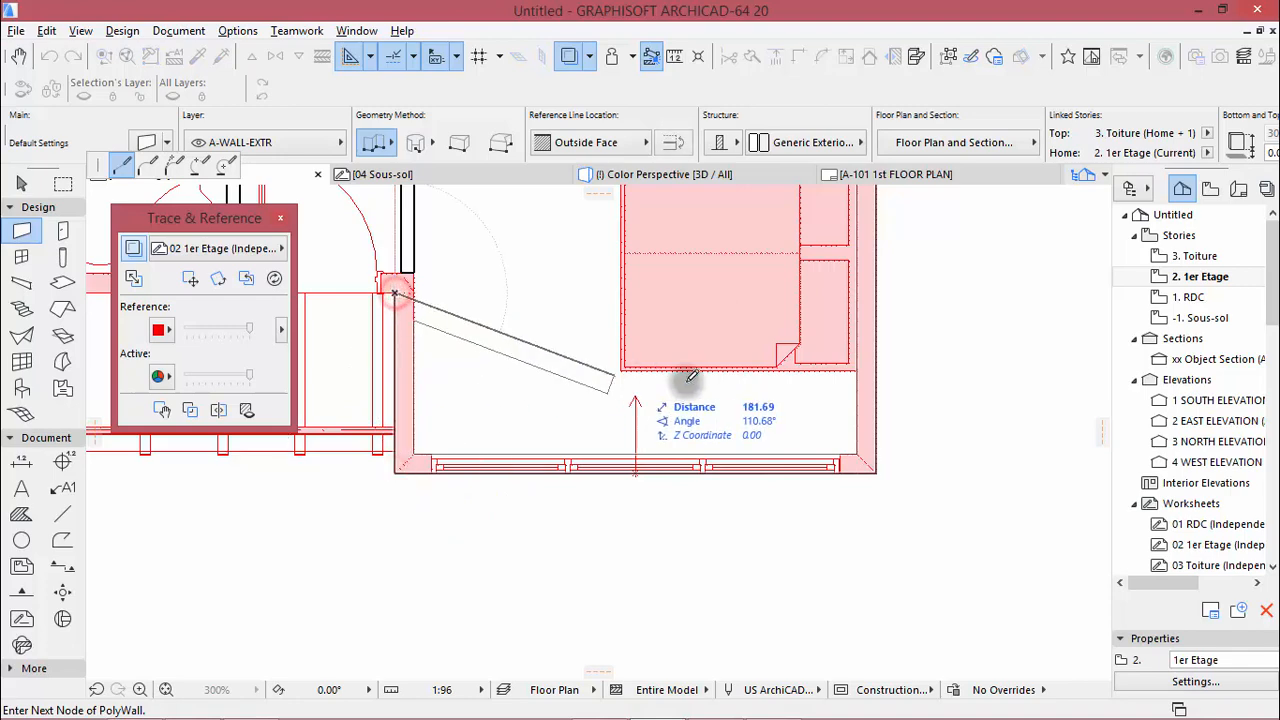
pyautogui.scroll(-6, 692, 371)
pyautogui.scroll(6, 358, 347)
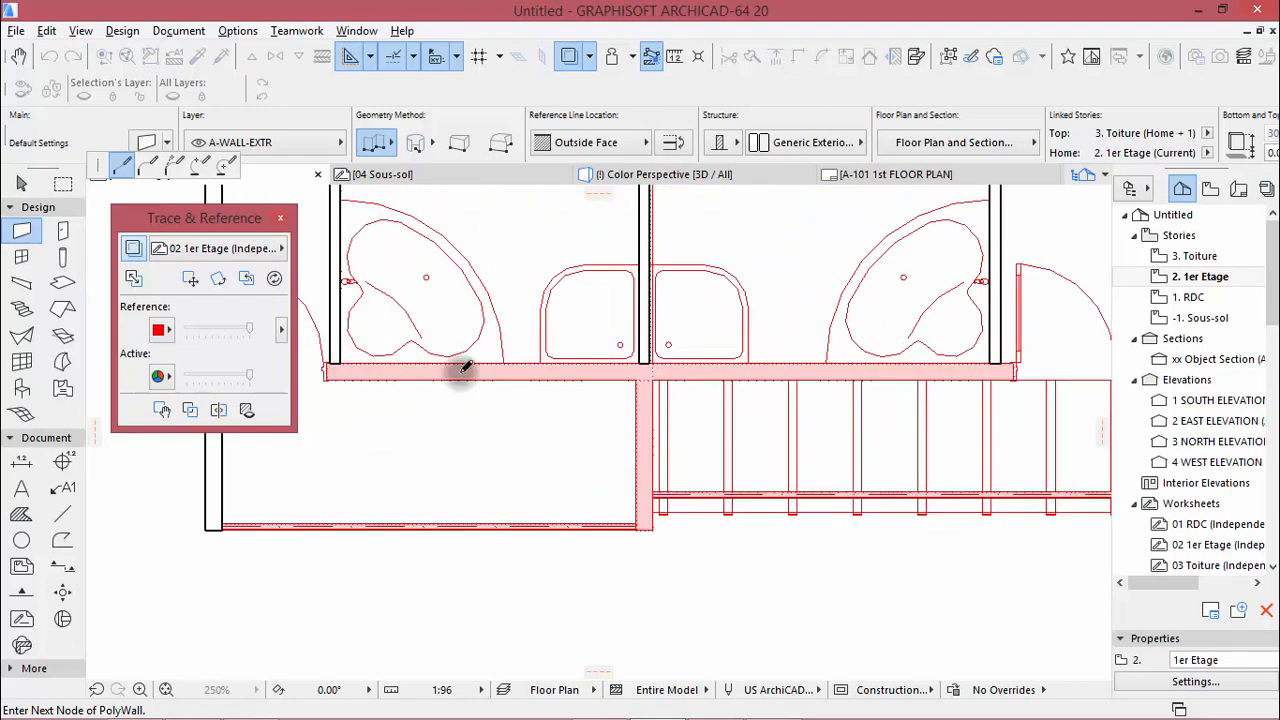
pyautogui.scroll(-5, 566, 374)
pyautogui.scroll(6, 437, 371)
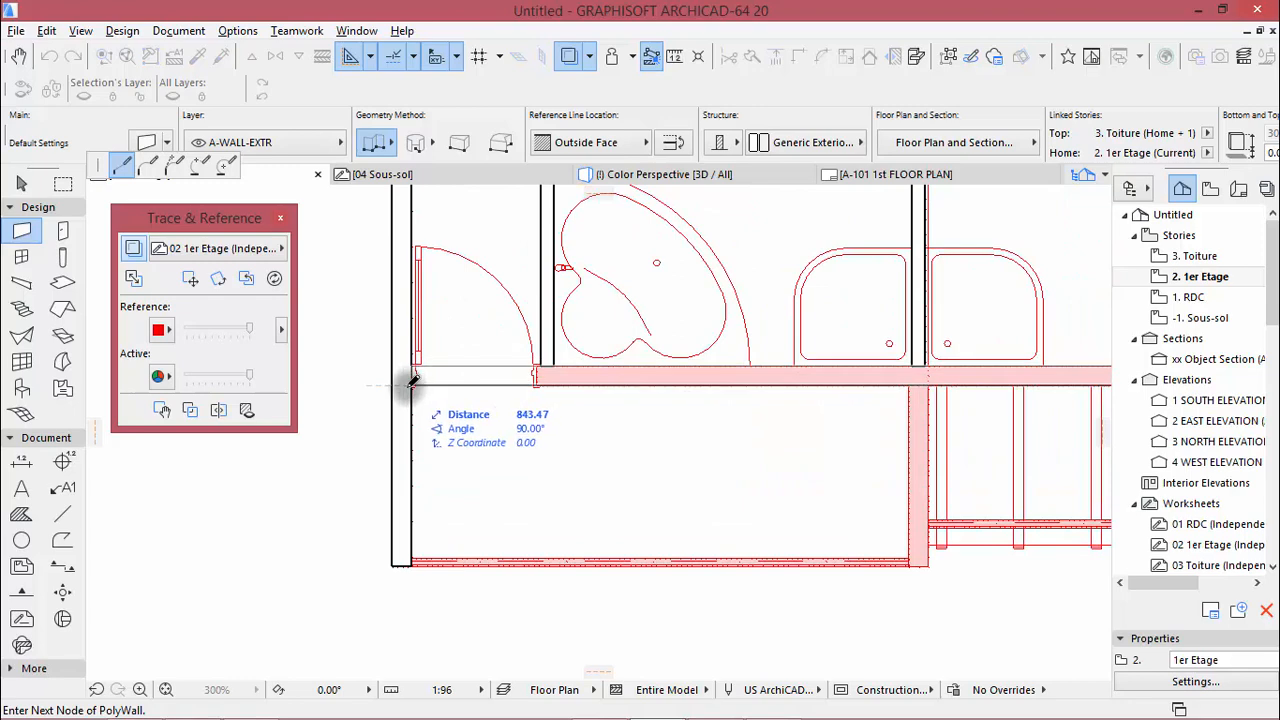
pyautogui.rightClick(410, 380)
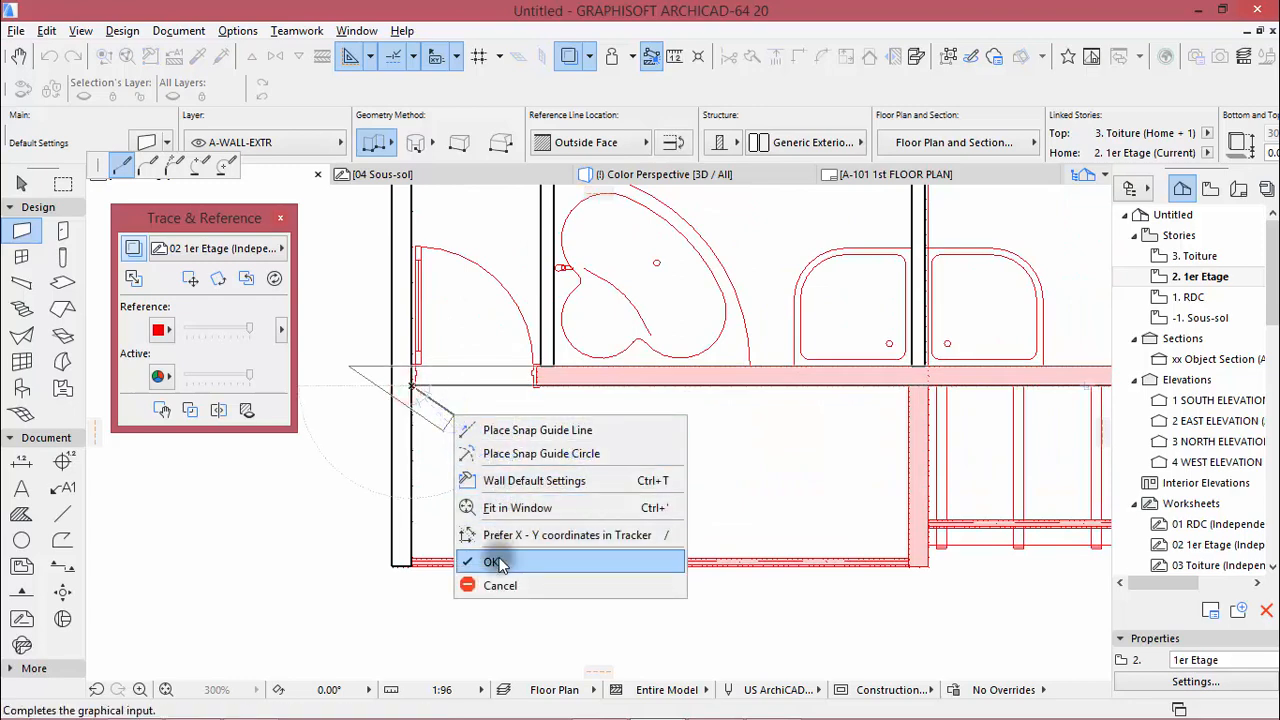
pyautogui.click(465, 556)
# Draw the short exterior wall from its lower traced corner up to the bathrooms' wall, flipping its body onto the traced wall
pyautogui.scroll(-5, 360, 468)
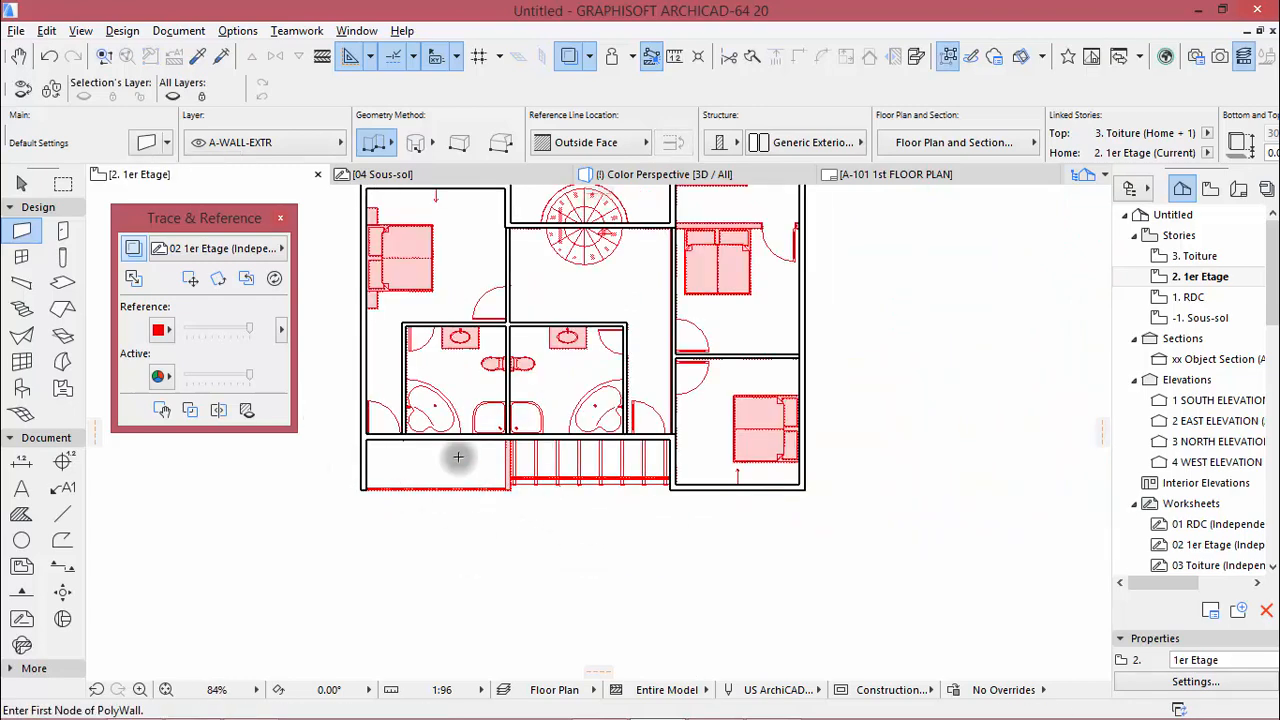
pyautogui.scroll(5, 458, 457)
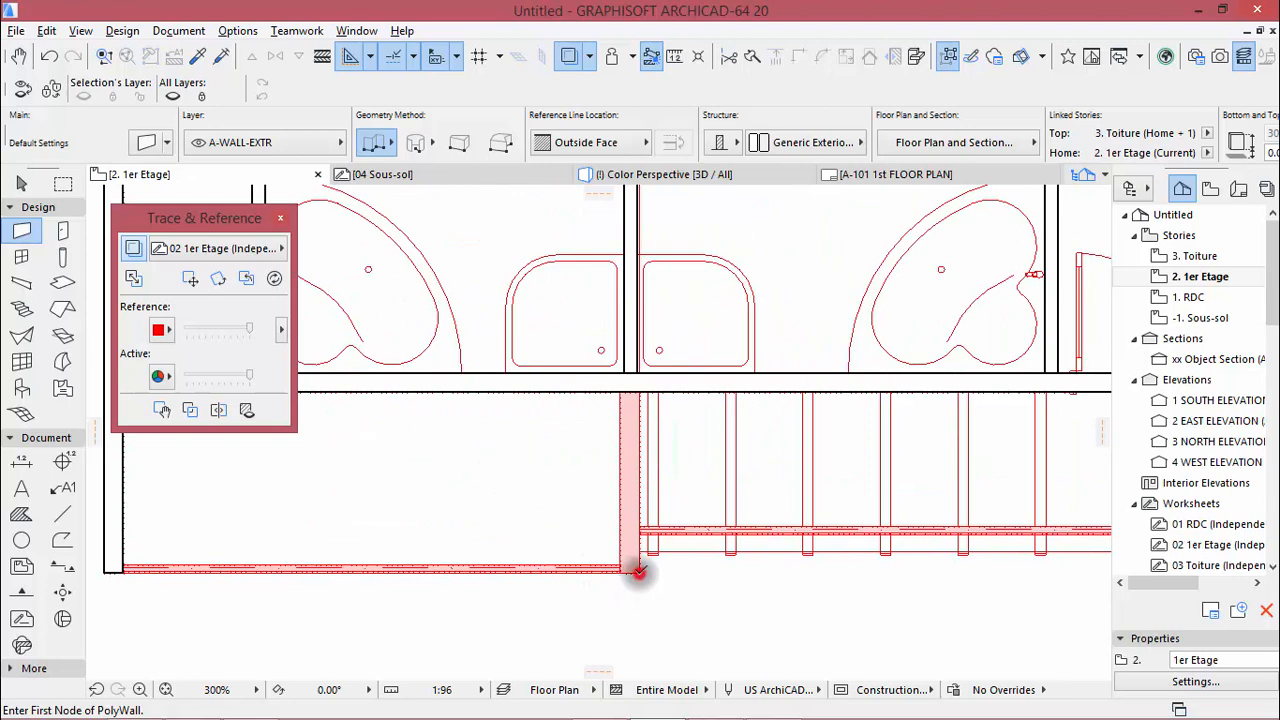
pyautogui.click(638, 571)
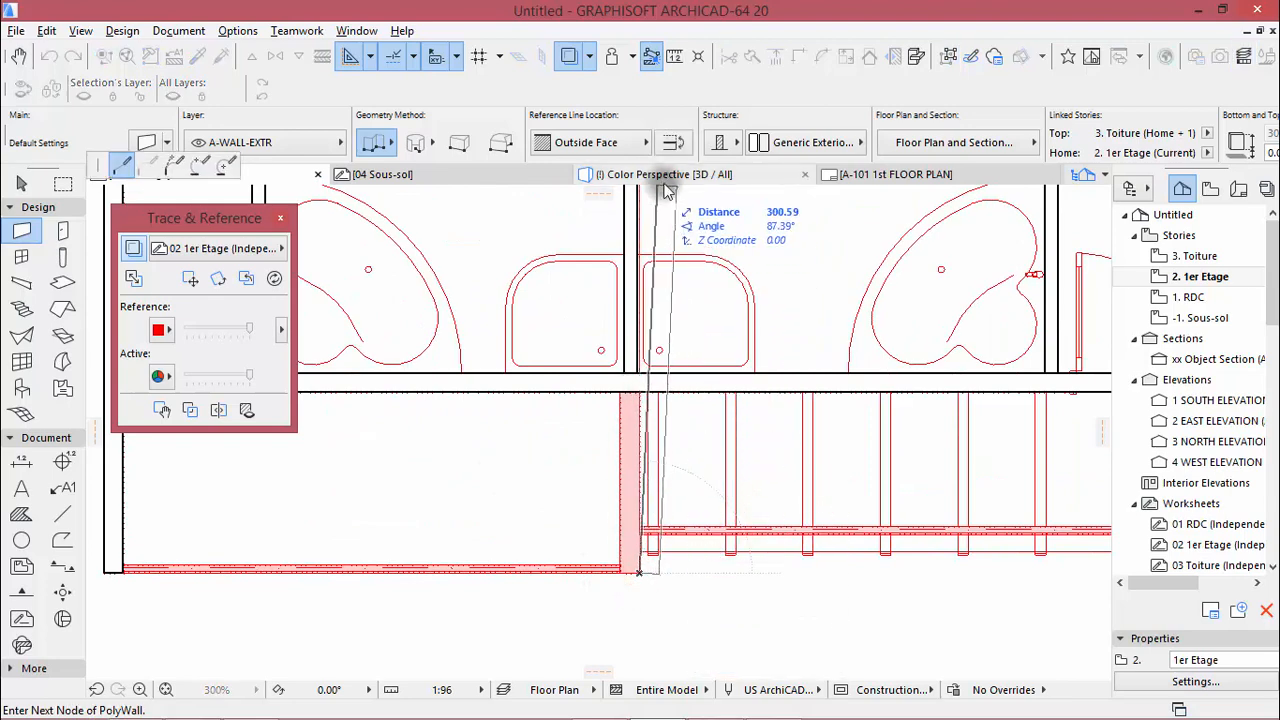
pyautogui.click(675, 145)
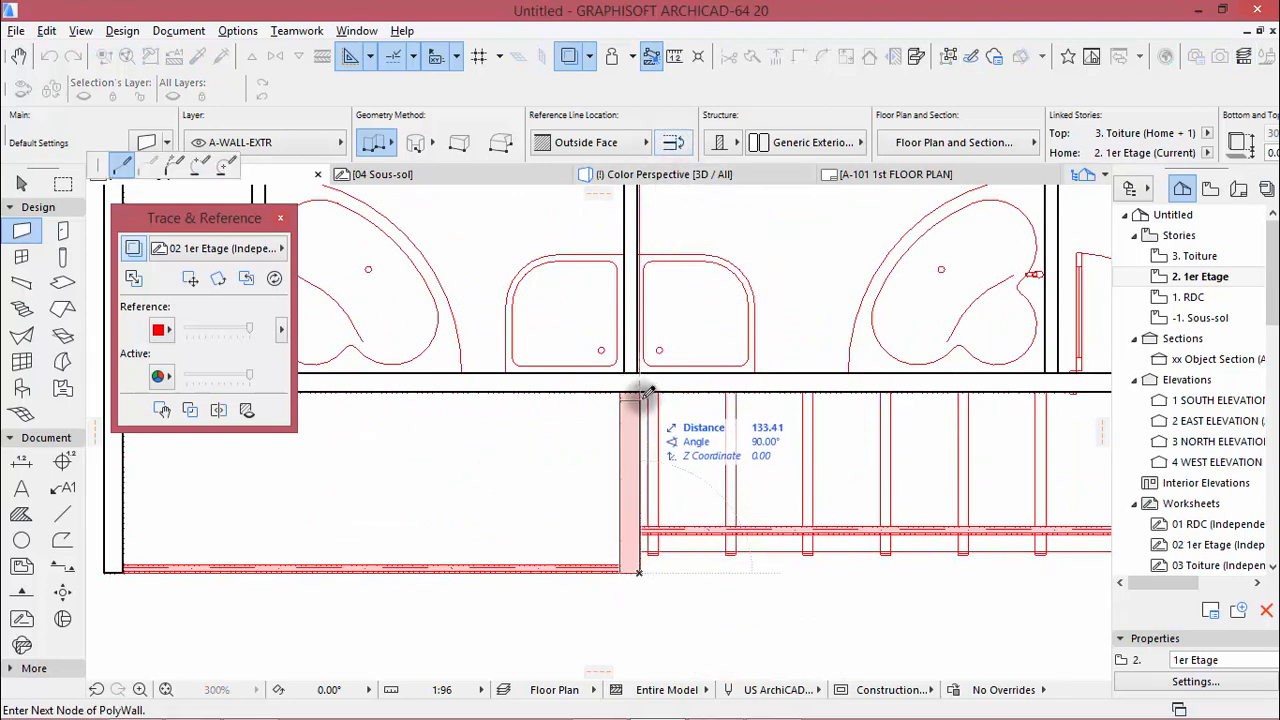
pyautogui.click(638, 393)
pyautogui.rightClick(530, 436)
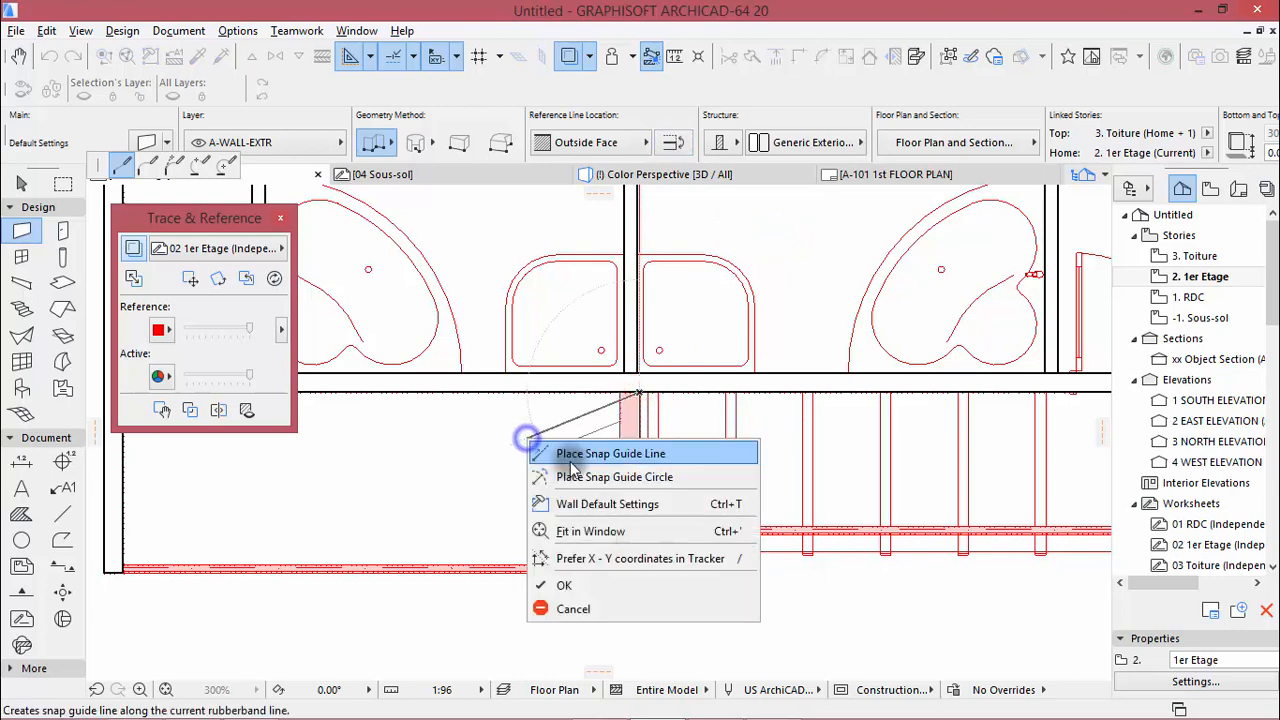
pyautogui.click(560, 585)
# Draw the wall above the upper-right bedroom's bed, from the wing's inner wall face to the right exterior wall's inner face
pyautogui.scroll(-6, 465, 469)
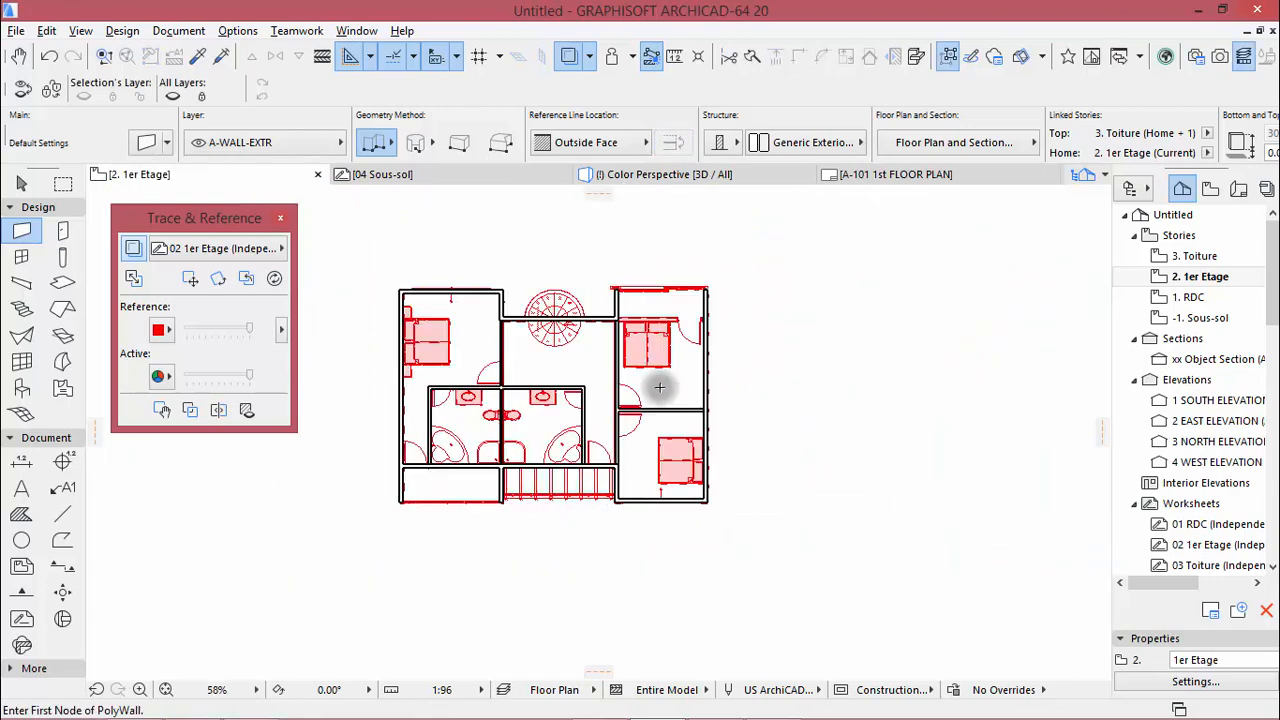
pyautogui.scroll(3, 598, 322)
pyautogui.scroll(3, 846, 290)
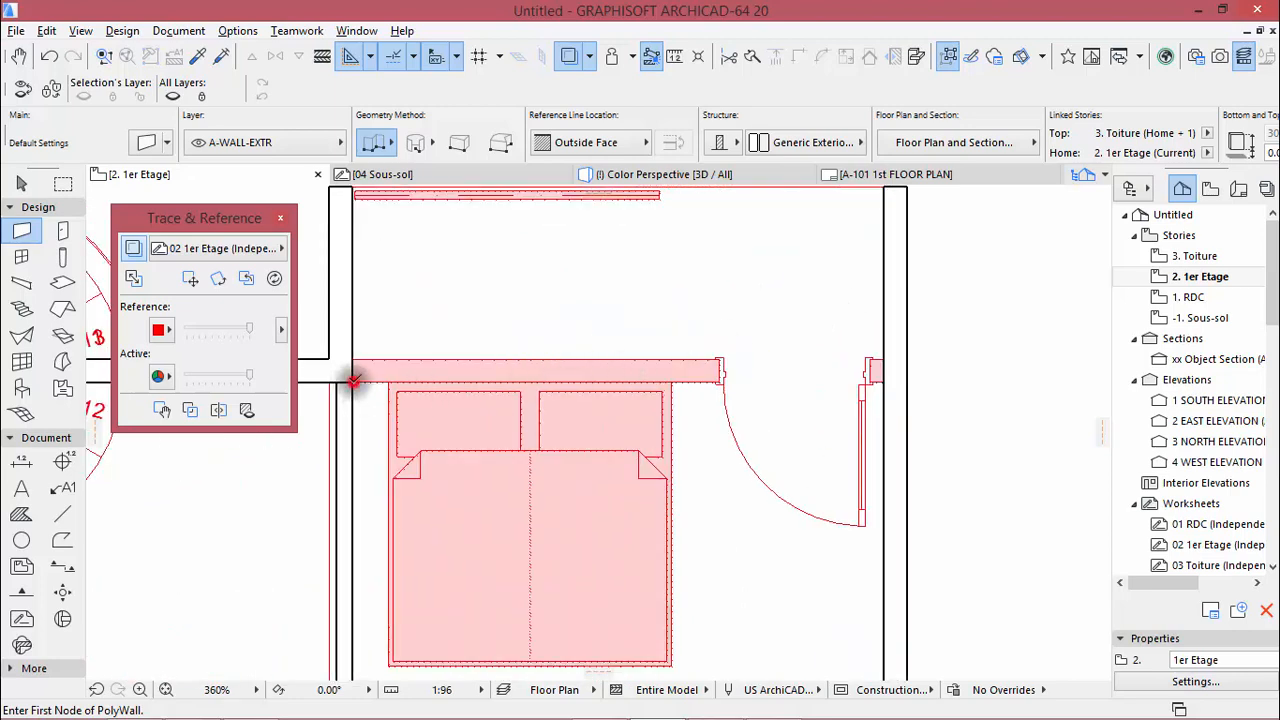
pyautogui.click(354, 381)
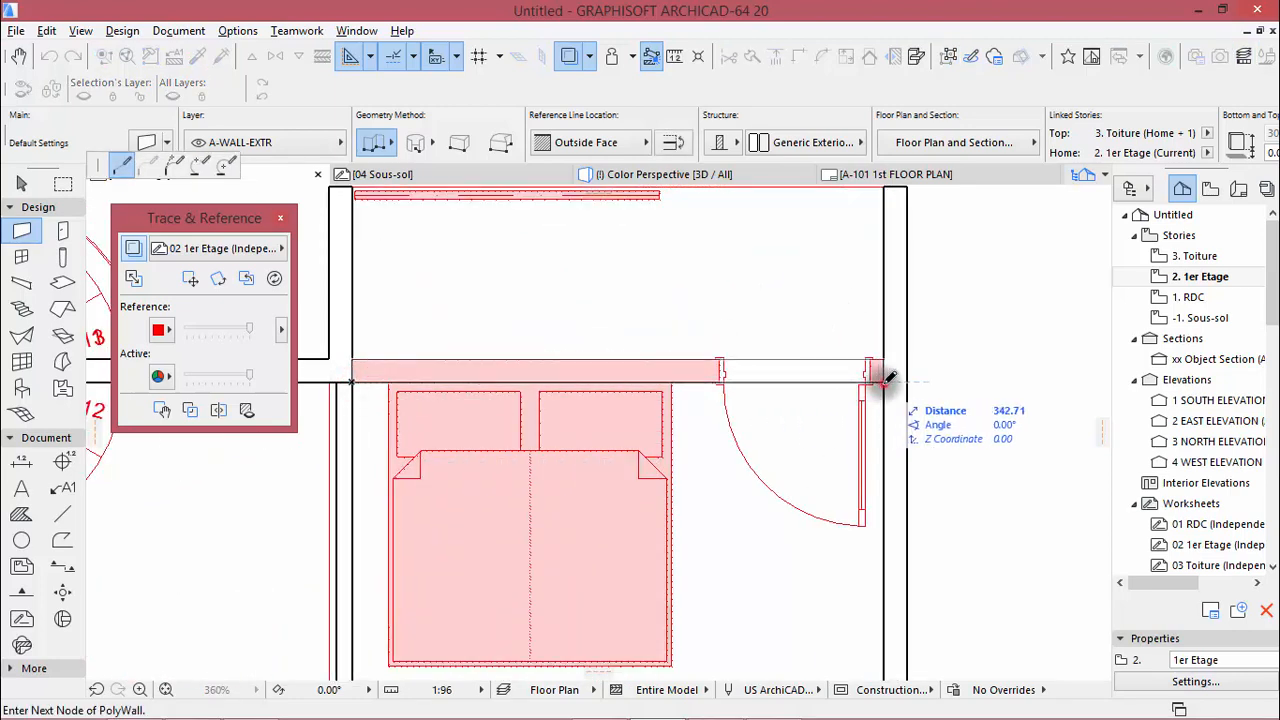
pyautogui.rightClick(1014, 316)
pyautogui.click(1040, 460)
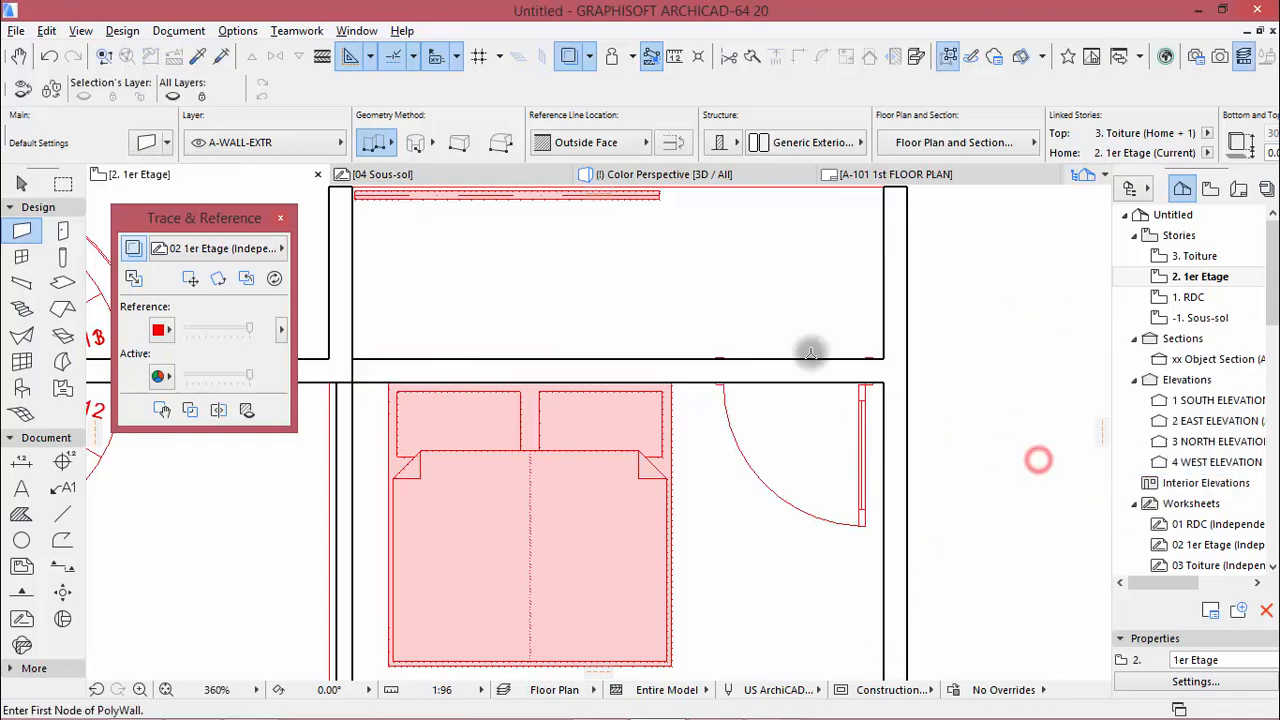
# Choose the 04 Sous-sol worksheet as the trace reference
pyautogui.scroll(-4, 843, 318)
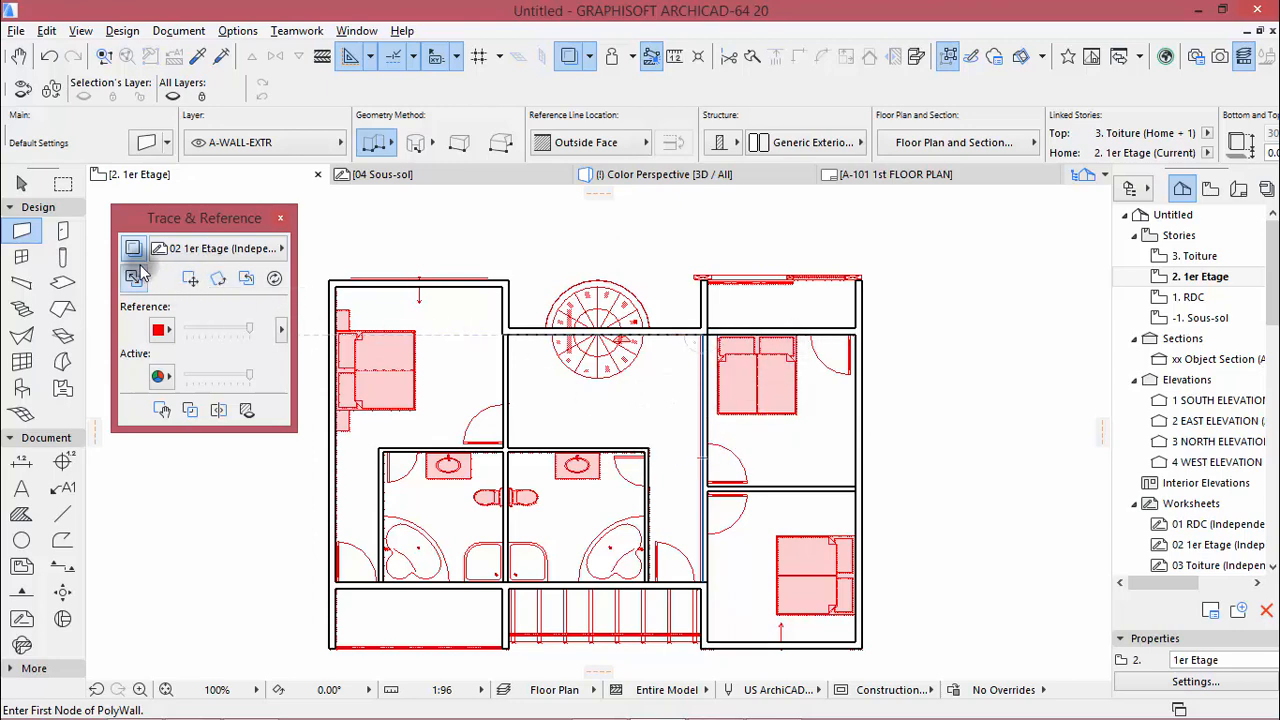
pyautogui.click(200, 248)
pyautogui.click(420, 250)
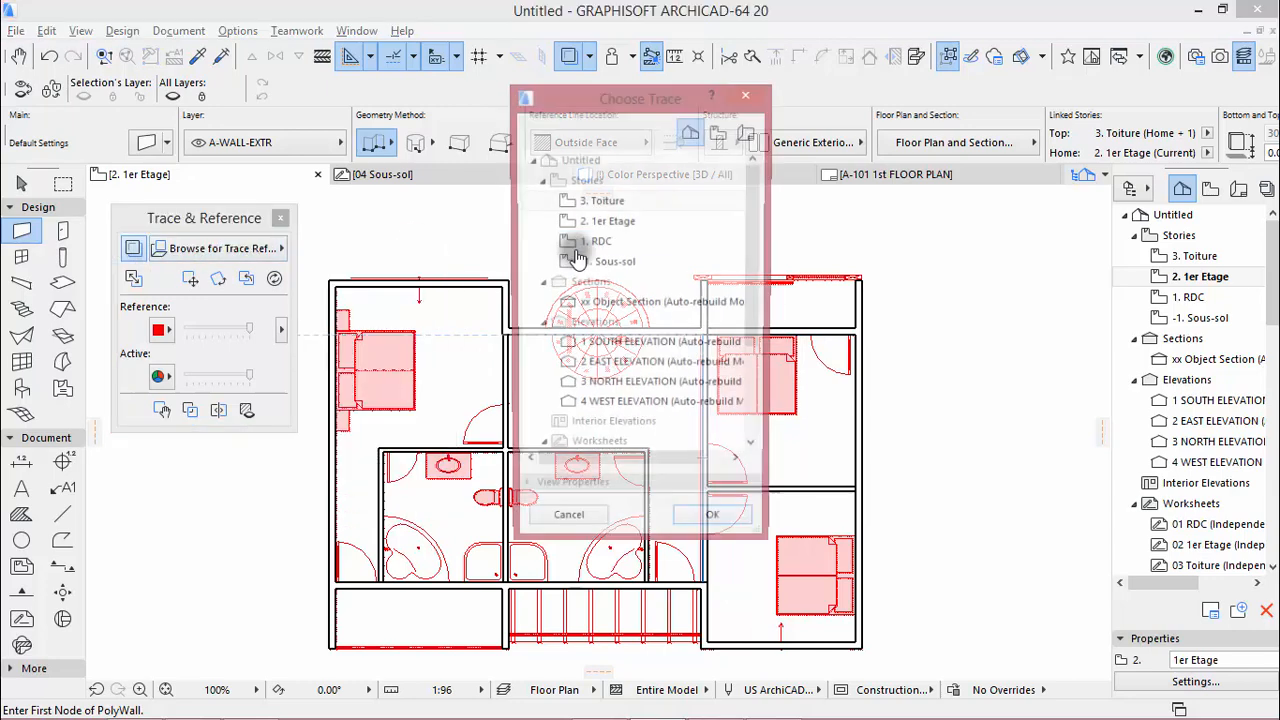
pyautogui.moveTo(759, 239); pyautogui.dragTo(748, 355)
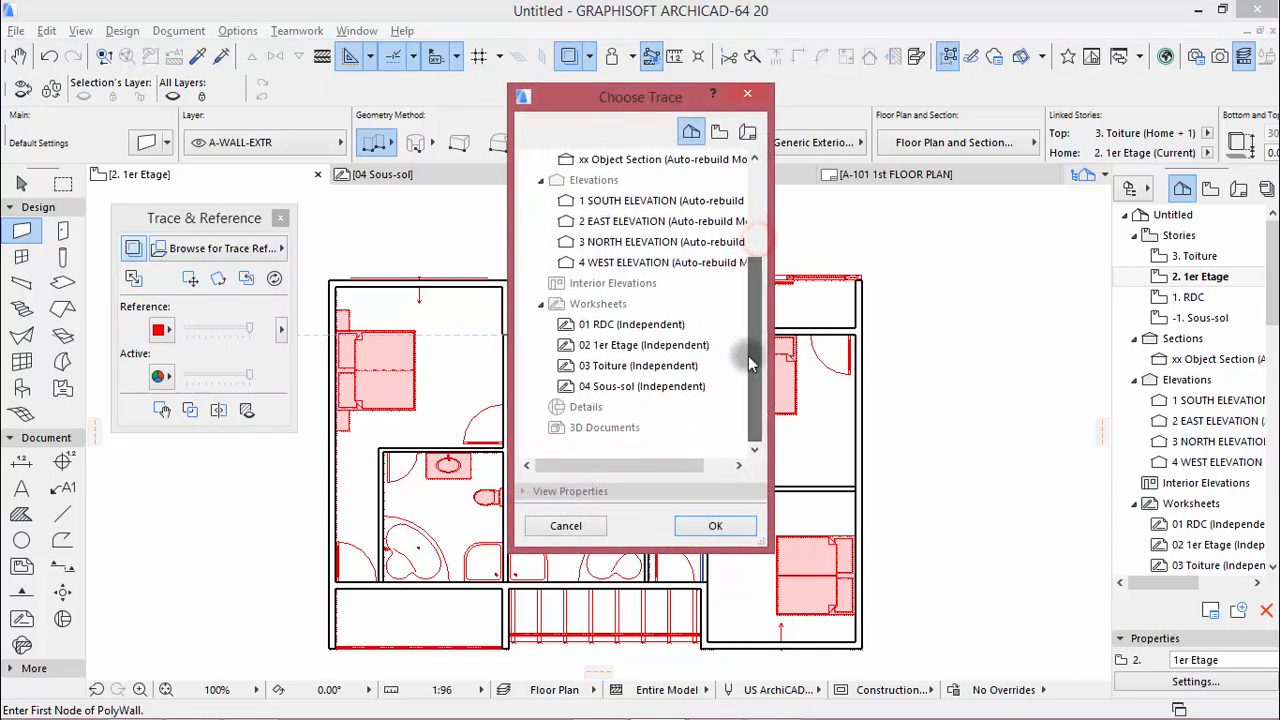
pyautogui.click(622, 388)
pyautogui.click(715, 526)
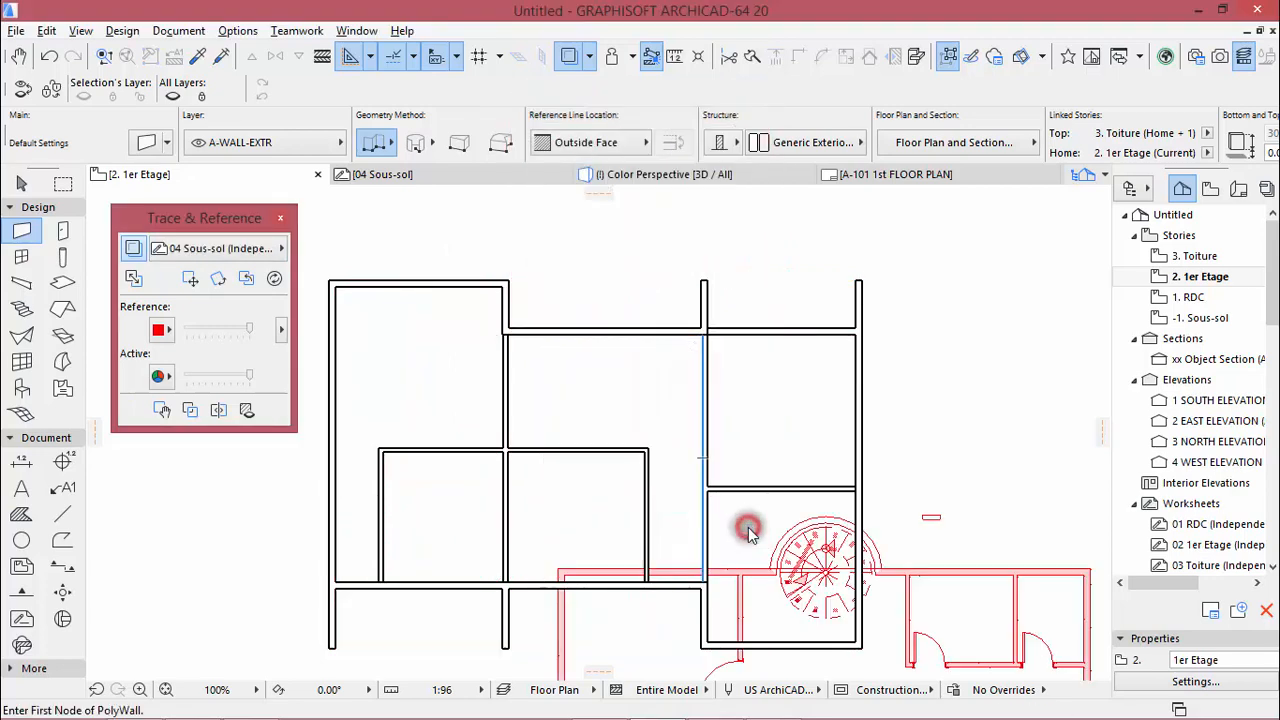
# Move the traced Sous-sol plan so its upper-right outer corner aligns with the right exterior wall's outer face at the upper bedroom wall
pyautogui.scroll(-3, 600, 340)
pyautogui.scroll(2, 718, 430)
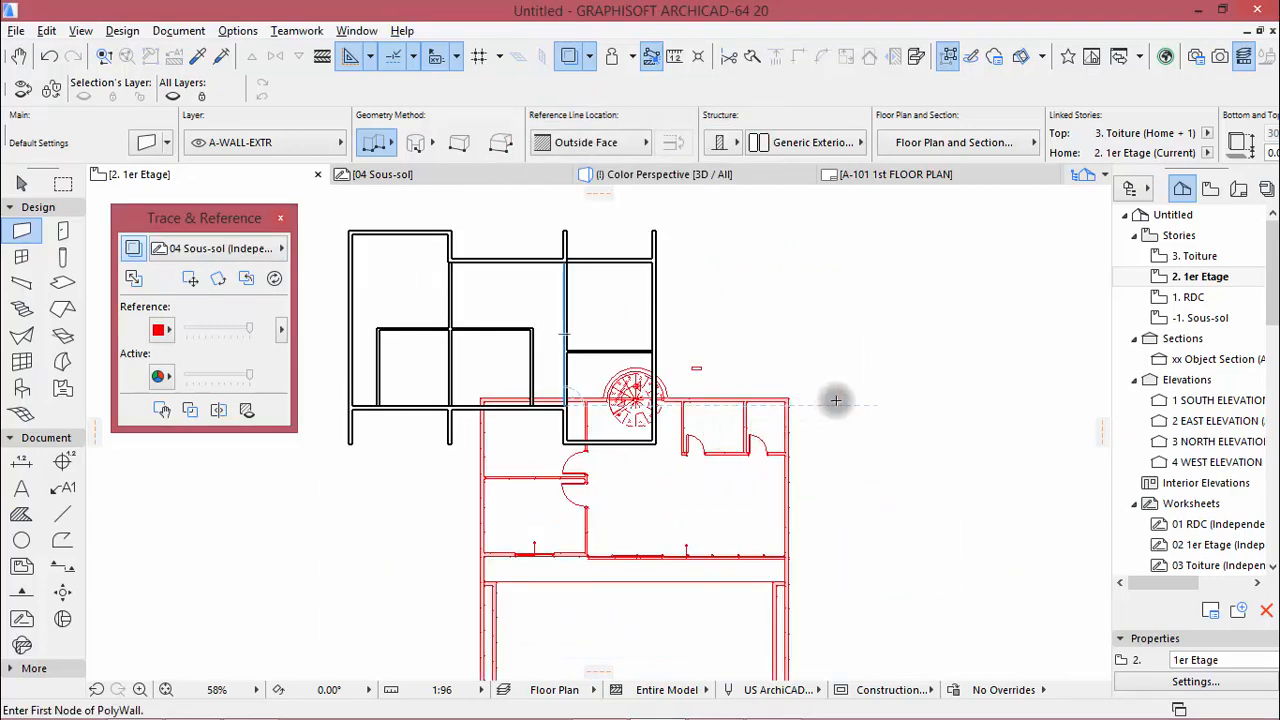
pyautogui.click(190, 278)
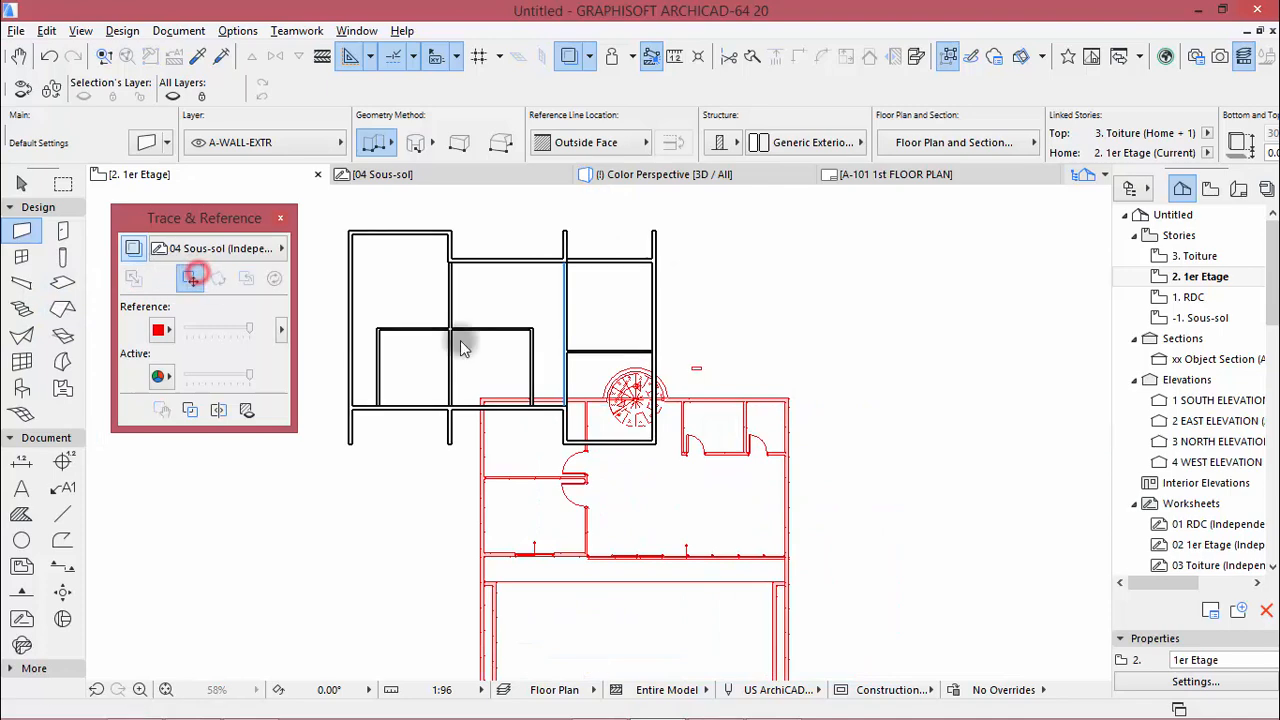
pyautogui.click(790, 400)
pyautogui.scroll(3, 634, 252)
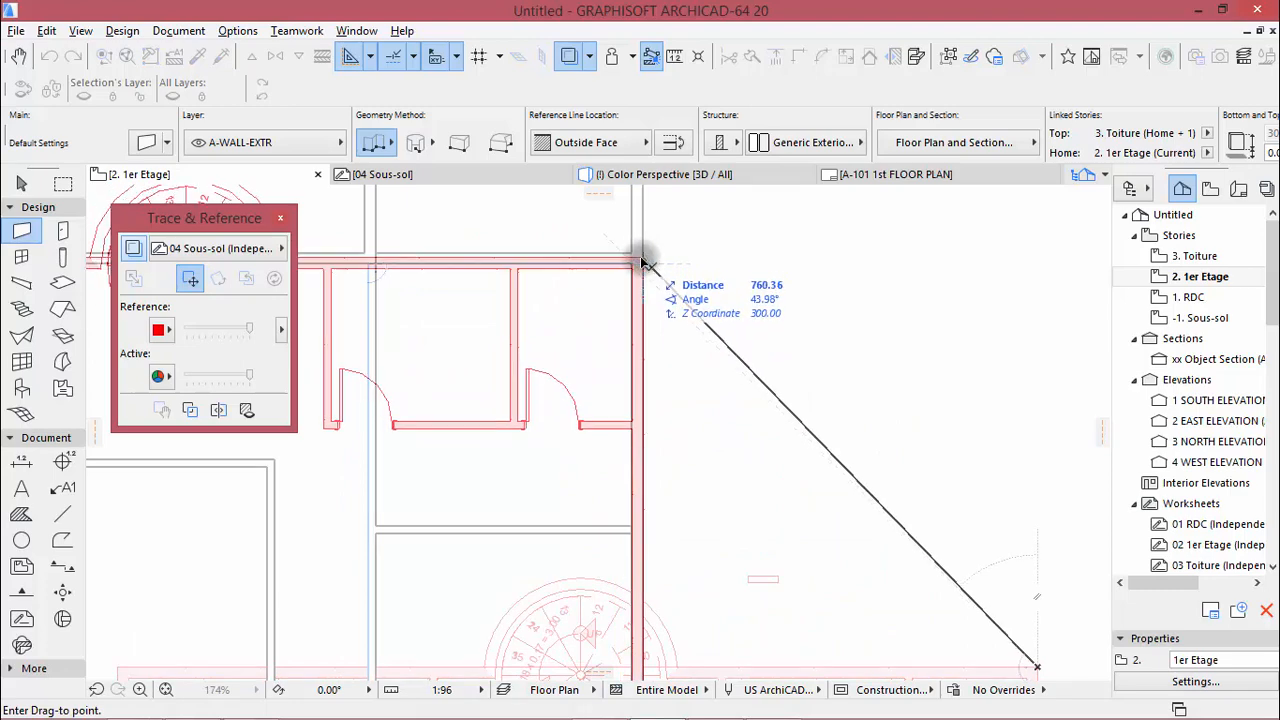
pyautogui.click(642, 253)
pyautogui.scroll(2, 560, 247)
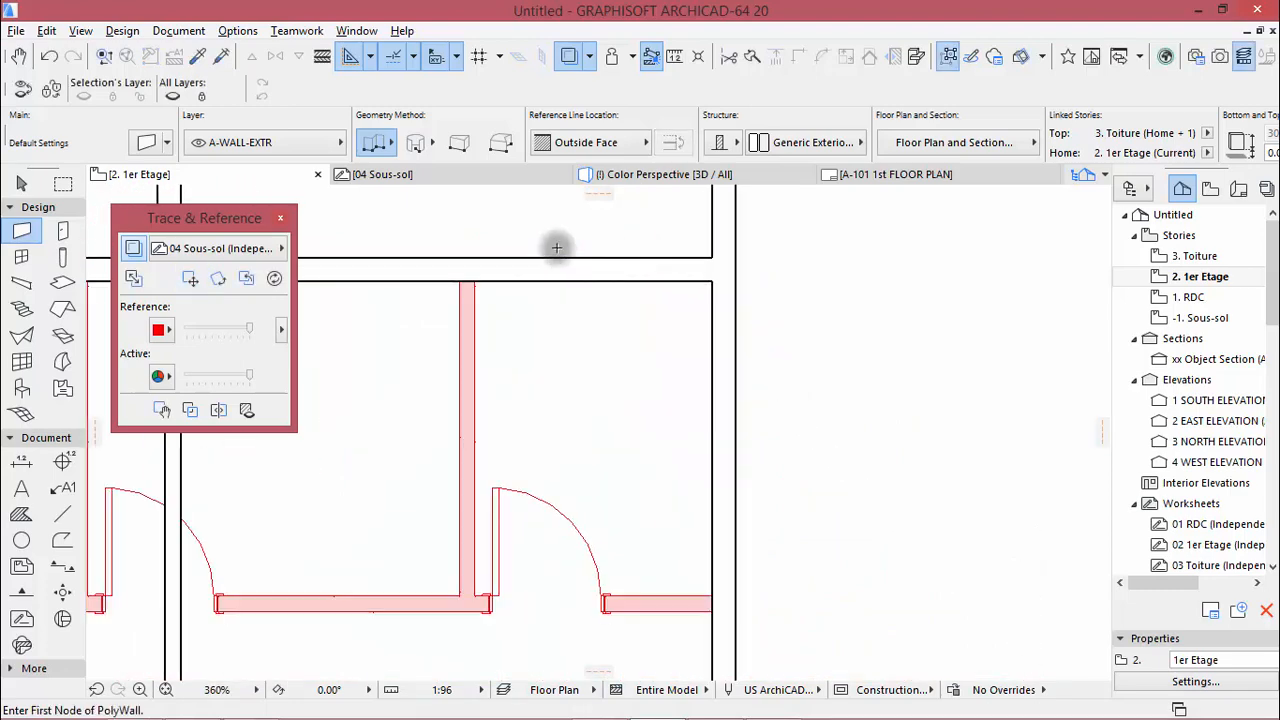
# Open the -1. Sous-sol story, keep the wall defaults at 15 thickness, and set the Wall tool to the rectangular geometry method
pyautogui.scroll(-3, 821, 297)
pyautogui.scroll(-2, 763, 277)
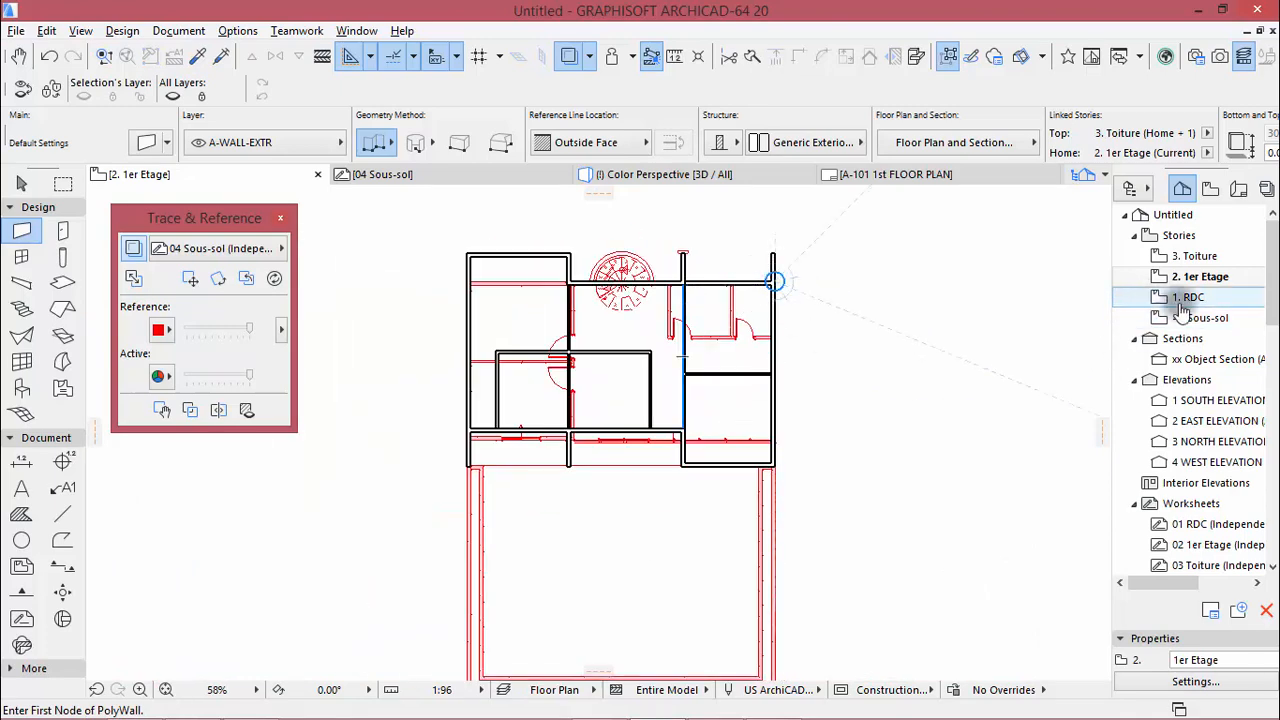
pyautogui.doubleClick(1200, 317)
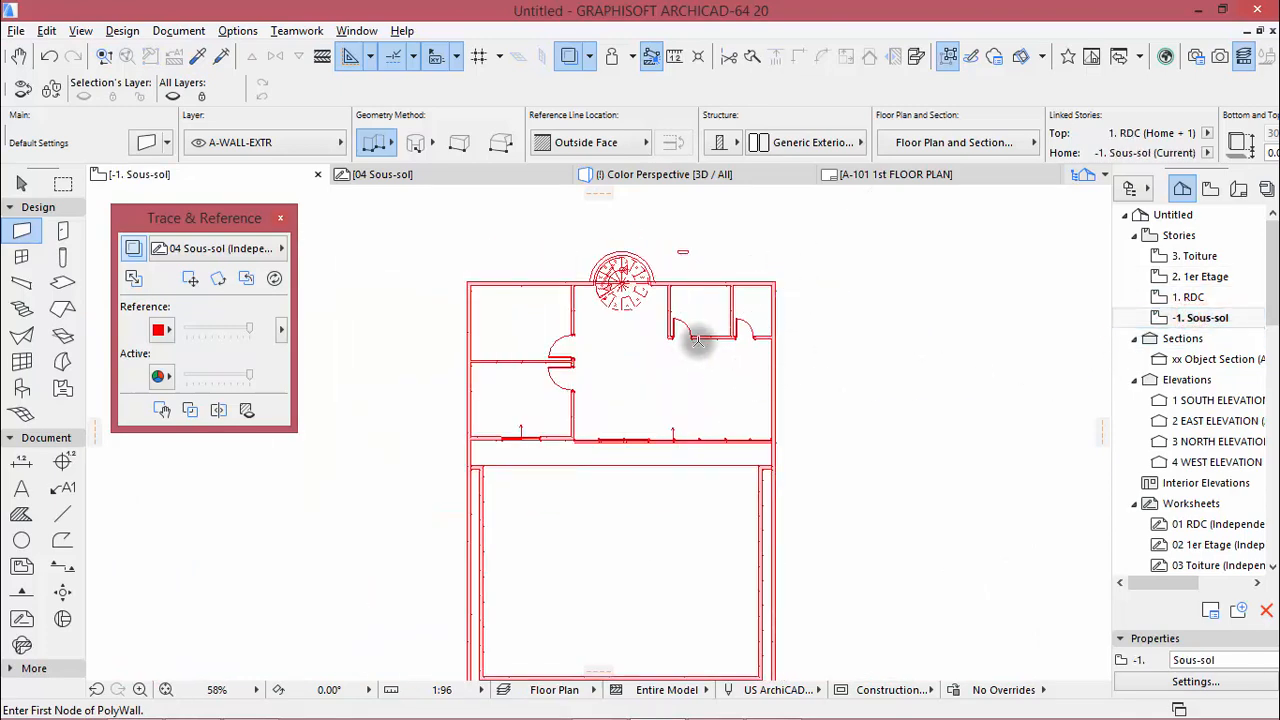
pyautogui.scroll(1, 700, 340)
pyautogui.click(147, 143)
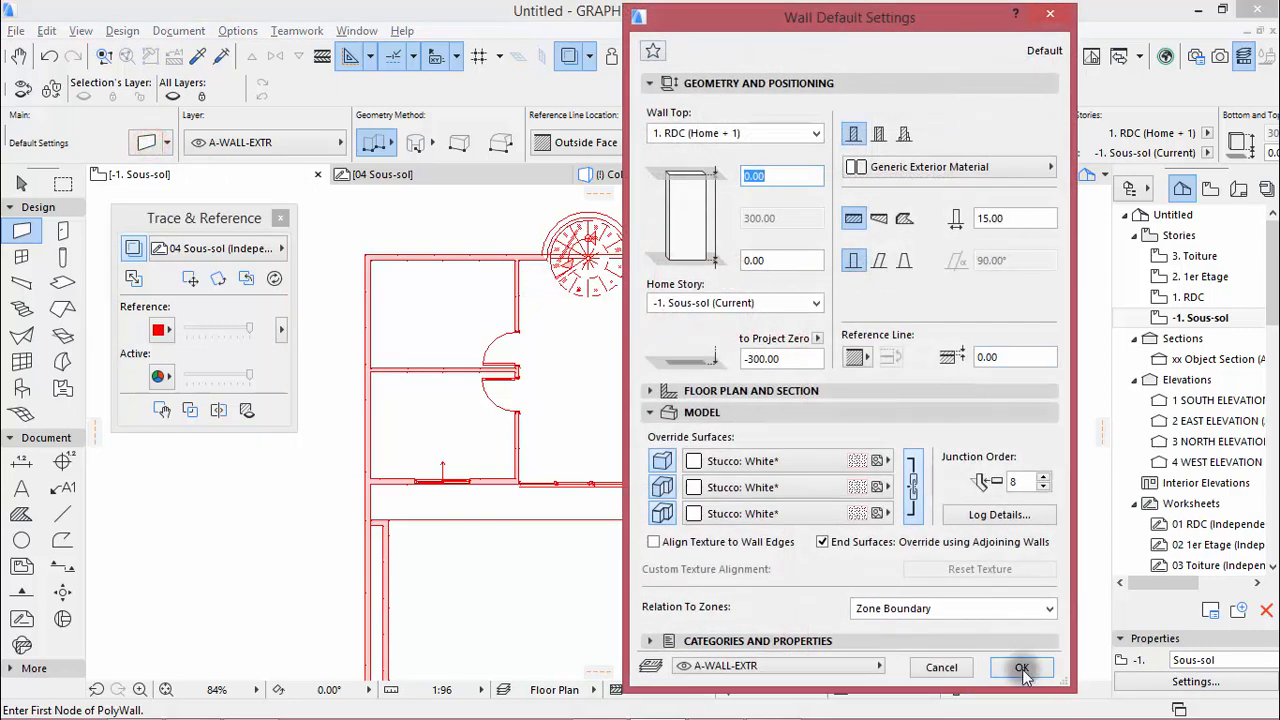
pyautogui.click(1022, 668)
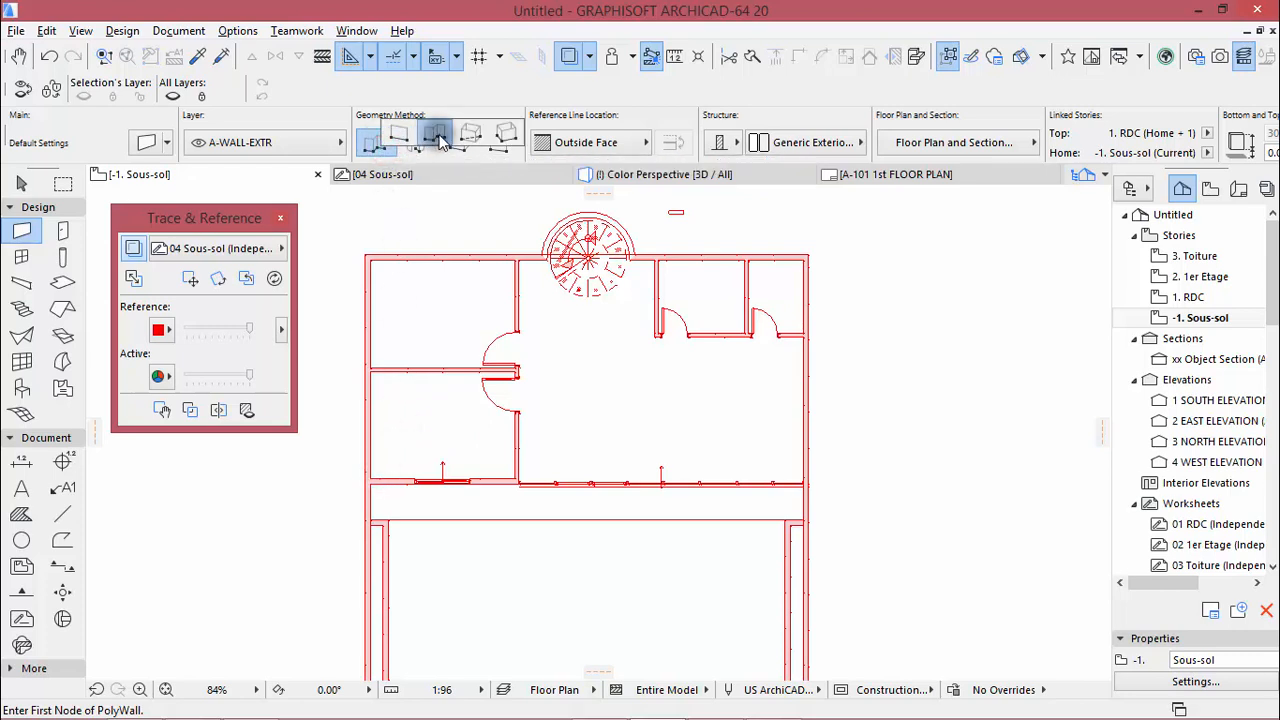
pyautogui.click(462, 141)
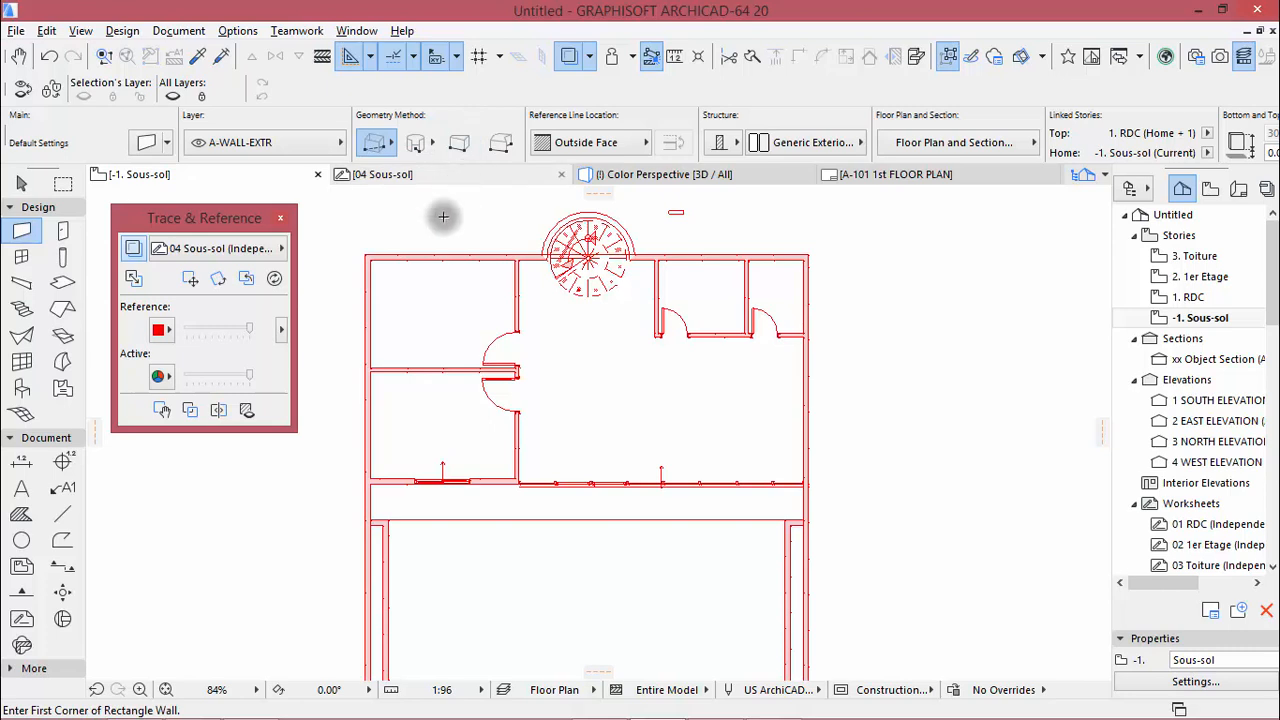
# Try a rectangular exterior wall outline from the traced upper-left outer corner to the right wall at the glazing line, and undo it
pyautogui.click(365, 251)
pyautogui.scroll(2, 806, 527)
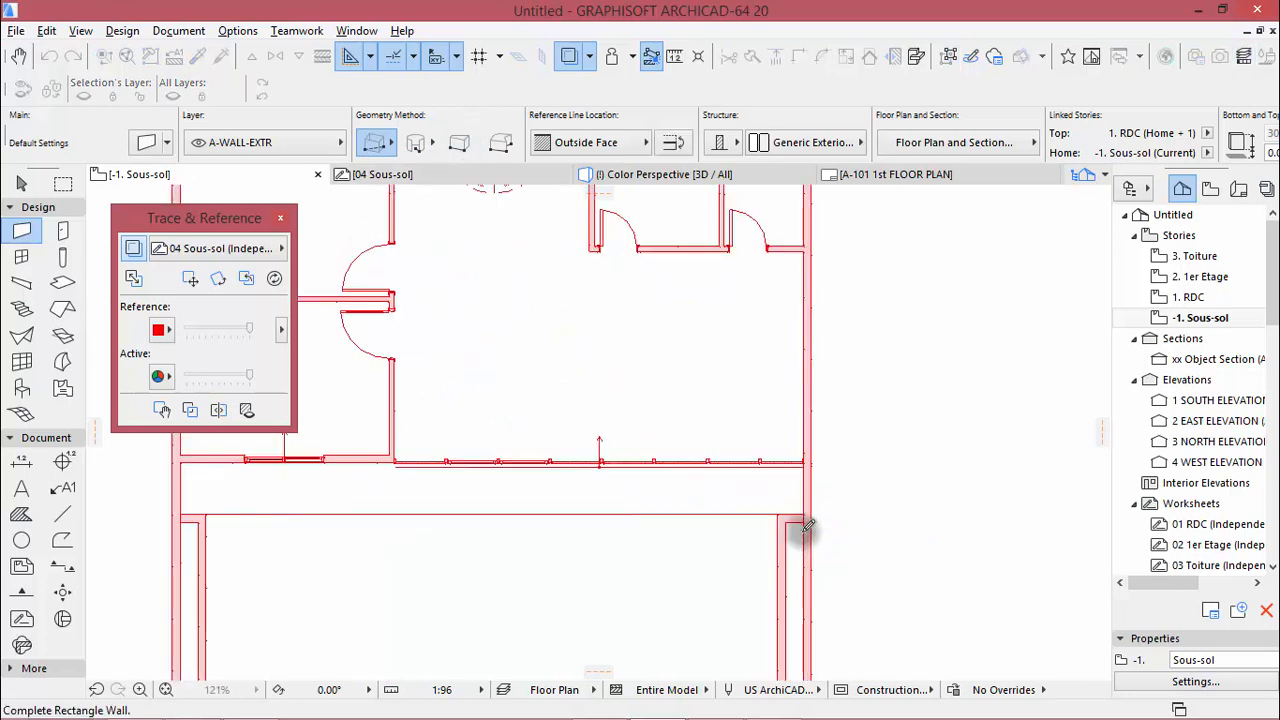
pyautogui.scroll(1, 804, 518)
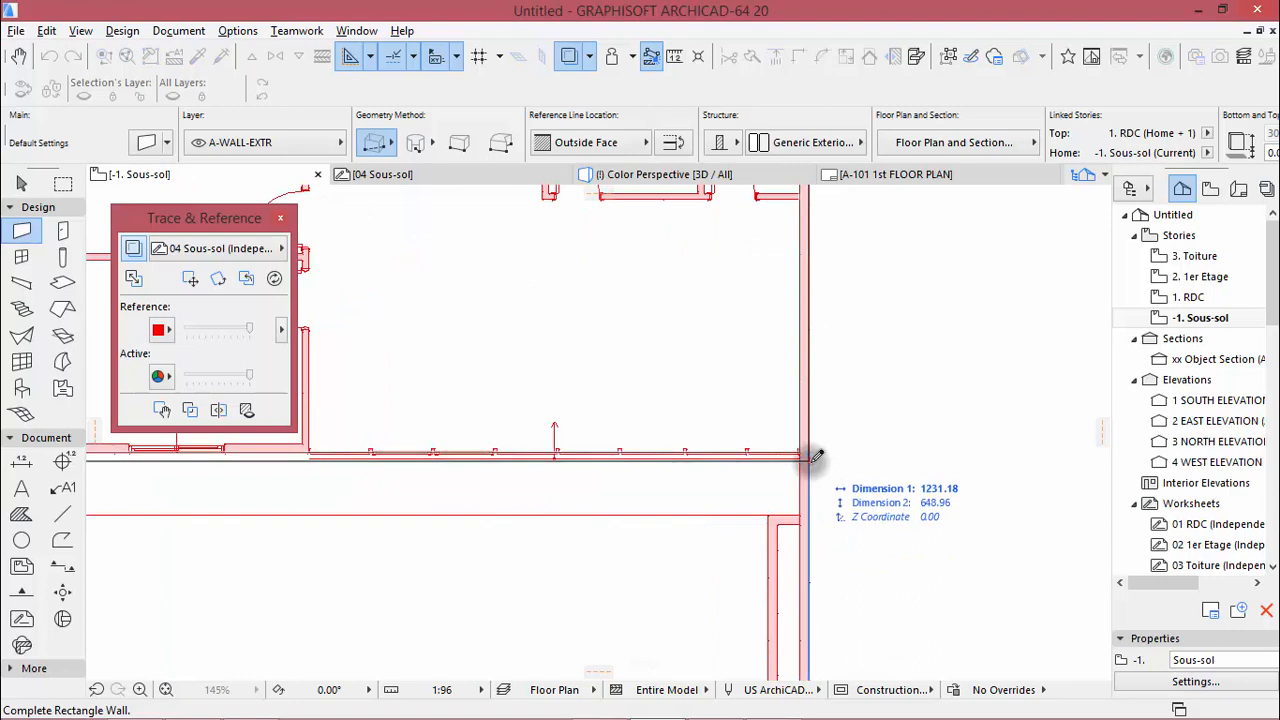
pyautogui.click(813, 456)
pyautogui.scroll(-3, 966, 478)
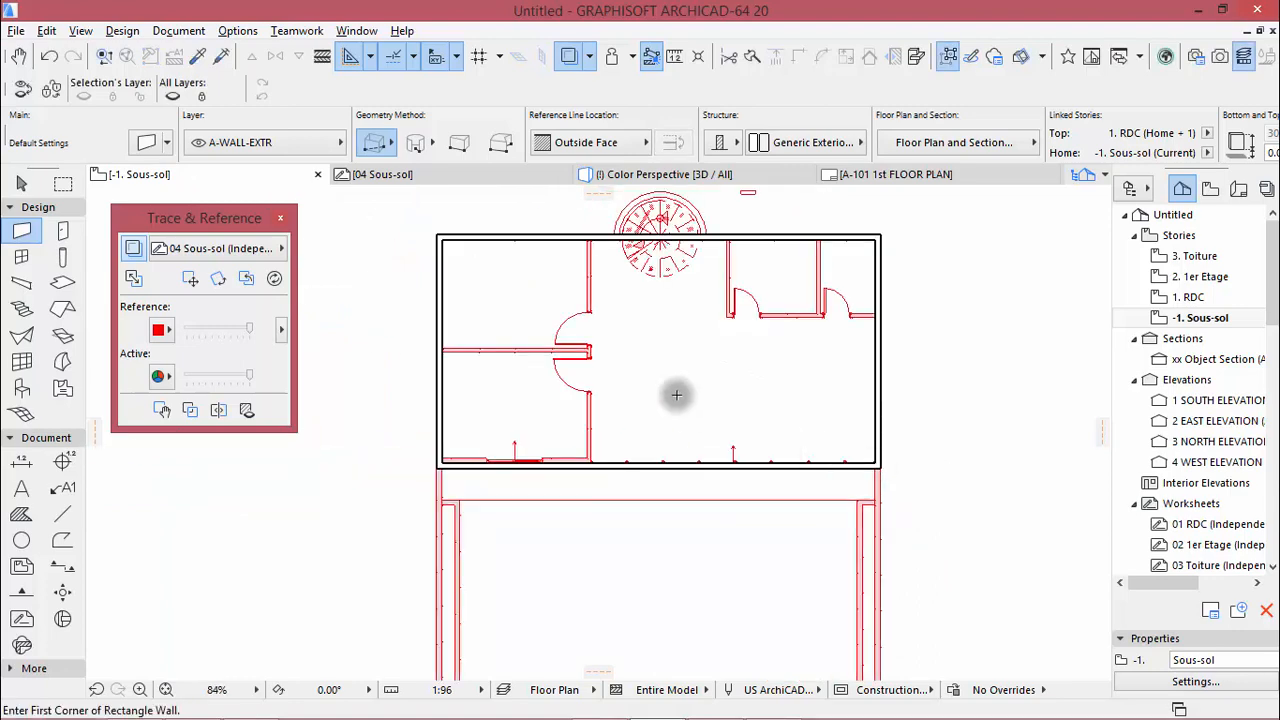
pyautogui.scroll(5, 514, 448)
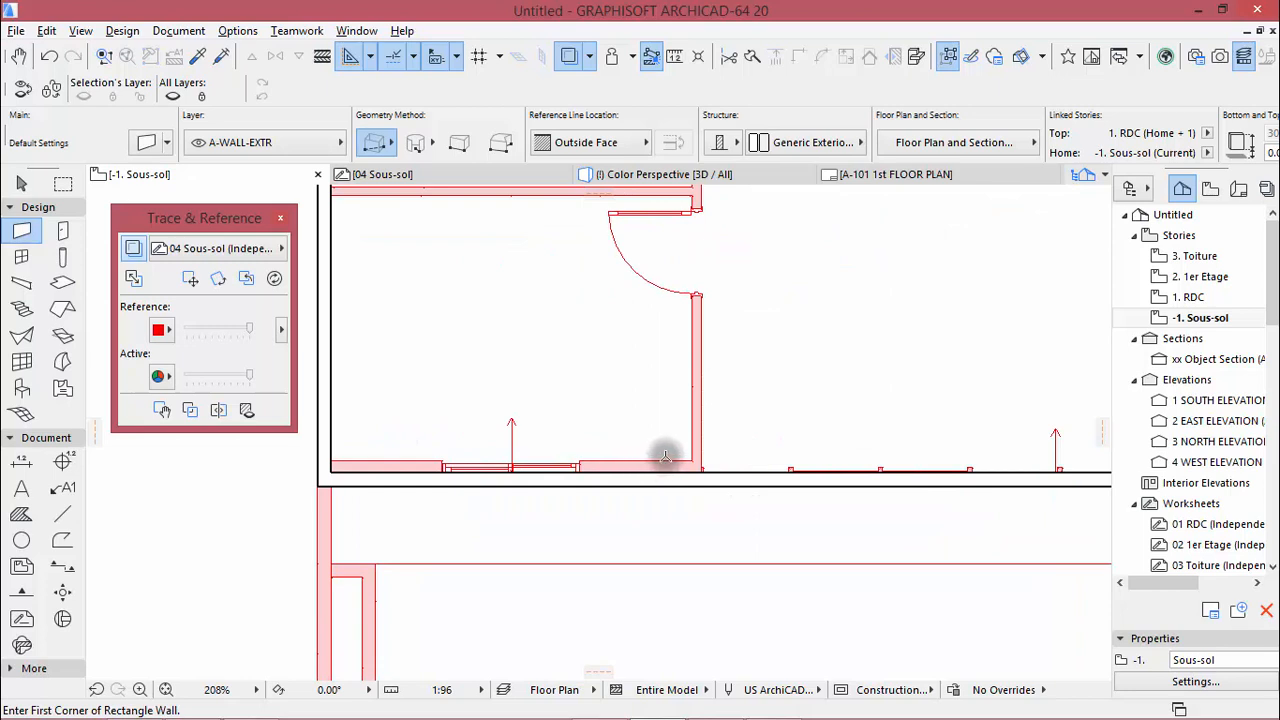
pyautogui.scroll(-5, 665, 456)
pyautogui.hotkey('ctrl', 'z')
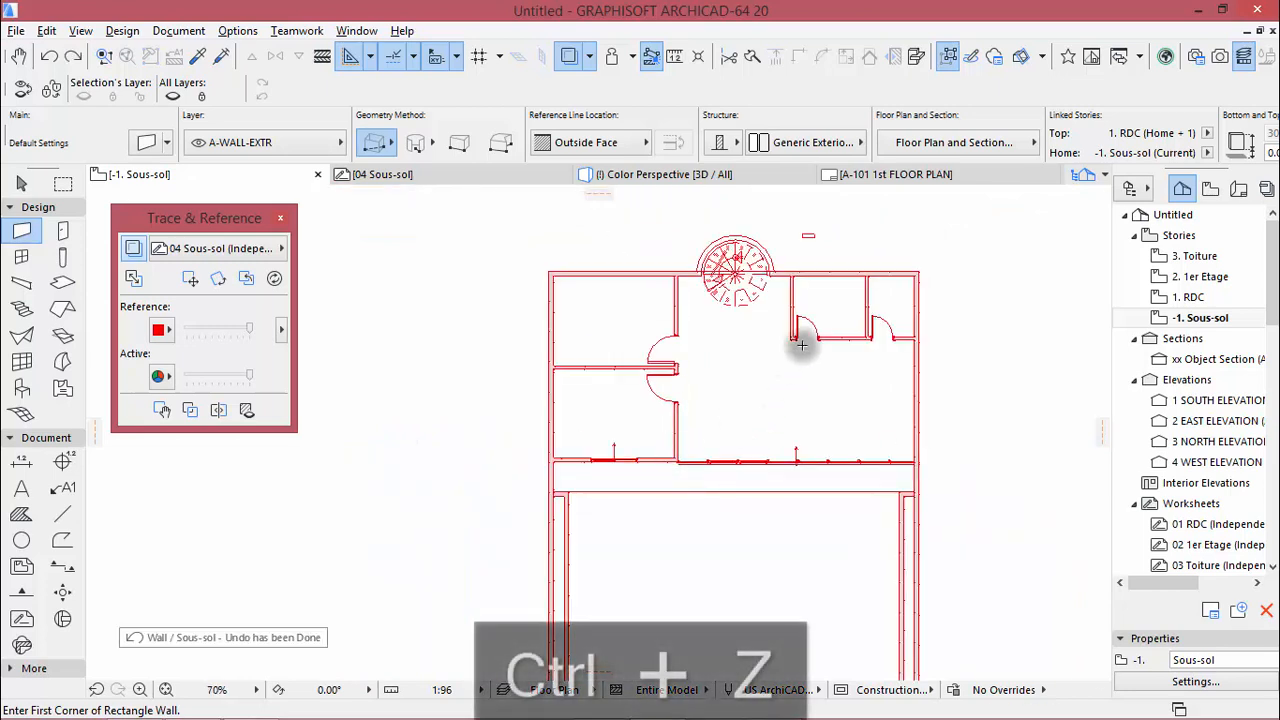
# Draw the rectangular exterior walls from the traced upper-right outer corner to the left wall's outer face at the lower-left room's bottom wall
pyautogui.click(920, 270)
pyautogui.scroll(5, 480, 457)
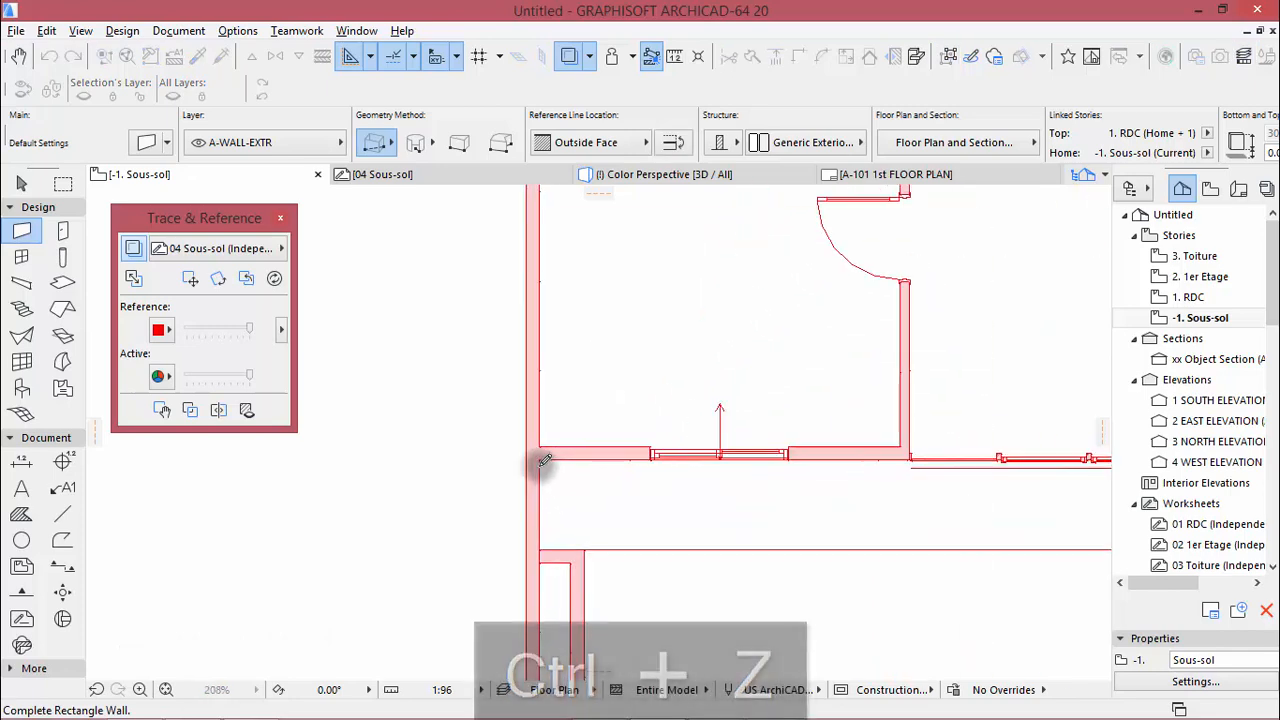
pyautogui.click(531, 455)
pyautogui.scroll(-4, 669, 460)
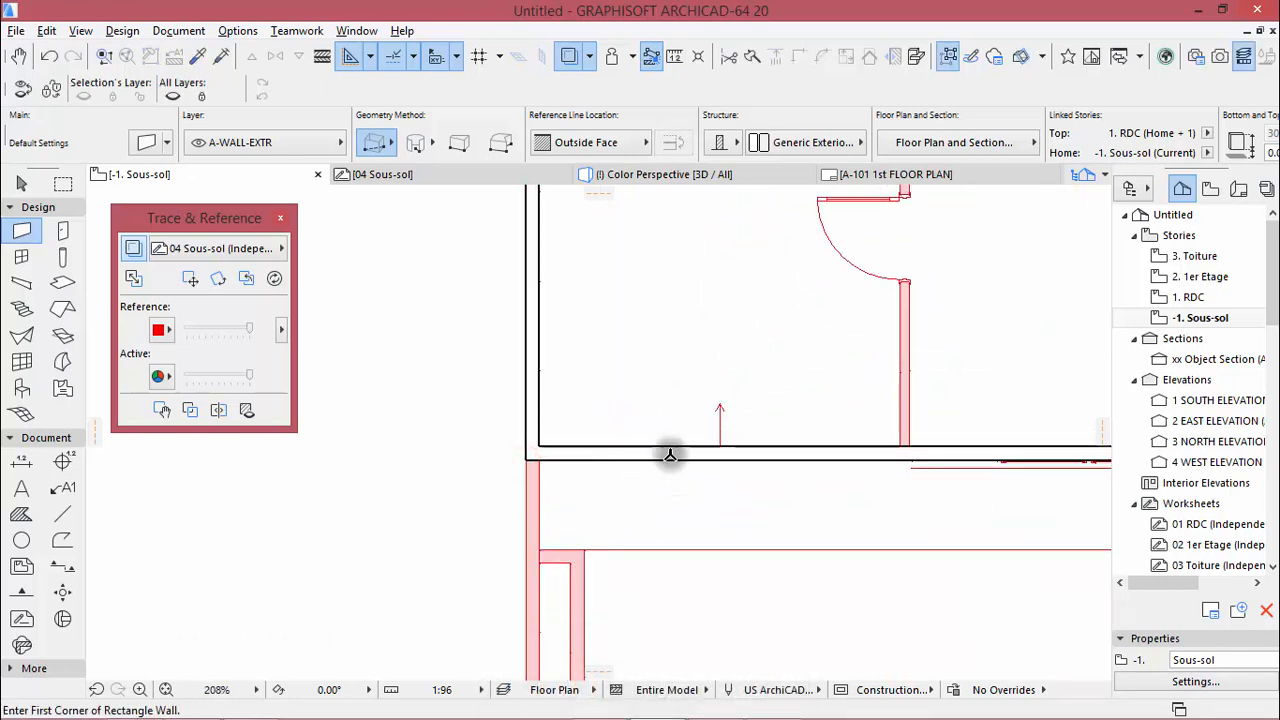
pyautogui.scroll(1, 883, 371)
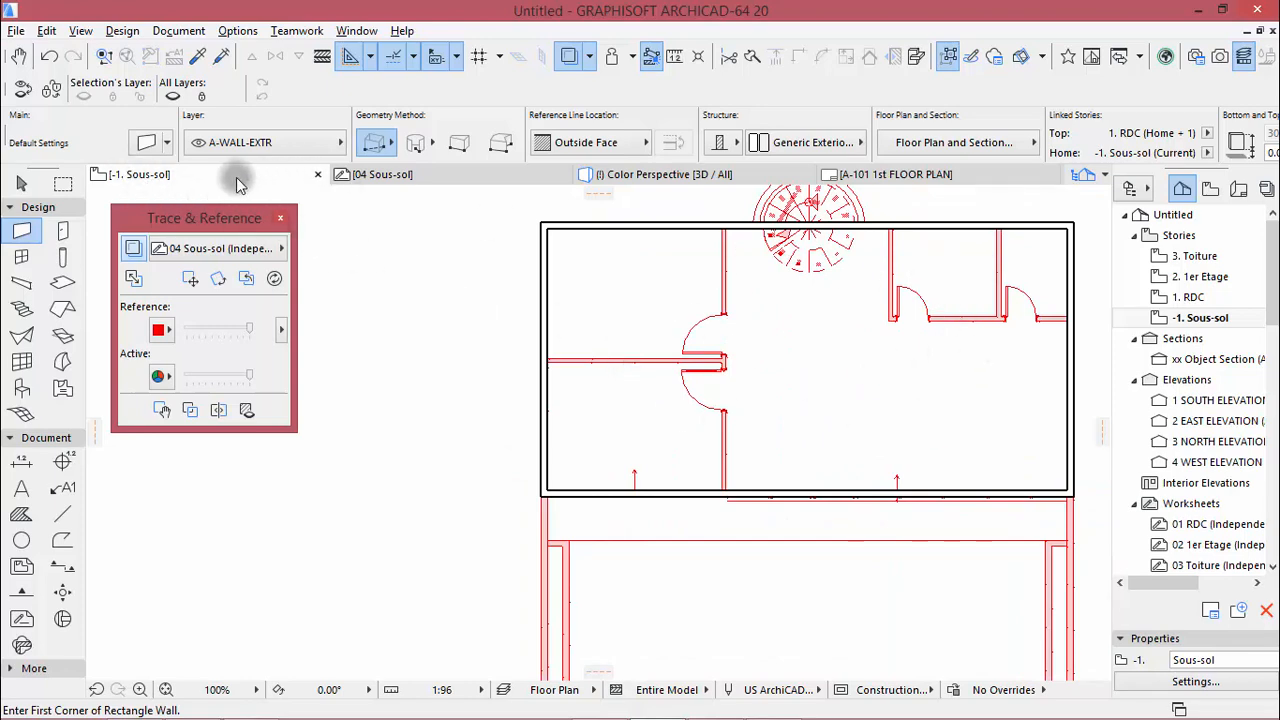
# Set the default wall thickness to 10 in the Wall Default Settings
pyautogui.click(145, 142)
pyautogui.click(1032, 219)
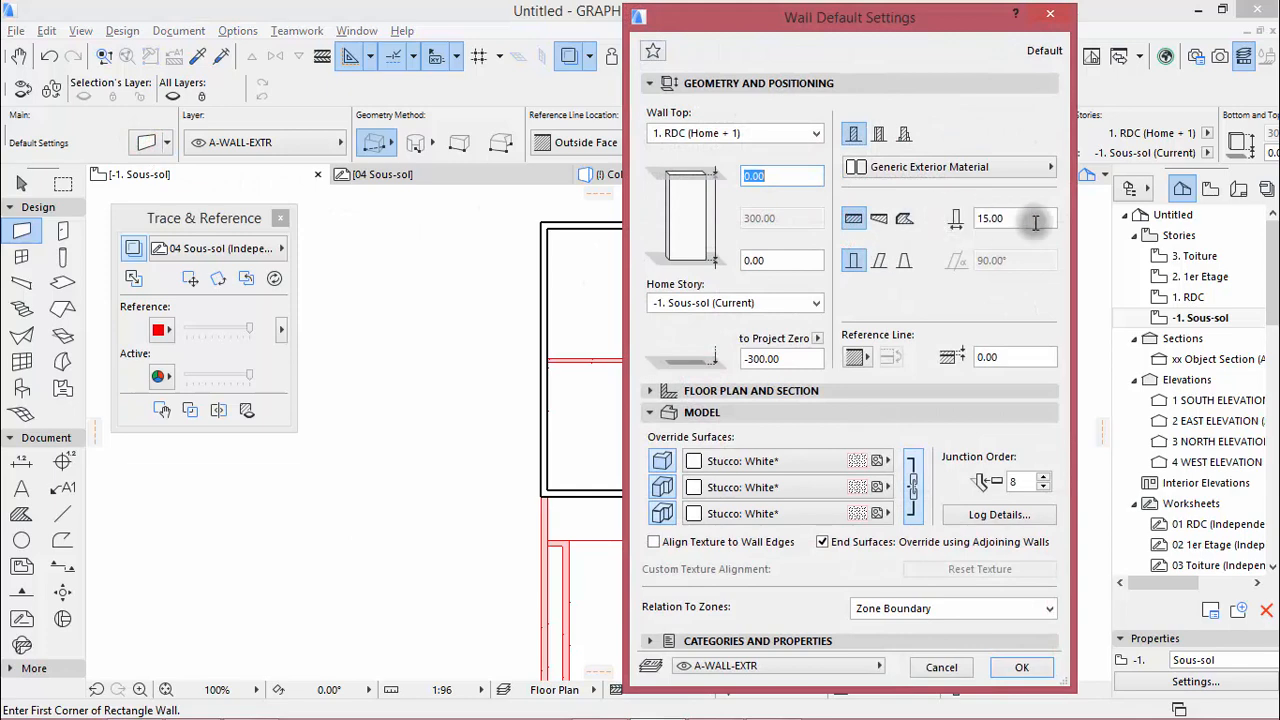
pyautogui.write('10')
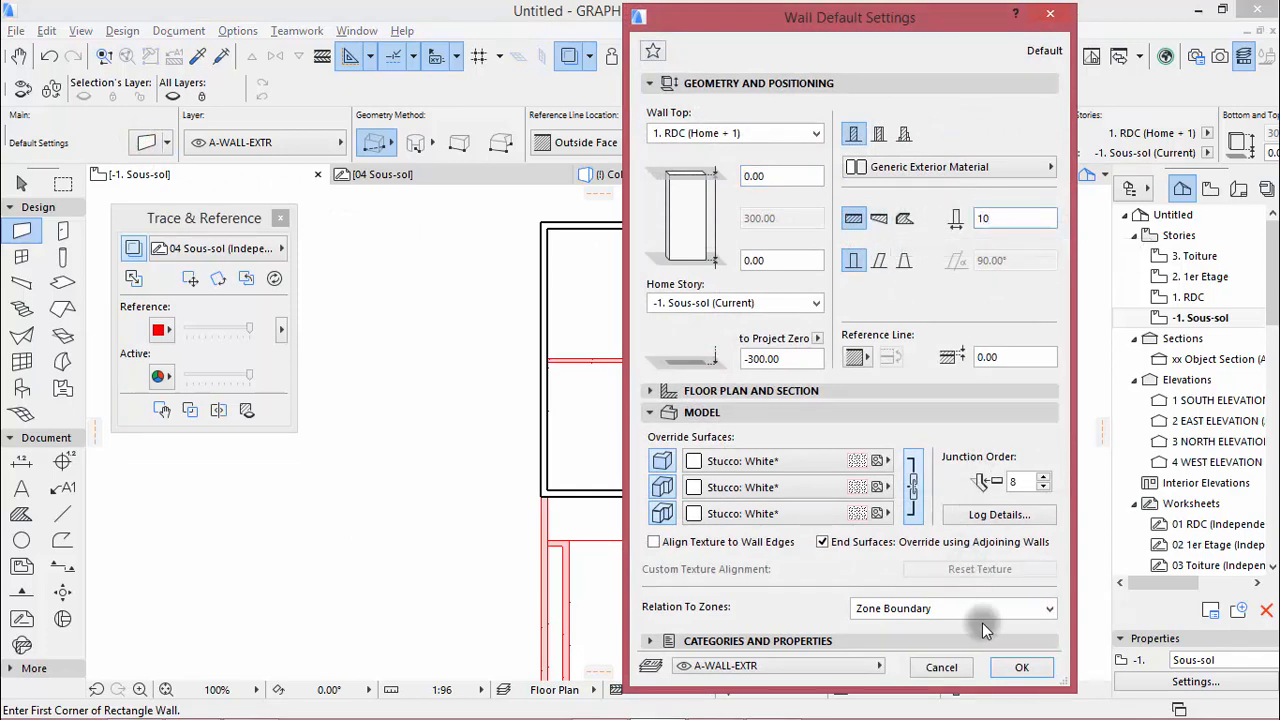
pyautogui.click(1018, 667)
# Draw a single straight wall between the two left rooms, from the left exterior wall's inner face to the traced vertical partition
pyautogui.scroll(4, 620, 360)
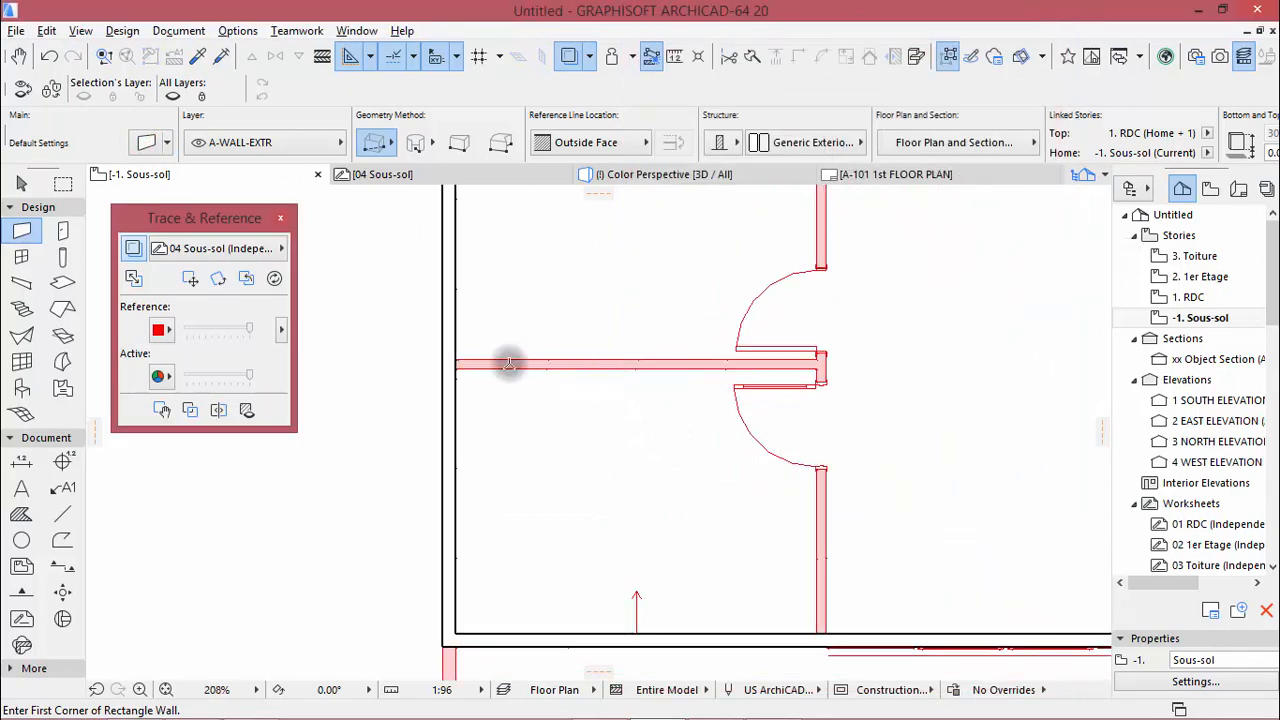
pyautogui.click(455, 368)
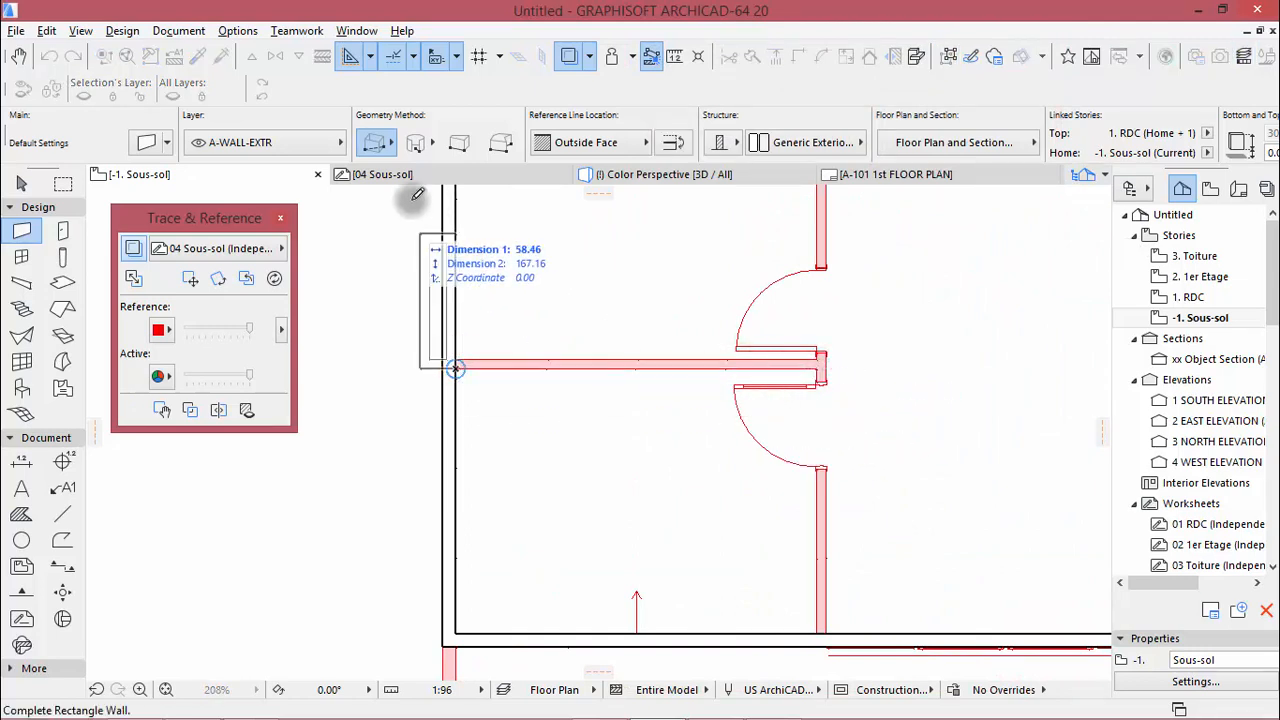
pyautogui.click(372, 145)
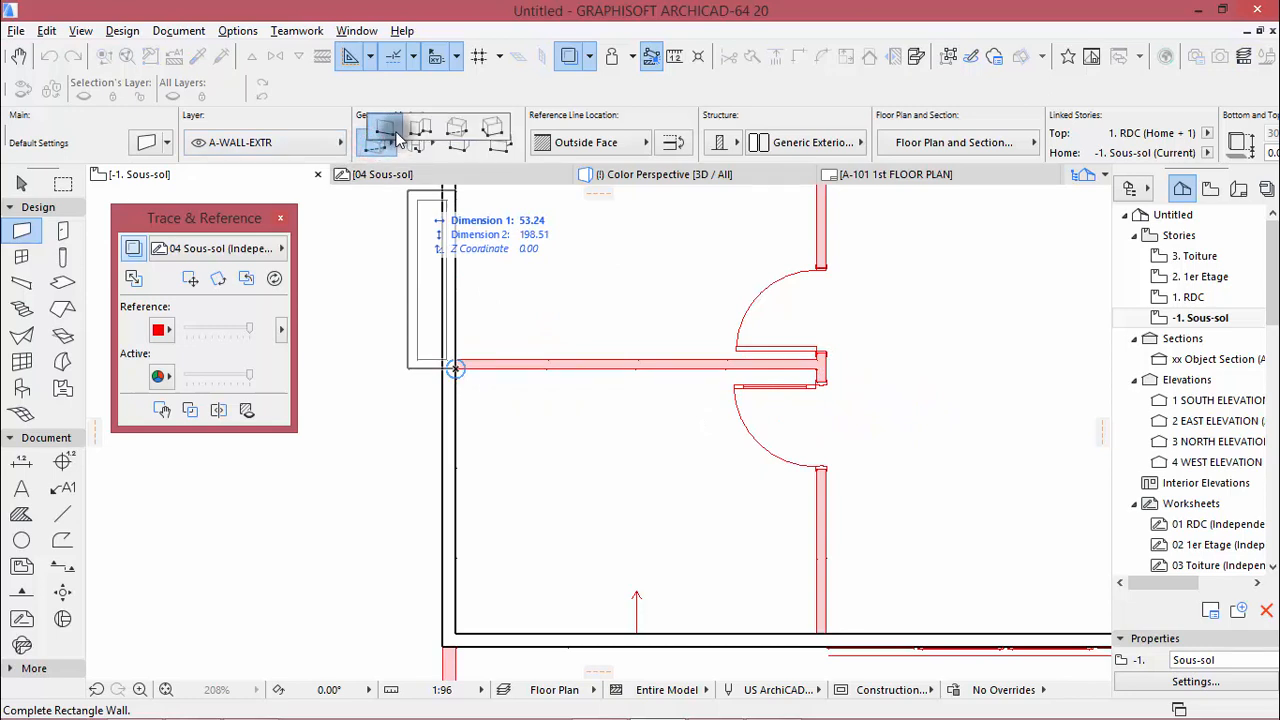
pyautogui.click(388, 130)
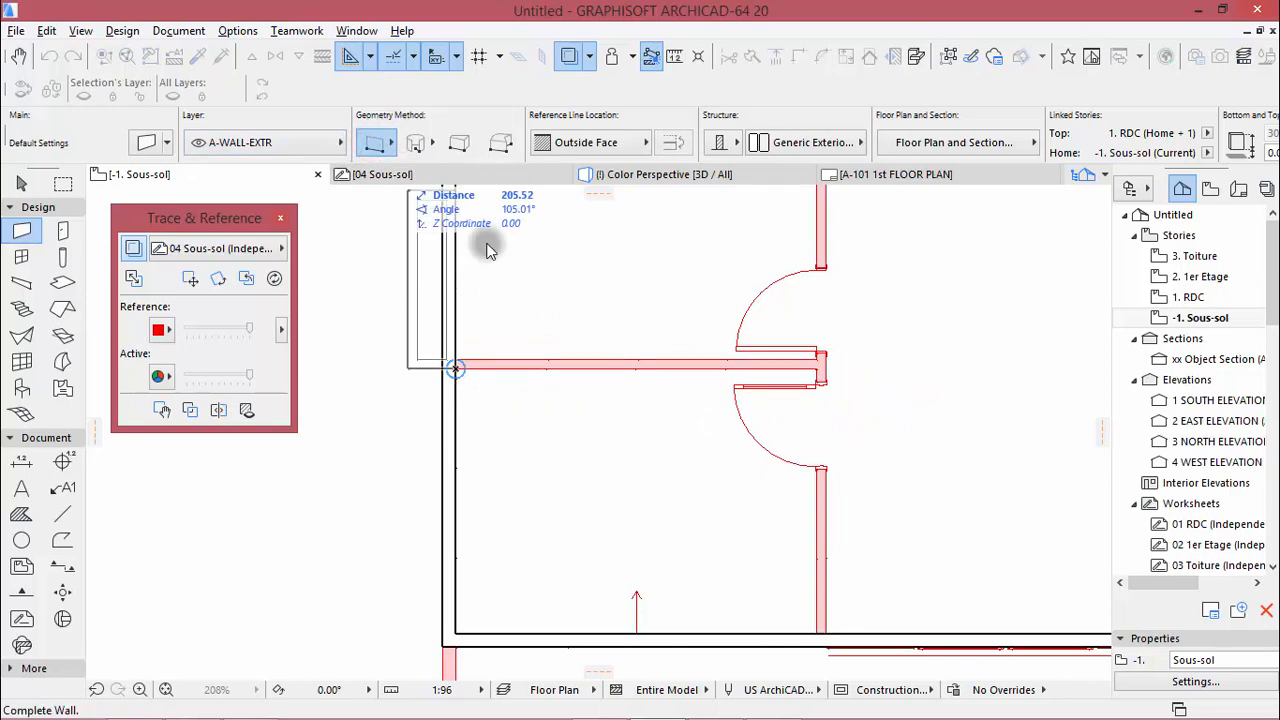
pyautogui.click(820, 365)
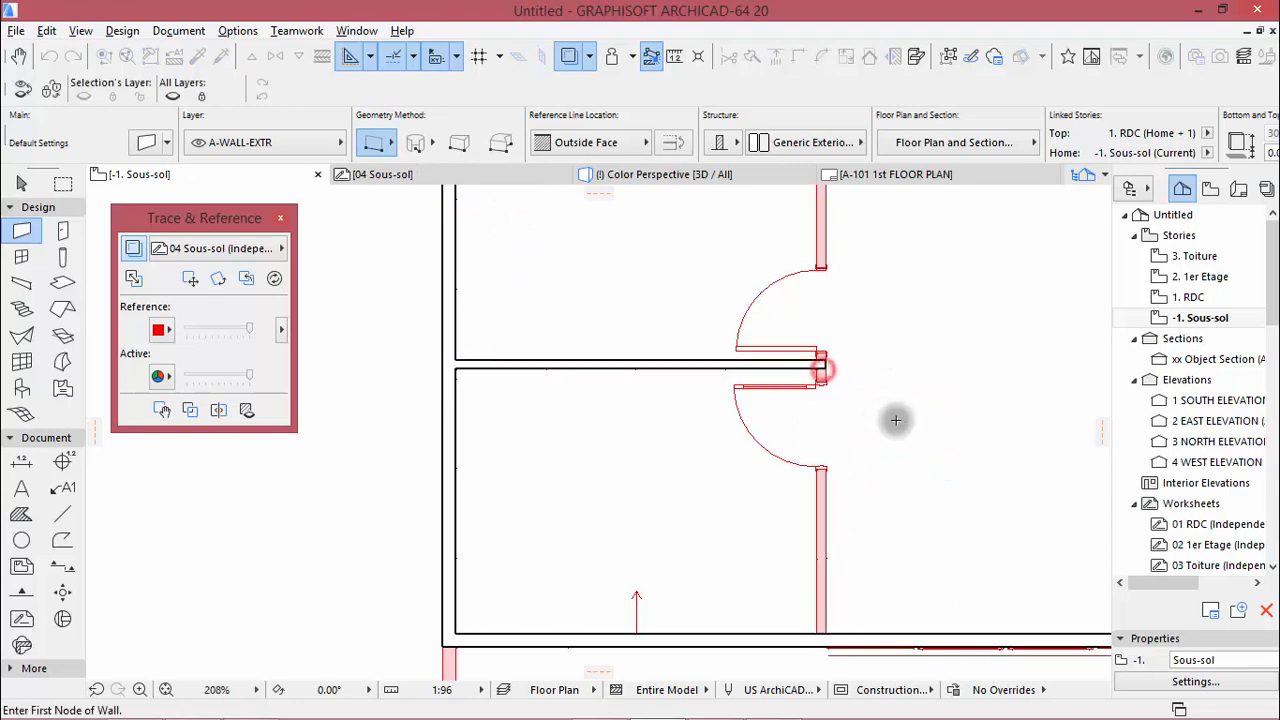
pyautogui.rightClick(896, 418)
pyautogui.click(851, 537)
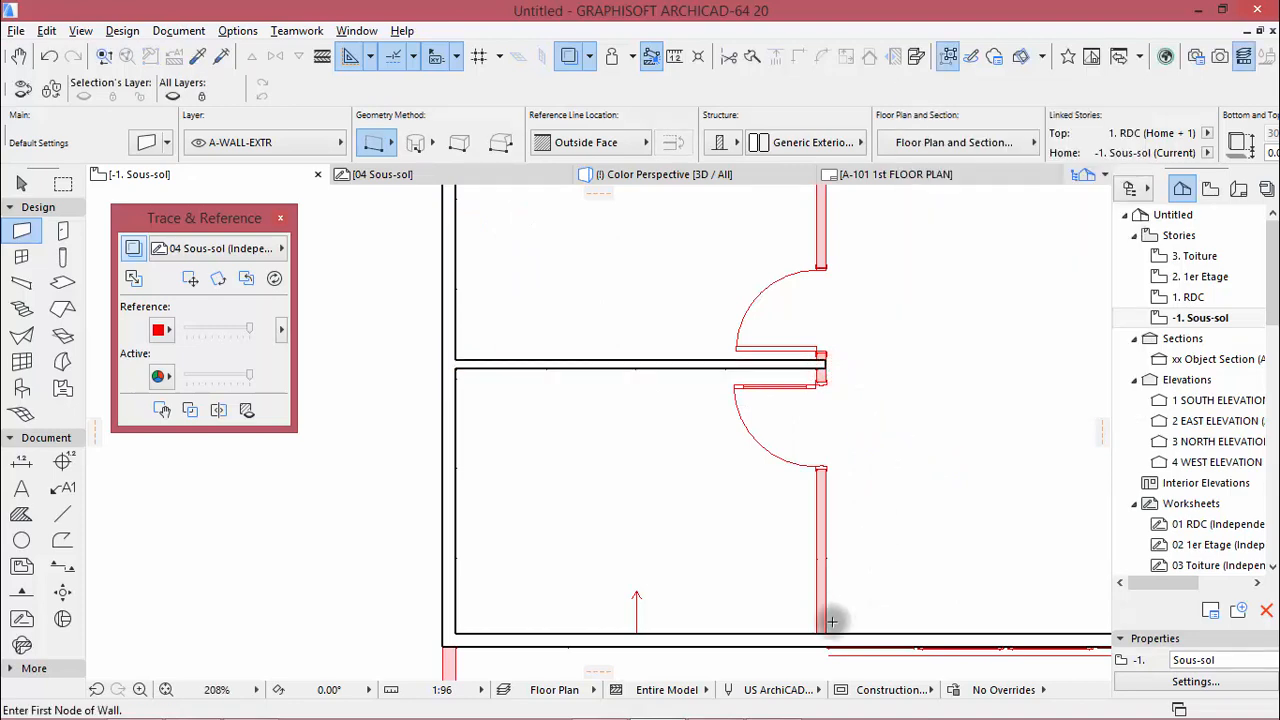
# Draw the vertical partition beside the two left rooms, from the lower exterior wall up to the upper exterior wall
pyautogui.click(827, 632)
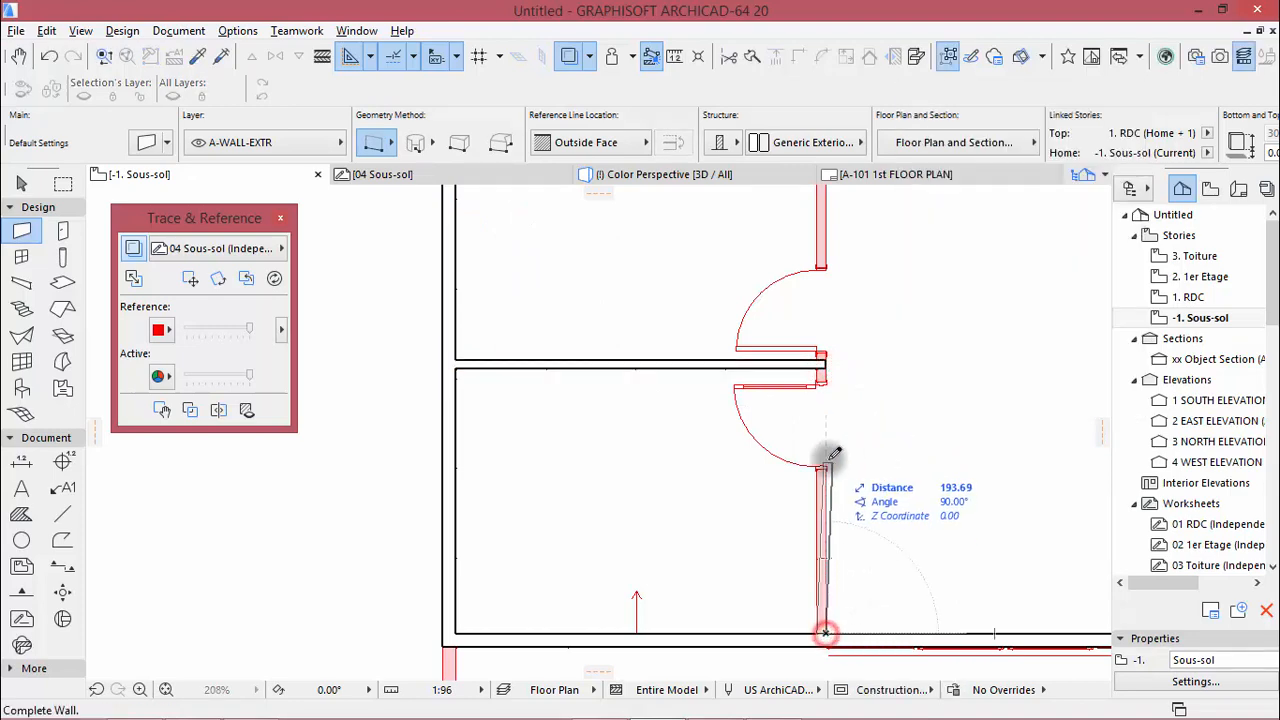
pyautogui.scroll(-3, 829, 500)
pyautogui.scroll(2, 833, 400)
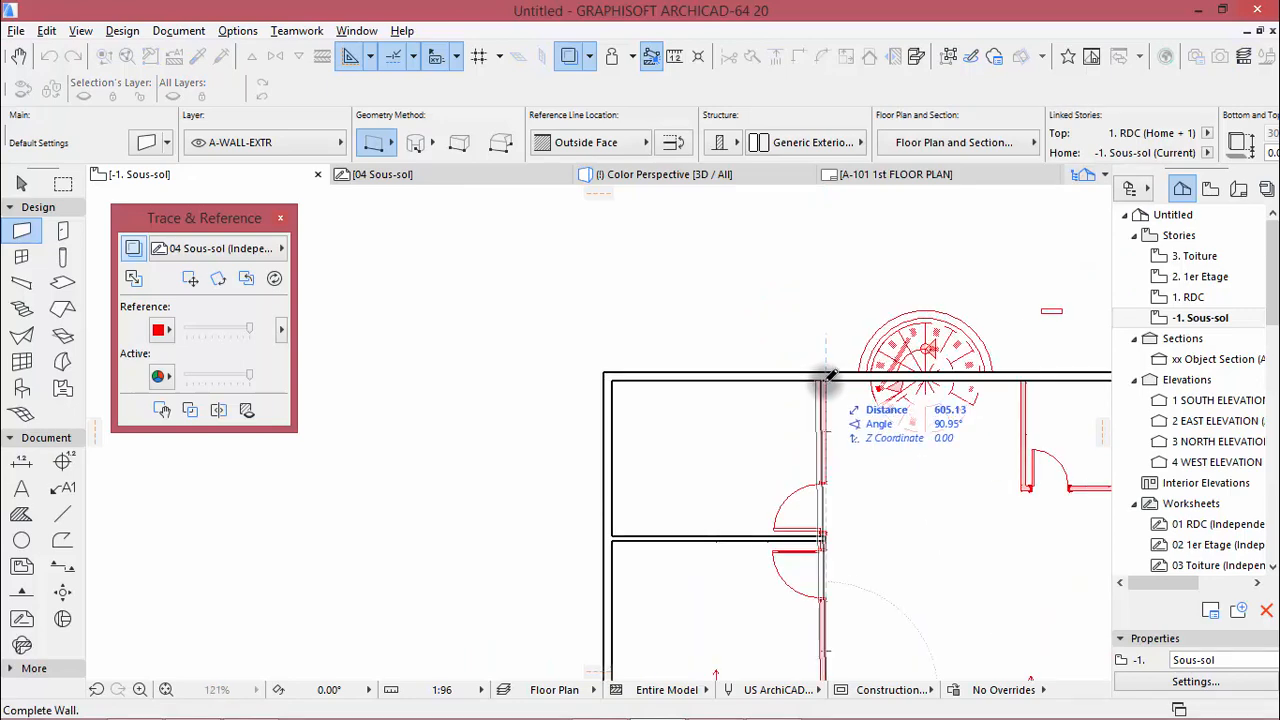
pyautogui.click(829, 366)
# Draw the wall between the two small upper-right rooms down from the upper exterior wall, flipping its body onto the traced wall
pyautogui.scroll(2, 980, 474)
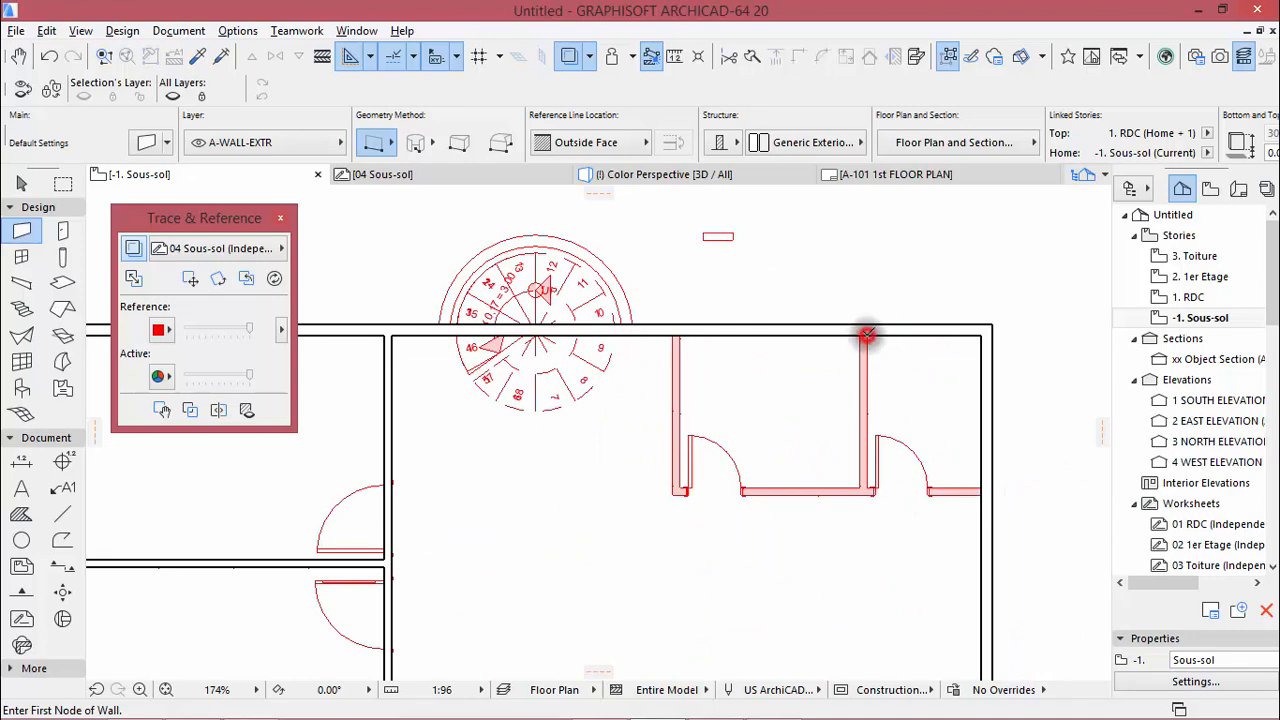
pyautogui.click(866, 335)
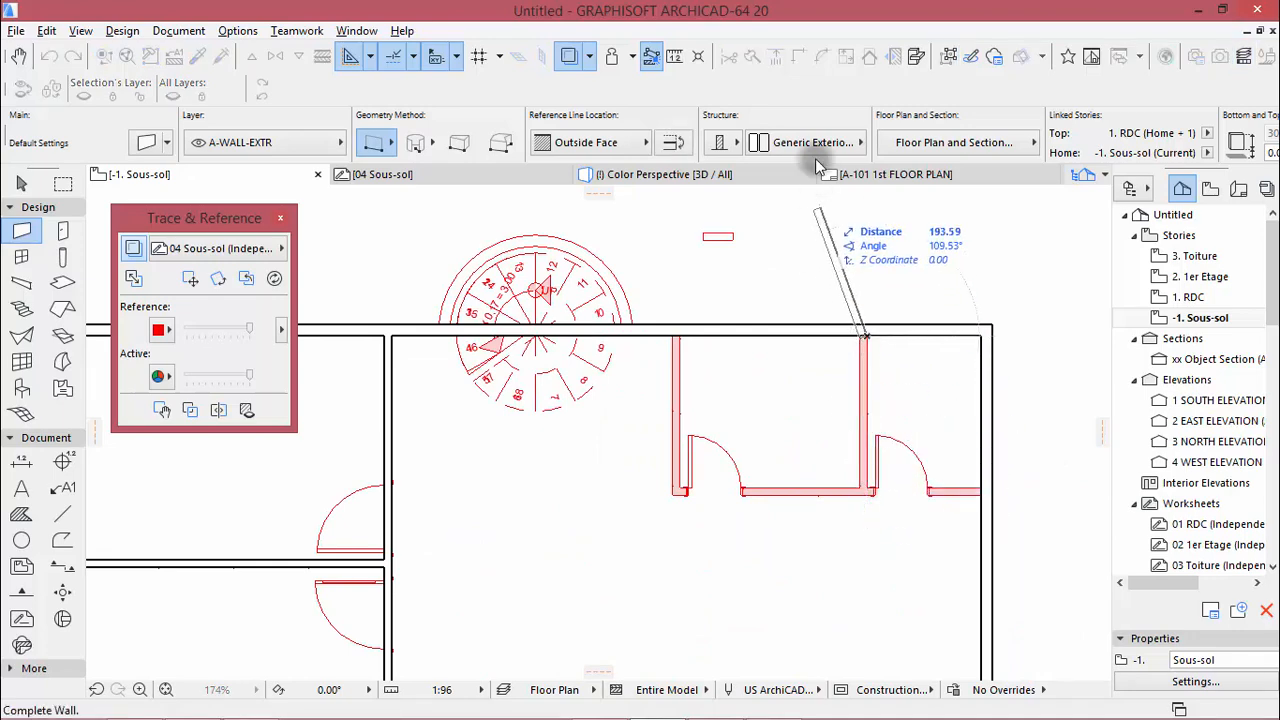
pyautogui.click(863, 490)
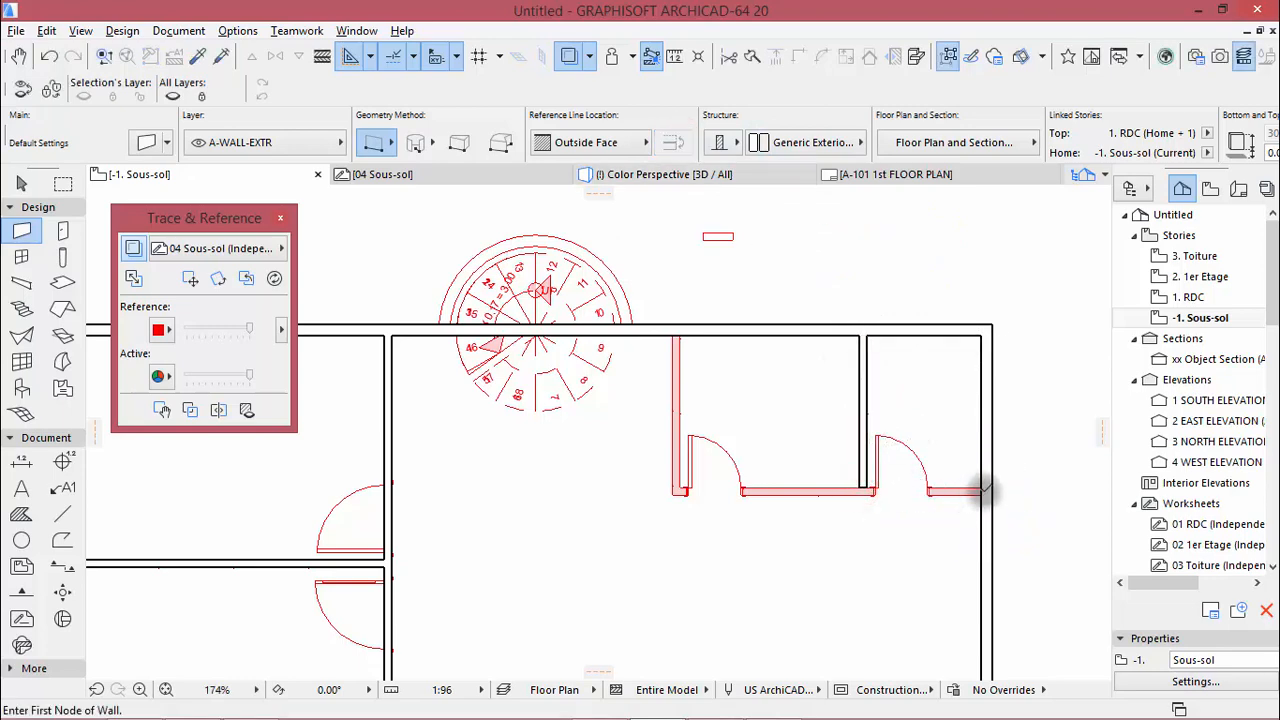
# Draw a chained wall enclosing the small upper-right rooms, from the right exterior wall around the traced corner to the upper exterior wall, body flipped outward
pyautogui.click(378, 142)
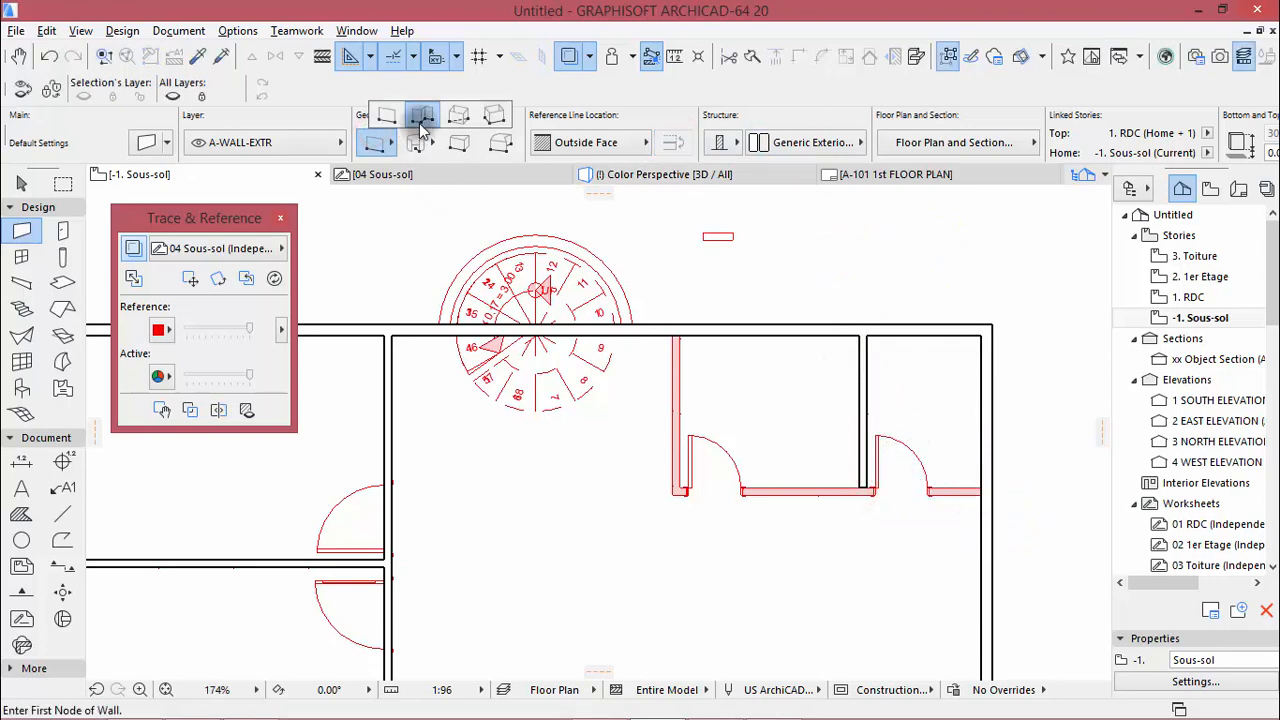
pyautogui.click(420, 121)
pyautogui.click(980, 487)
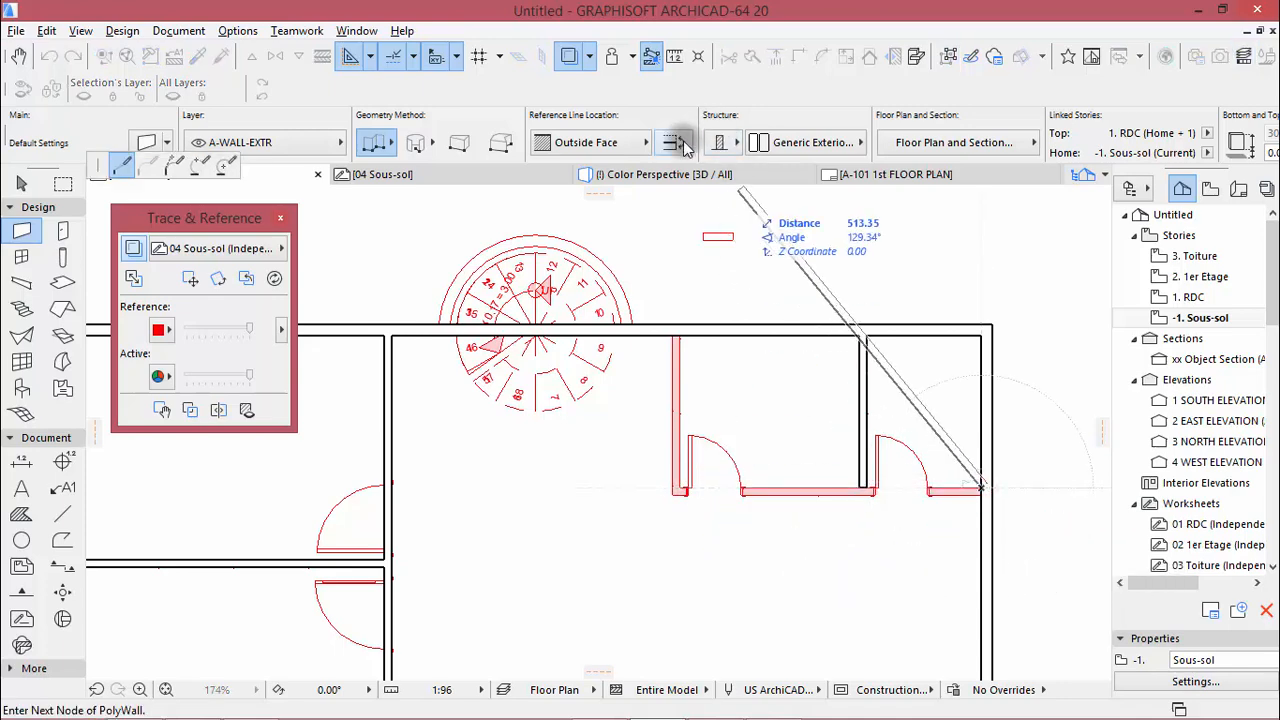
pyautogui.click(680, 487)
pyautogui.click(680, 330)
pyautogui.rightClick(767, 421)
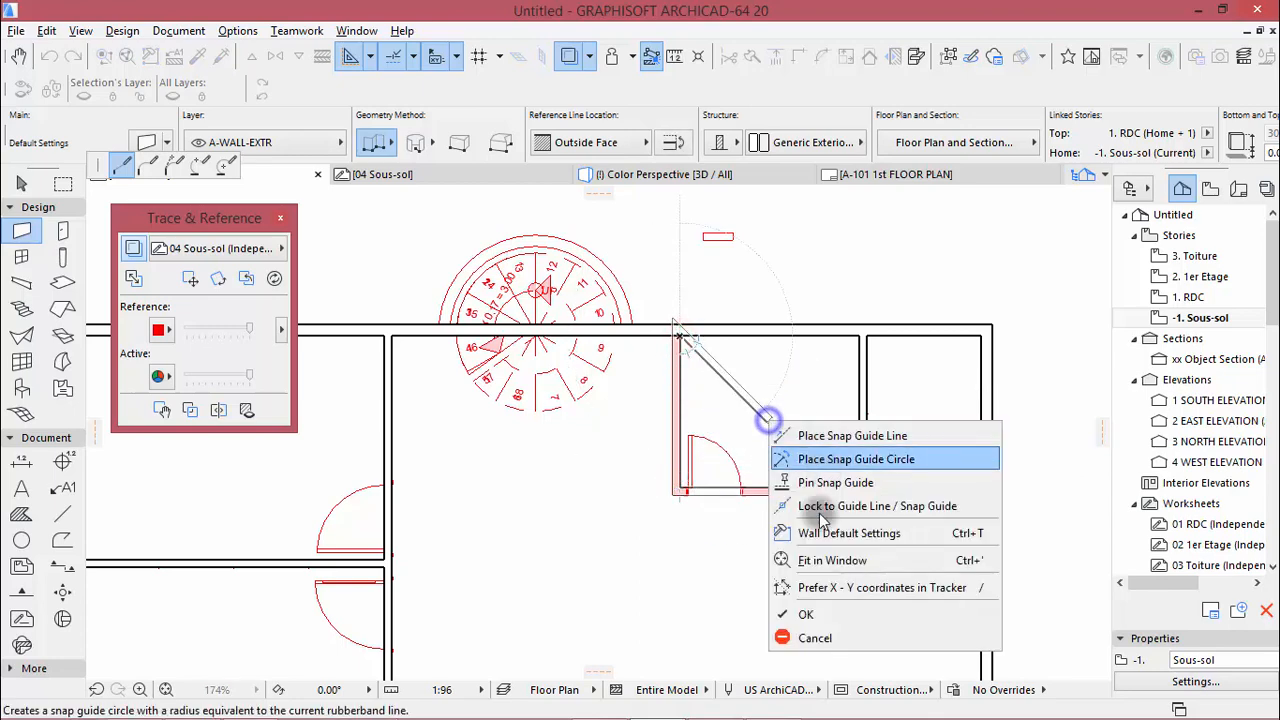
pyautogui.click(806, 614)
# Open the 1. RDC story and turn off the trace reference
pyautogui.scroll(-4, 834, 359)
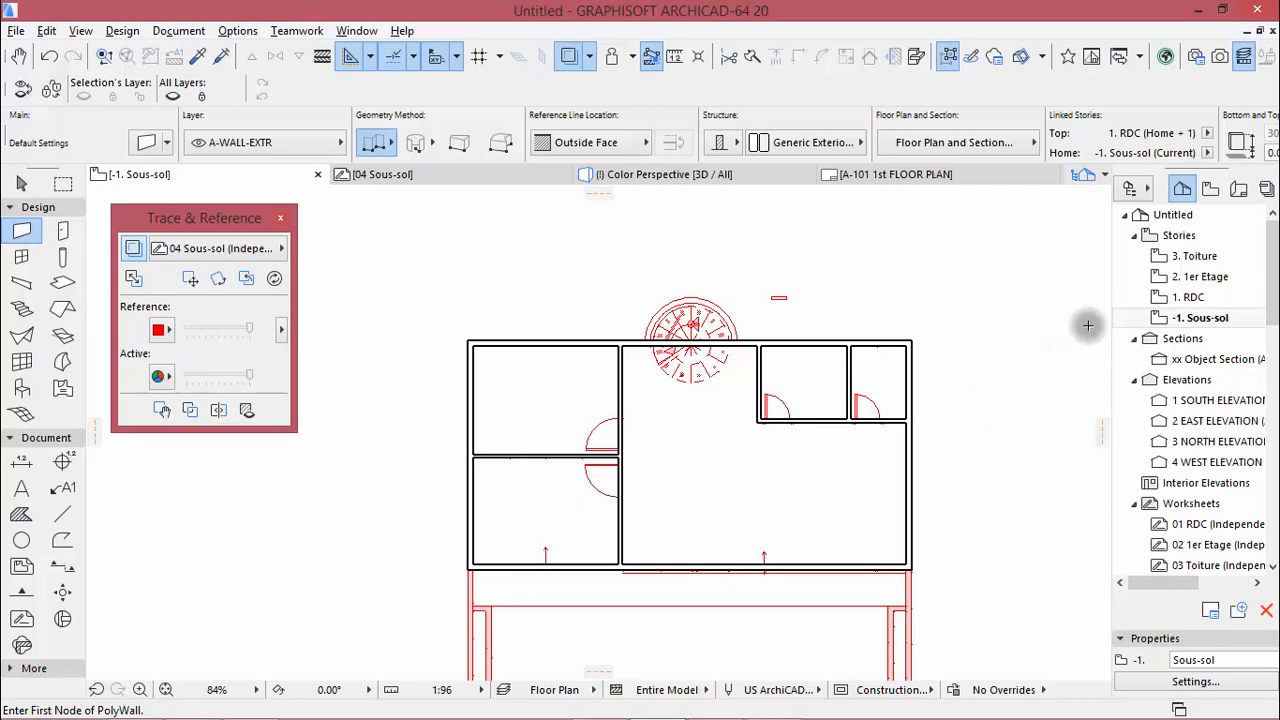
pyautogui.doubleClick(1187, 297)
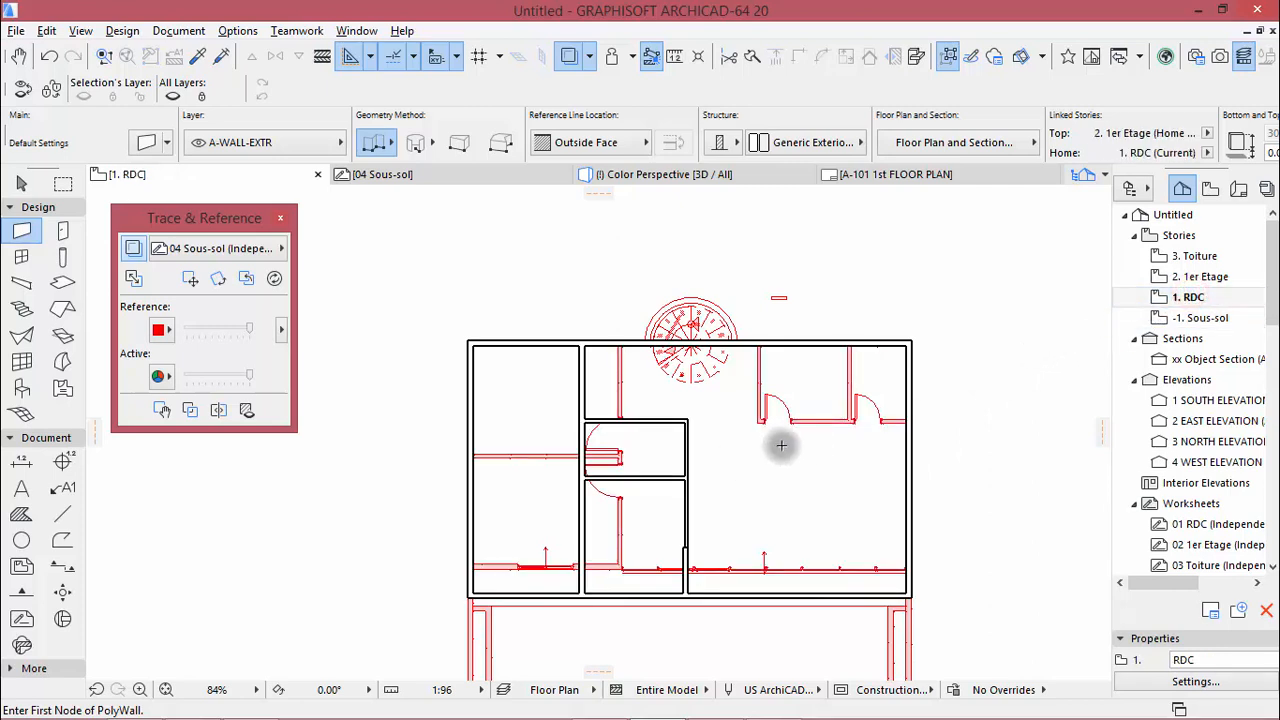
pyautogui.click(134, 247)
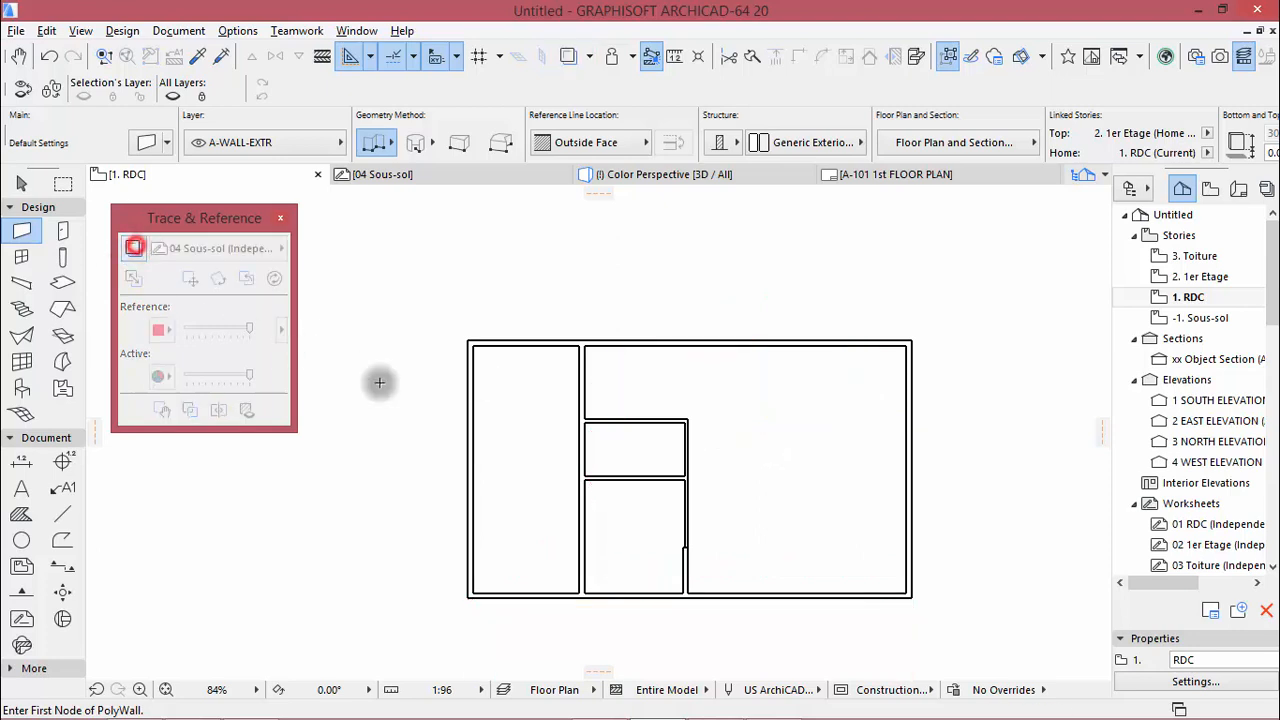